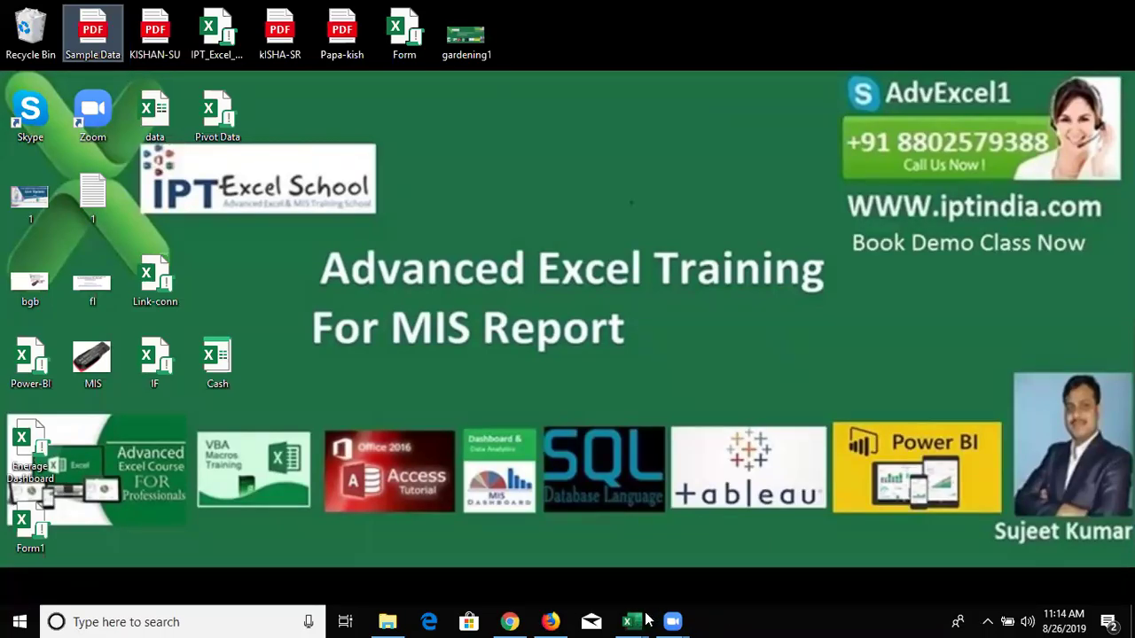
# Step: Switch from the desktop to the Data workbook in Excel
pyautogui.hotkey('alt', 'Tab')
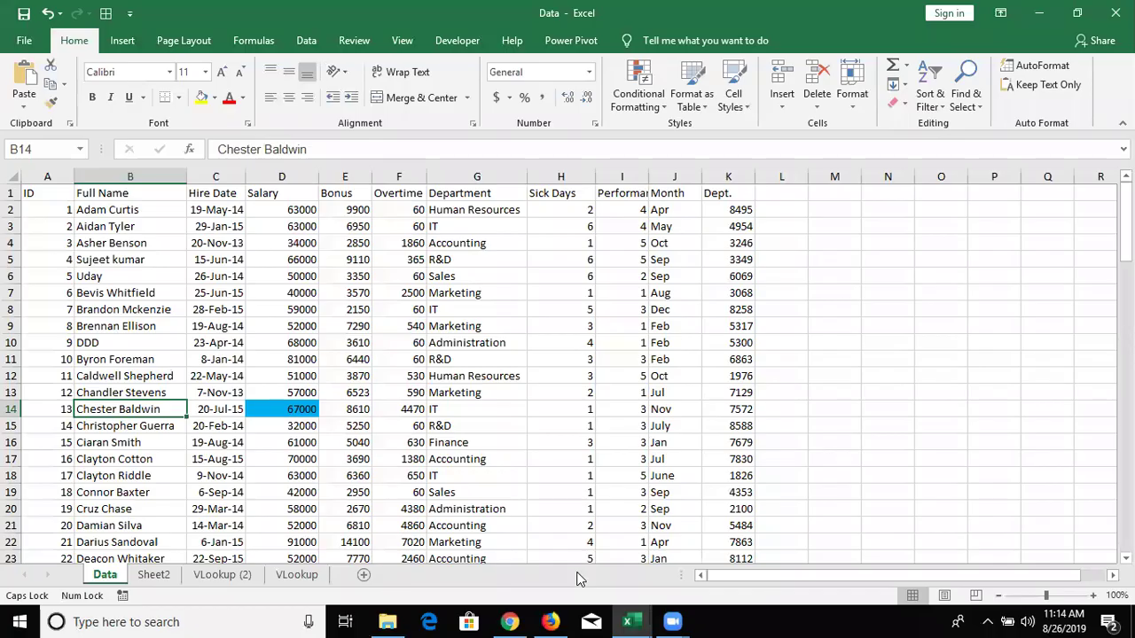
pyautogui.hotkey('ctrl', 'Up')
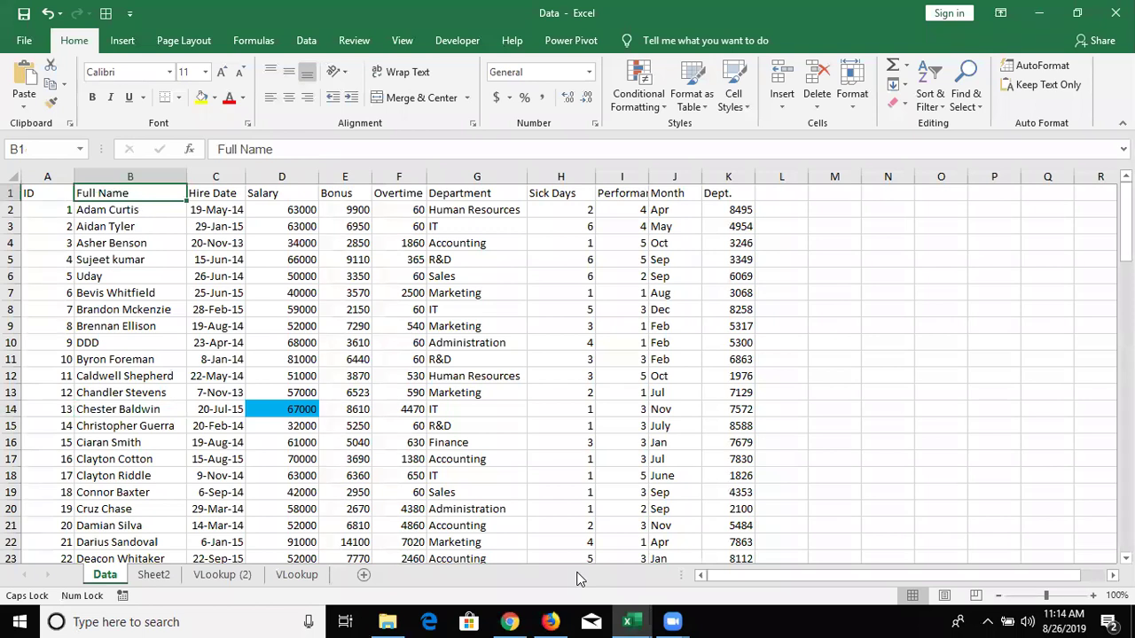
pyautogui.press('Right')
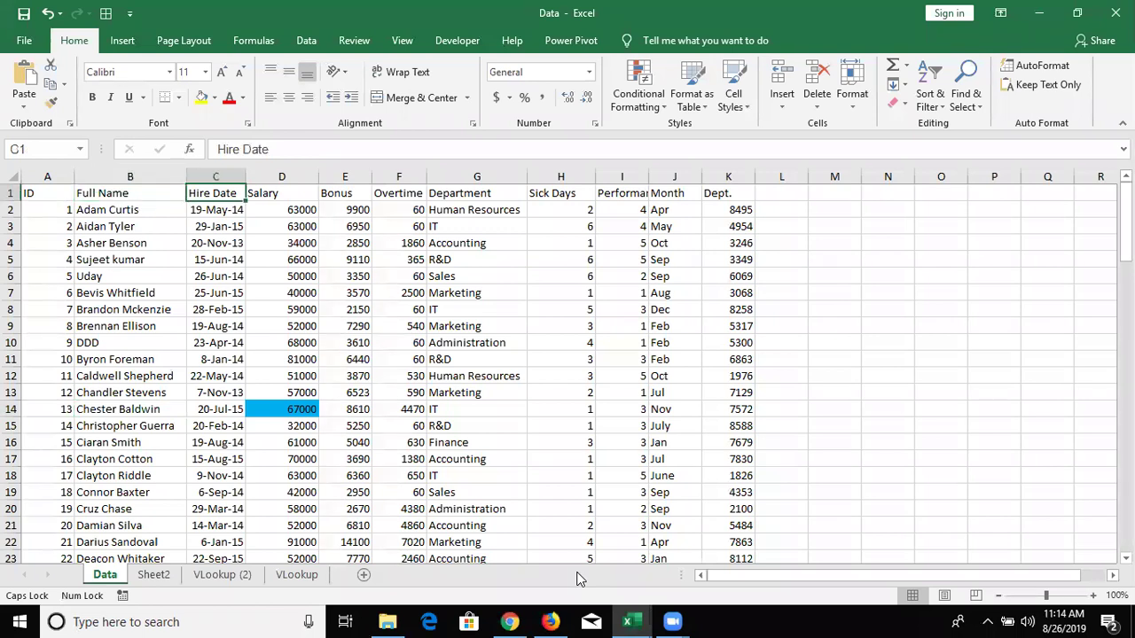
pyautogui.press('Right')
pyautogui.click(302, 295)
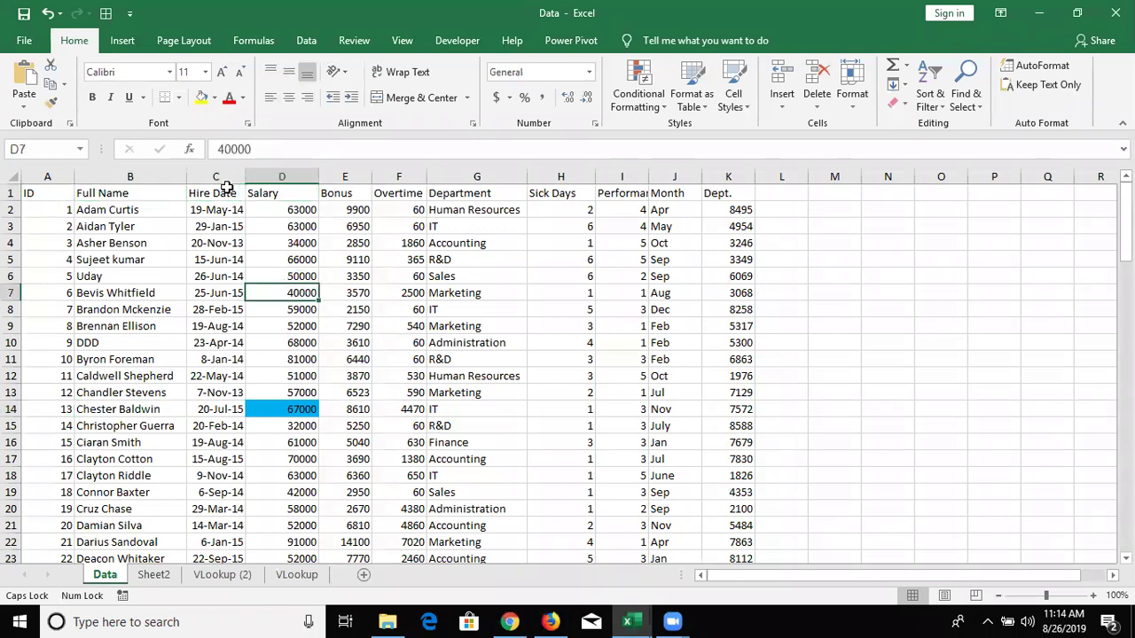
pyautogui.click(203, 99)
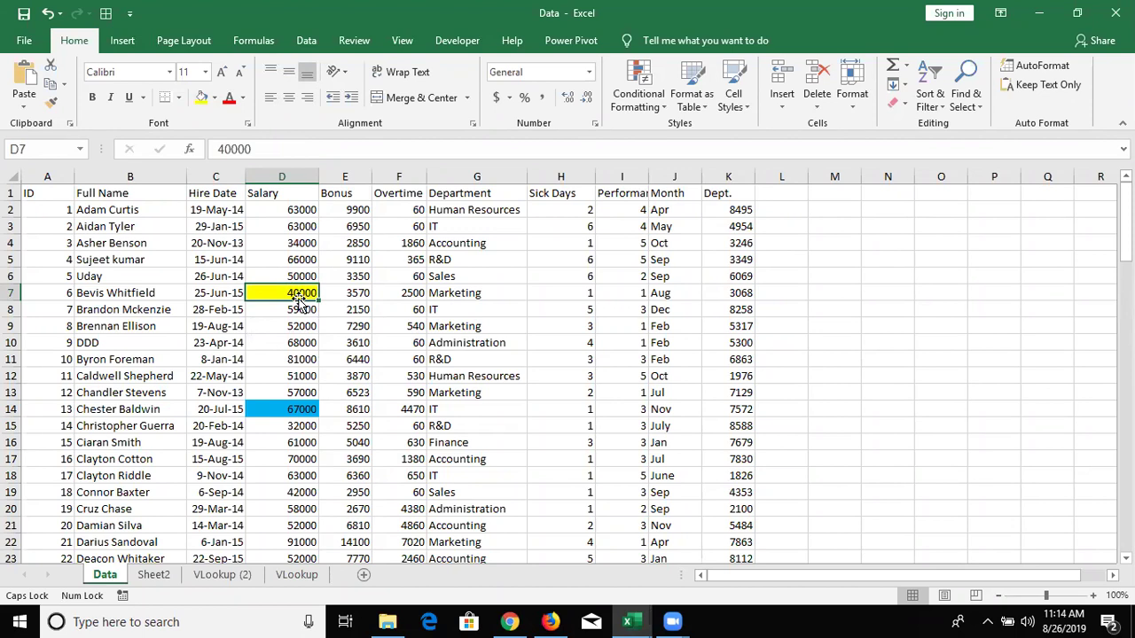
pyautogui.hotkey('ctrl', 'z')
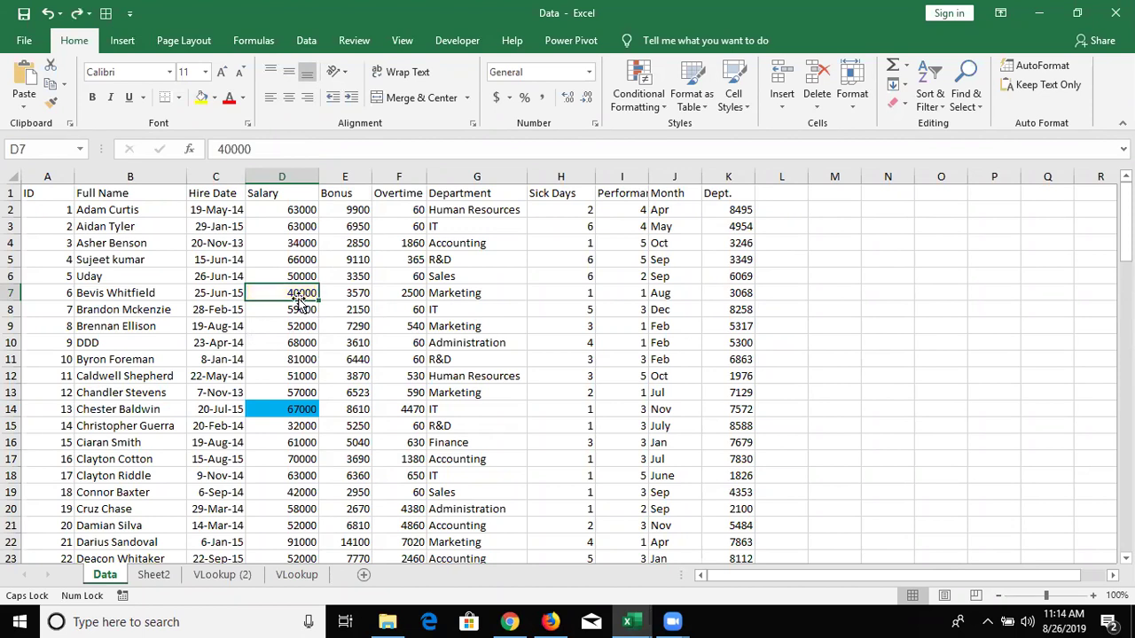
pyautogui.click(294, 172)
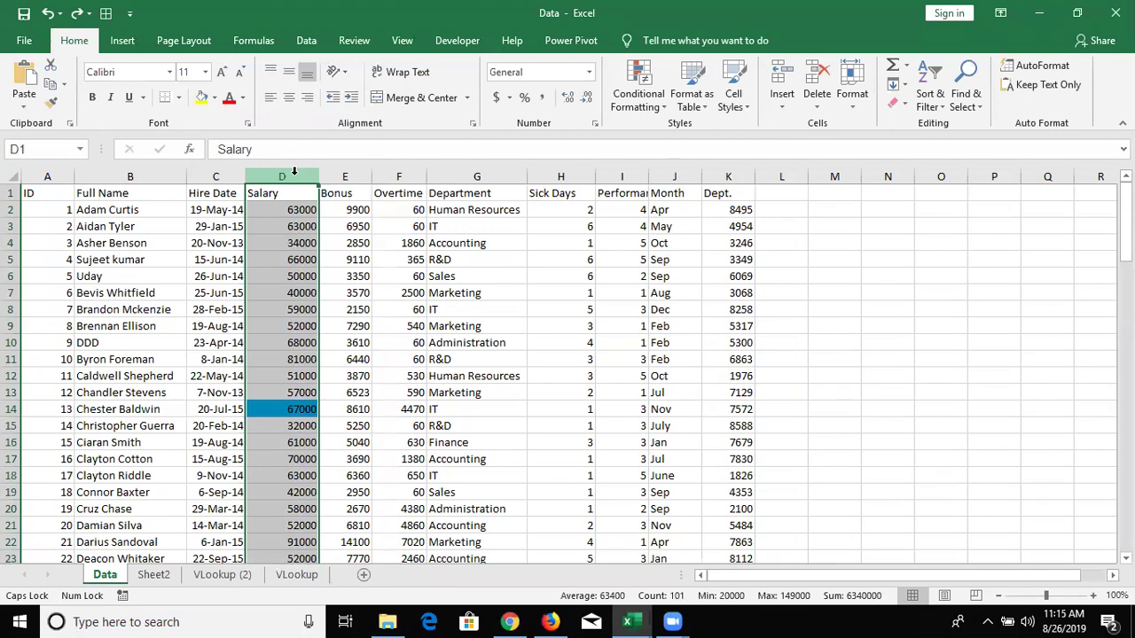
pyautogui.click(652, 113)
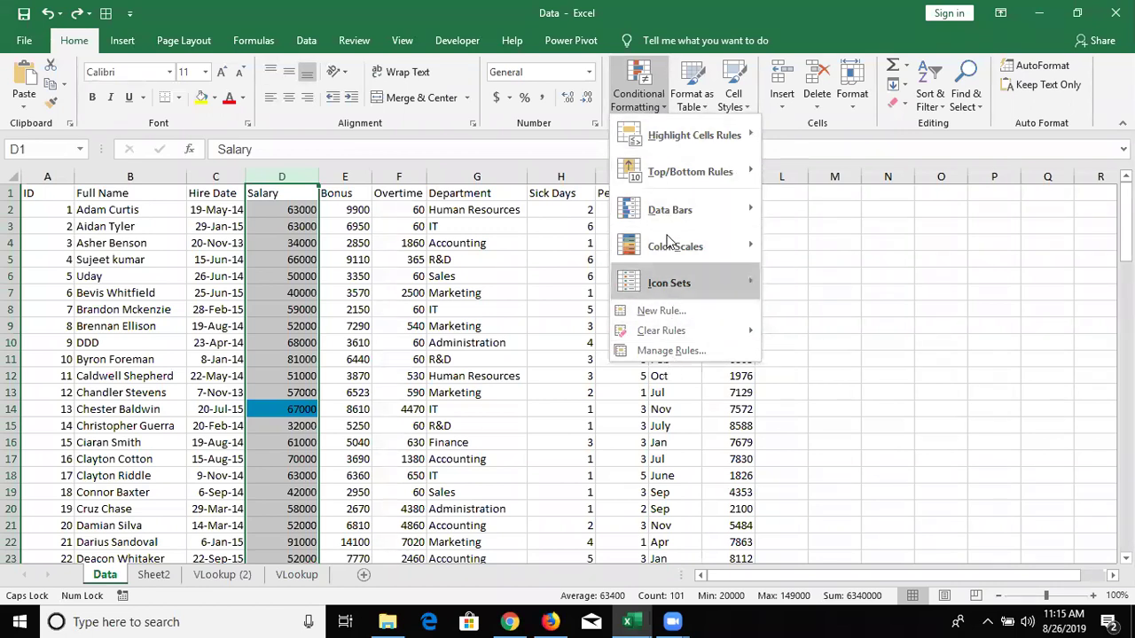
pyautogui.moveTo(659, 151)
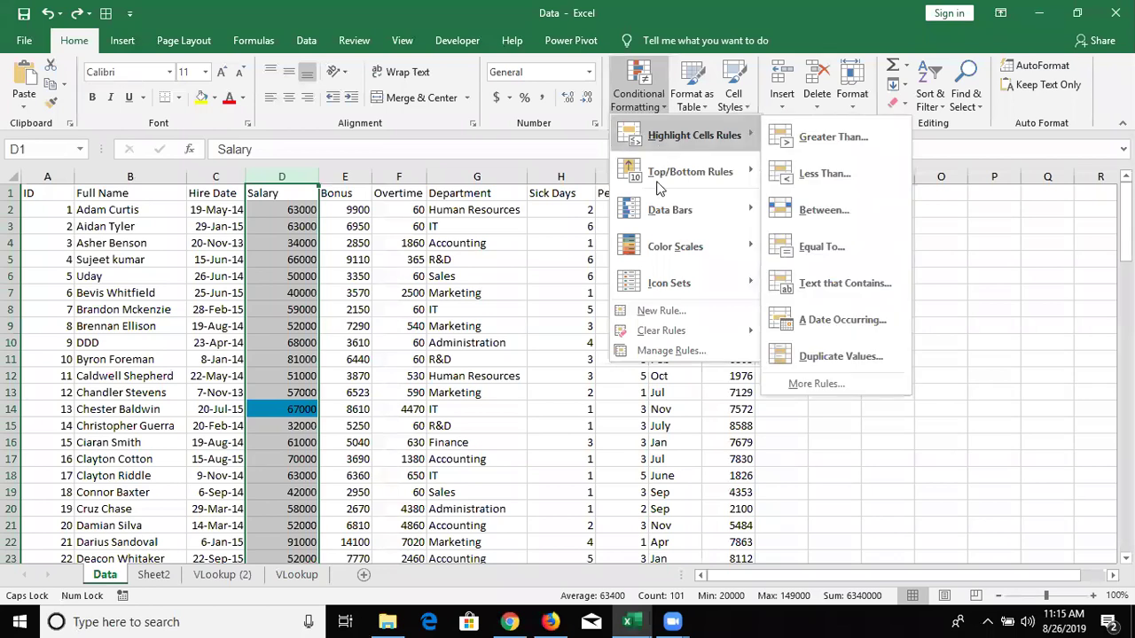
pyautogui.moveTo(659, 186)
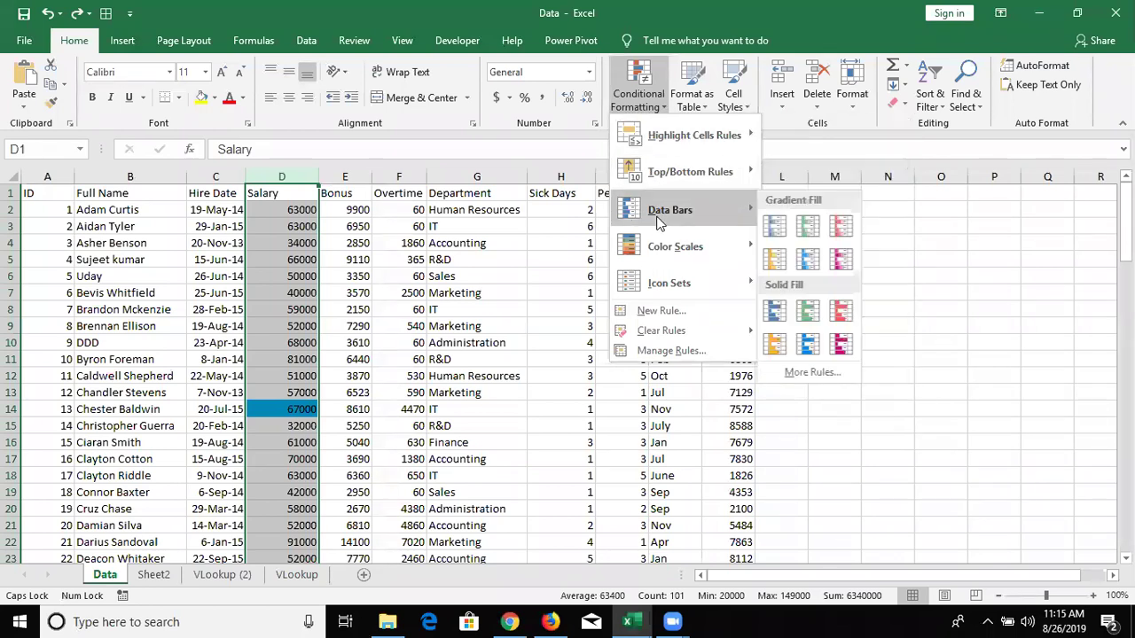
pyautogui.moveTo(659, 282)
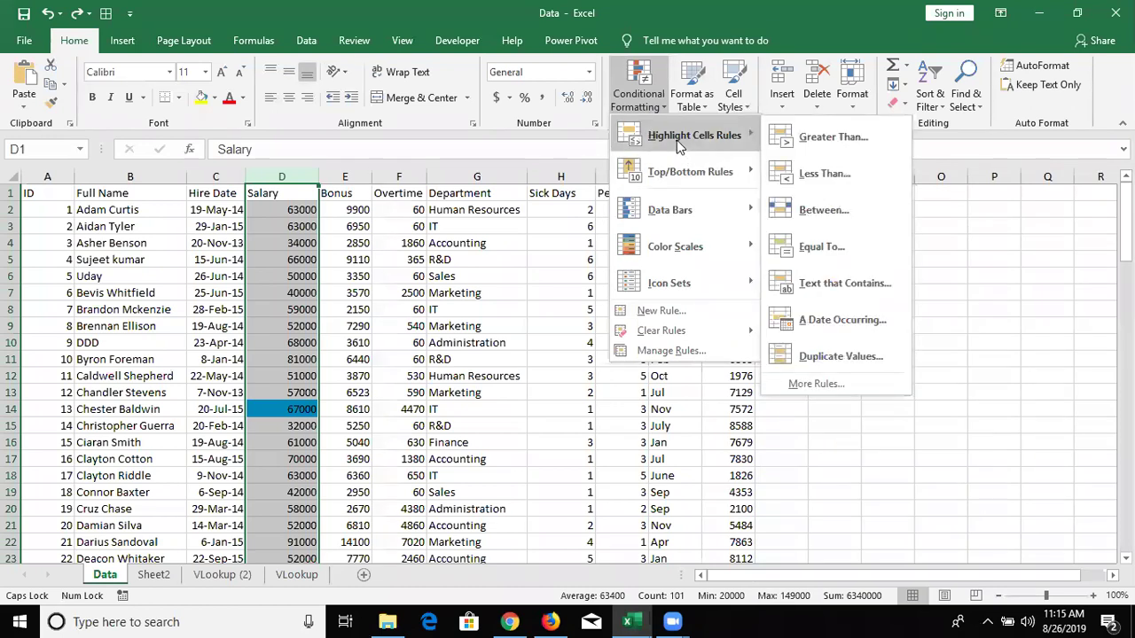
pyautogui.click(275, 232)
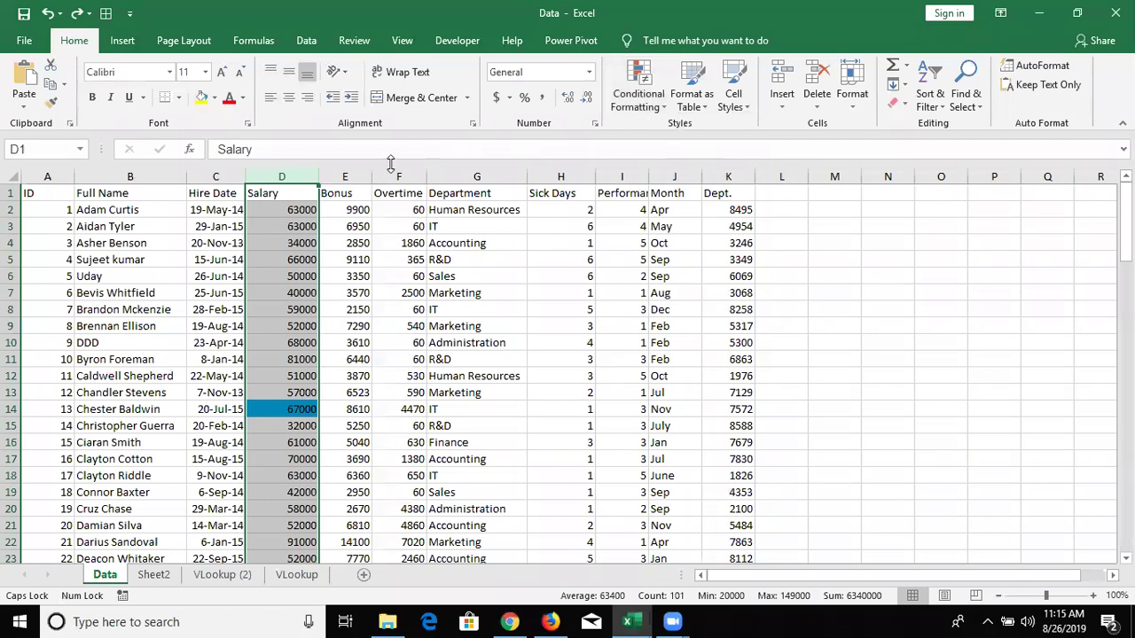
pyautogui.click(293, 221)
pyautogui.click(288, 292)
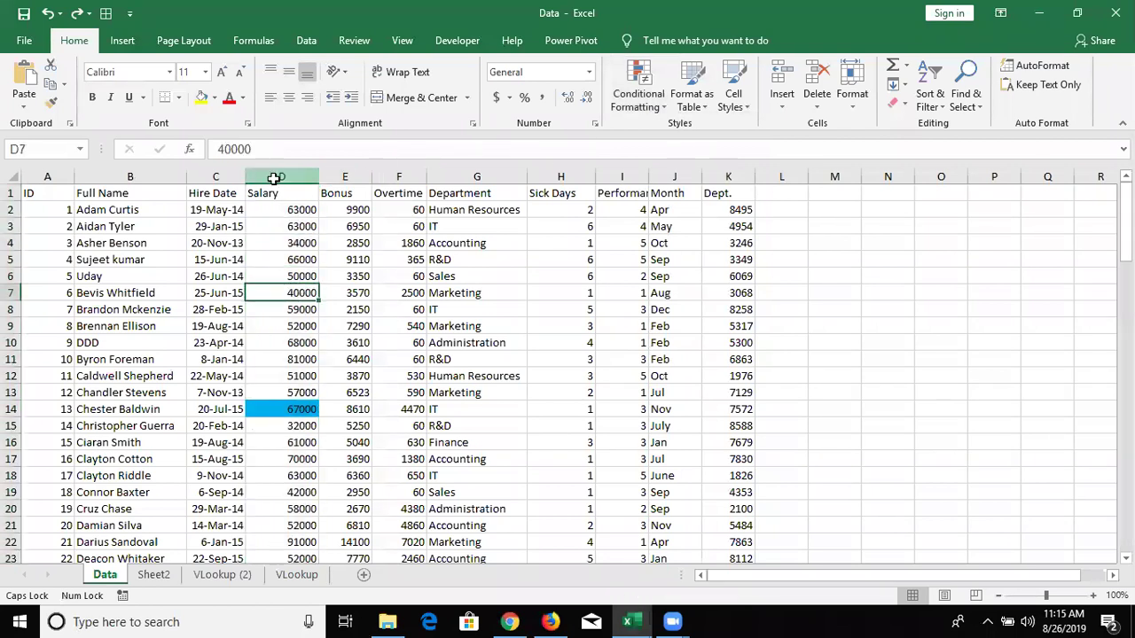
pyautogui.click(276, 176)
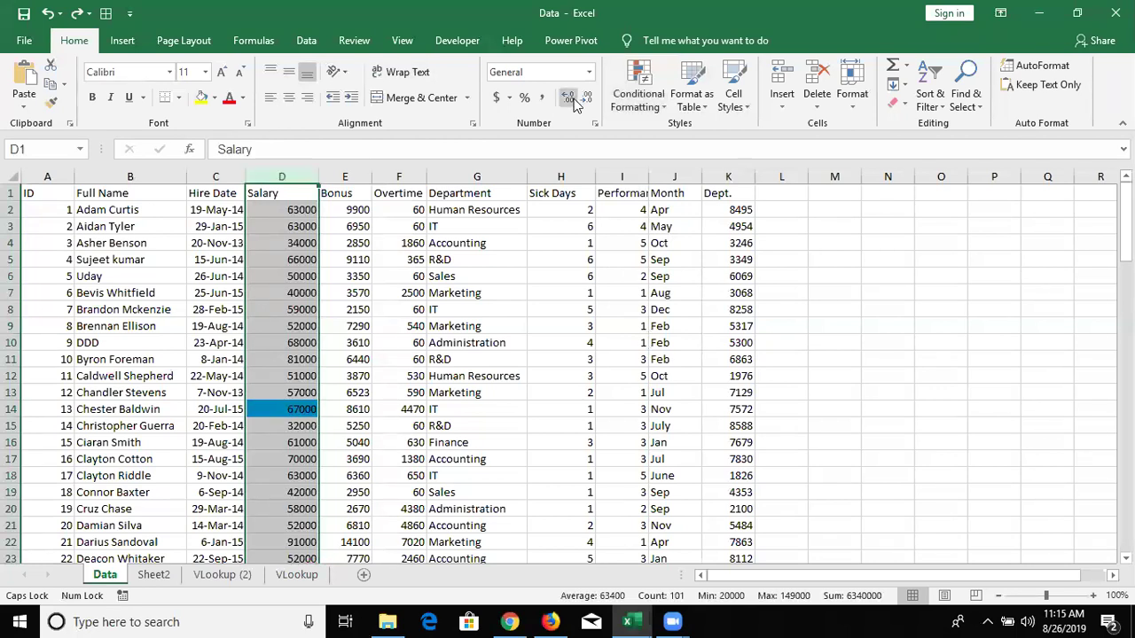
pyautogui.click(636, 107)
pyautogui.moveTo(691, 135)
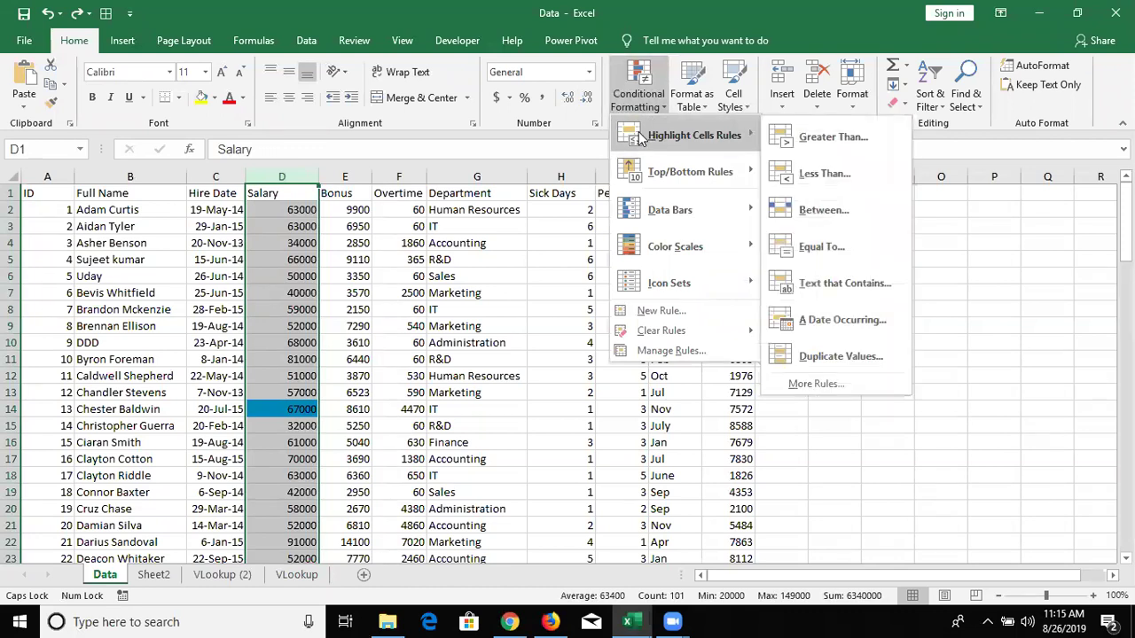
pyautogui.click(815, 140)
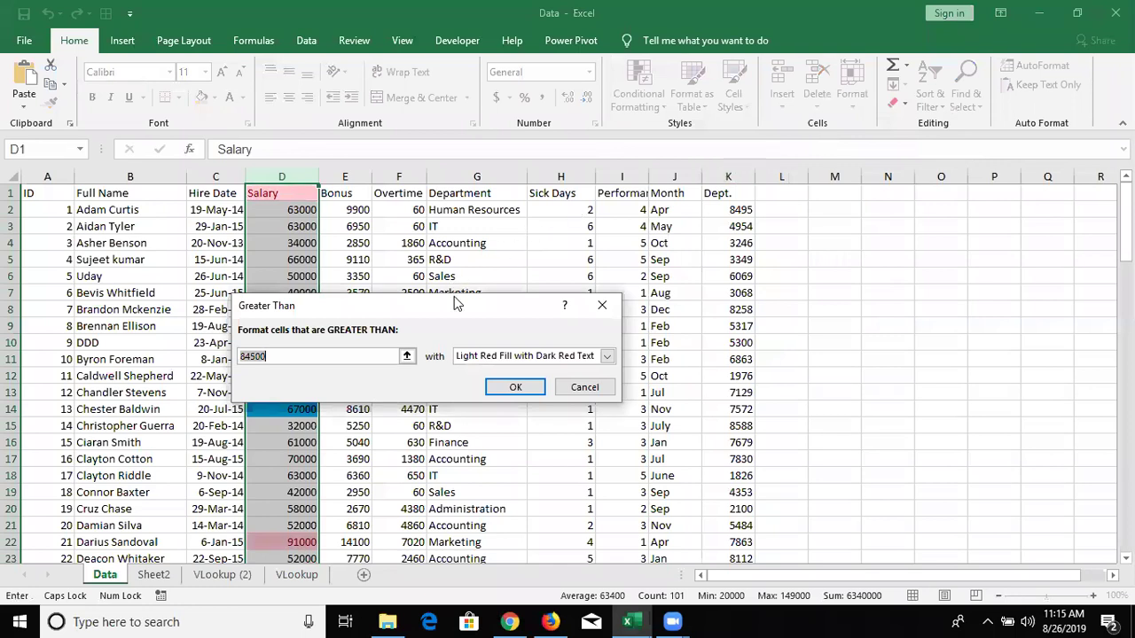
pyautogui.moveTo(459, 303); pyautogui.dragTo(711, 230)
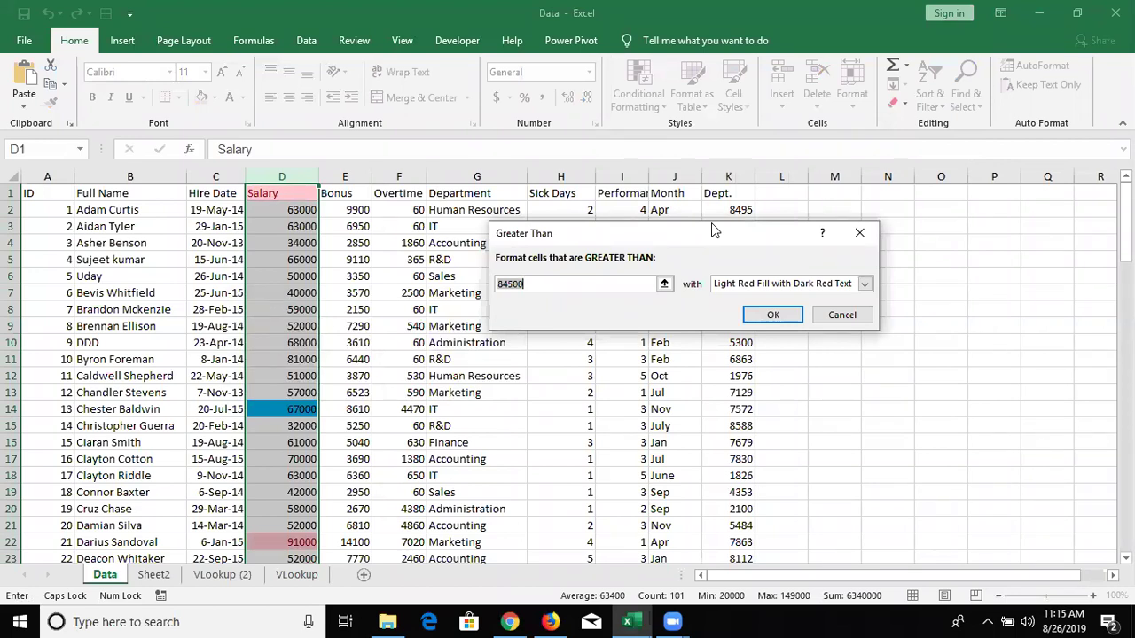
pyautogui.write('50000')
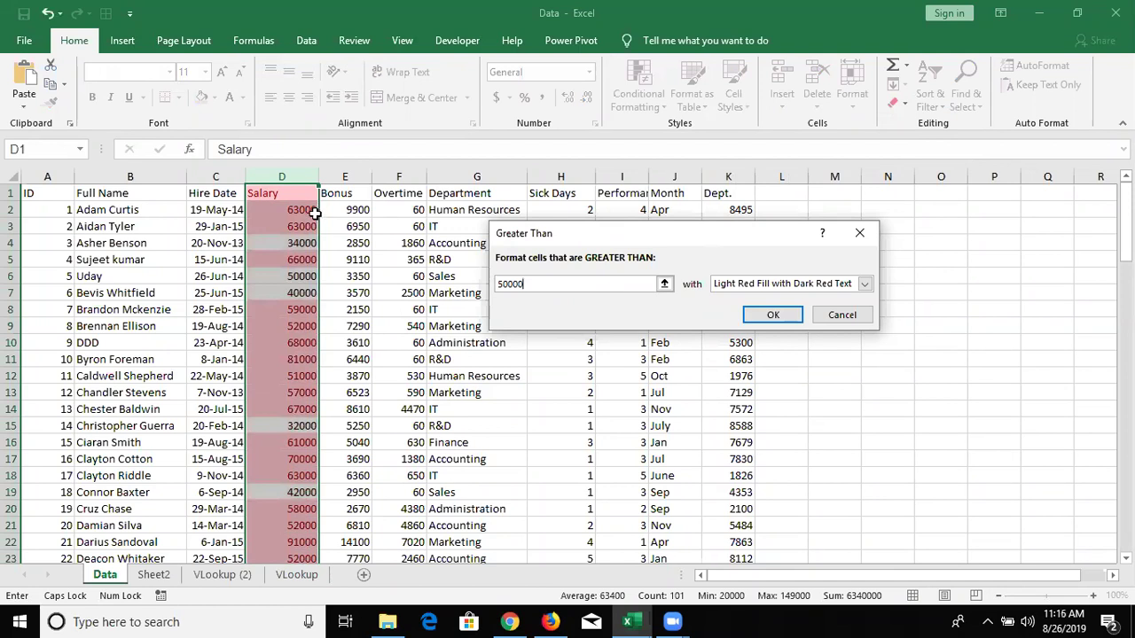
pyautogui.click(732, 285)
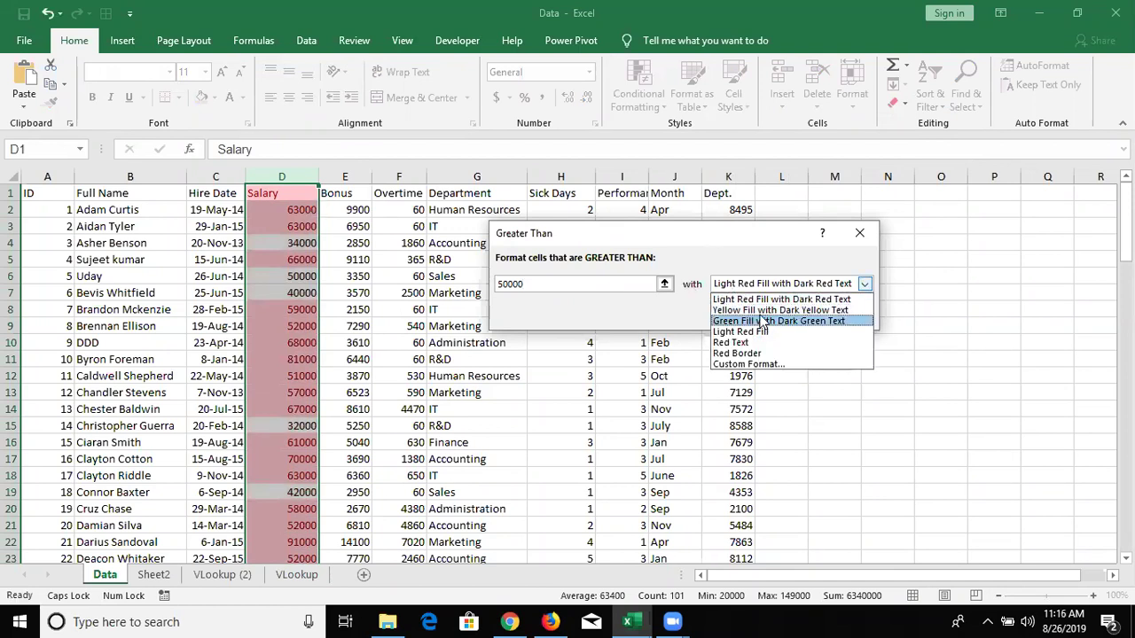
pyautogui.click(749, 310)
pyautogui.click(747, 286)
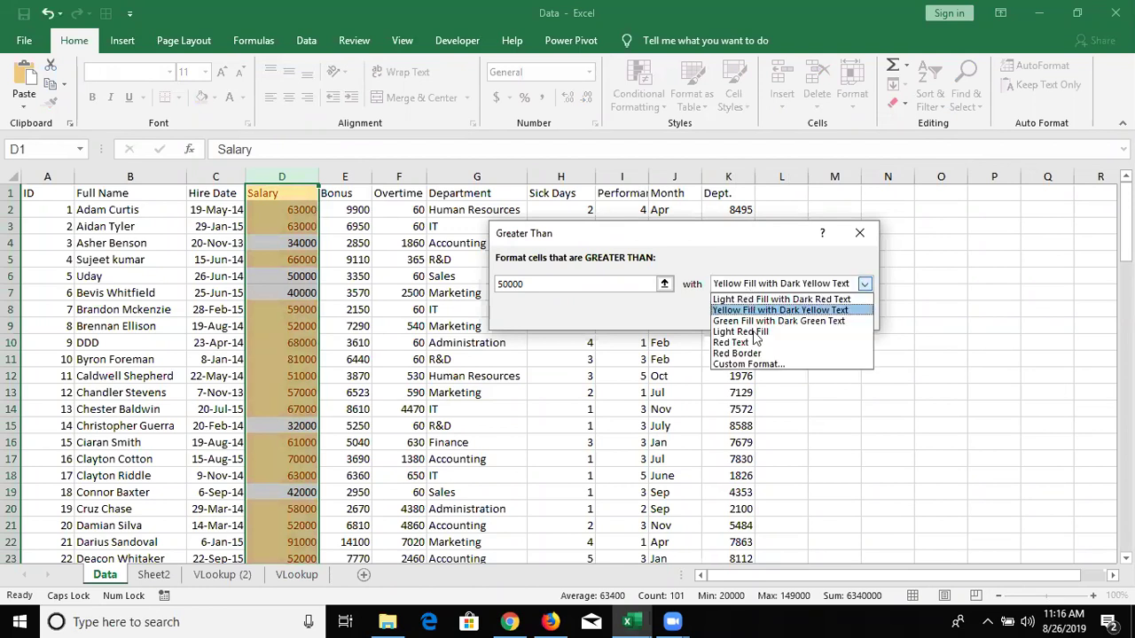
pyautogui.click(755, 322)
pyautogui.click(745, 287)
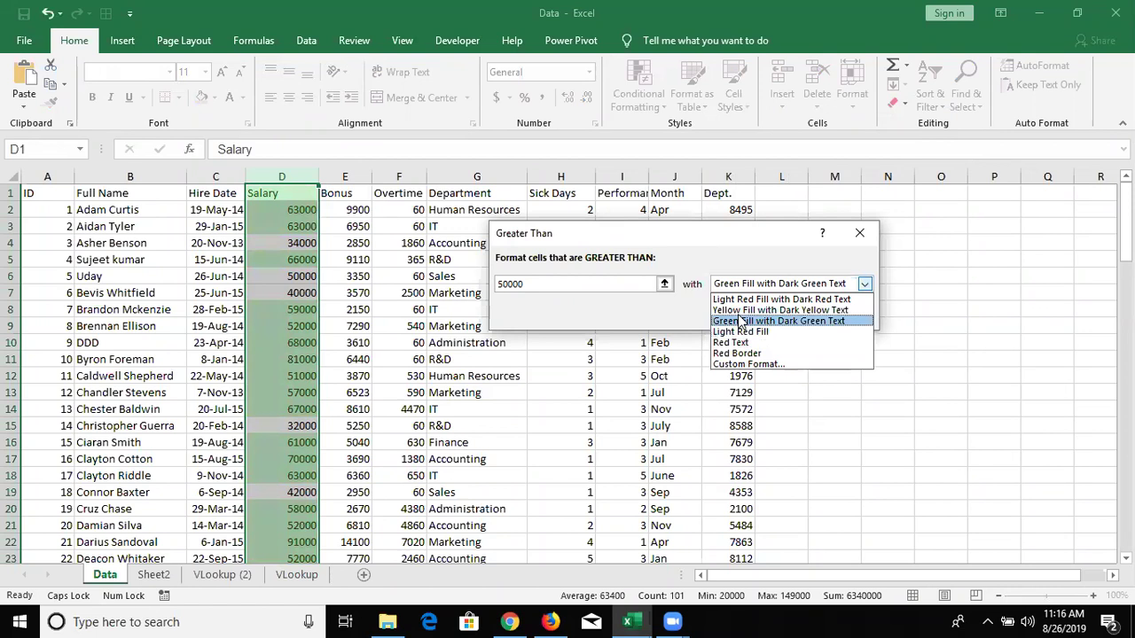
pyautogui.click(745, 364)
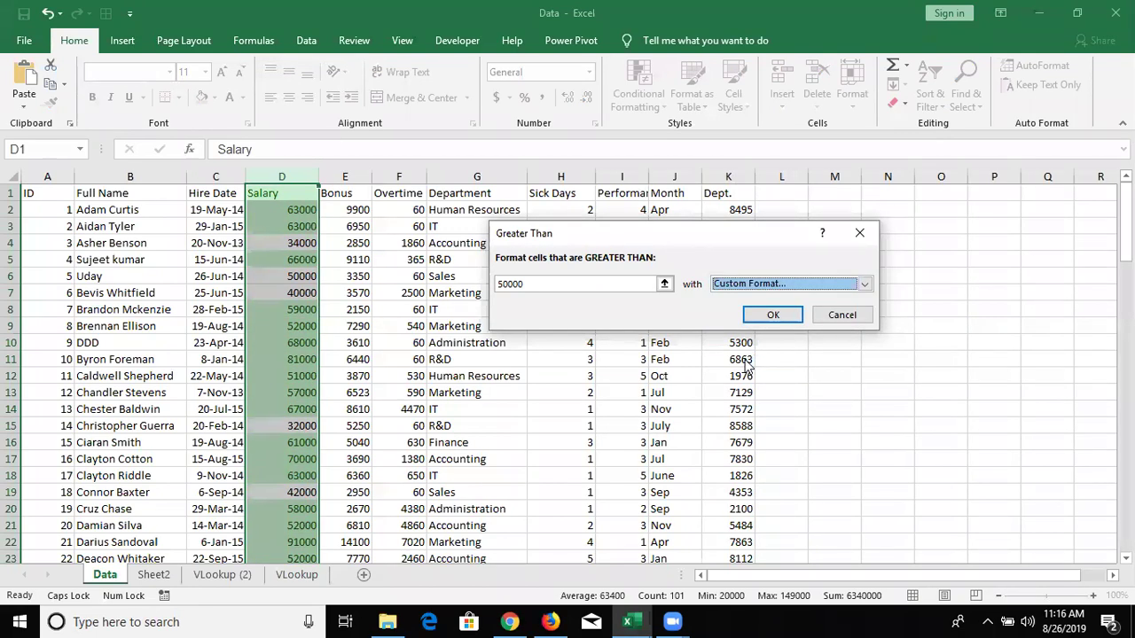
pyautogui.click(378, 156)
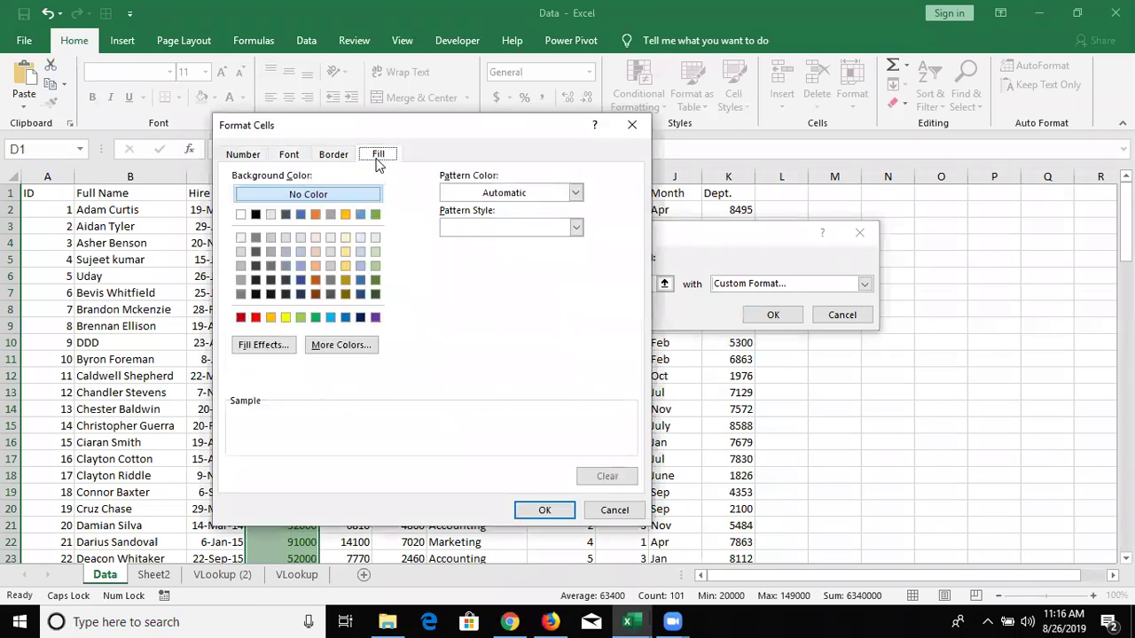
pyautogui.click(285, 318)
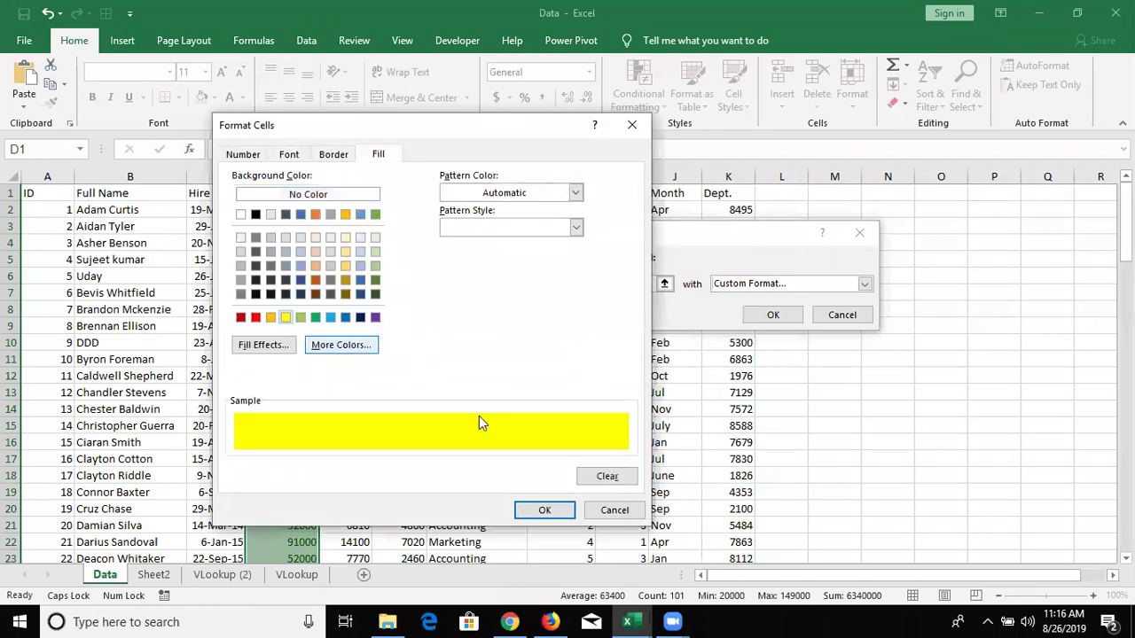
pyautogui.click(543, 510)
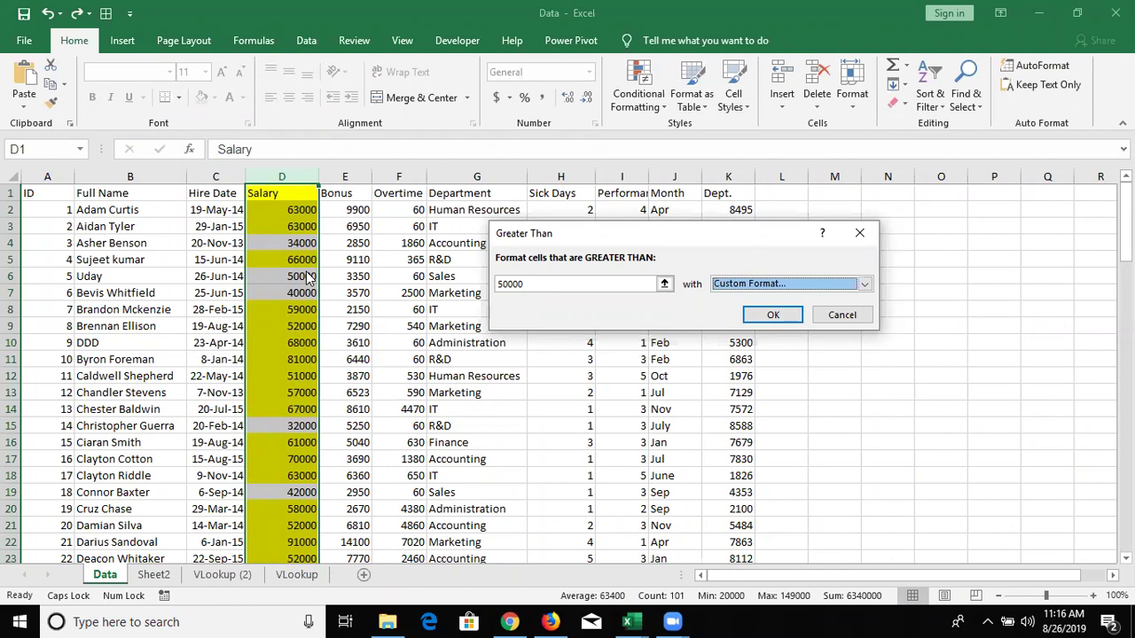
pyautogui.press('Escape')
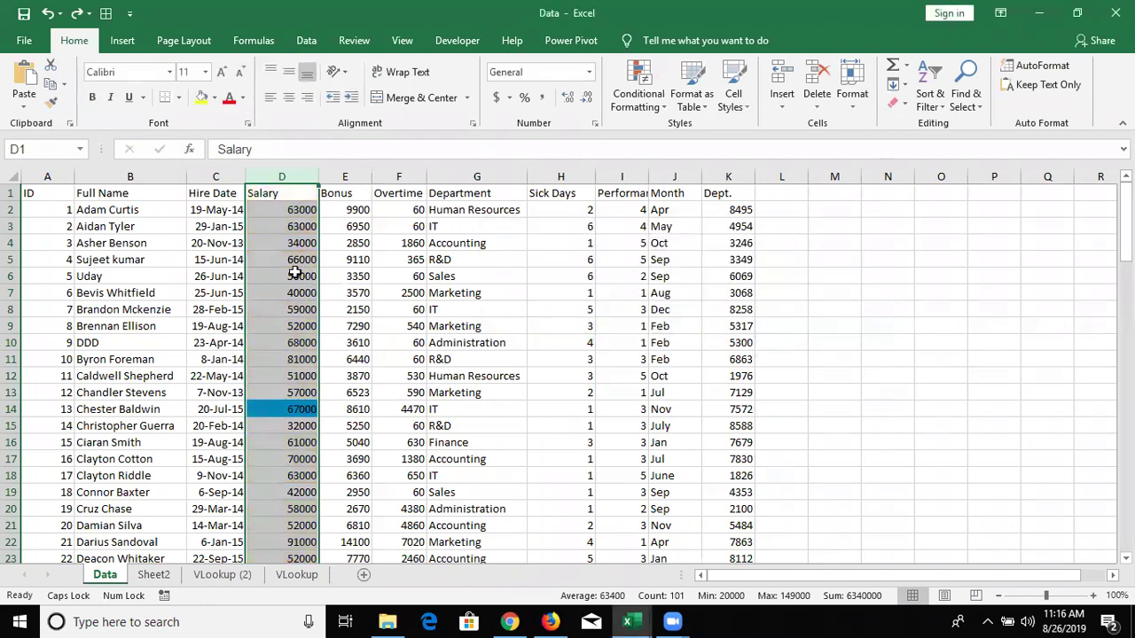
# Step: Select the Salary column and start a Highlight Cells Between rule
pyautogui.click(300, 273)
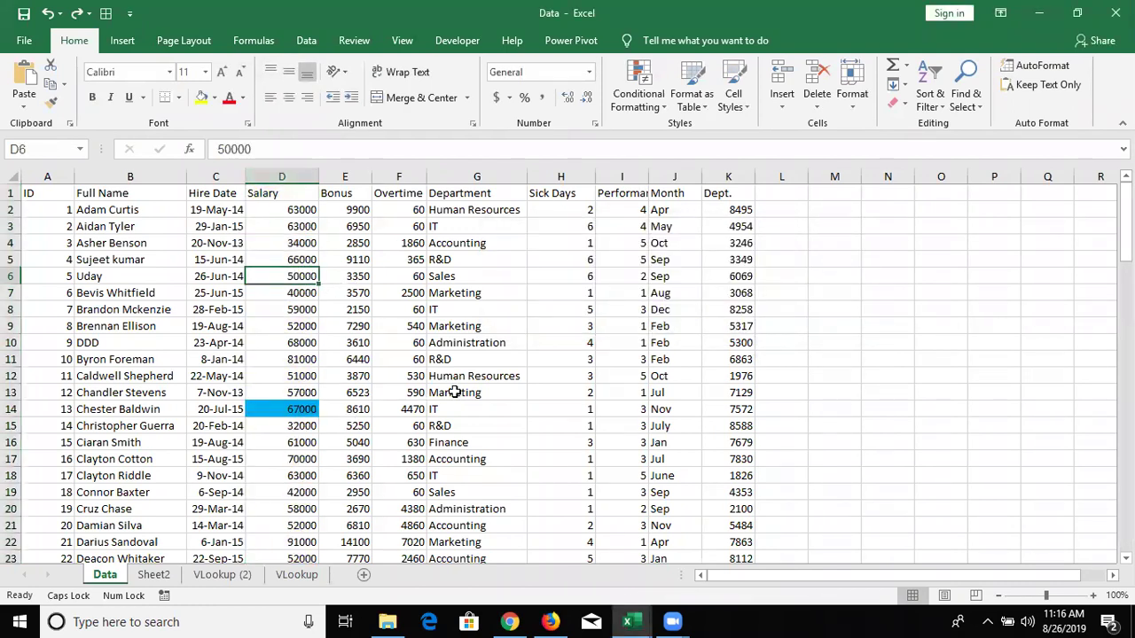
pyautogui.click(297, 178)
pyautogui.click(623, 113)
pyautogui.moveTo(647, 135)
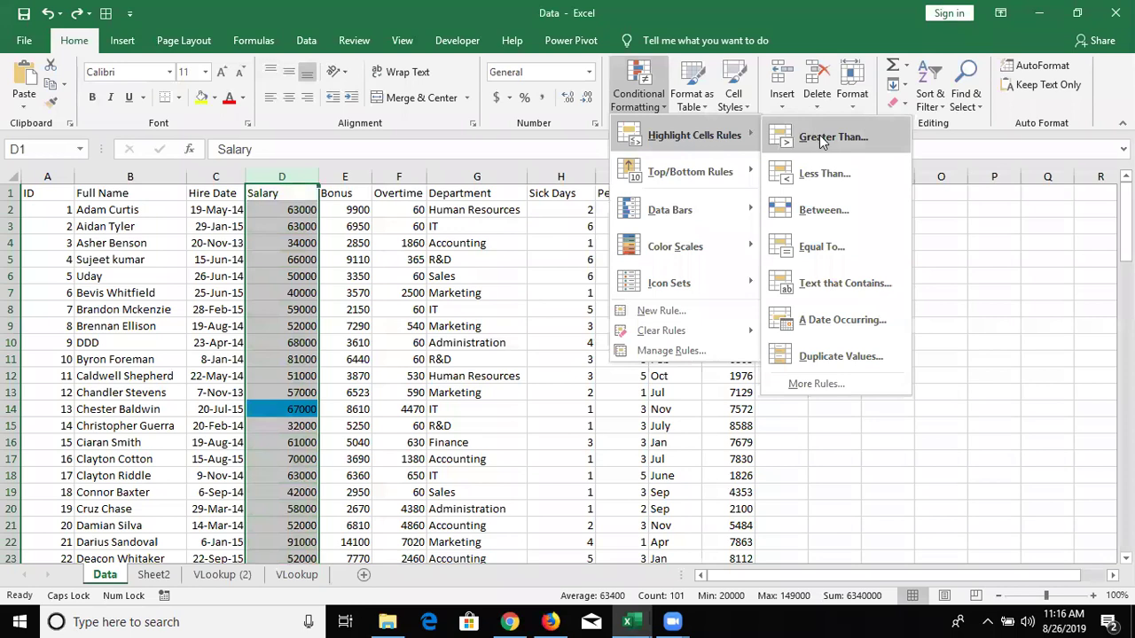
pyautogui.click(822, 214)
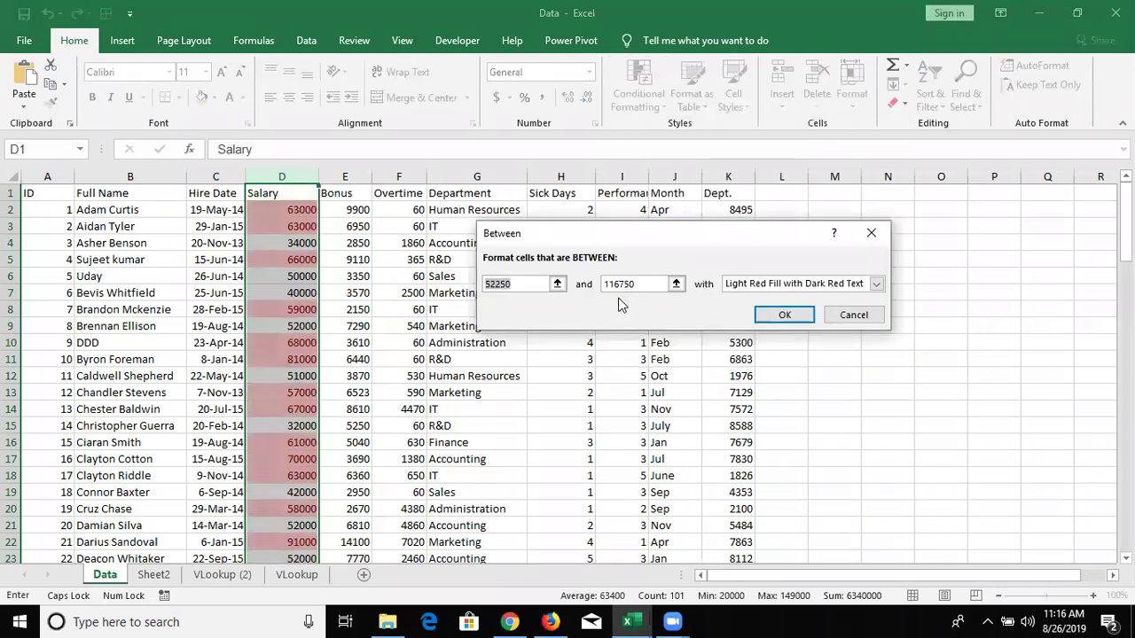
# Step: Enter bounds 60000 and 80000 and try the Custom Format highlight style
pyautogui.write('60000')
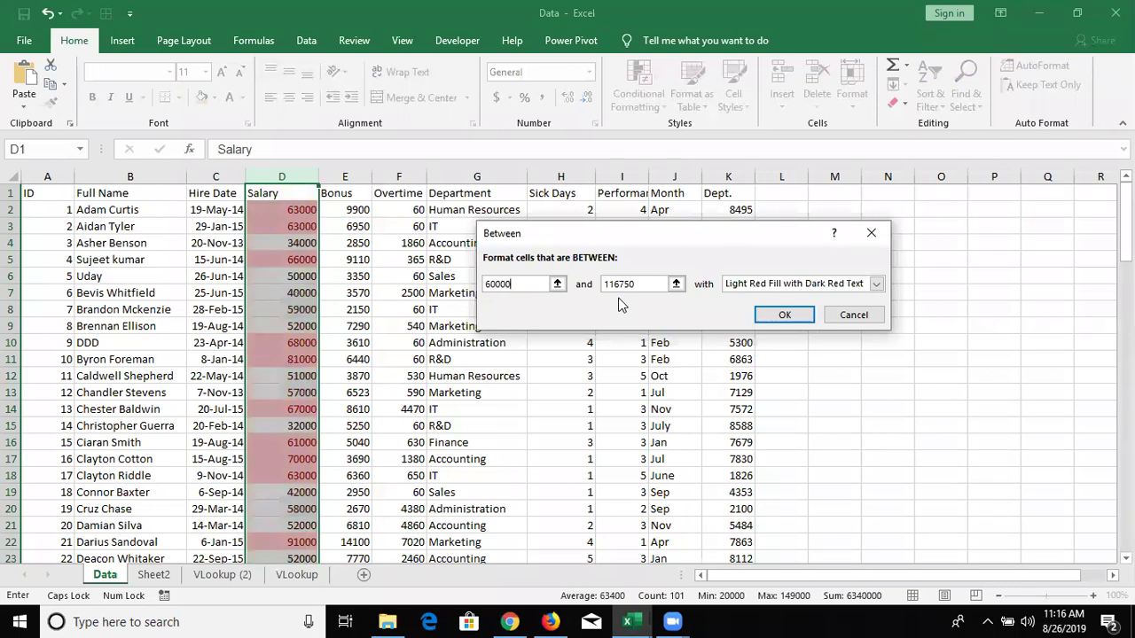
pyautogui.doubleClick(619, 283)
pyautogui.write('80000')
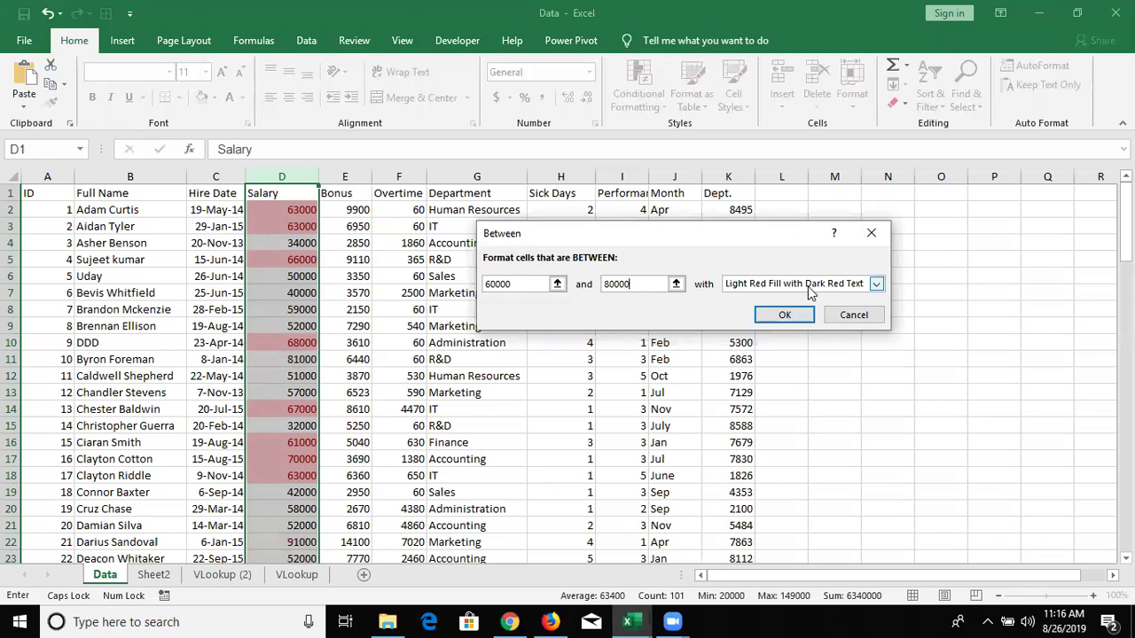
pyautogui.click(812, 286)
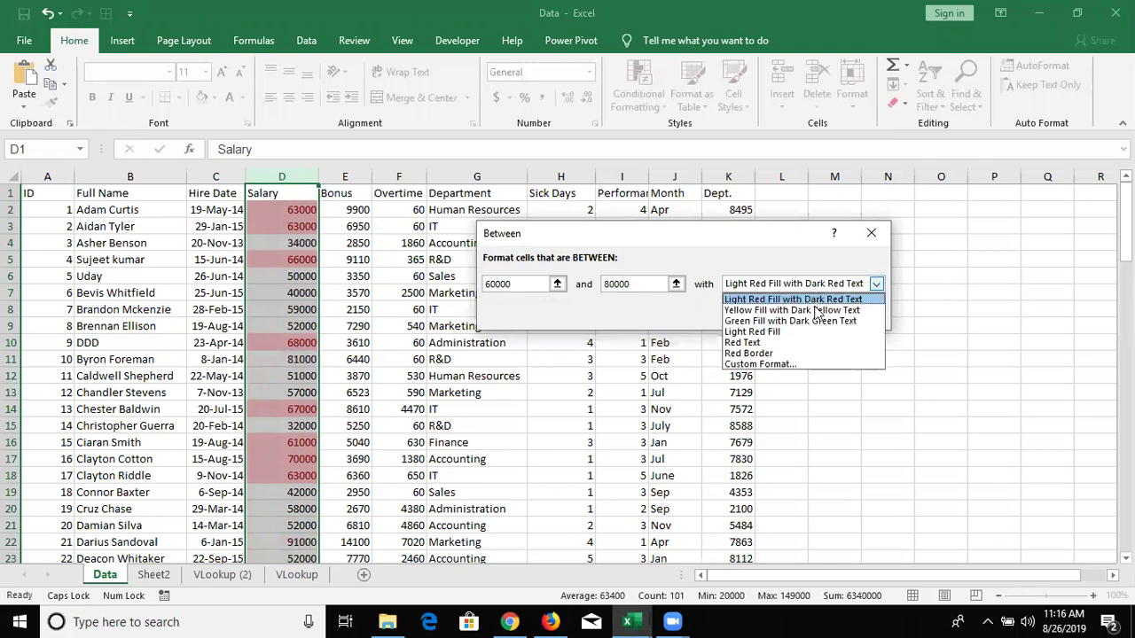
pyautogui.click(809, 367)
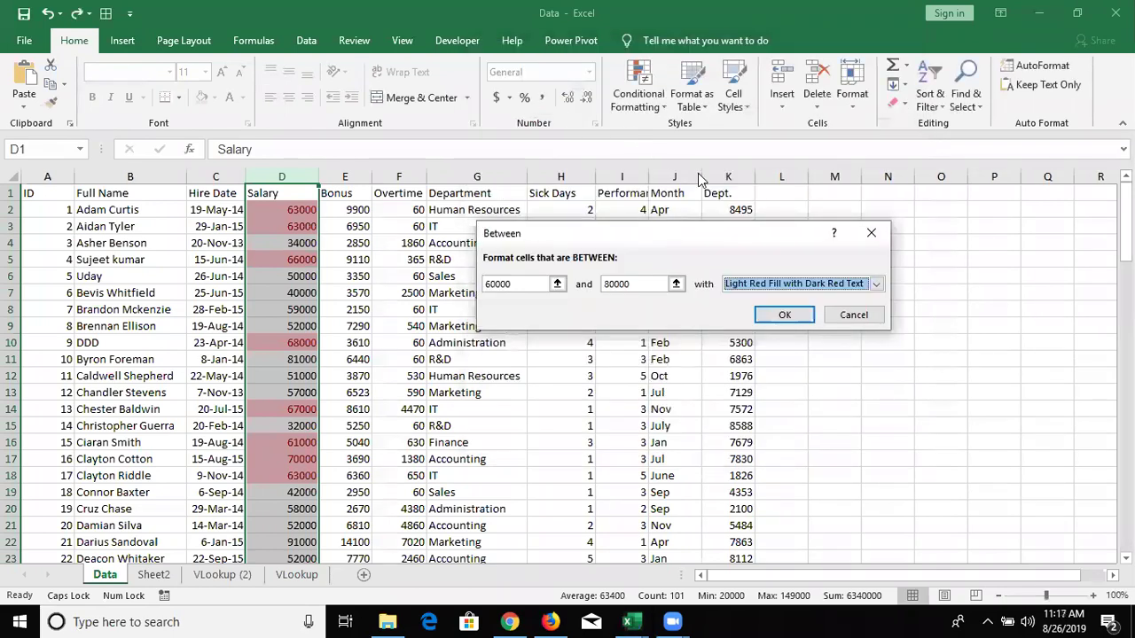
pyautogui.click(659, 114)
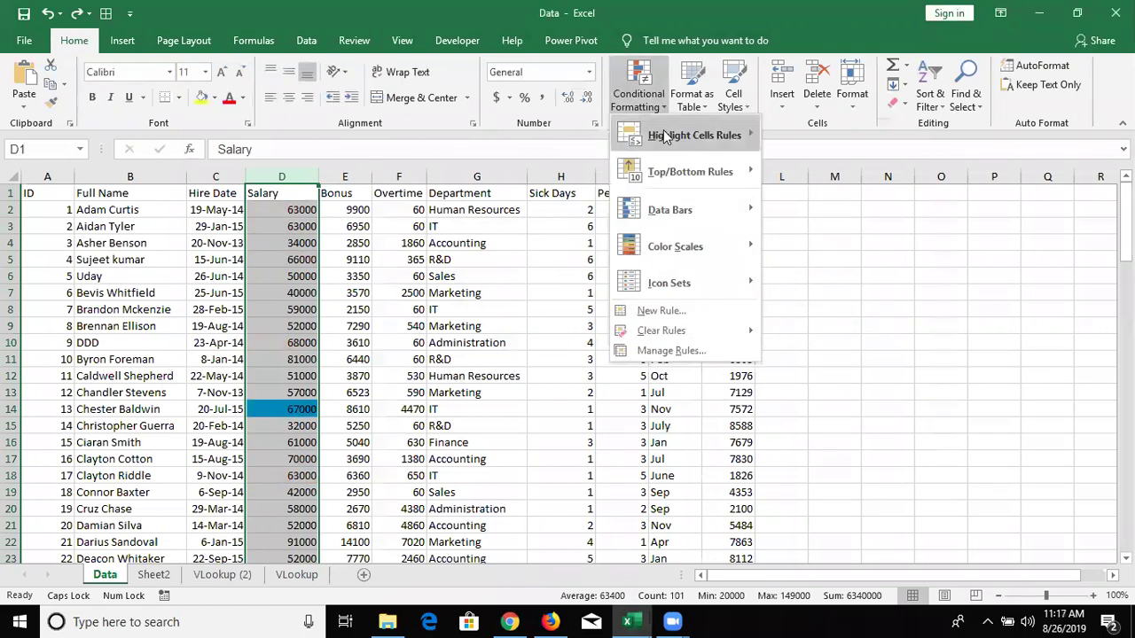
# Step: Preview an Equal To 40000 highlight on salaries, then cancel it
pyautogui.moveTo(700, 135)
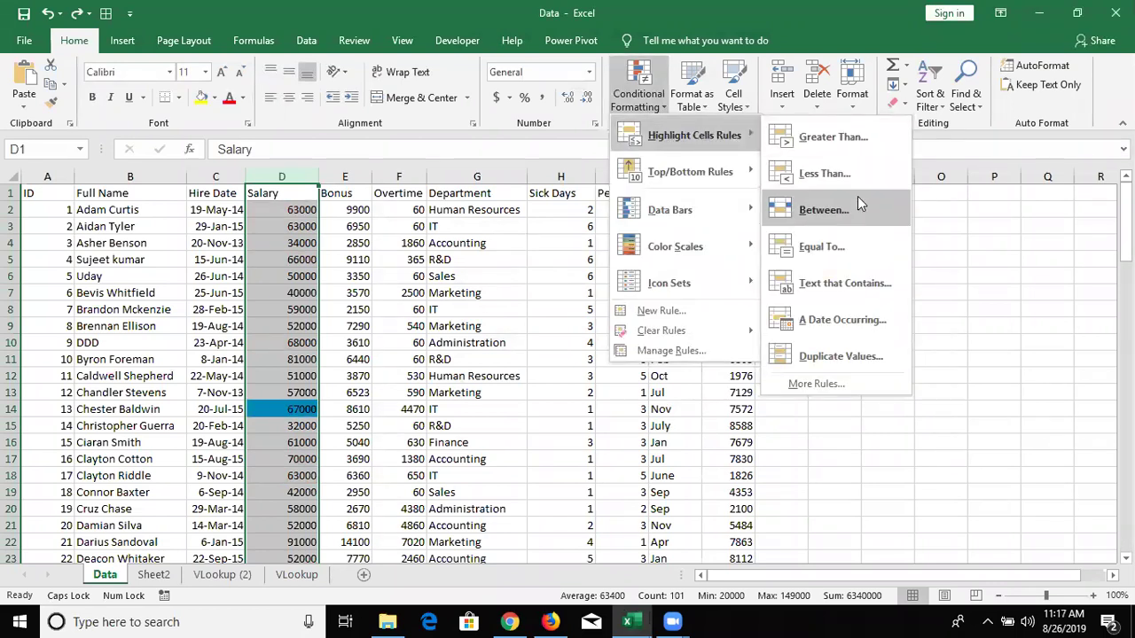
pyautogui.click(849, 254)
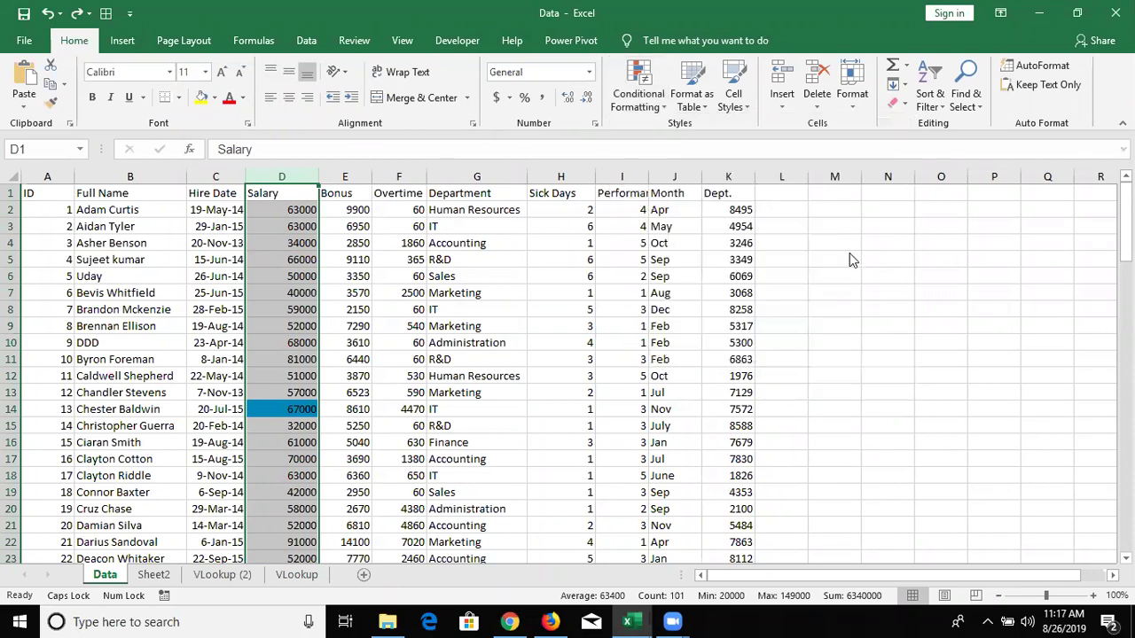
pyautogui.write('40000')
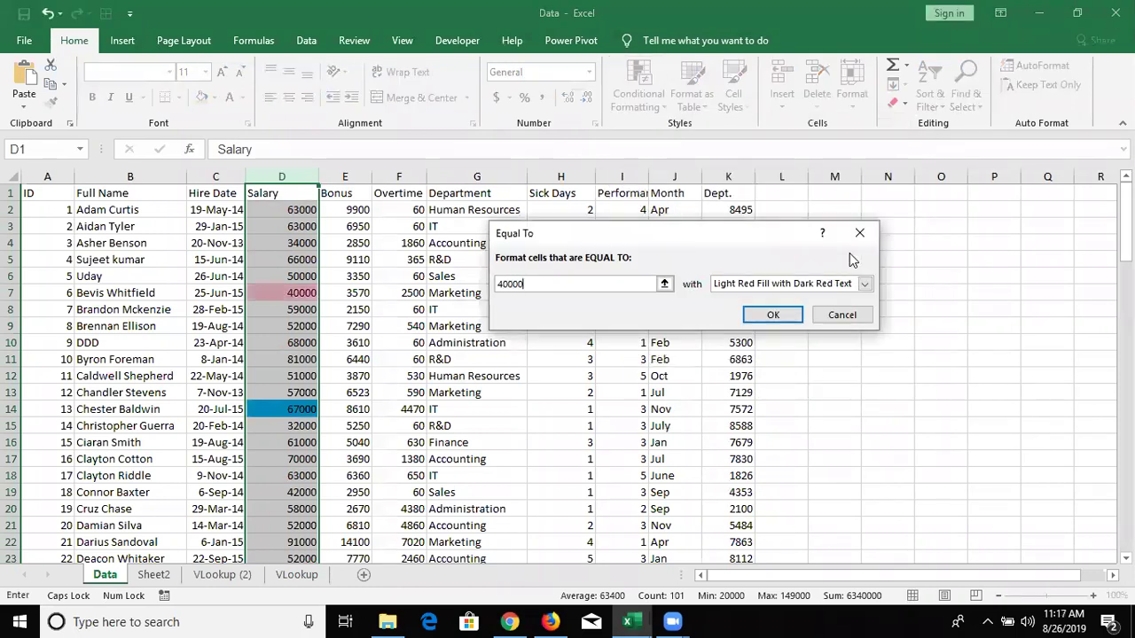
pyautogui.press('Escape')
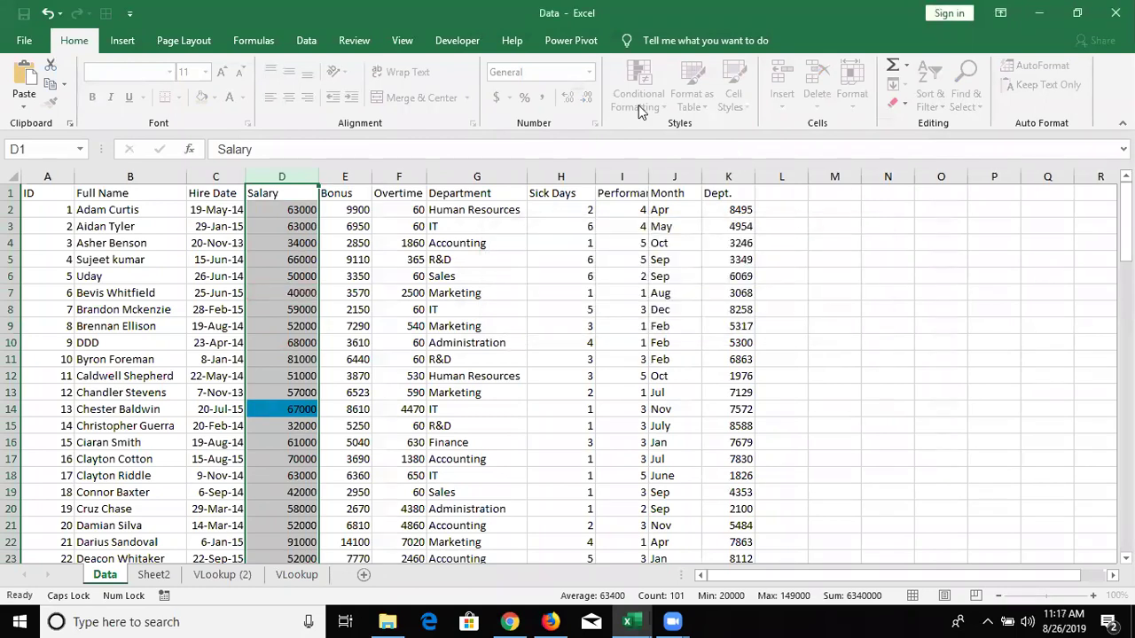
# Step: Close the formatting menu unused, then select cells G6 and L1
pyautogui.click(639, 96)
pyautogui.moveTo(694, 135)
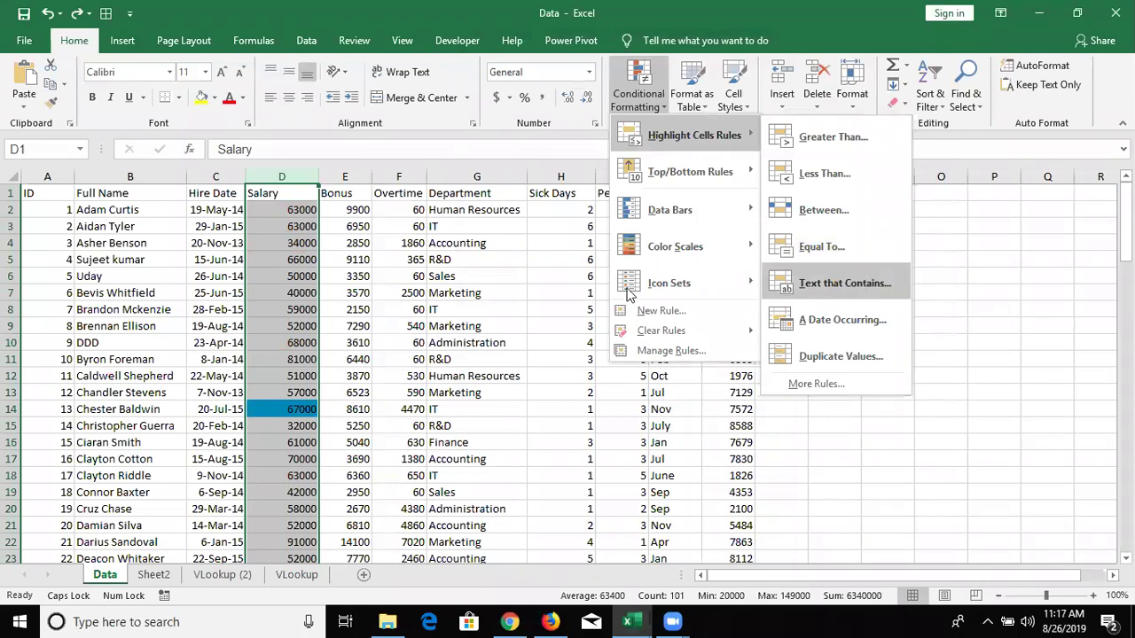
pyautogui.click(478, 292)
pyautogui.click(476, 277)
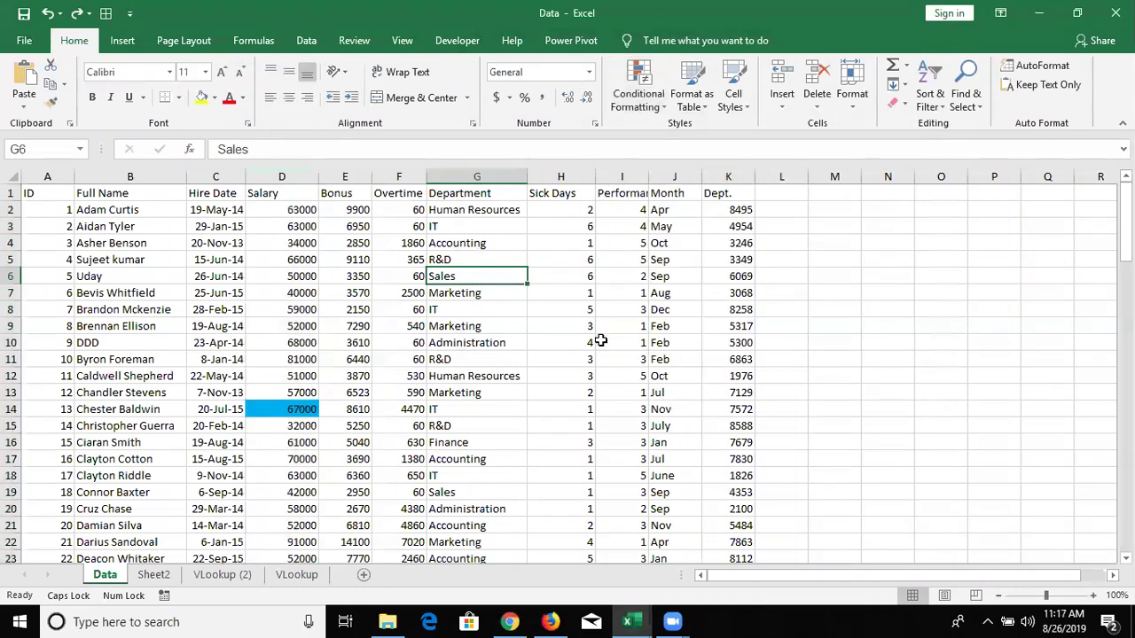
pyautogui.click(783, 196)
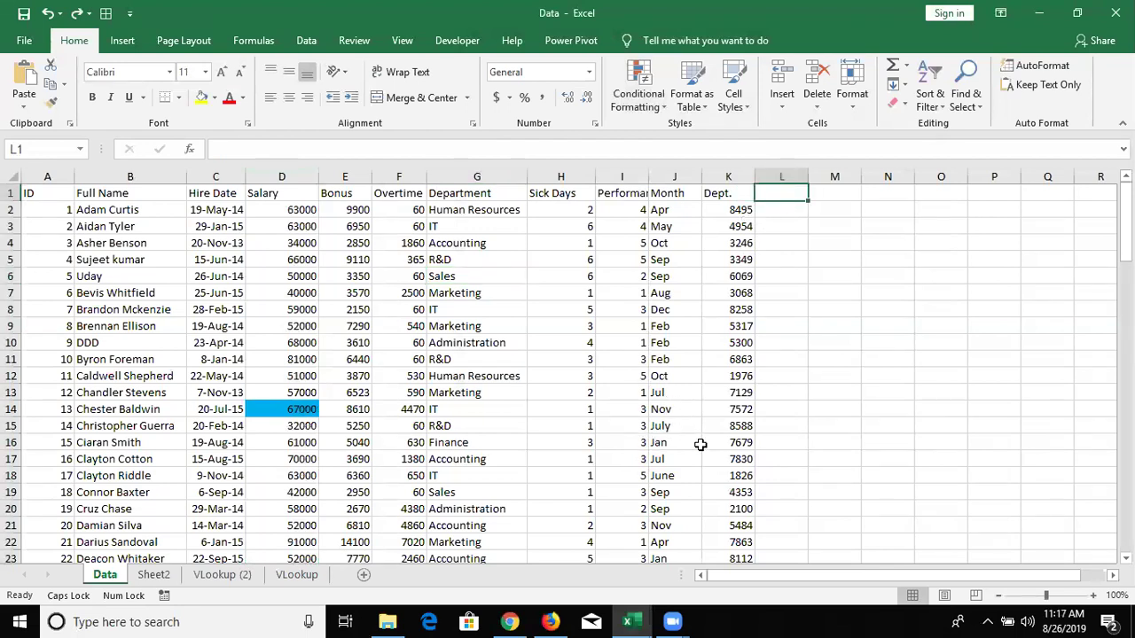
pyautogui.click(678, 427)
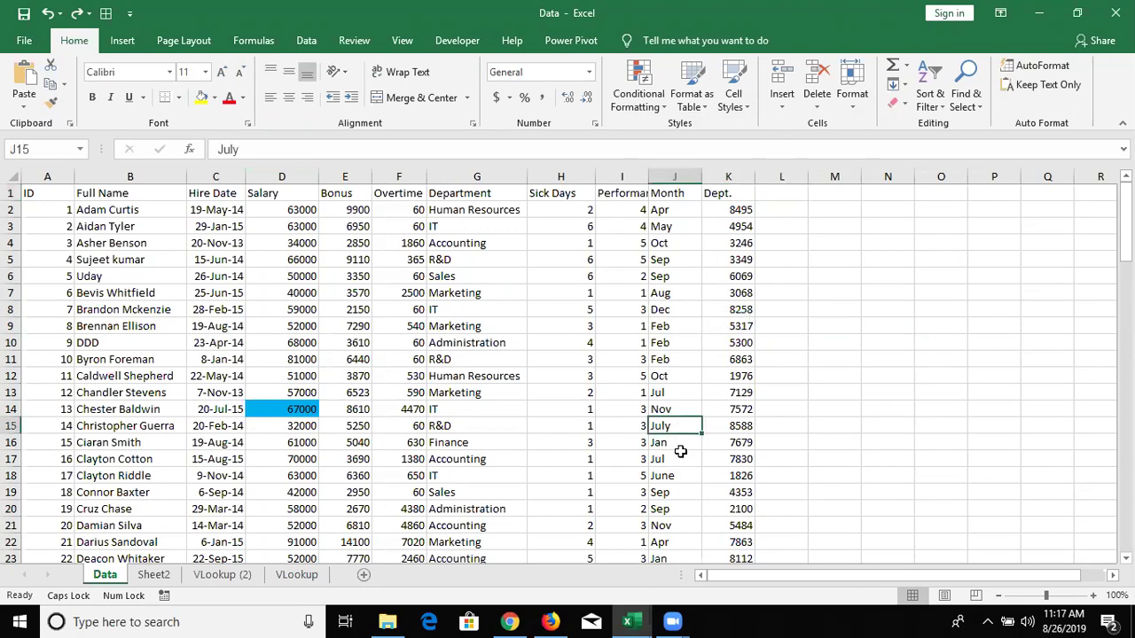
pyautogui.click(678, 459)
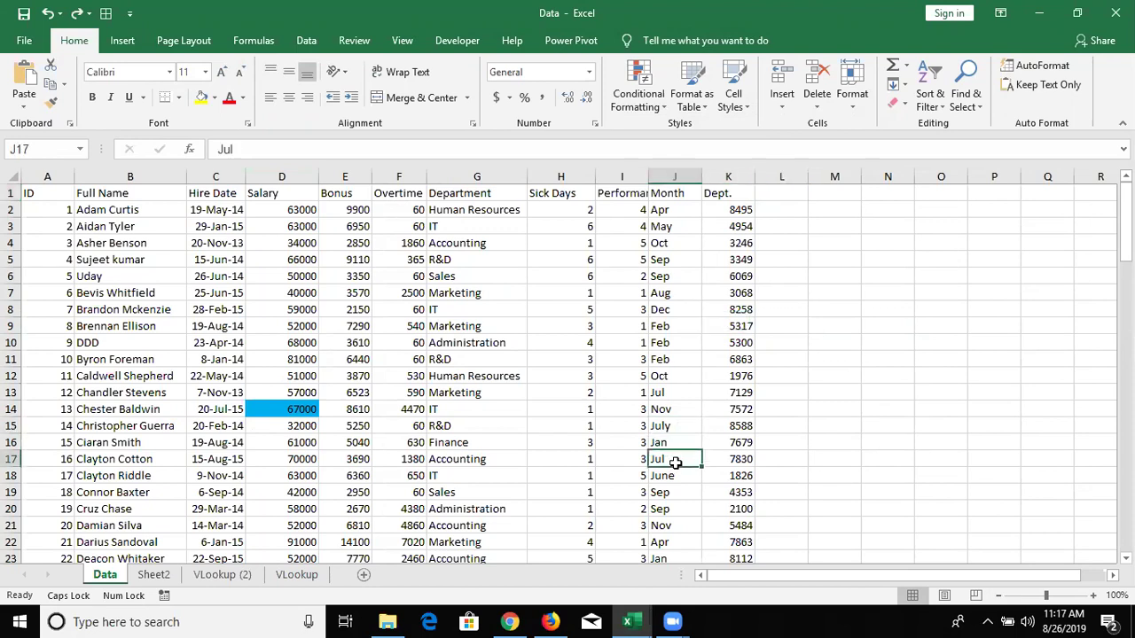
pyautogui.click(688, 178)
pyautogui.click(660, 105)
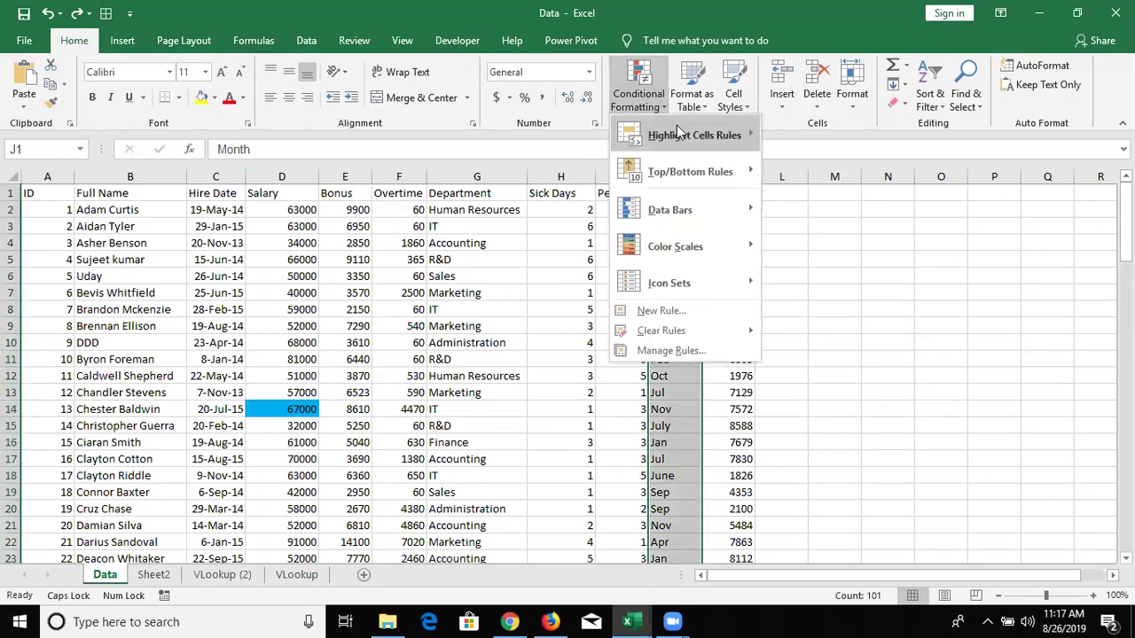
pyautogui.moveTo(677, 128)
pyautogui.click(872, 251)
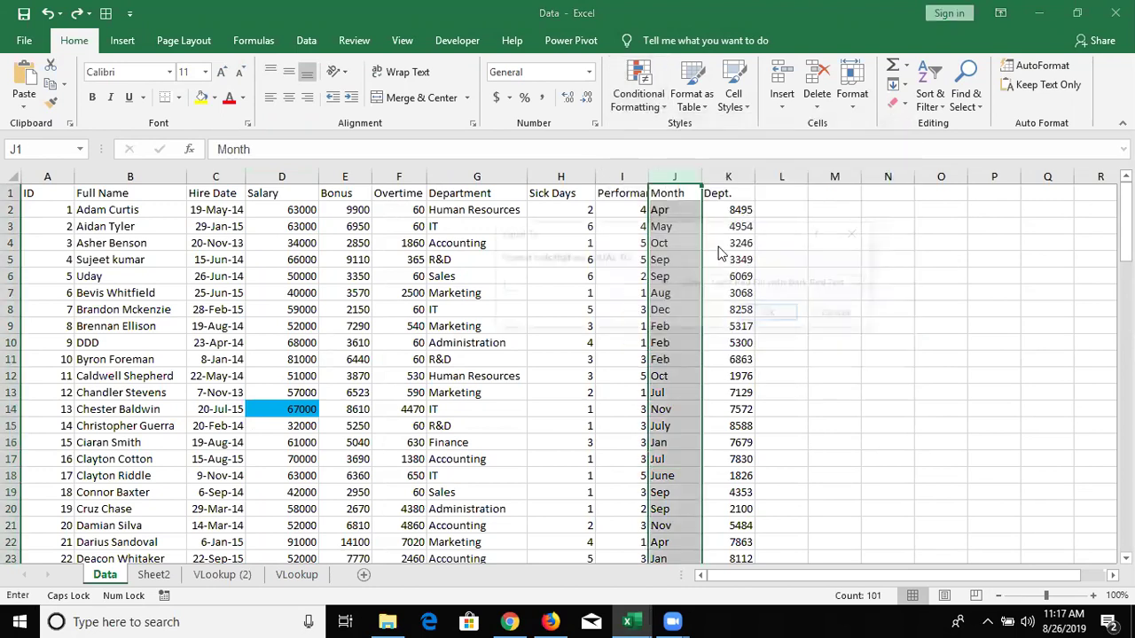
pyautogui.moveTo(659, 242); pyautogui.dragTo(914, 252)
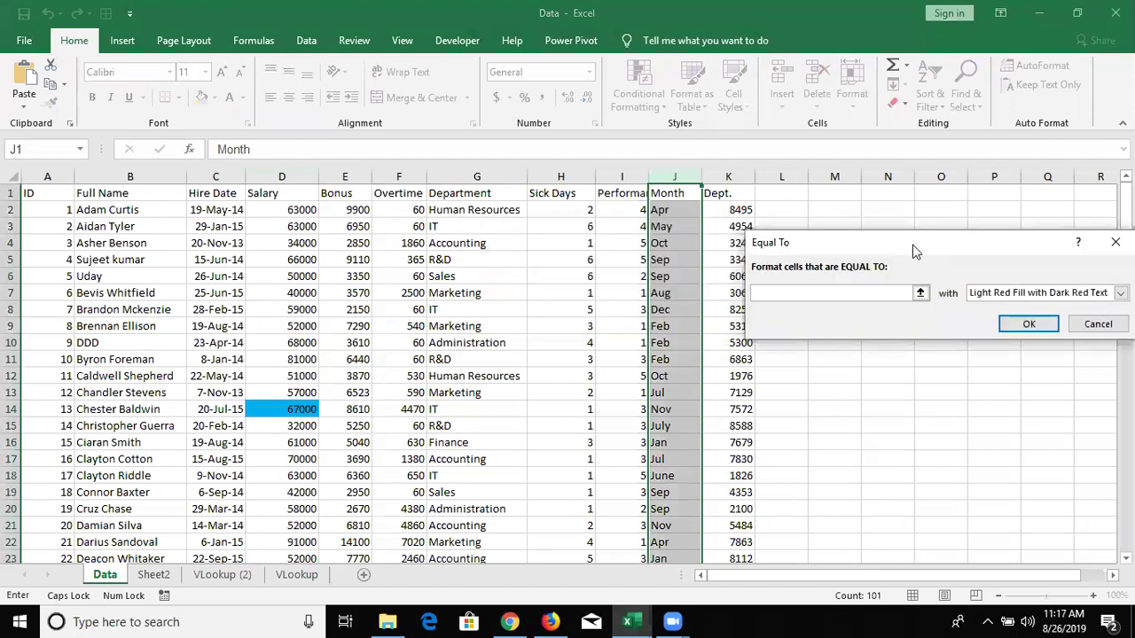
pyautogui.write('JUL')
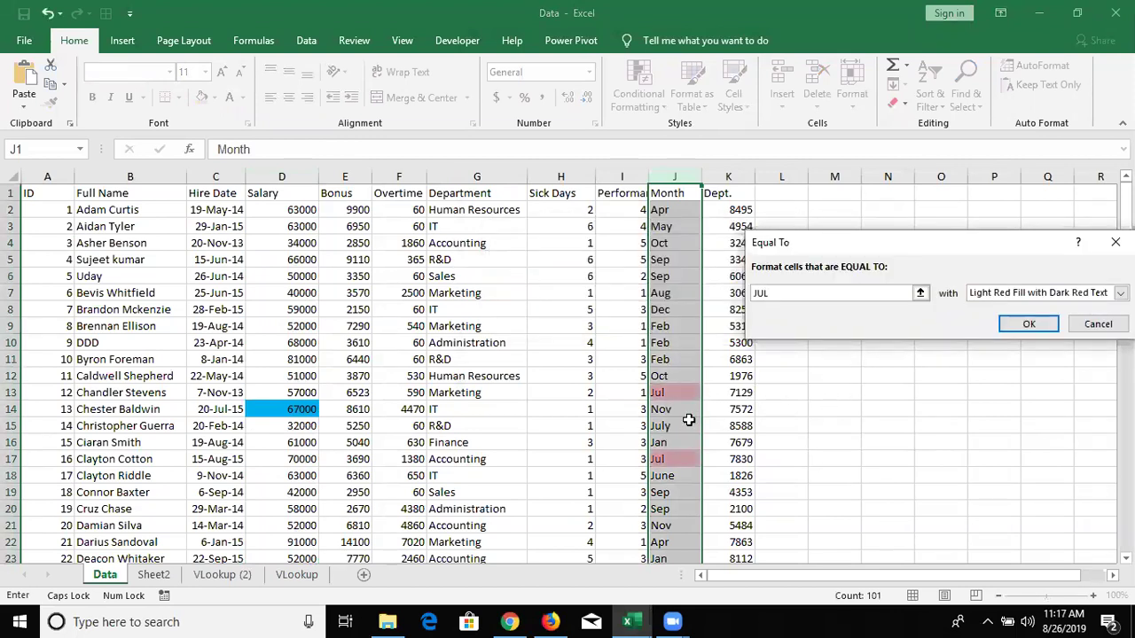
pyautogui.press('Escape')
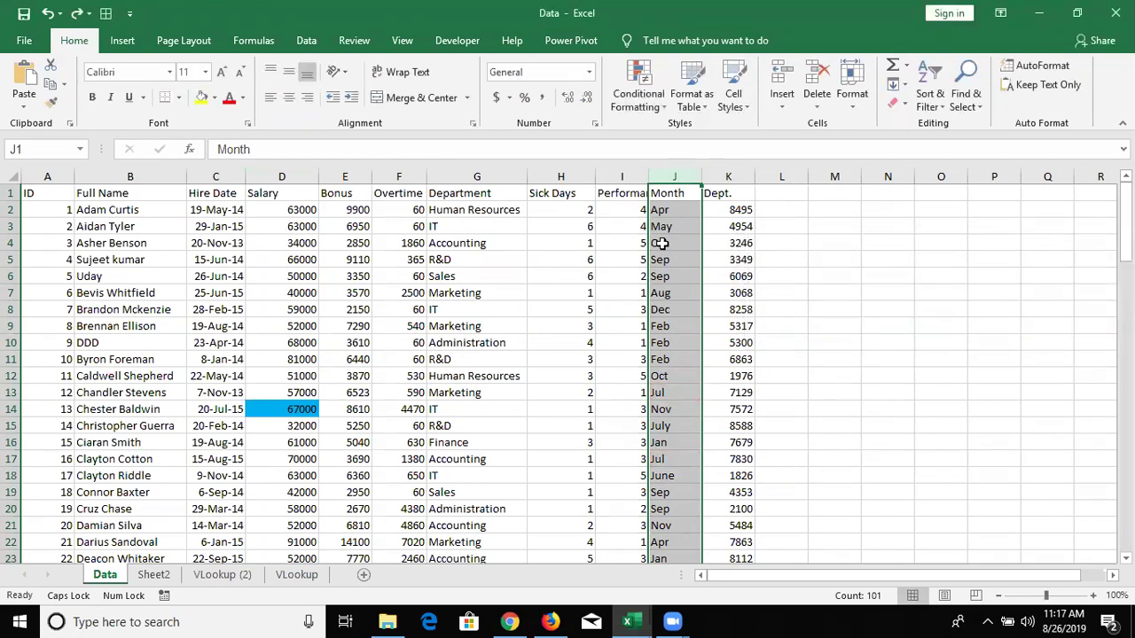
# Step: Preview a Text that Contains 'JUL' highlight on Month, then cancel it
pyautogui.click(642, 102)
pyautogui.moveTo(682, 142)
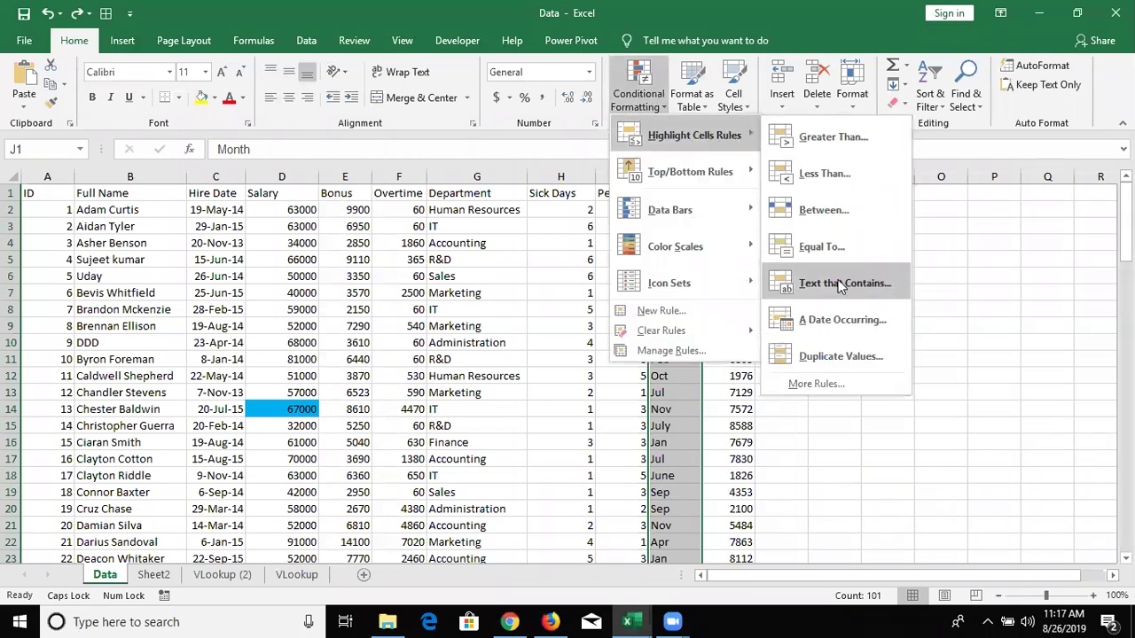
pyautogui.click(883, 286)
pyautogui.moveTo(845, 241); pyautogui.dragTo(872, 242)
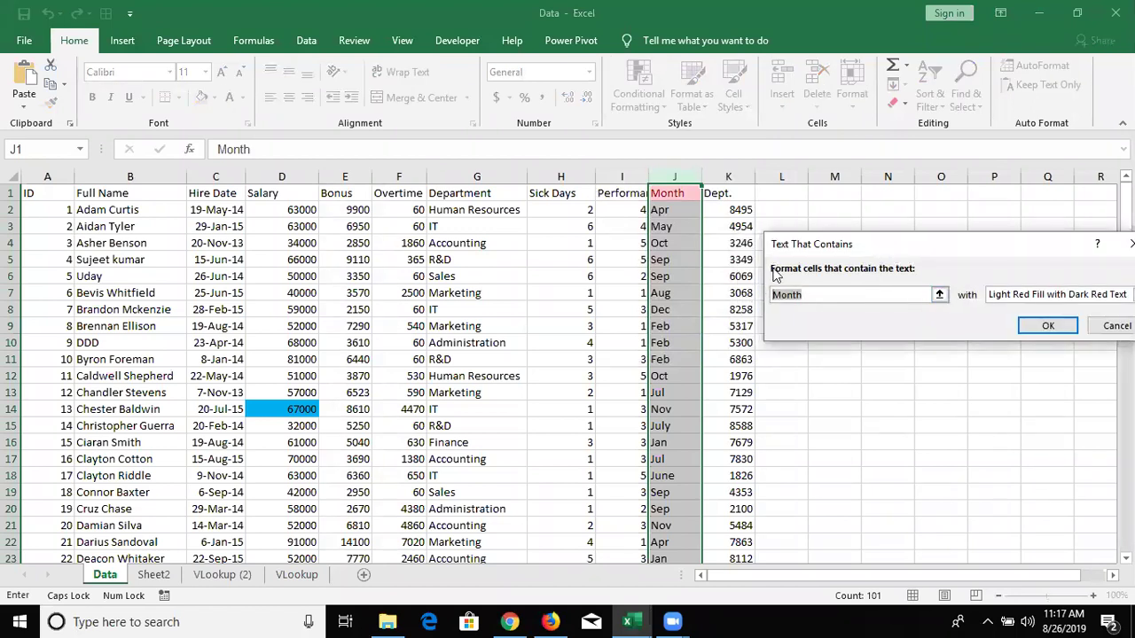
pyautogui.write('JUL')
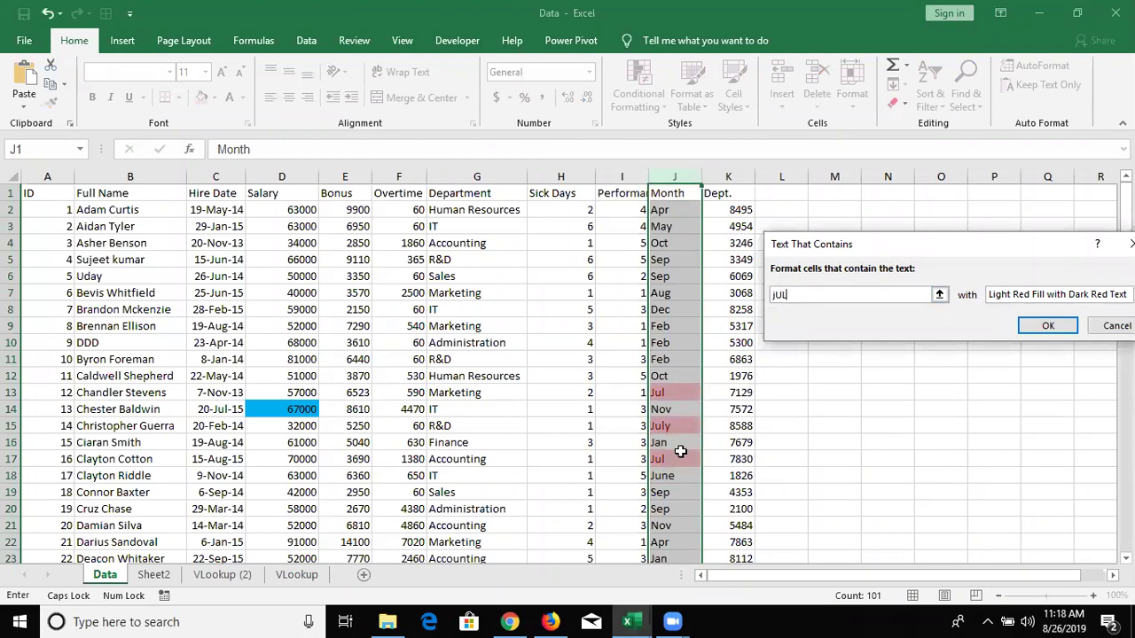
pyautogui.press('Escape')
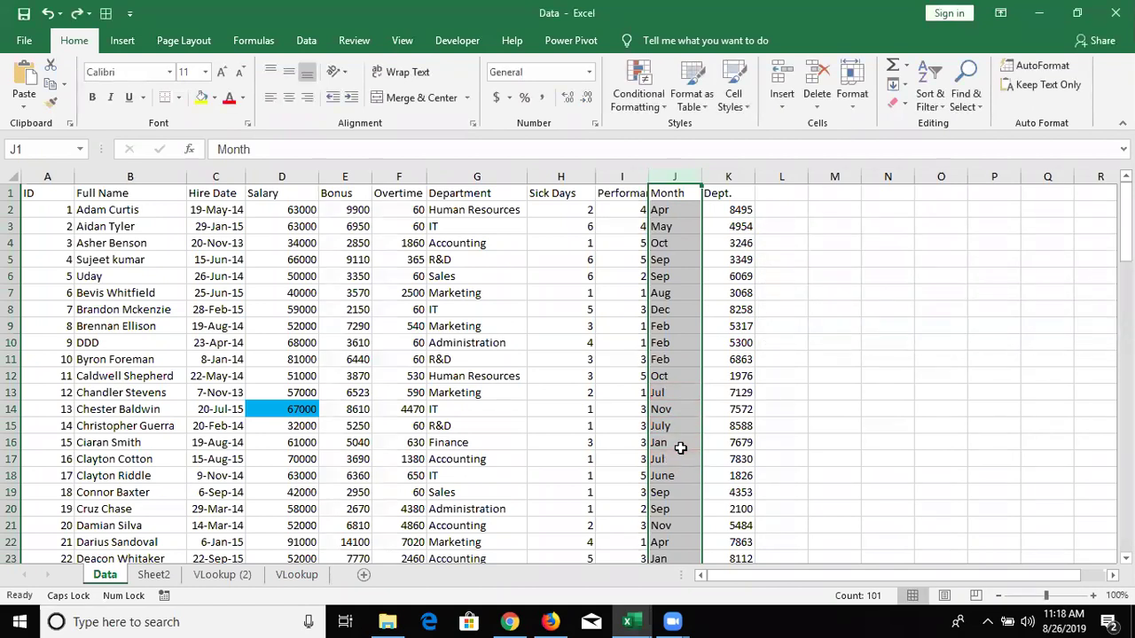
pyautogui.click(660, 107)
pyautogui.moveTo(709, 134)
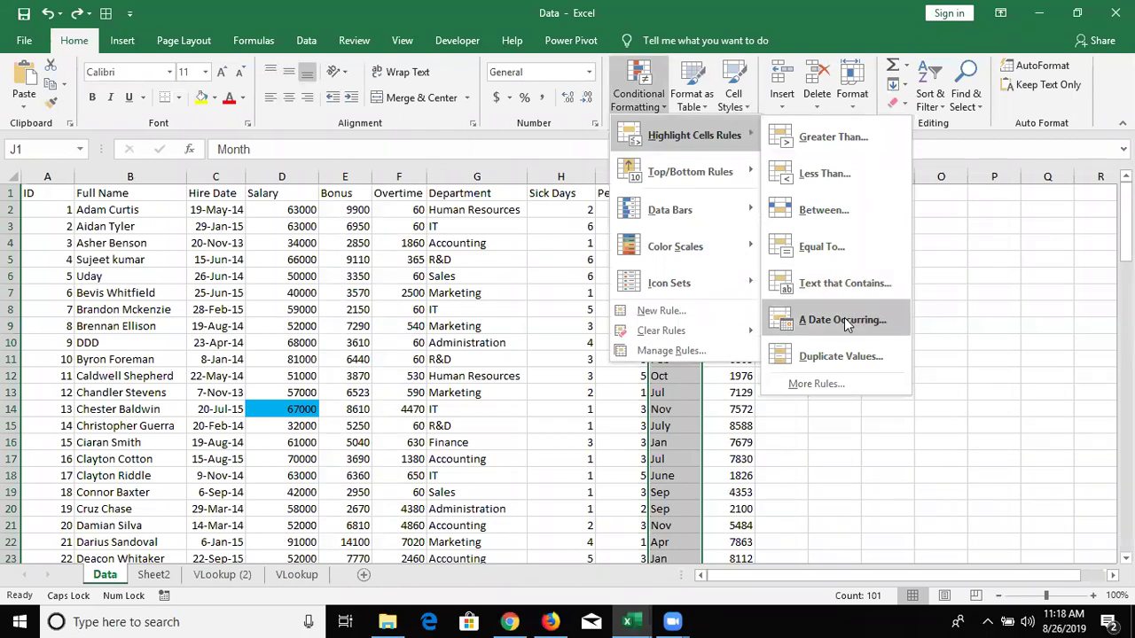
# Step: Preview a Less Than 8/26/2019 highlight on Hire Date column C, then close it
pyautogui.press('Escape')
pyautogui.press('Escape')
pyautogui.click(223, 179)
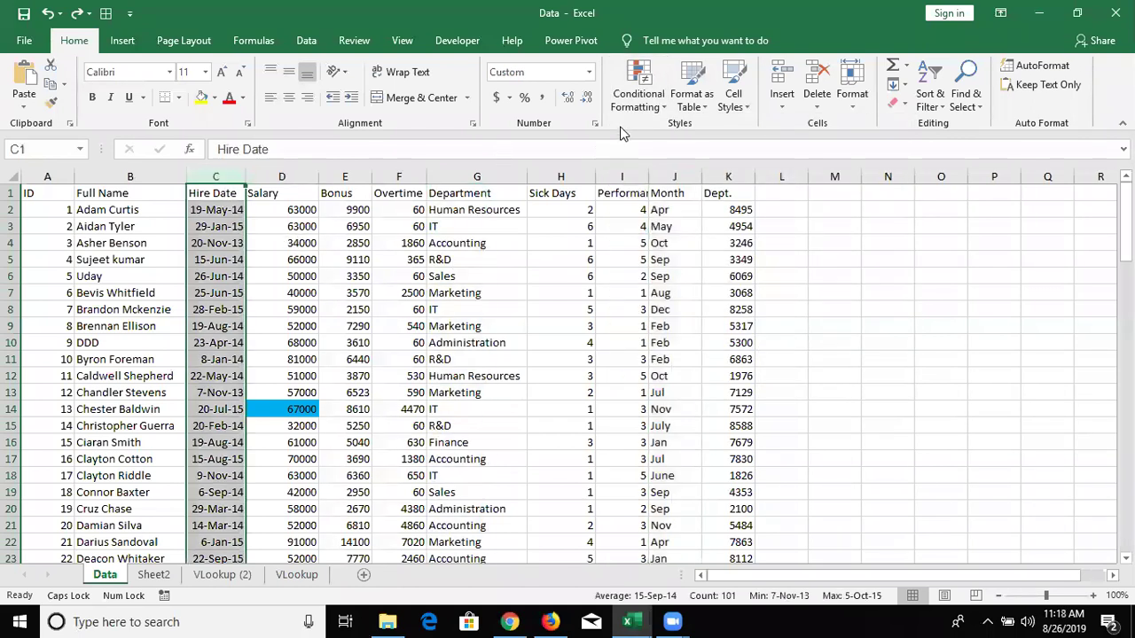
pyautogui.click(638, 84)
pyautogui.moveTo(645, 144)
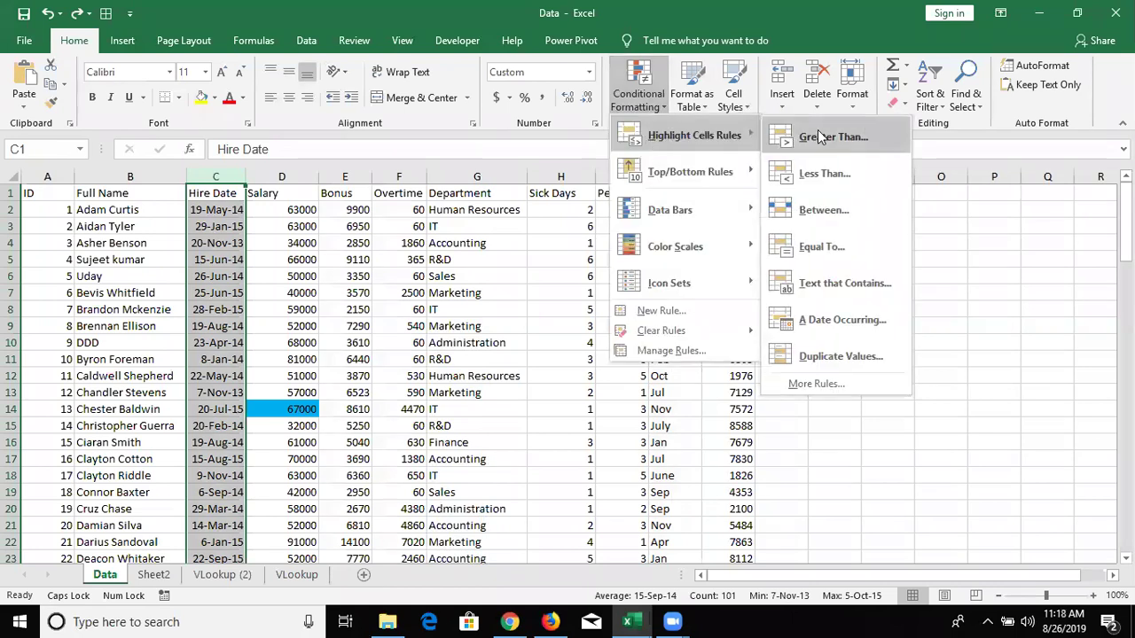
pyautogui.click(826, 177)
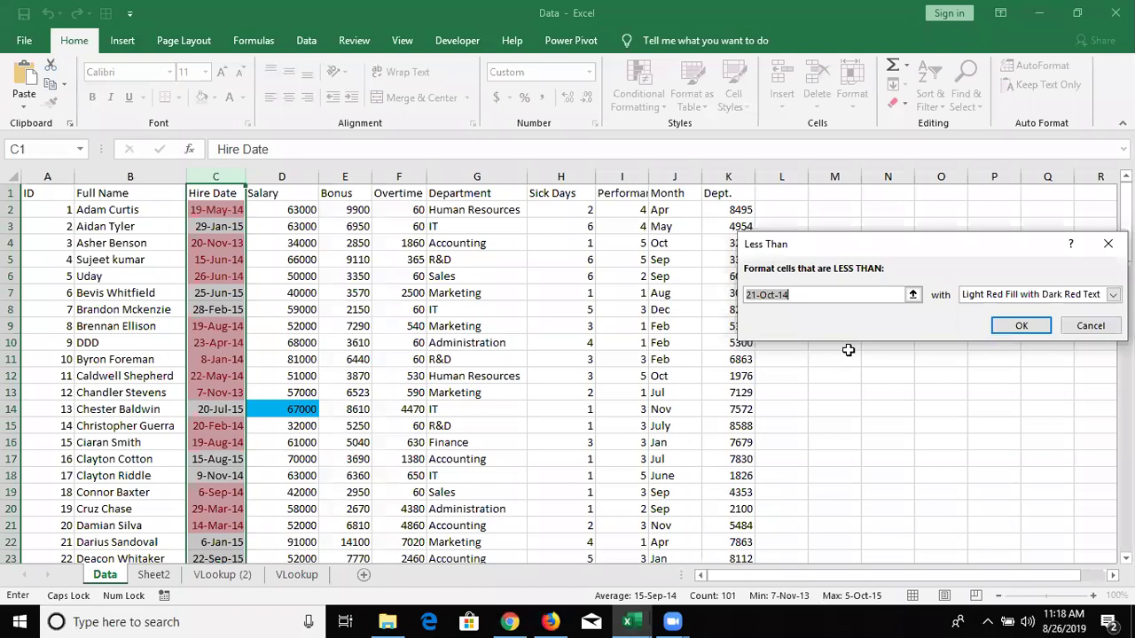
pyautogui.write('8/26/2019')
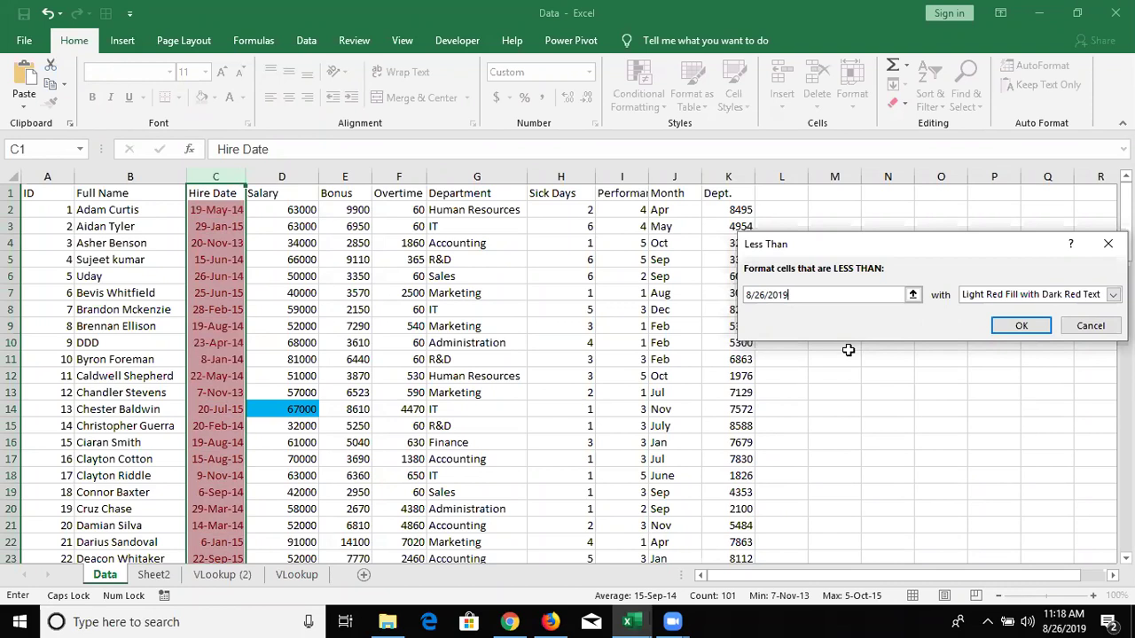
pyautogui.press('Return')
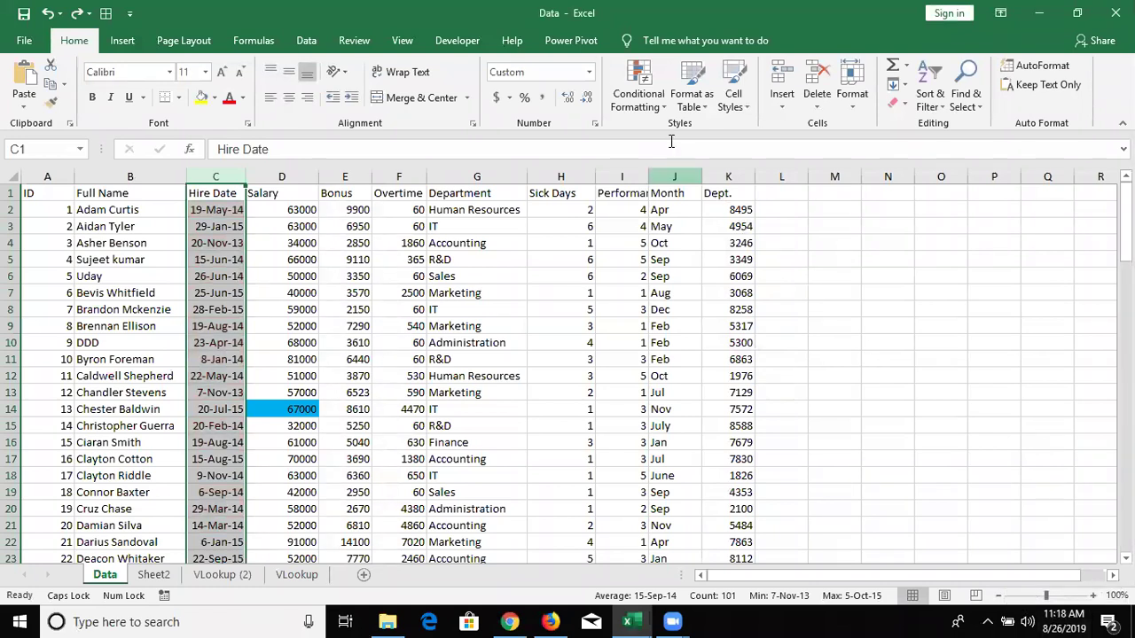
# Step: Set up an A Date Occurring rule for Today with light red fill on Hire Date
pyautogui.click(635, 94)
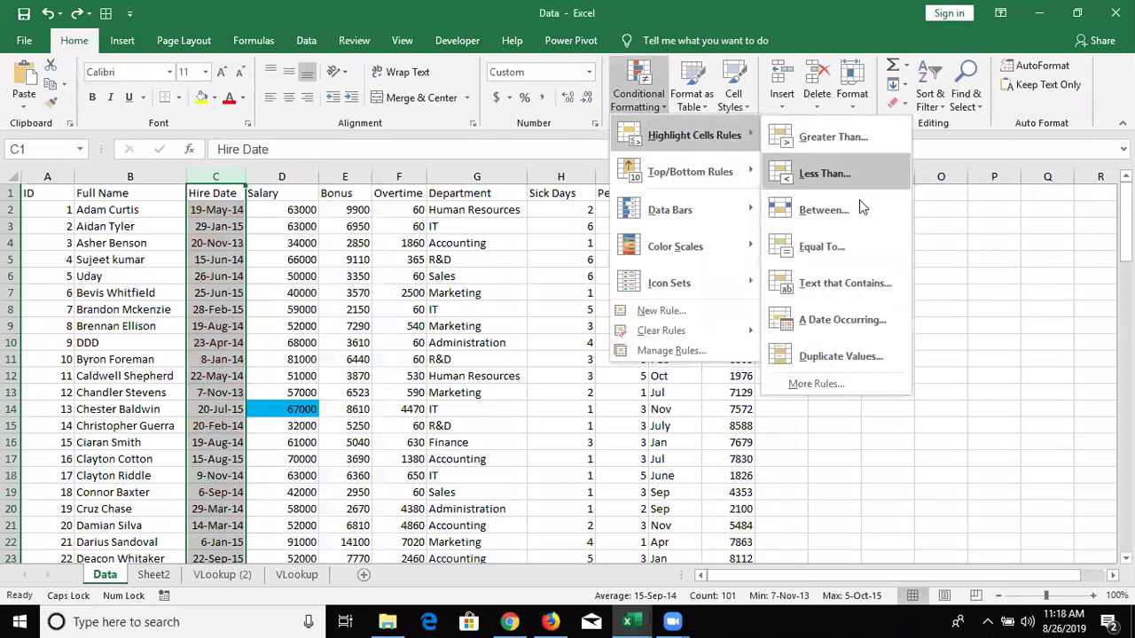
pyautogui.click(847, 321)
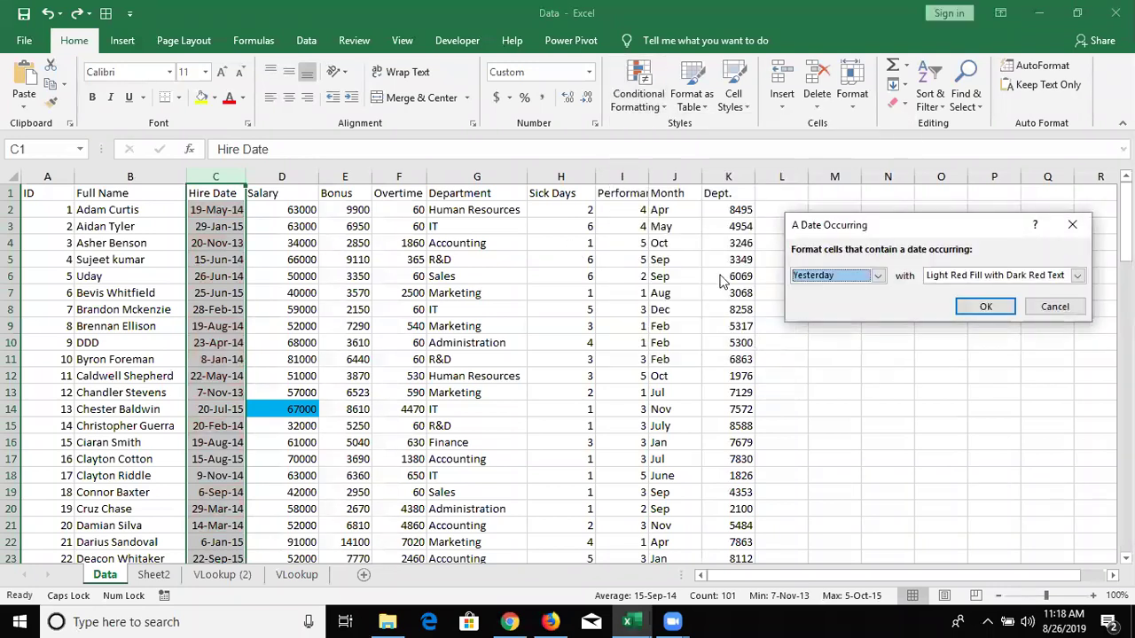
pyautogui.click(803, 278)
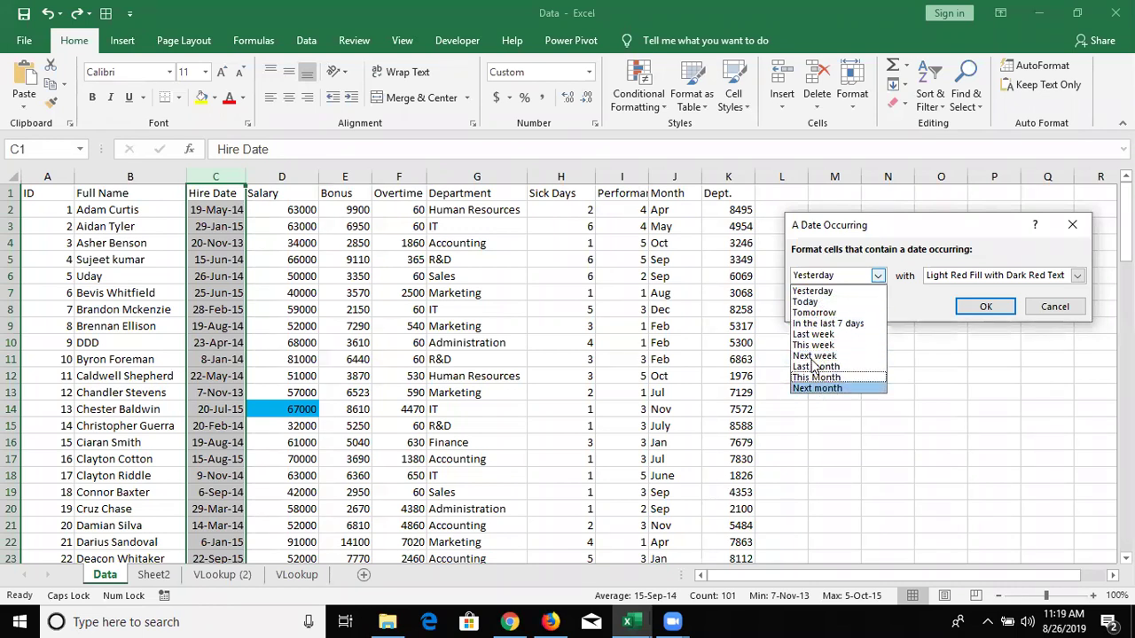
pyautogui.click(807, 302)
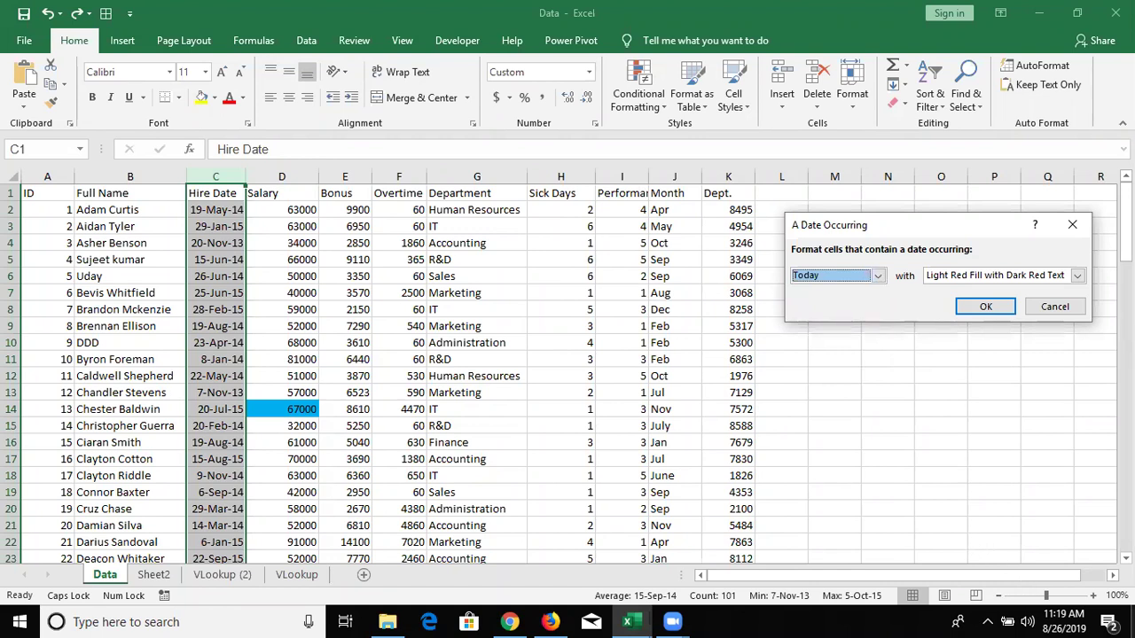
pyautogui.moveTo(1053, 620)
# Step: Cancel the date rule and reselect the whole Hire Date column C
pyautogui.click(1051, 311)
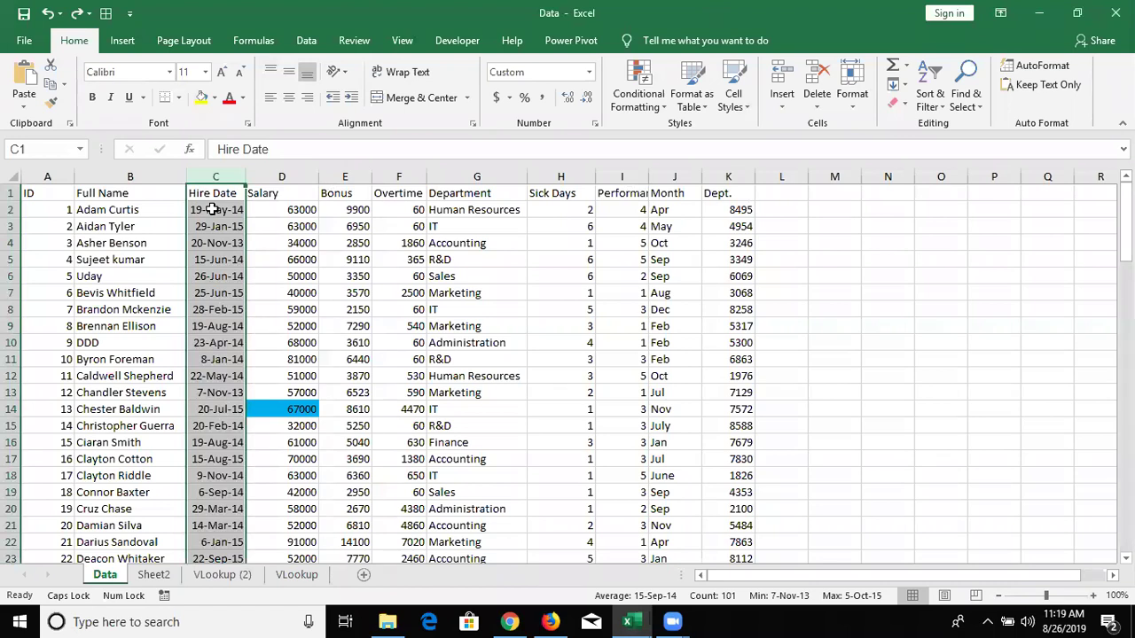
pyautogui.moveTo(213, 209); pyautogui.dragTo(213, 259)
pyautogui.click(213, 177)
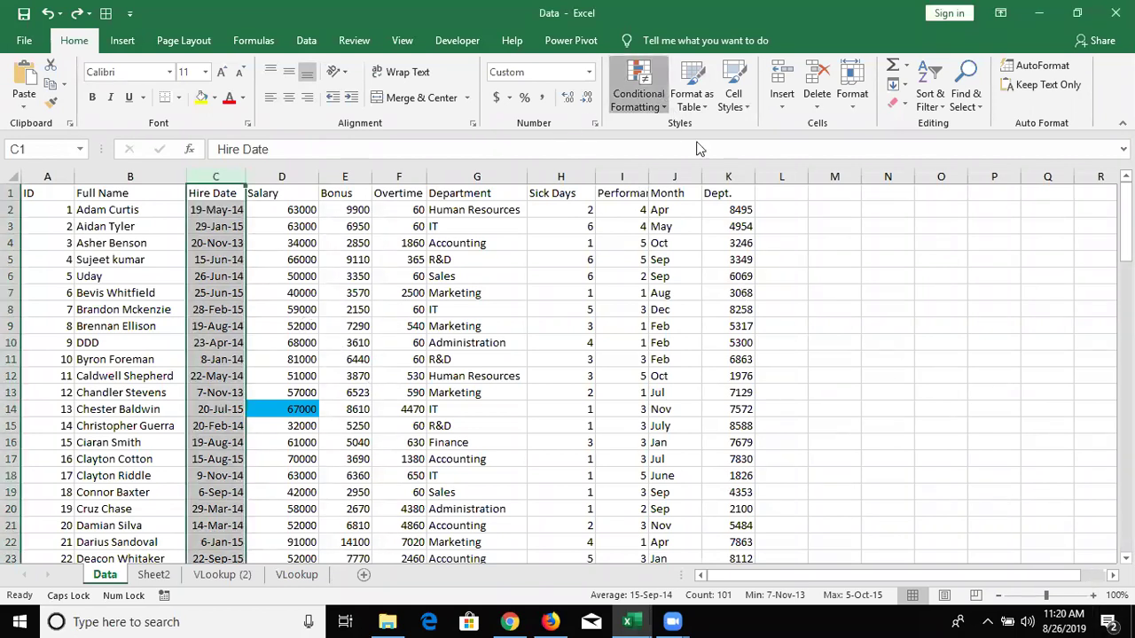
pyautogui.click(636, 89)
pyautogui.moveTo(694, 135)
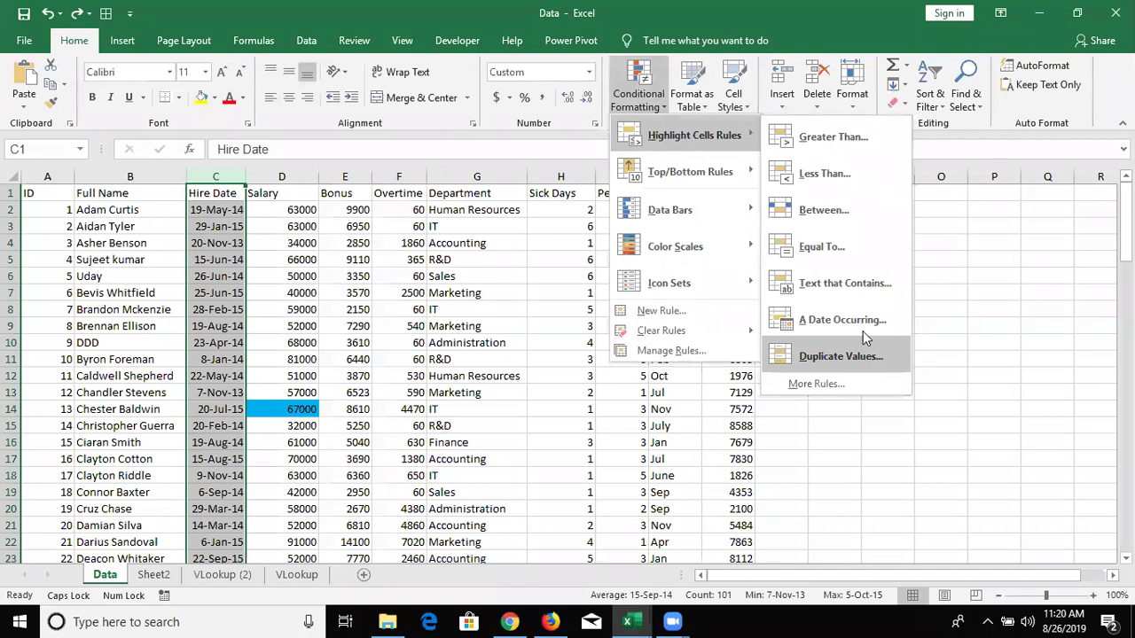
pyautogui.click(847, 321)
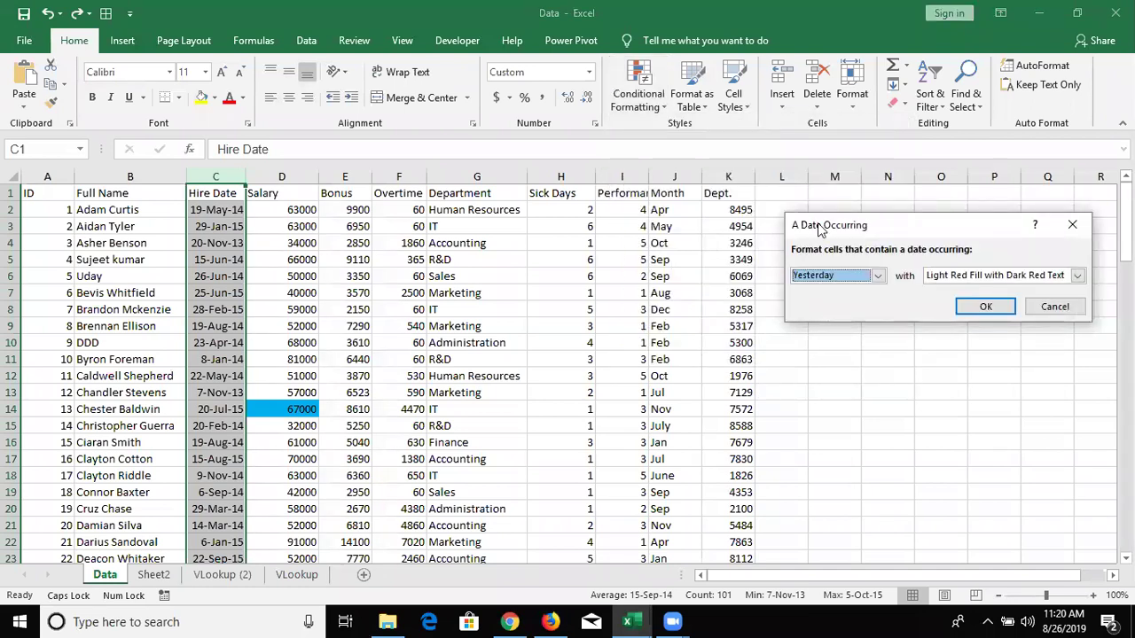
pyautogui.click(841, 275)
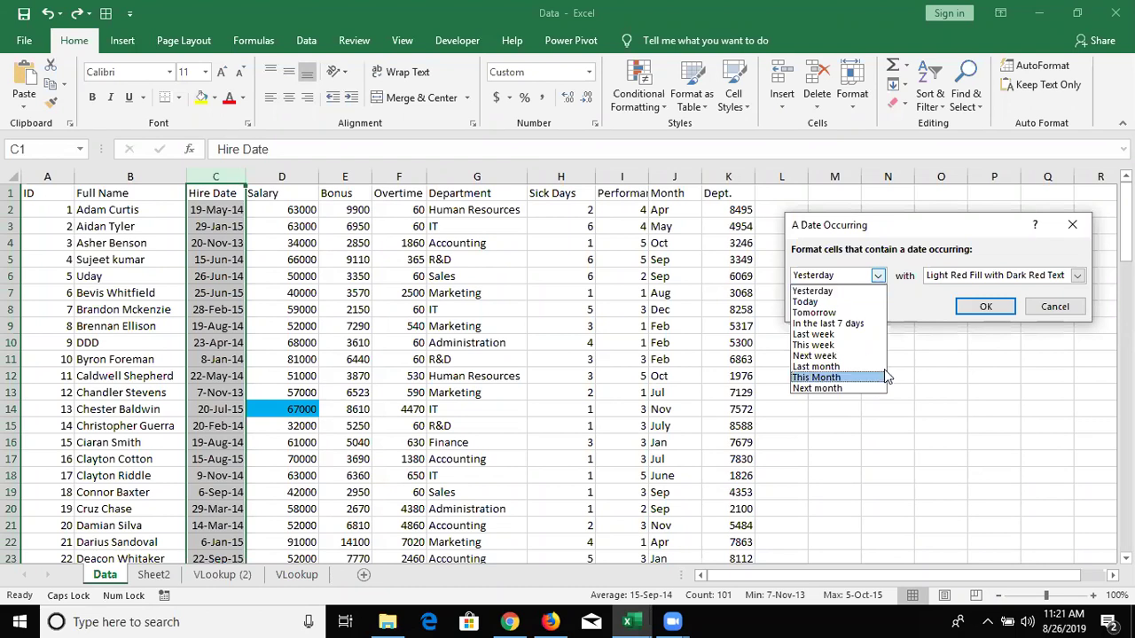
pyautogui.click(716, 149)
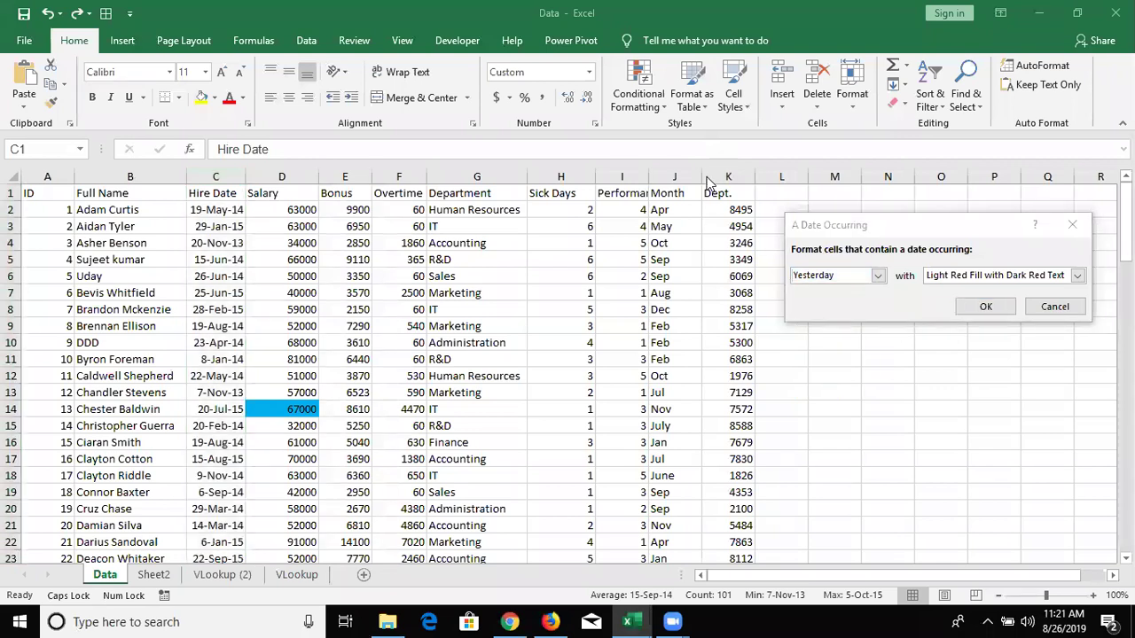
pyautogui.click(1072, 224)
pyautogui.click(640, 99)
pyautogui.moveTo(652, 133)
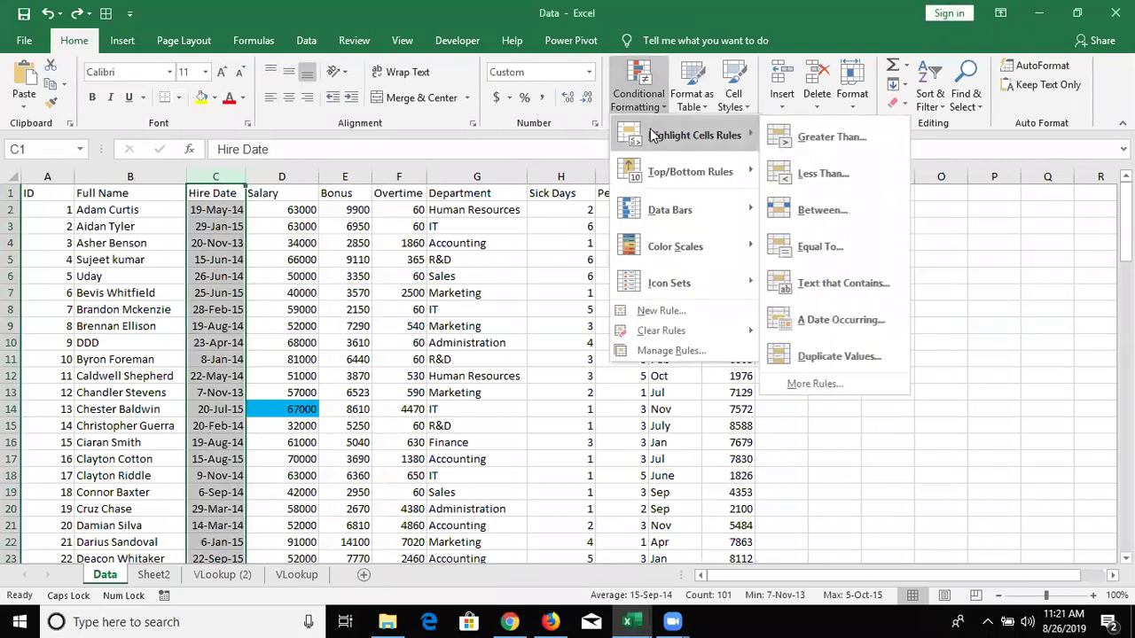
# Step: Preview Duplicate Values highlighting on salaries D2:D10, then cancel it
pyautogui.click(403, 266)
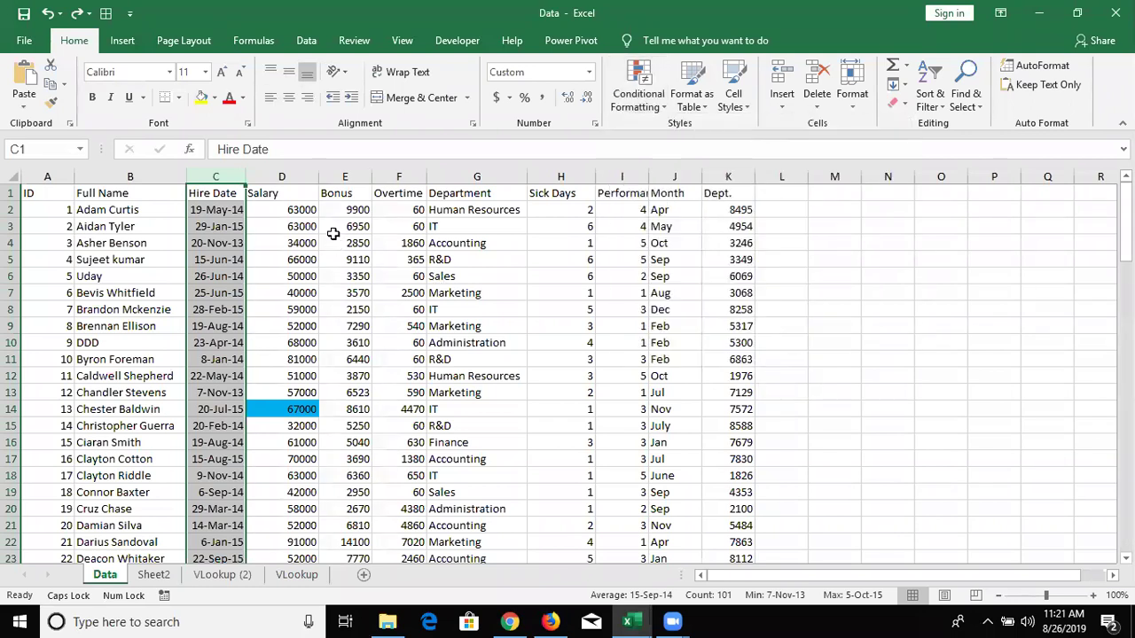
pyautogui.moveTo(312, 209); pyautogui.dragTo(310, 350)
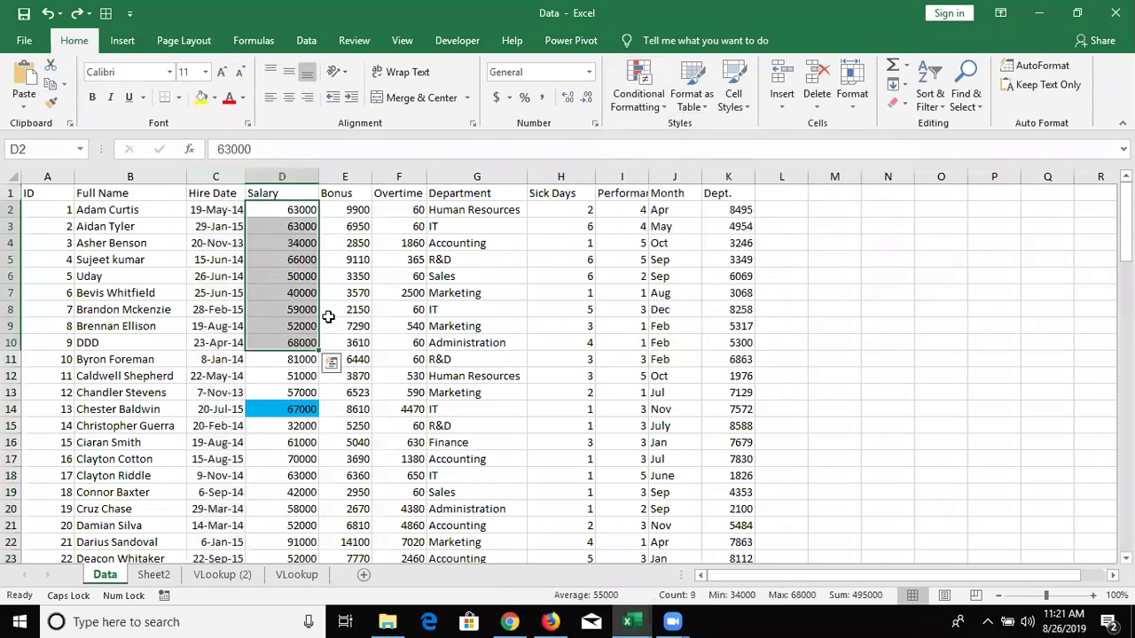
pyautogui.click(618, 102)
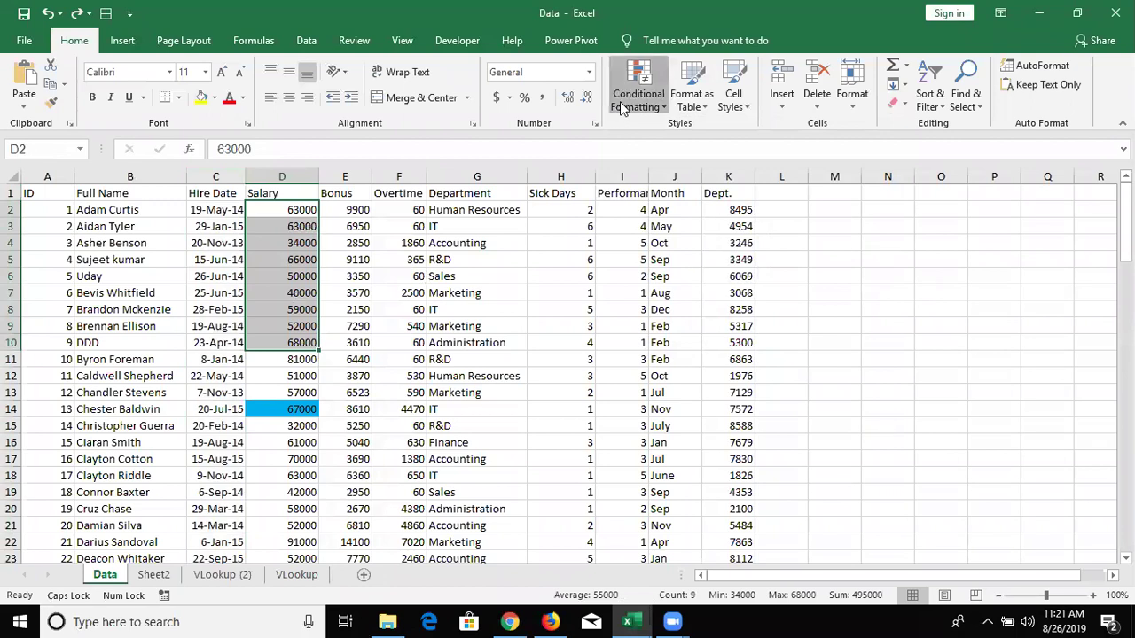
pyautogui.moveTo(716, 139)
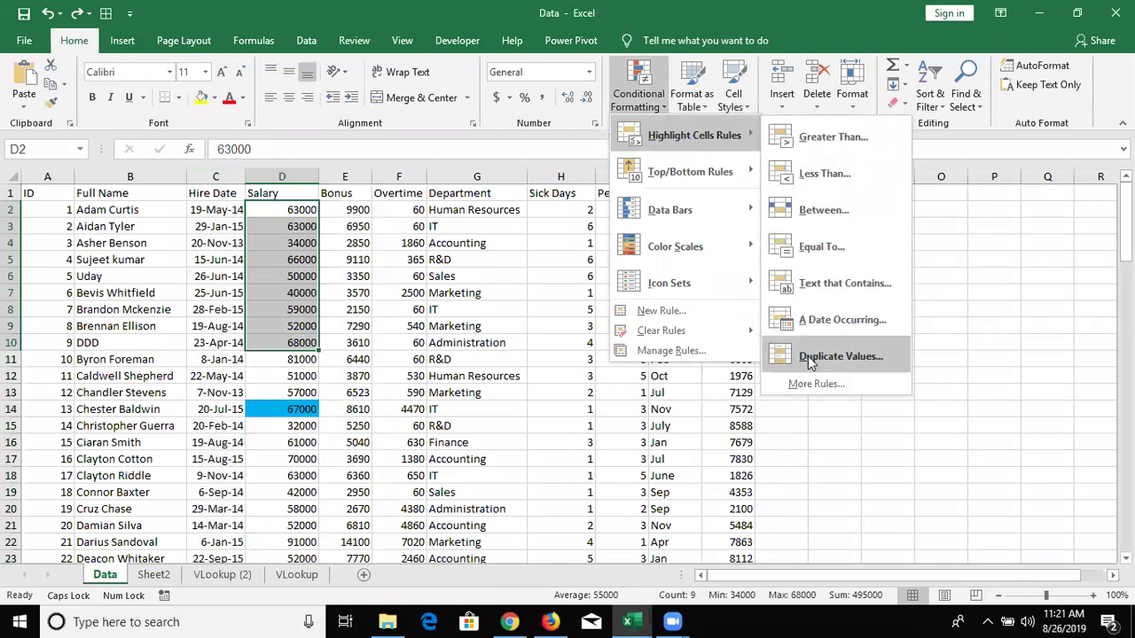
pyautogui.click(807, 356)
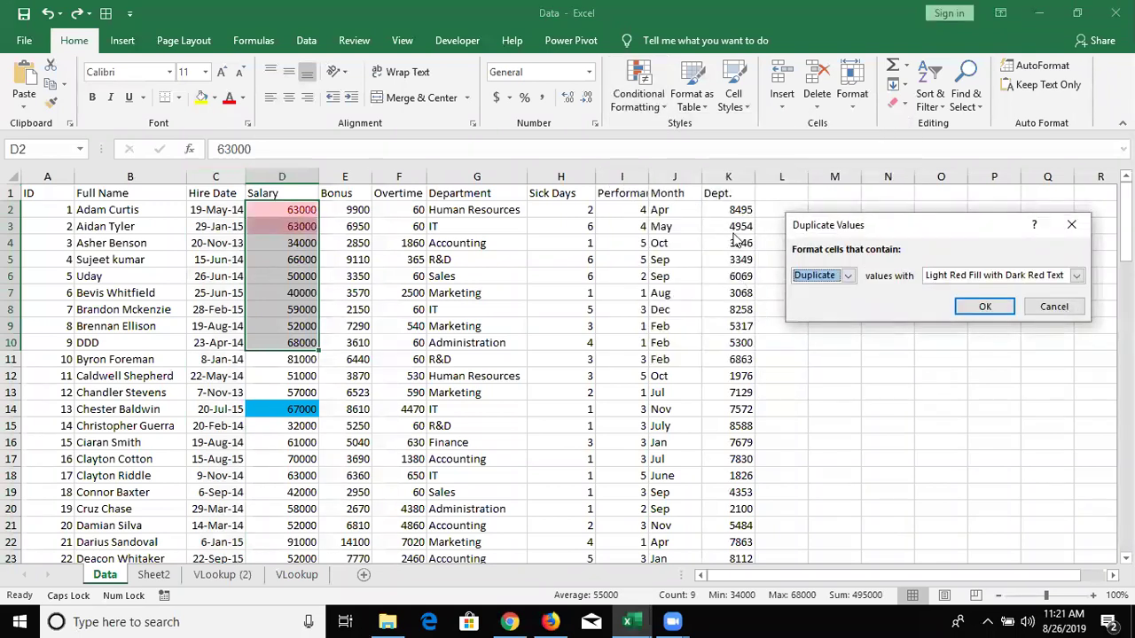
pyautogui.press('Escape')
# Step: On Sheet2, add the heading 'Mobile' in cell E1
pyautogui.click(153, 576)
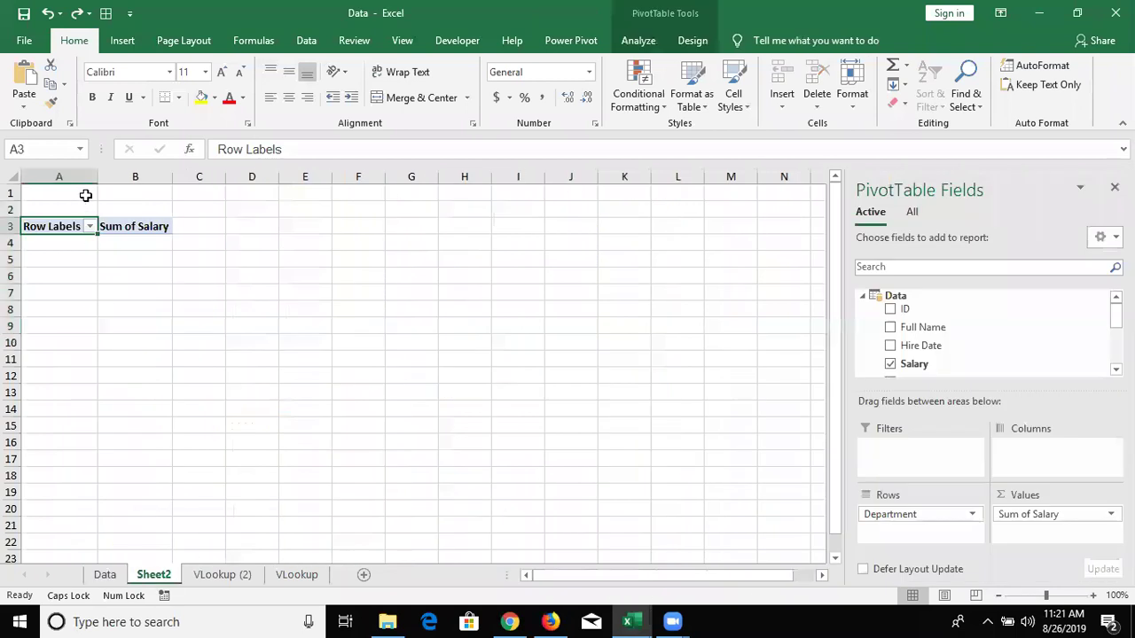
pyautogui.click(315, 189)
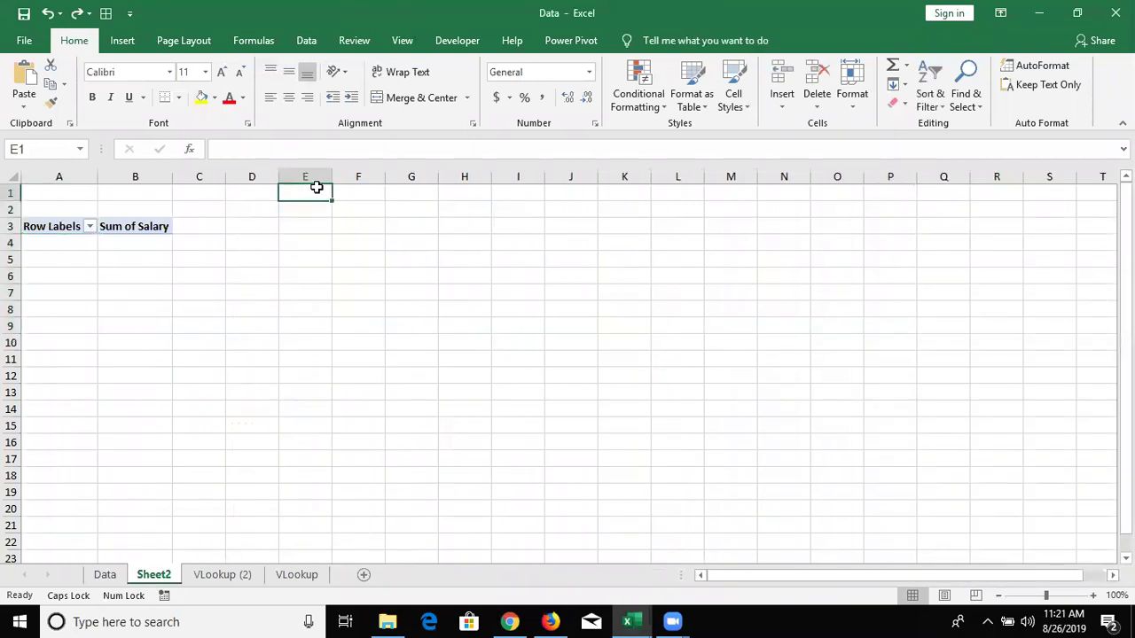
pyautogui.write('mOBILE')
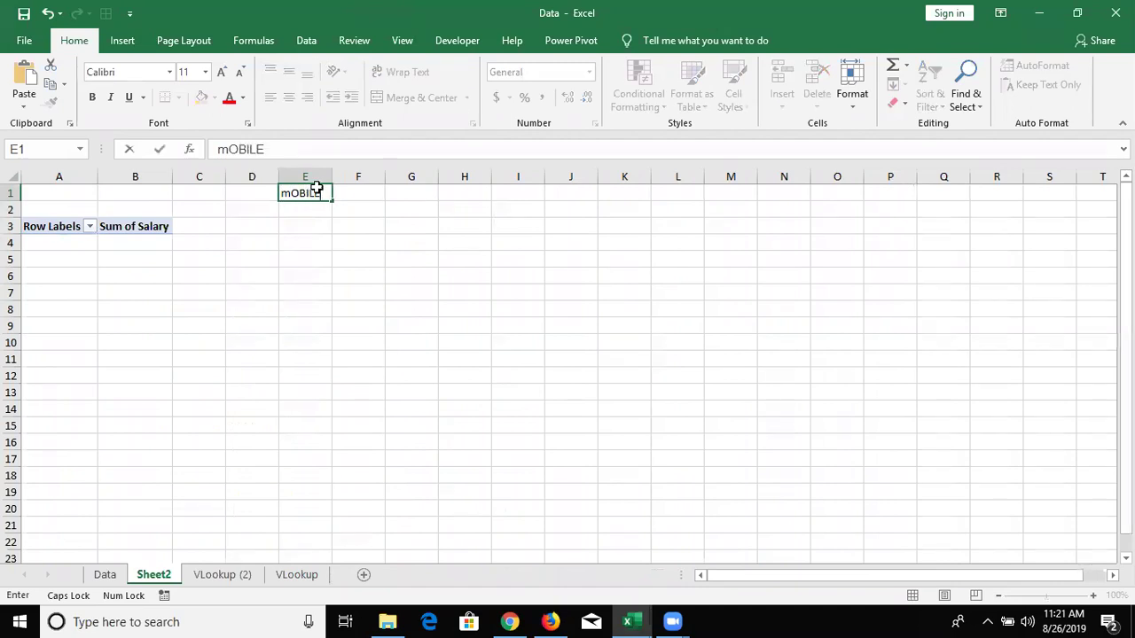
pyautogui.press('Return')
# Step: Apply a Duplicate Values highlight rule to the whole Mobile column E
pyautogui.click(305, 176)
pyautogui.click(656, 104)
pyautogui.moveTo(739, 138)
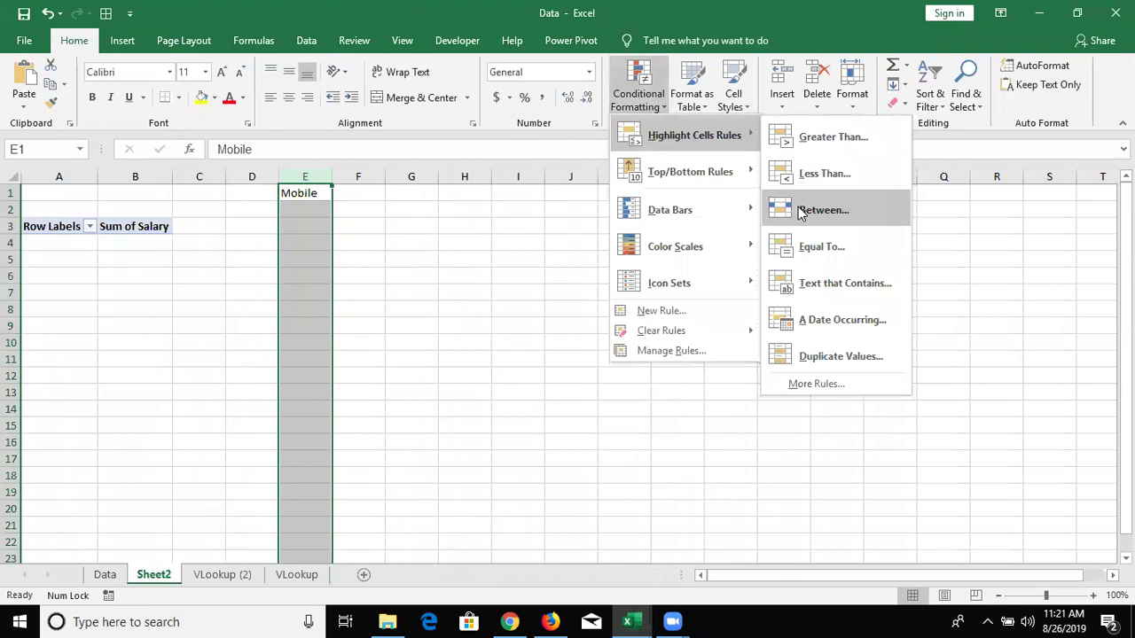
pyautogui.click(847, 356)
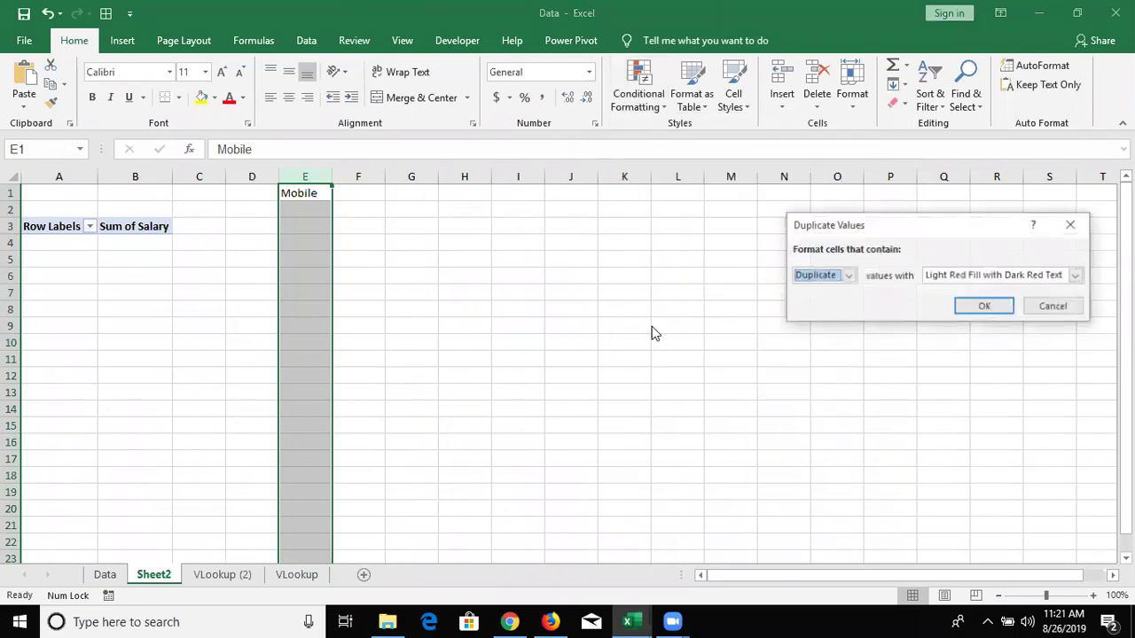
pyautogui.click(812, 278)
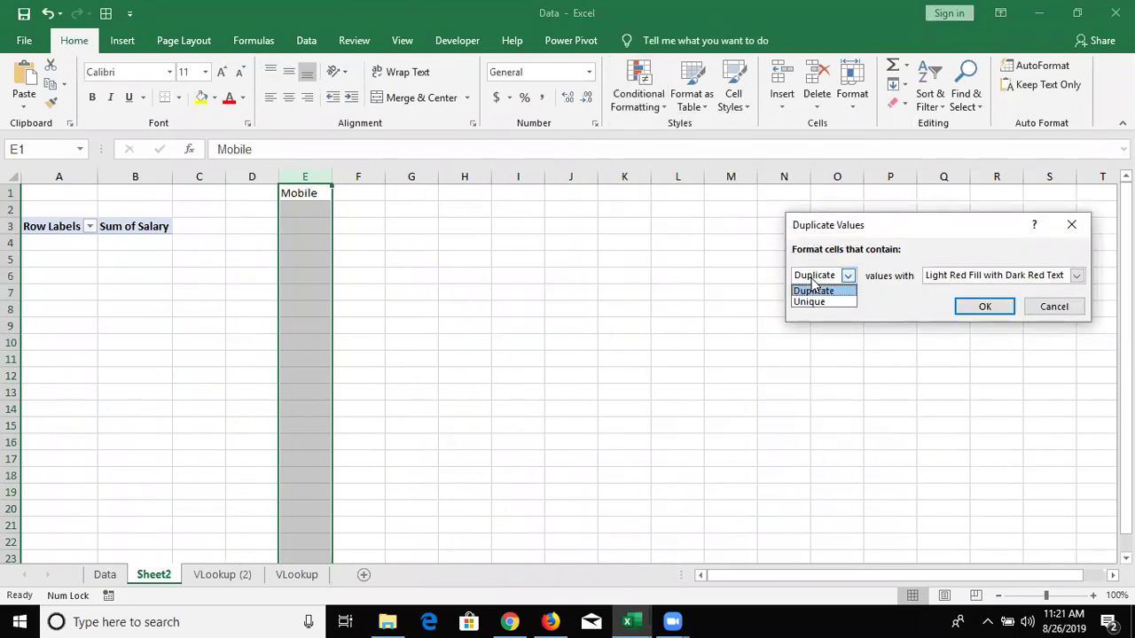
pyautogui.click(813, 291)
pyautogui.click(984, 307)
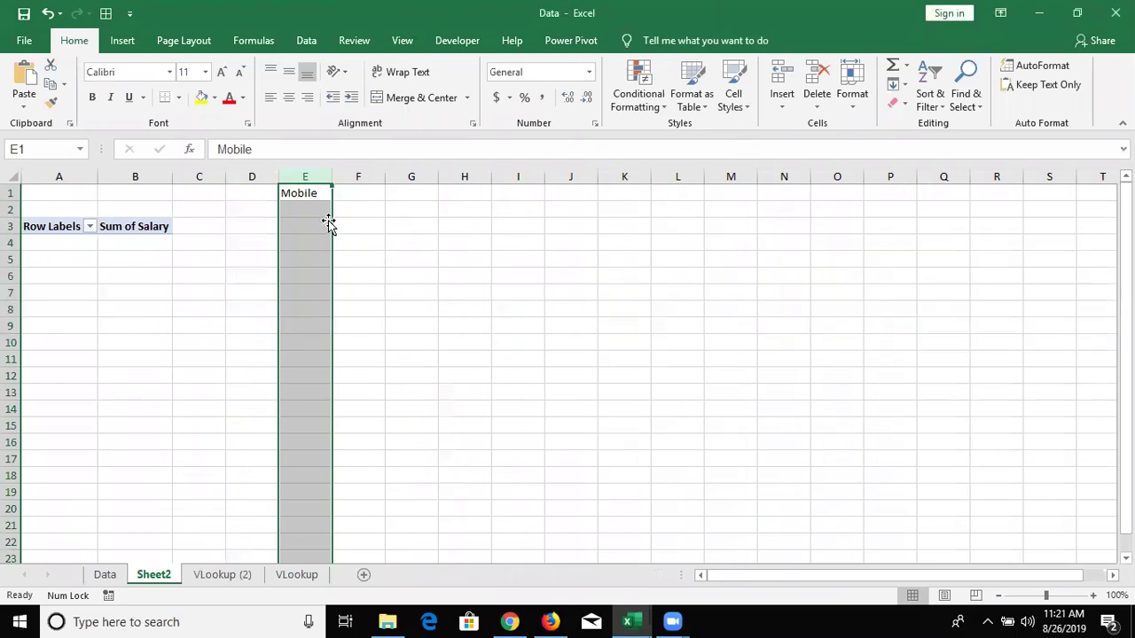
# Step: Enter the same mobile number in E2 and E6 so both flag as duplicates
pyautogui.click(310, 193)
pyautogui.click(310, 208)
pyautogui.press('Return')
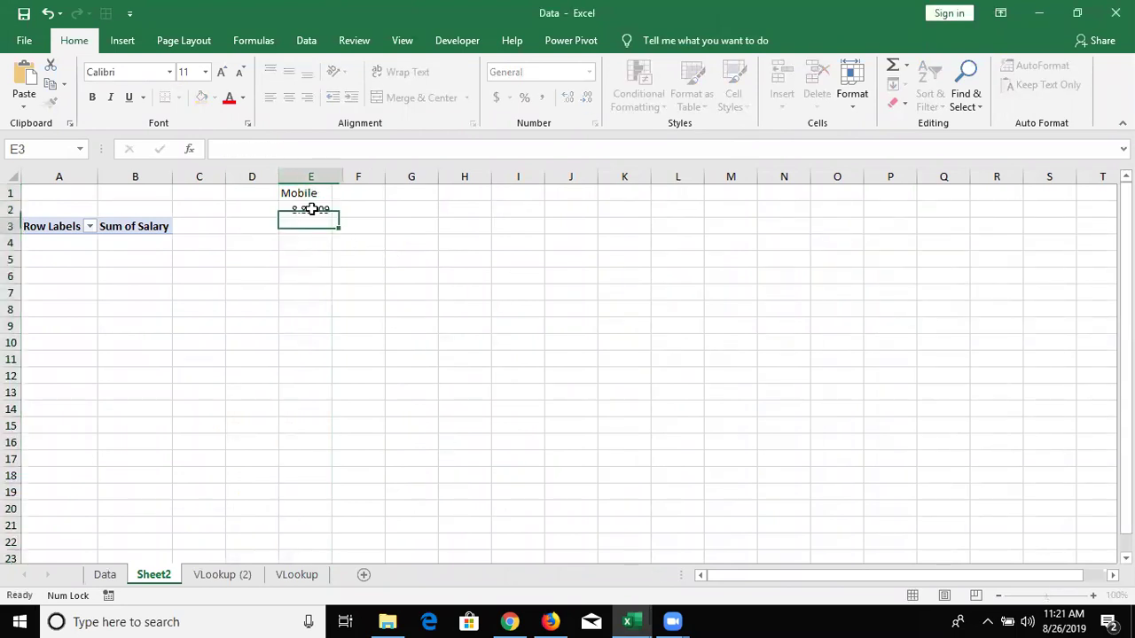
pyautogui.press('Down')
pyautogui.press('Down')
pyautogui.press('Down')
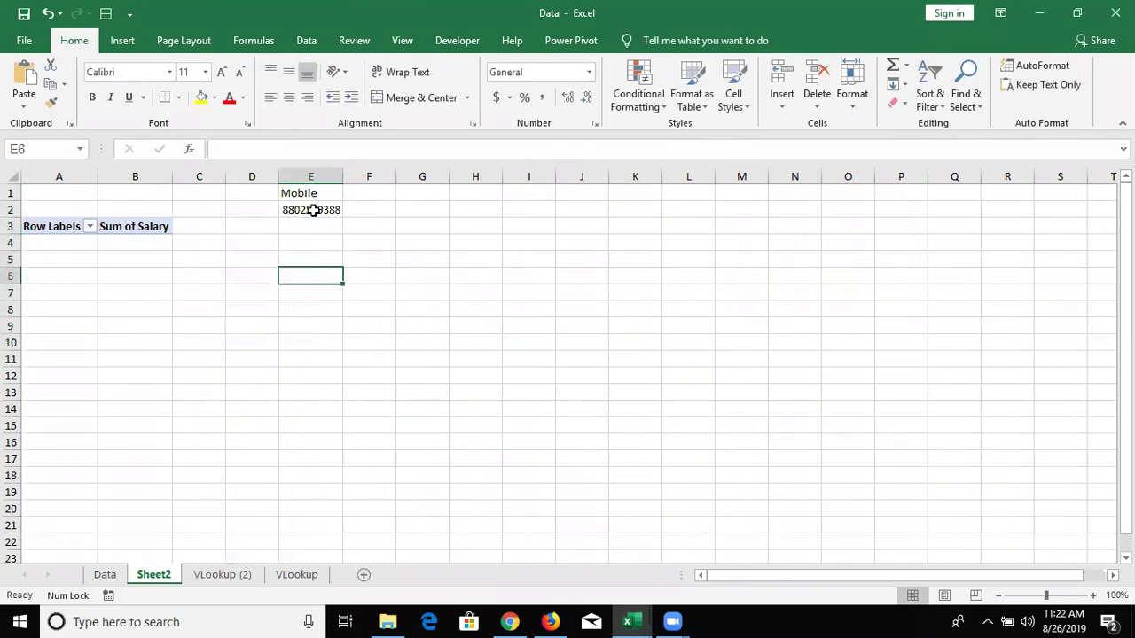
pyautogui.press('Return')
pyautogui.press('Up')
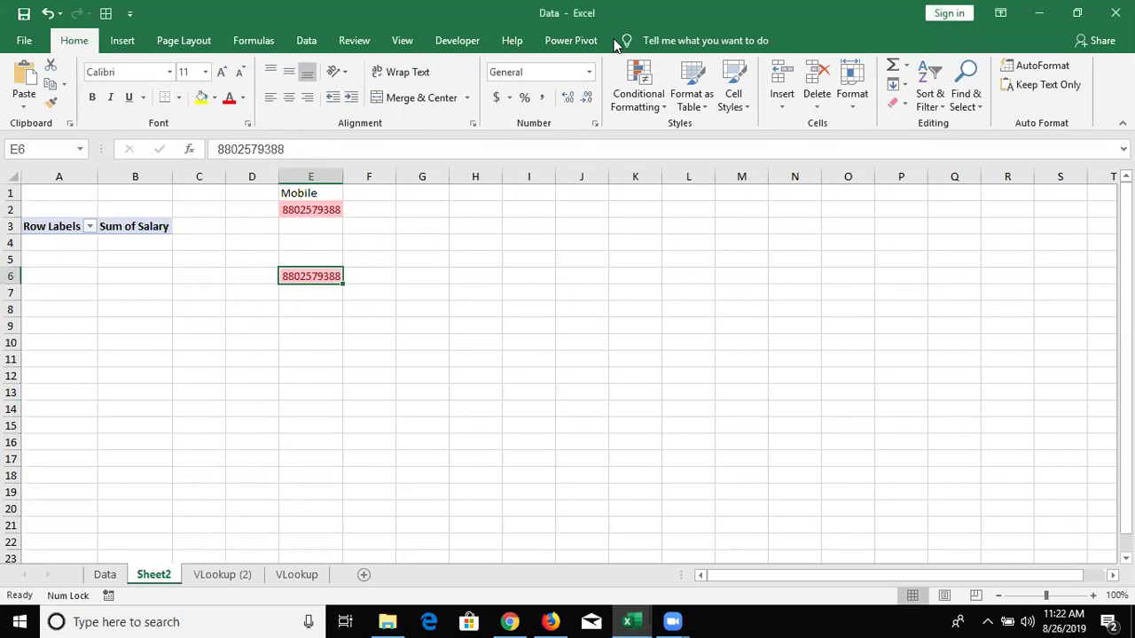
# Step: Open the Conditional Formatting menu and browse its rule categories
pyautogui.click(639, 85)
pyautogui.moveTo(725, 142)
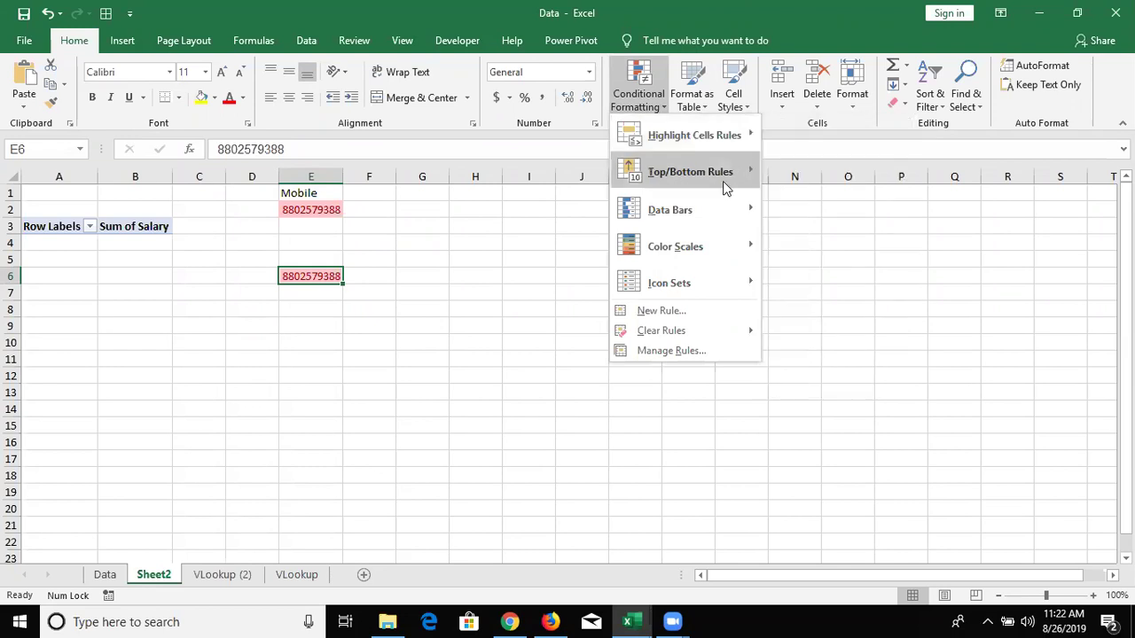
pyautogui.moveTo(725, 184)
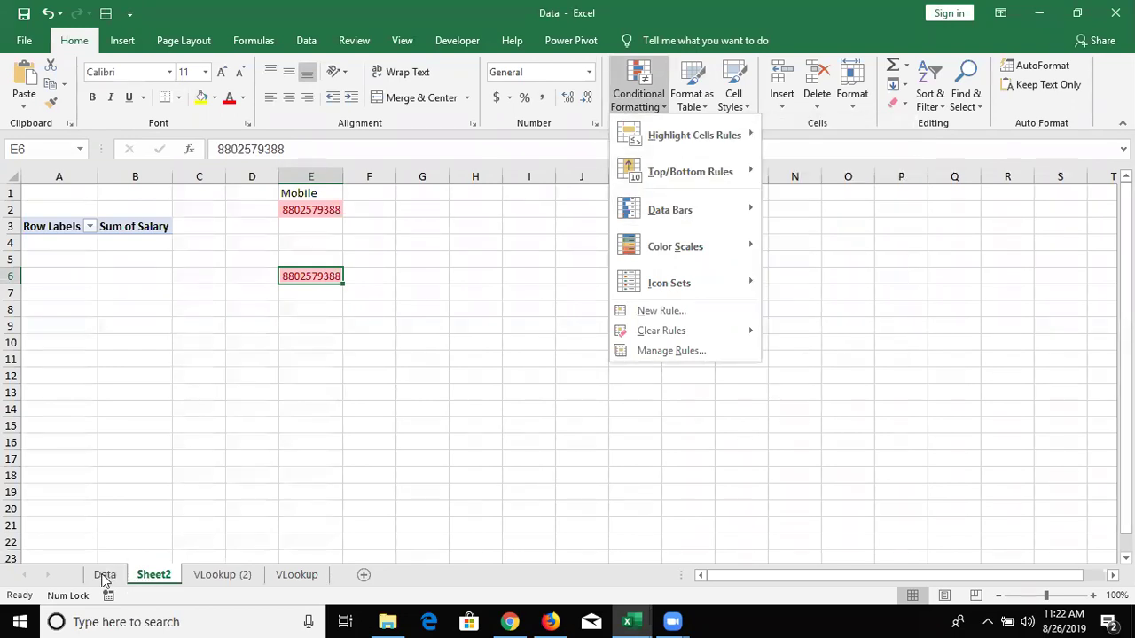
pyautogui.hotkey('ctrl', 'pageup')
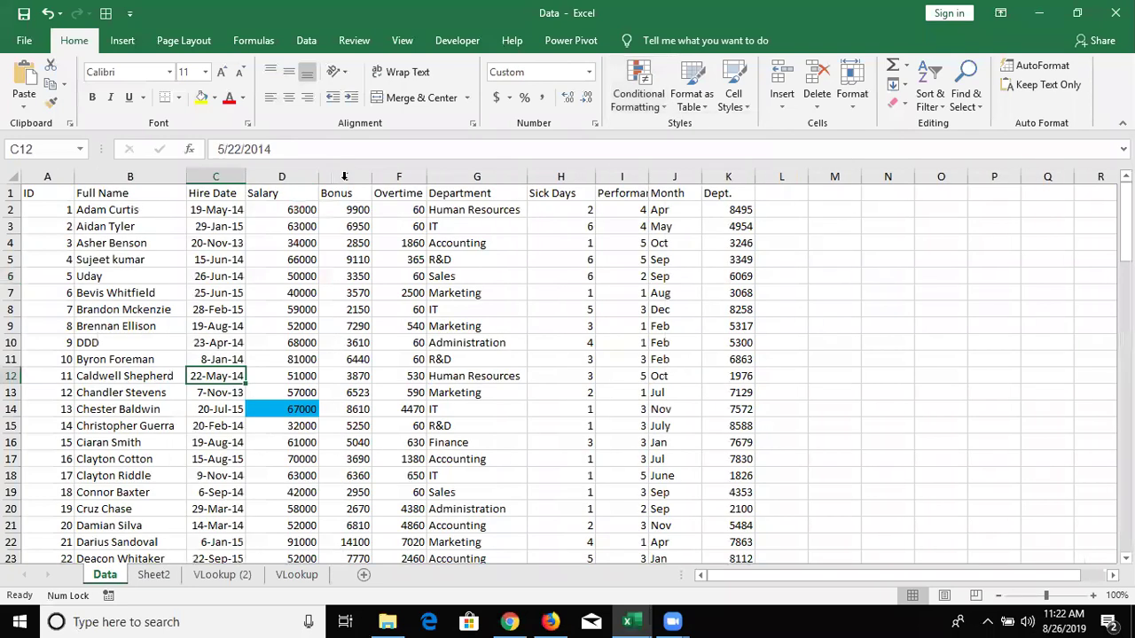
pyautogui.click(345, 174)
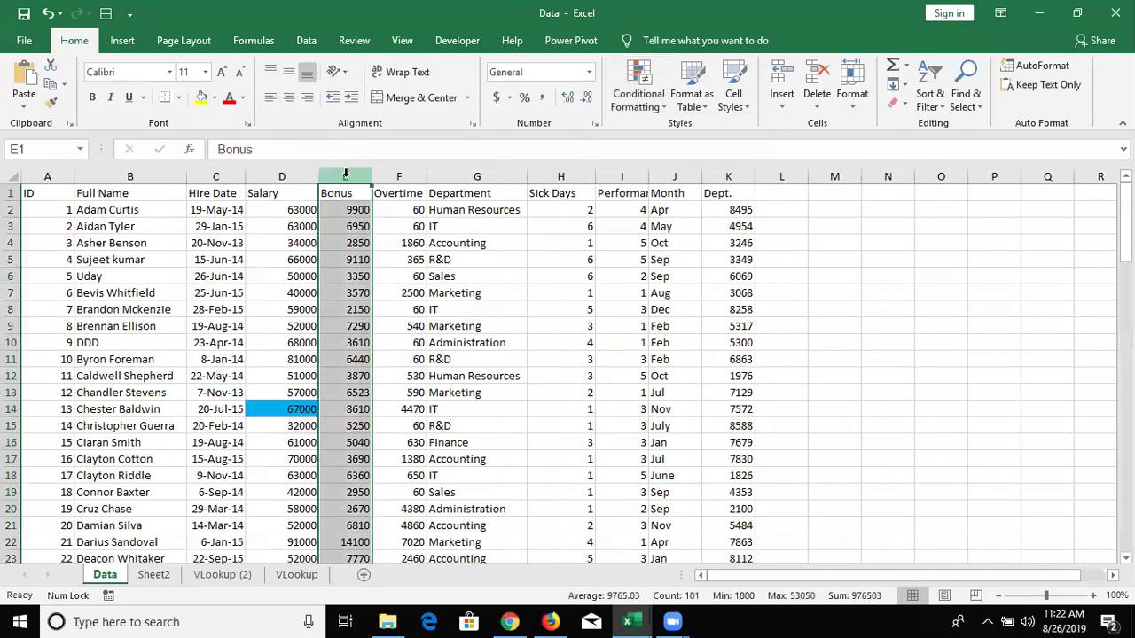
pyautogui.click(636, 98)
pyautogui.moveTo(709, 171)
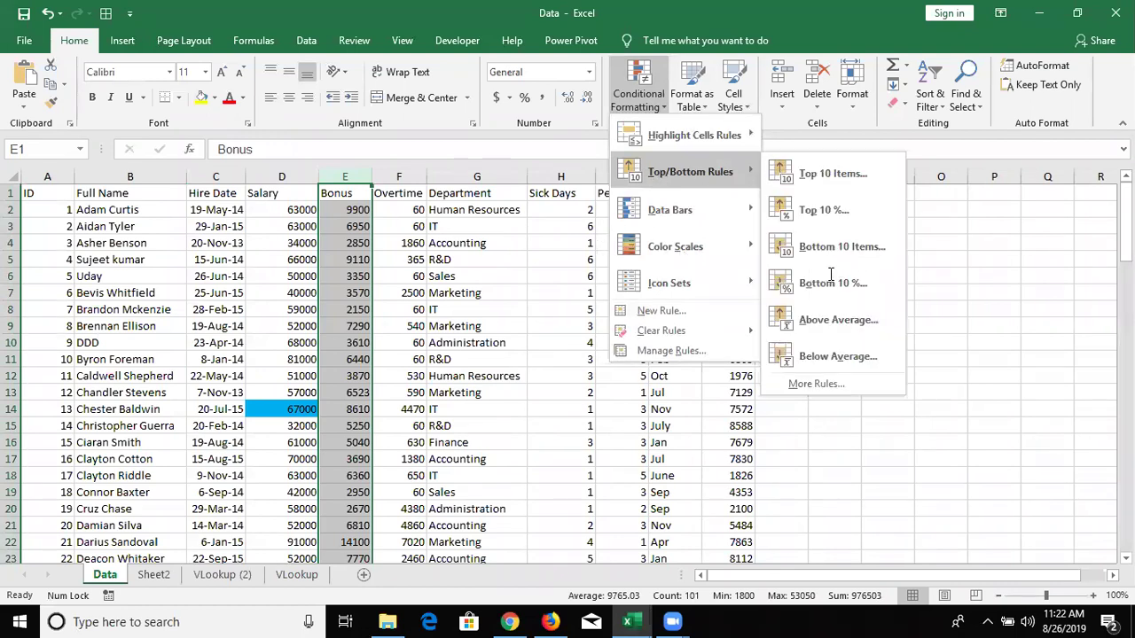
pyautogui.click(832, 174)
pyautogui.write('5')
pyautogui.click(951, 282)
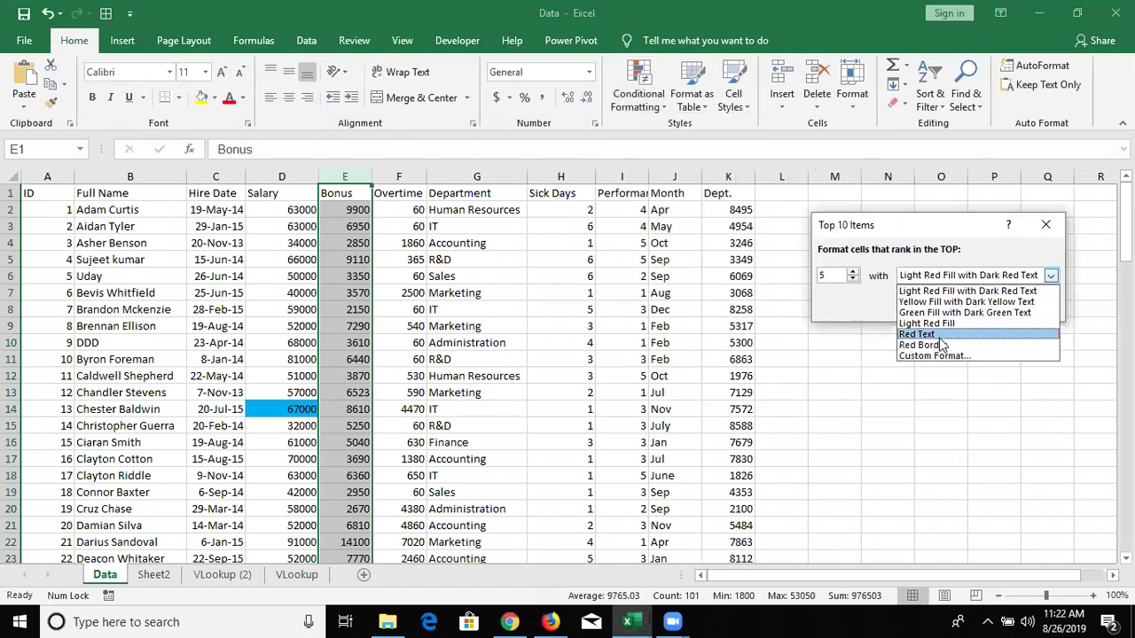
pyautogui.click(940, 338)
pyautogui.click(930, 276)
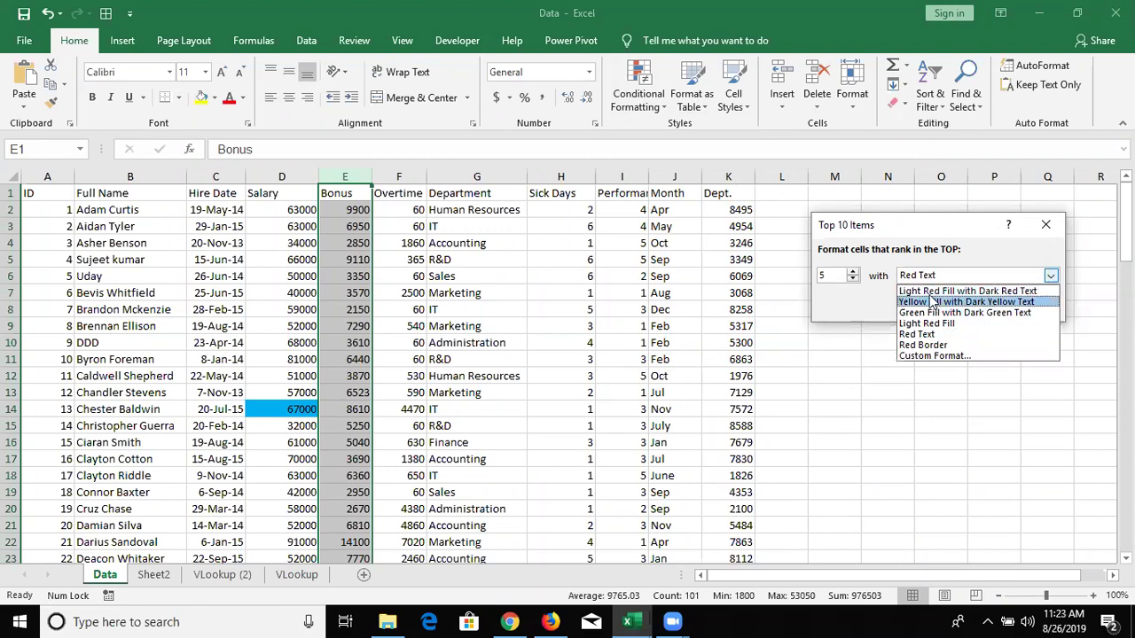
pyautogui.click(930, 290)
pyautogui.click(947, 308)
pyautogui.scroll(-1, 487, 378)
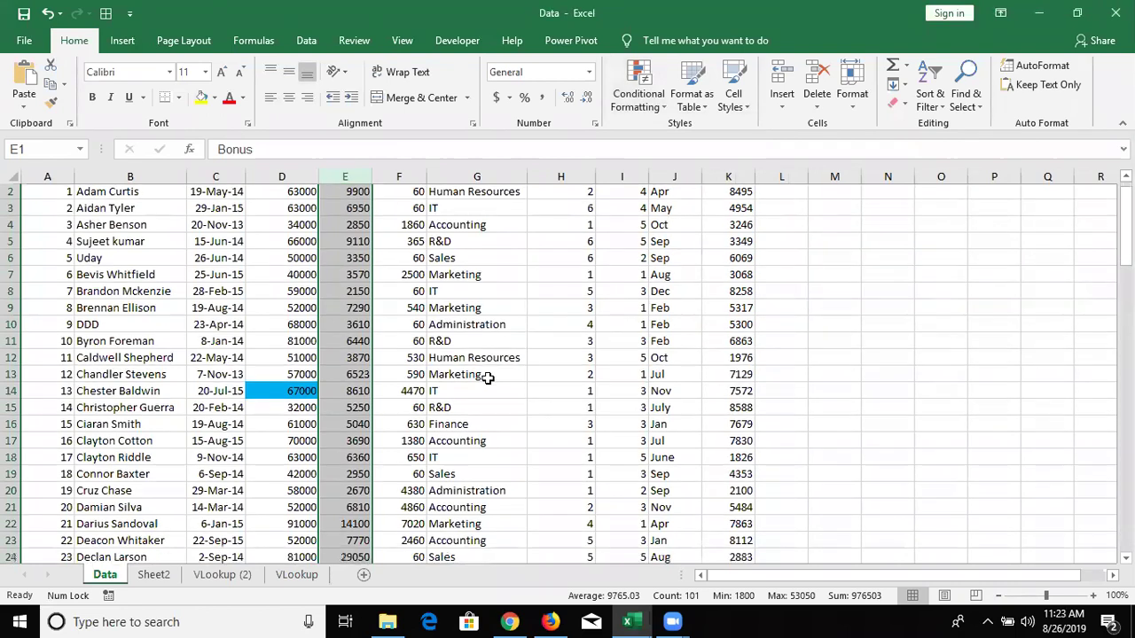
pyautogui.scroll(-7, 486, 378)
pyautogui.scroll(-10, 487, 379)
pyautogui.scroll(5, 488, 376)
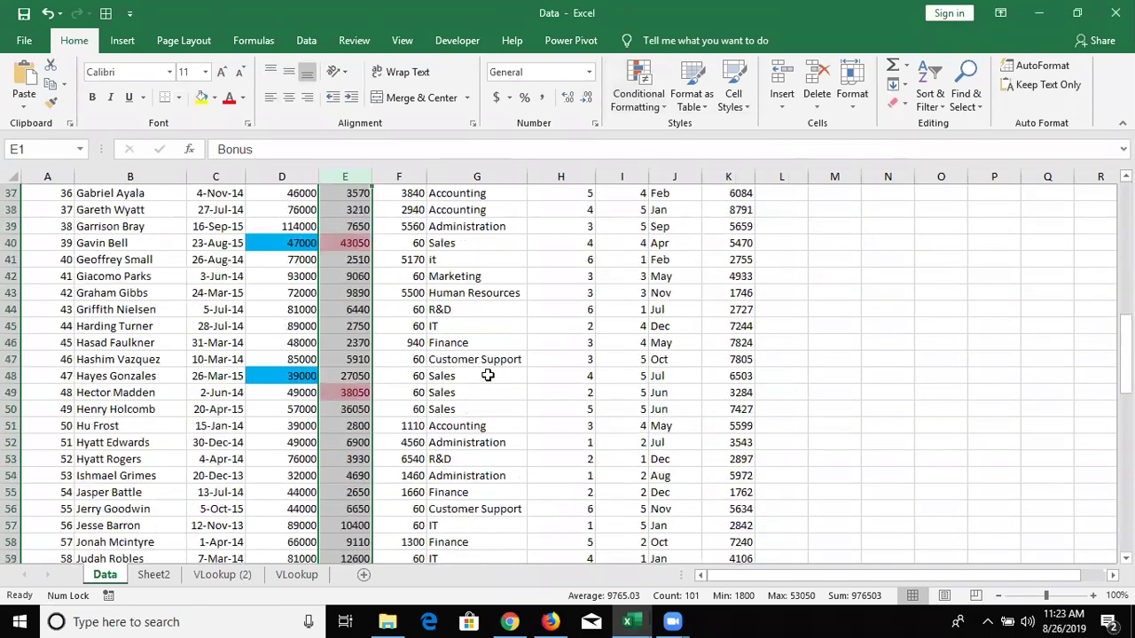
pyautogui.scroll(12, 487, 371)
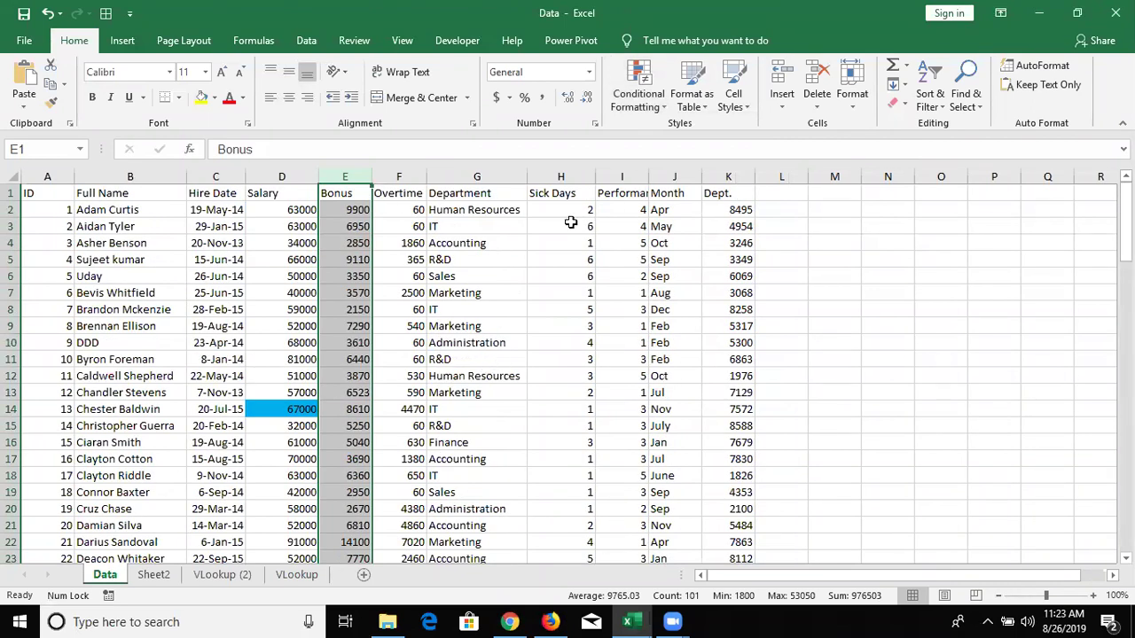
pyautogui.click(638, 93)
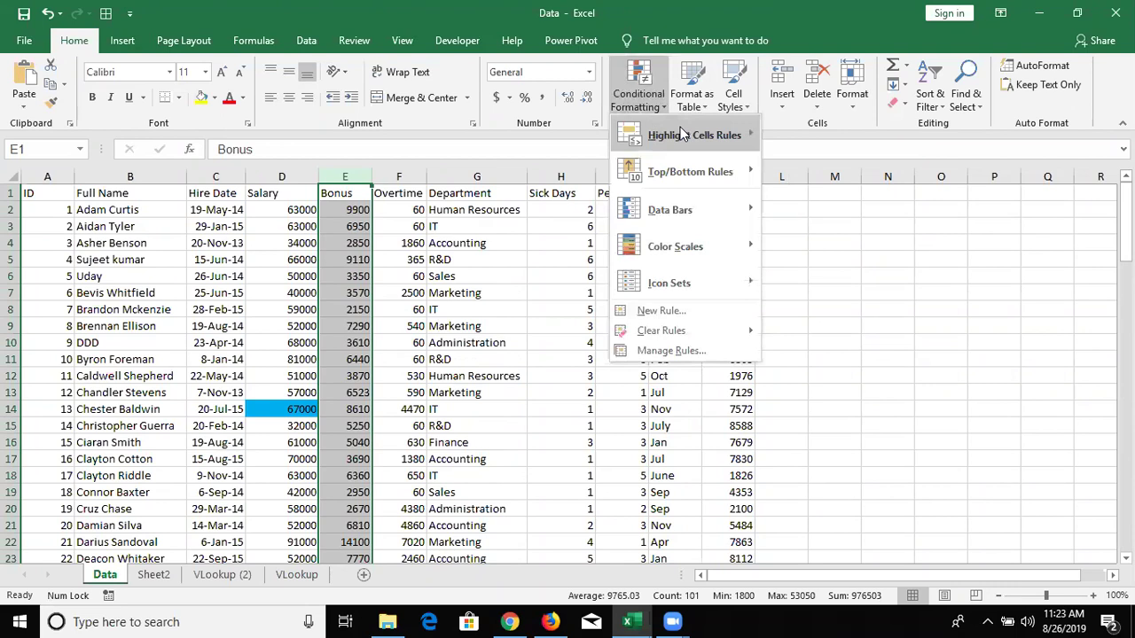
pyautogui.moveTo(679, 133)
pyautogui.moveTo(676, 171)
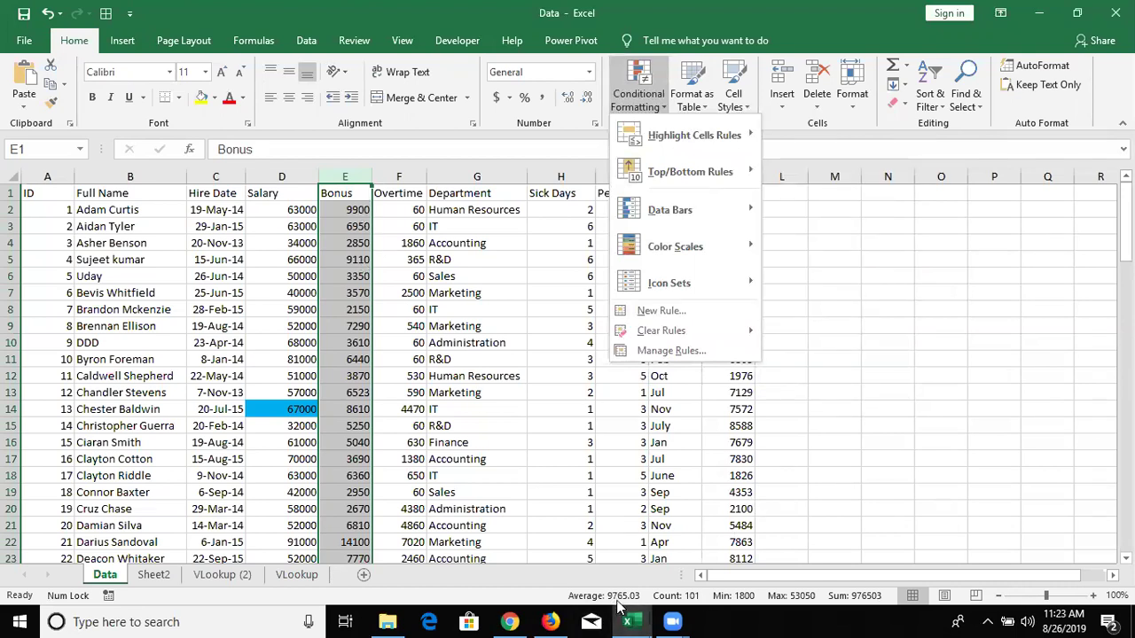
pyautogui.moveTo(620, 610)
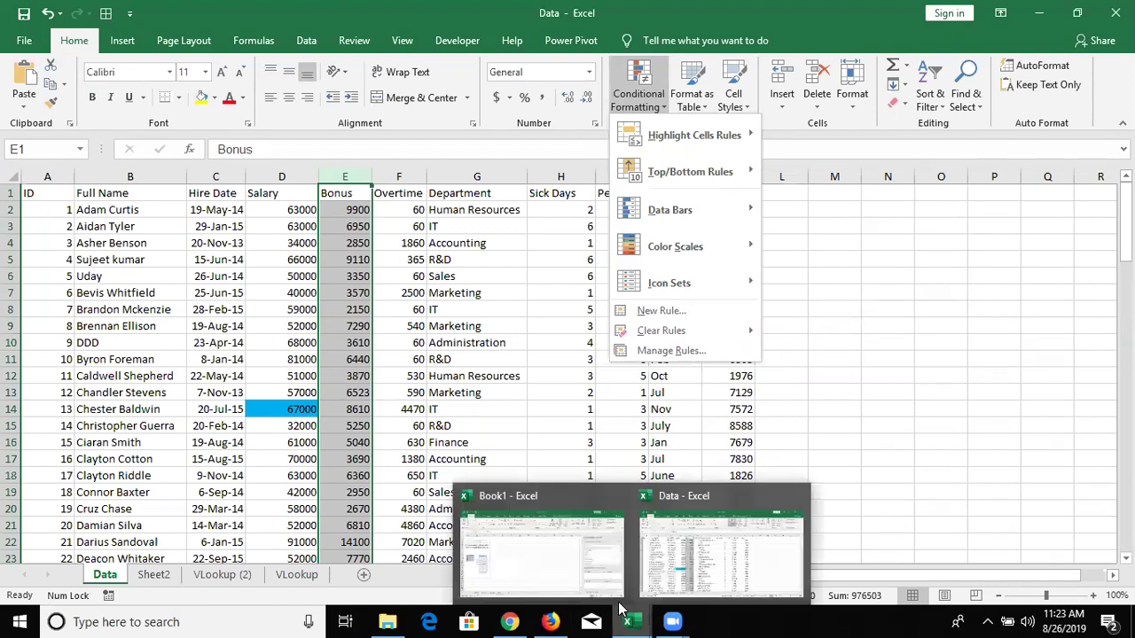
pyautogui.click(611, 587)
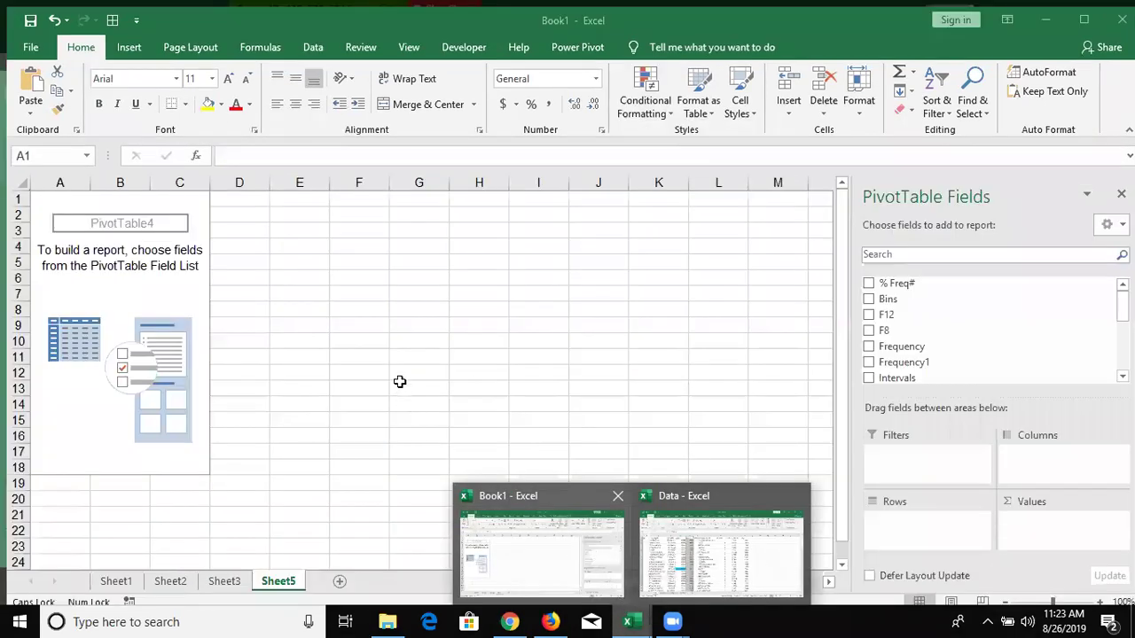
pyautogui.hotkey('alt', 'Tab')
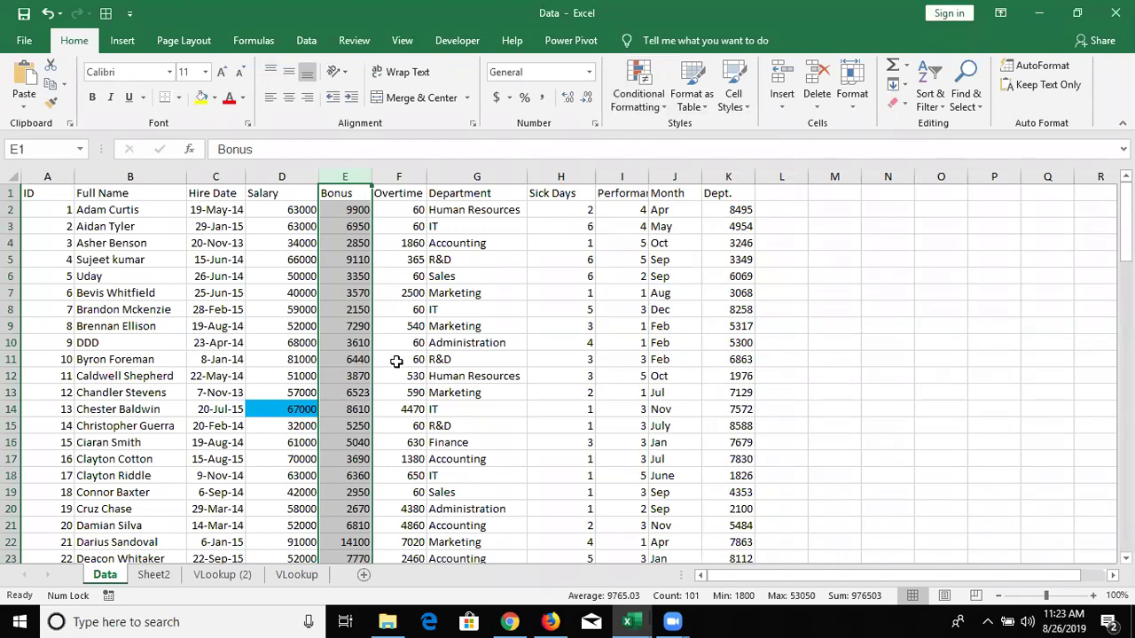
pyautogui.click(298, 227)
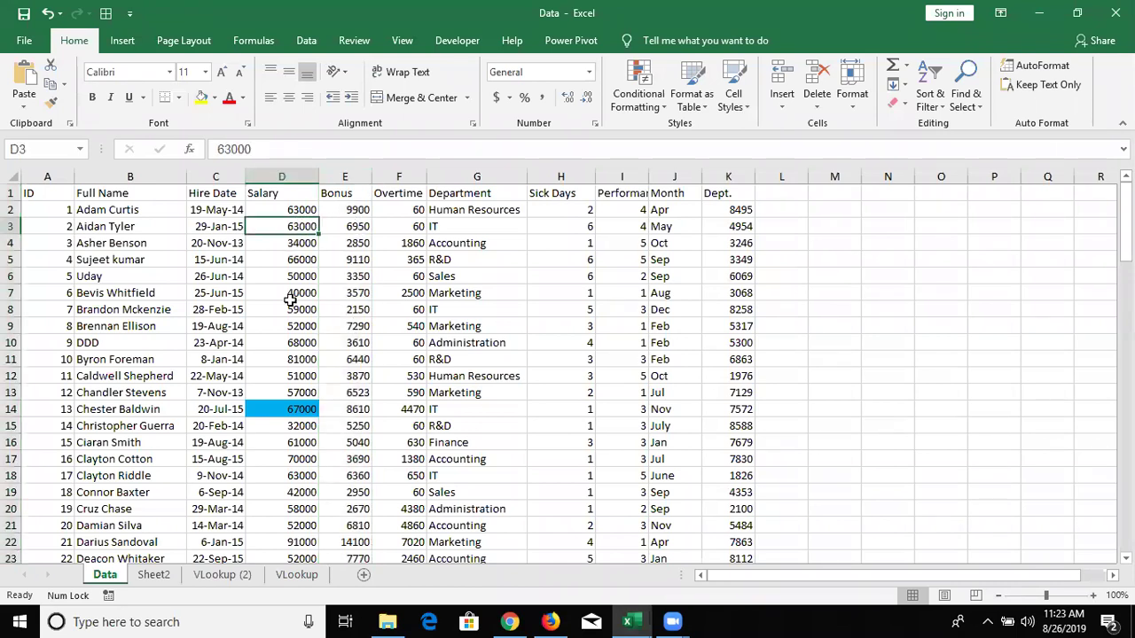
pyautogui.hotkey('ctrl', 'Down')
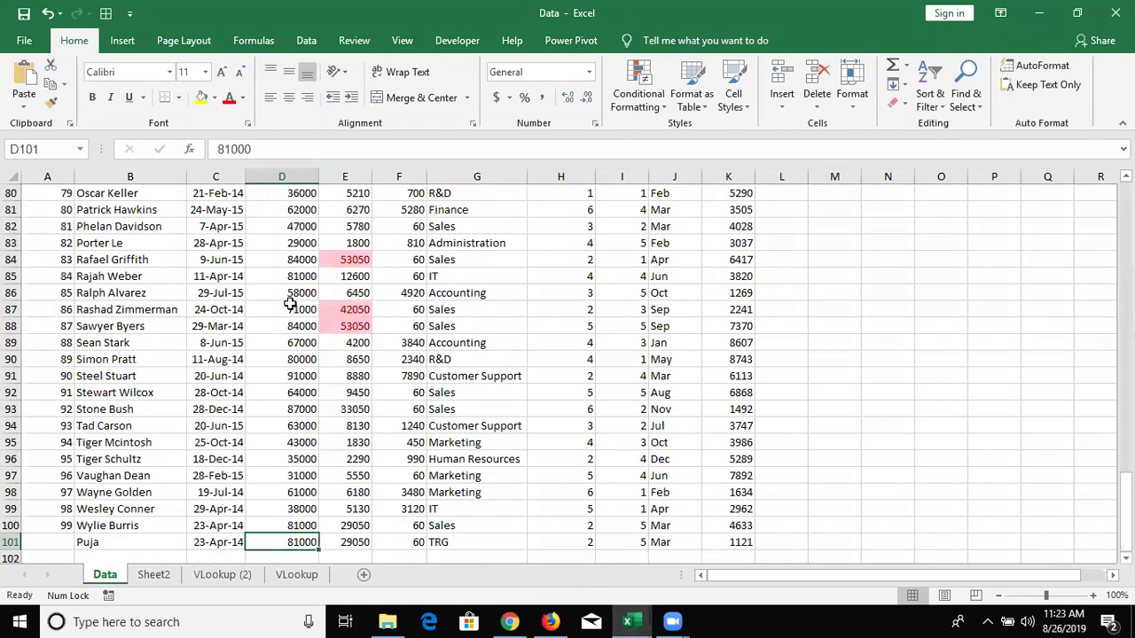
pyautogui.hotkey('ctrl', 'Up')
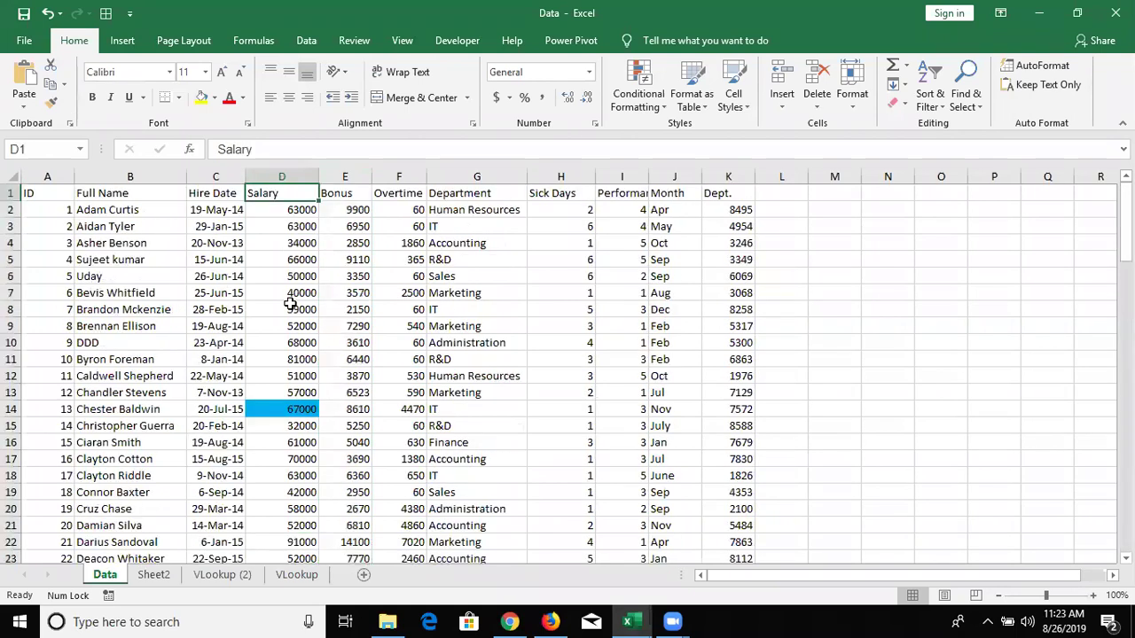
pyautogui.press('Down')
pyautogui.press('Down')
pyautogui.press('Down')
pyautogui.press('Down')
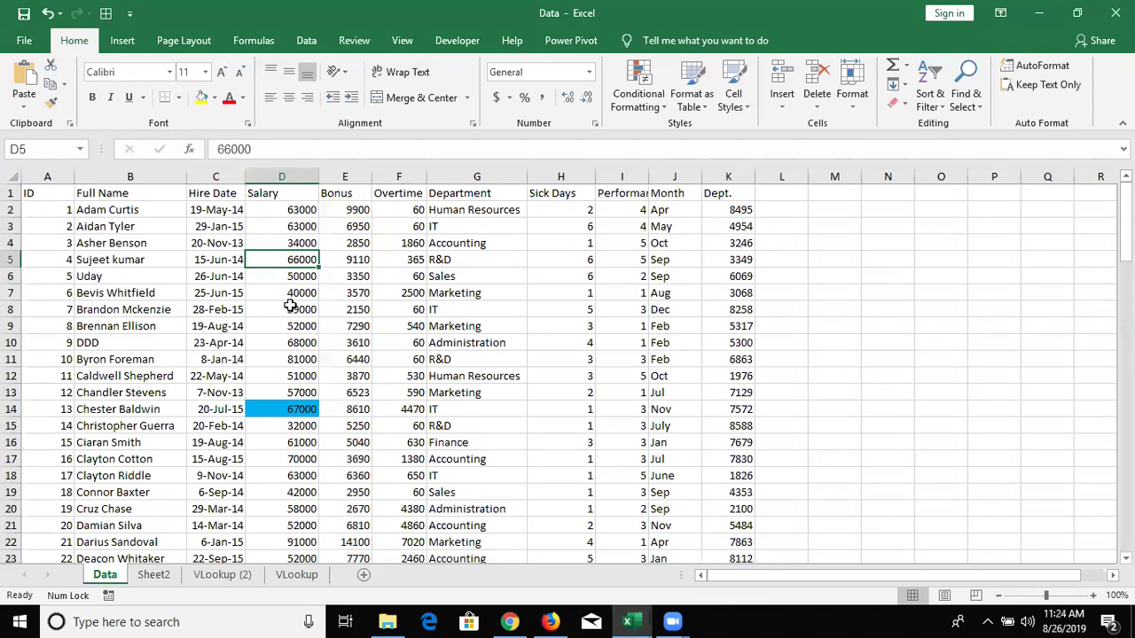
pyautogui.click(252, 223)
pyautogui.click(252, 216)
pyautogui.hotkey('ctrl', 'shift', 'Down')
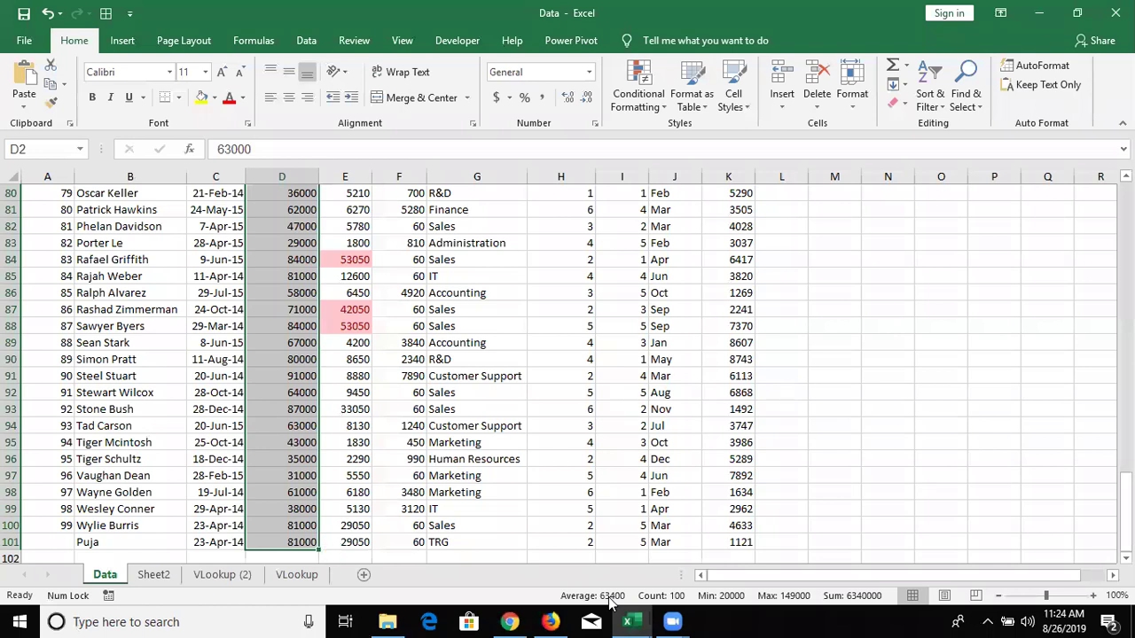
pyautogui.click(666, 99)
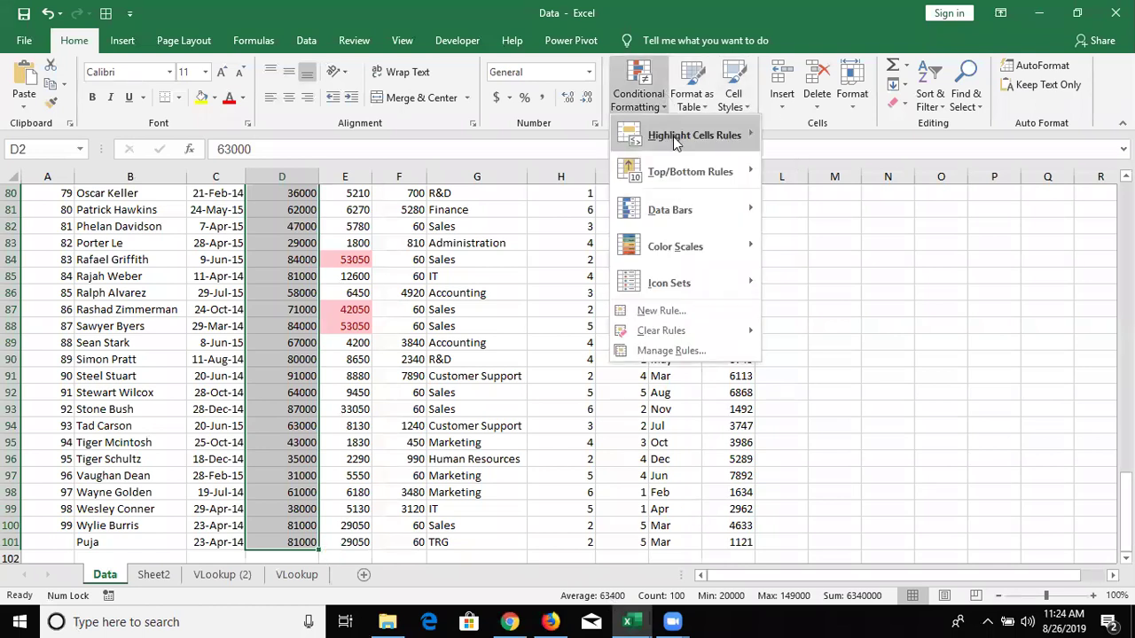
pyautogui.moveTo(684, 177)
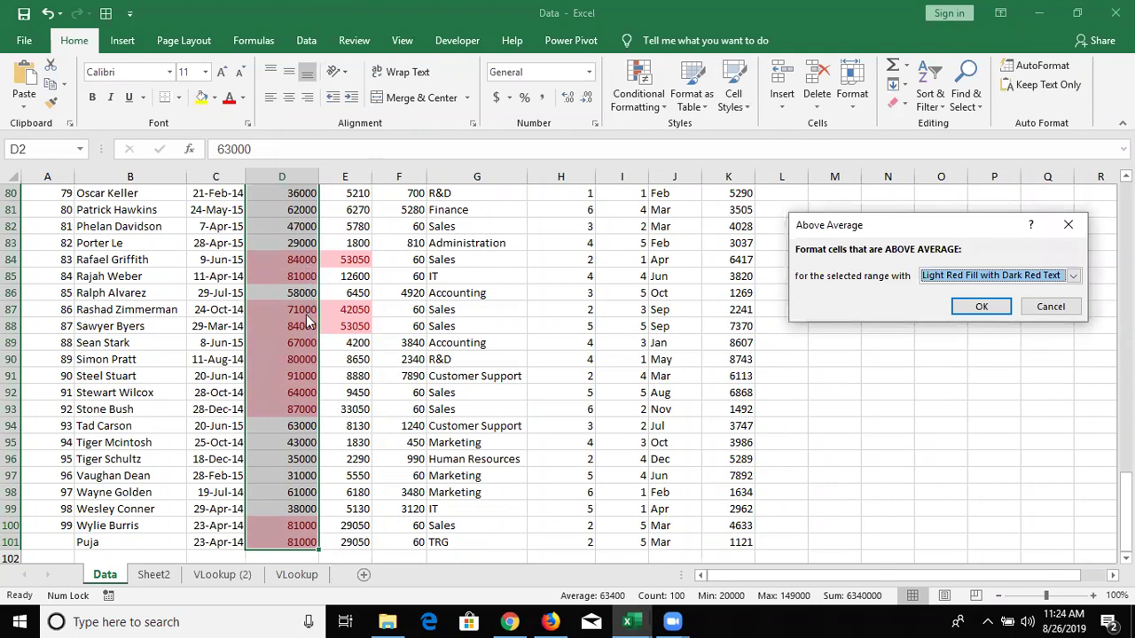
pyautogui.click(1046, 307)
pyautogui.click(613, 100)
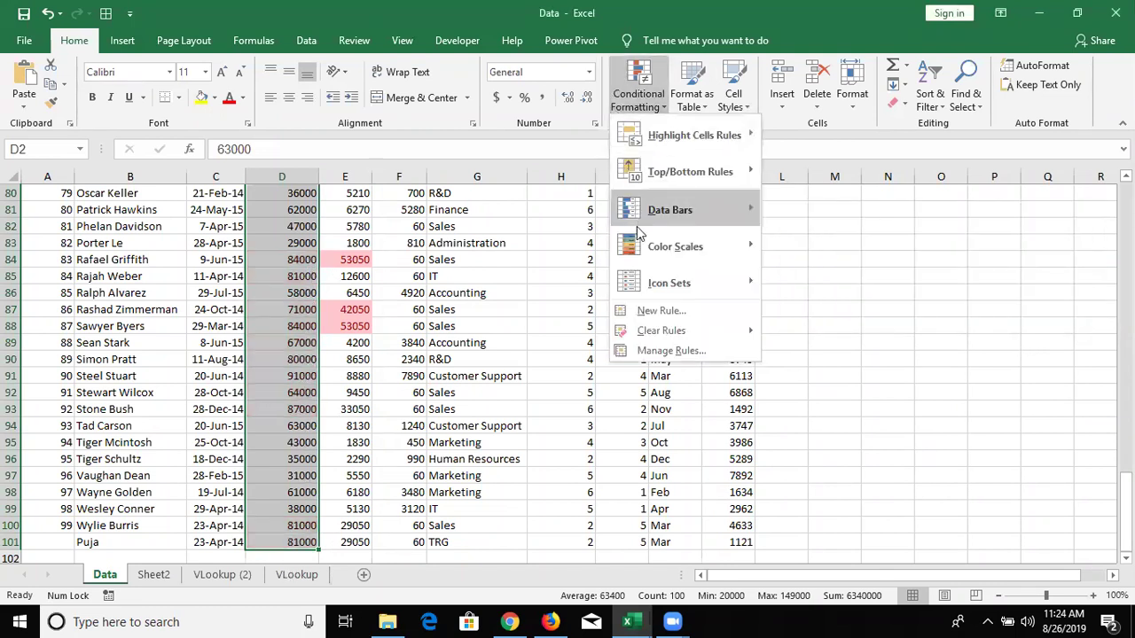
pyautogui.moveTo(660, 173)
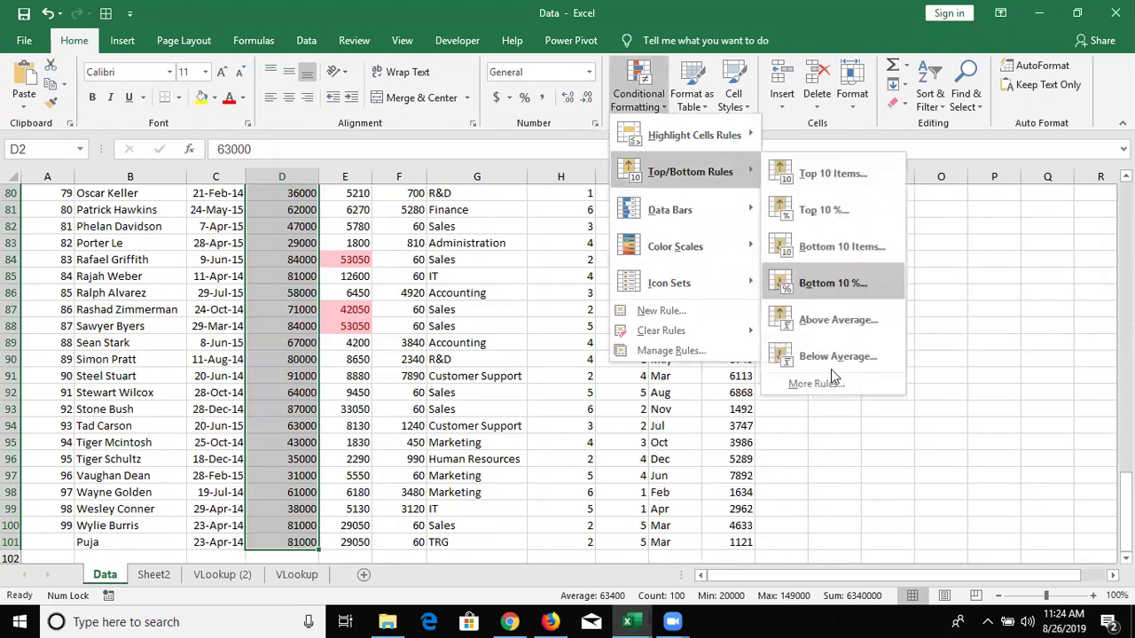
pyautogui.click(827, 367)
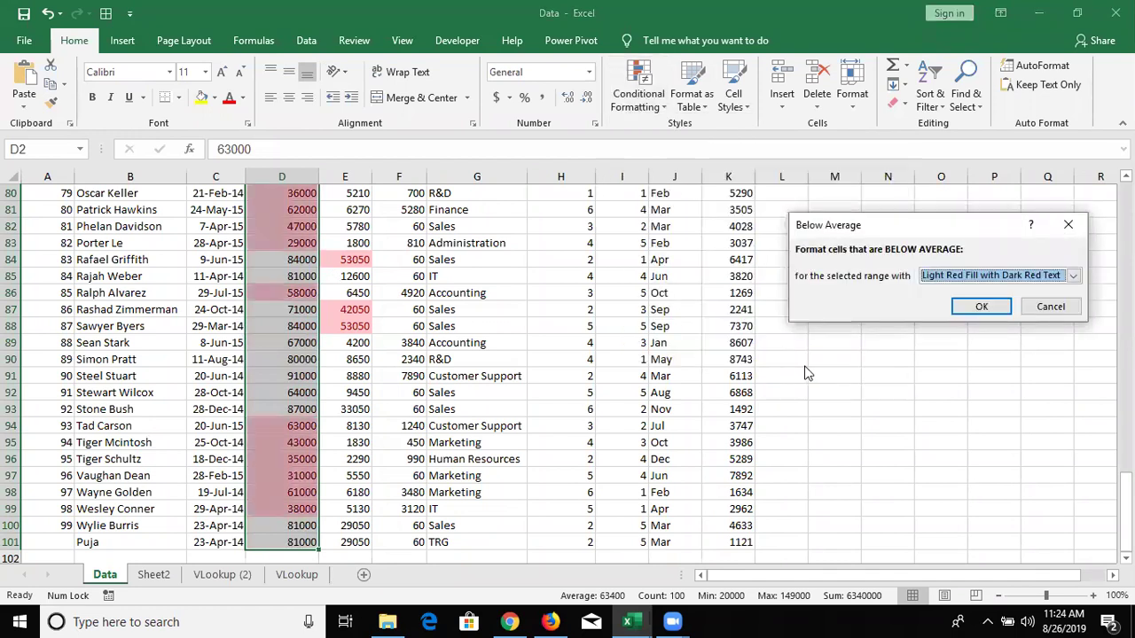
pyautogui.click(1053, 313)
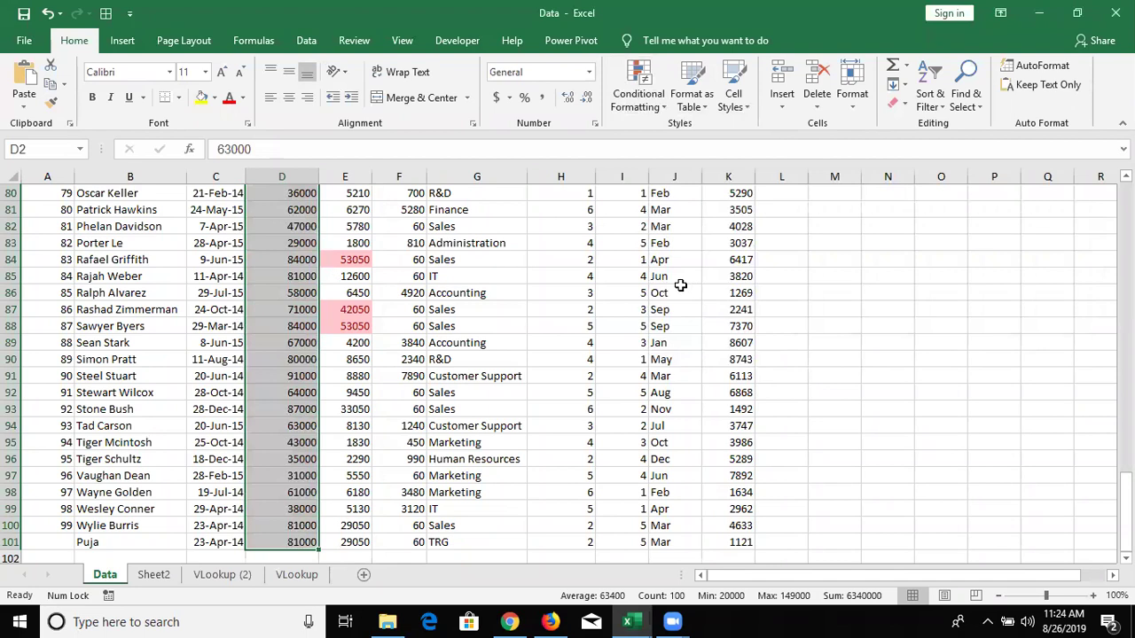
pyautogui.click(559, 276)
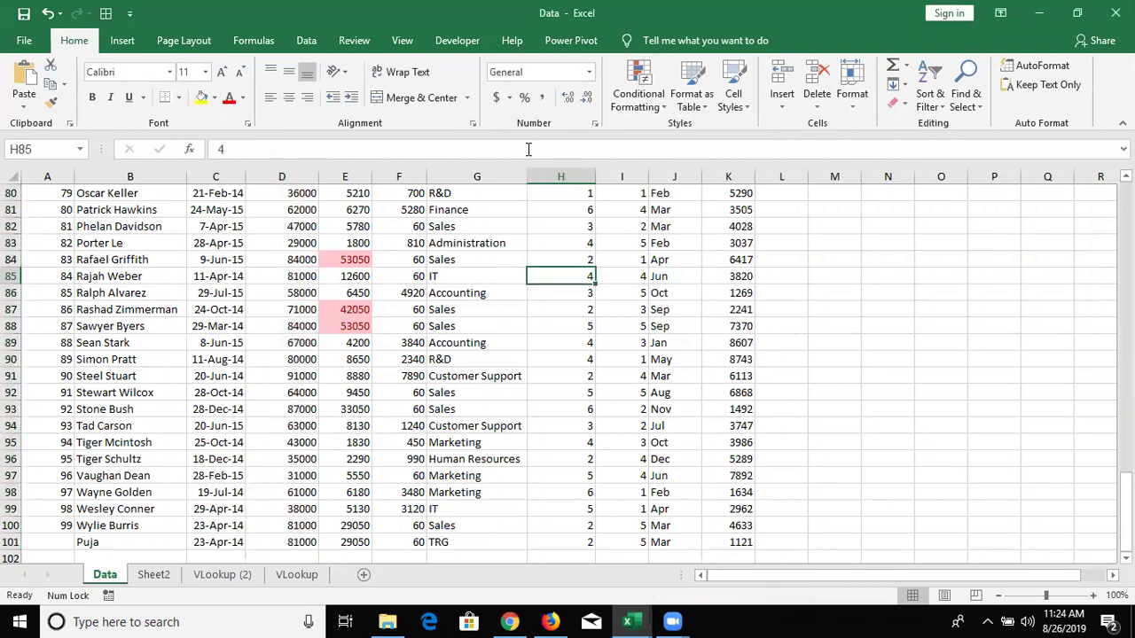
pyautogui.scroll(5, 514, 301)
pyautogui.scroll(7, 515, 288)
pyautogui.scroll(6, 515, 280)
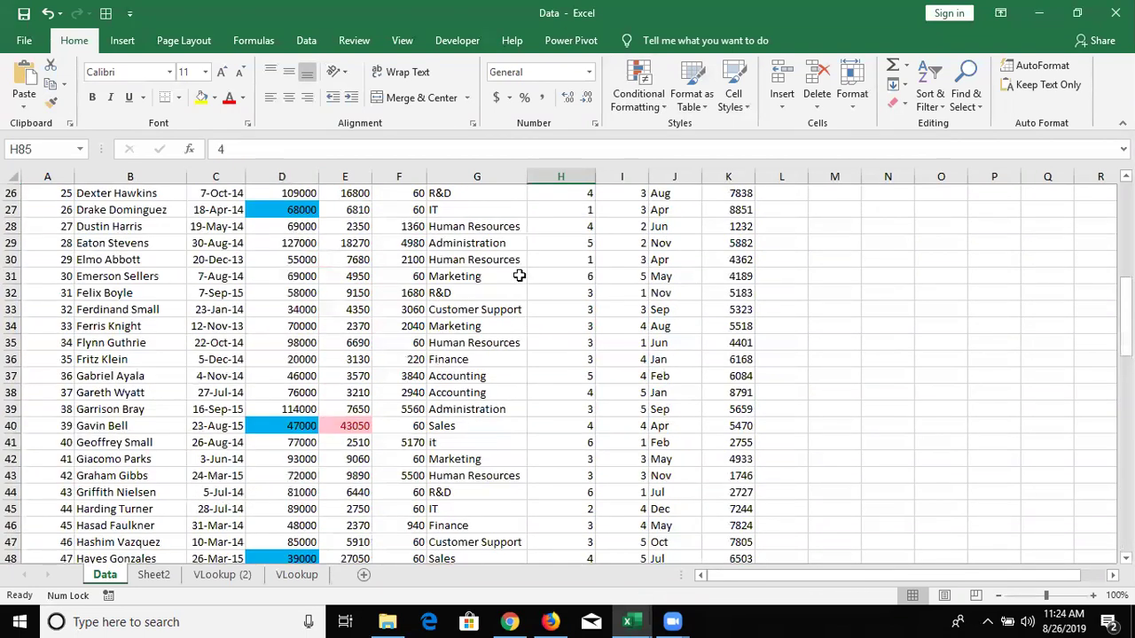
pyautogui.scroll(8, 519, 276)
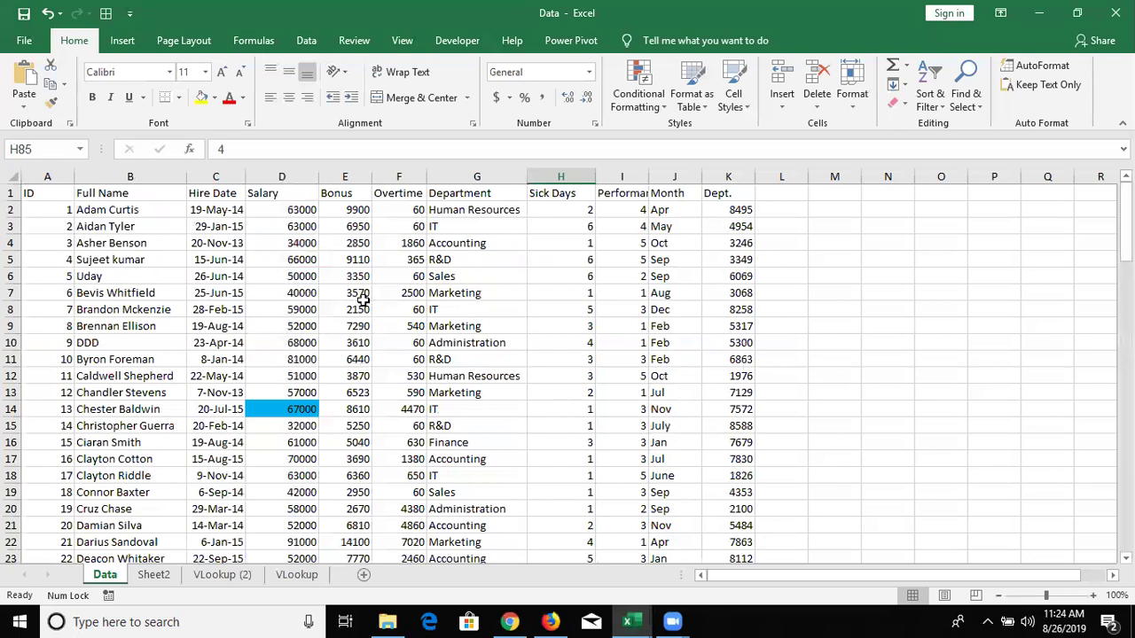
pyautogui.moveTo(350, 216); pyautogui.dragTo(353, 356)
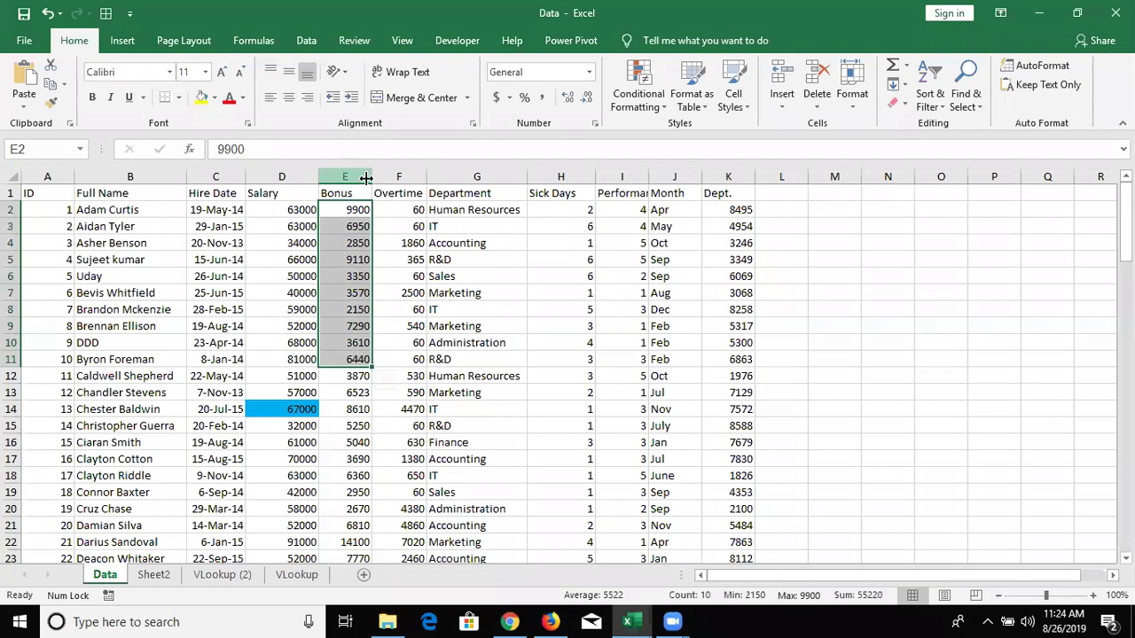
pyautogui.click(654, 106)
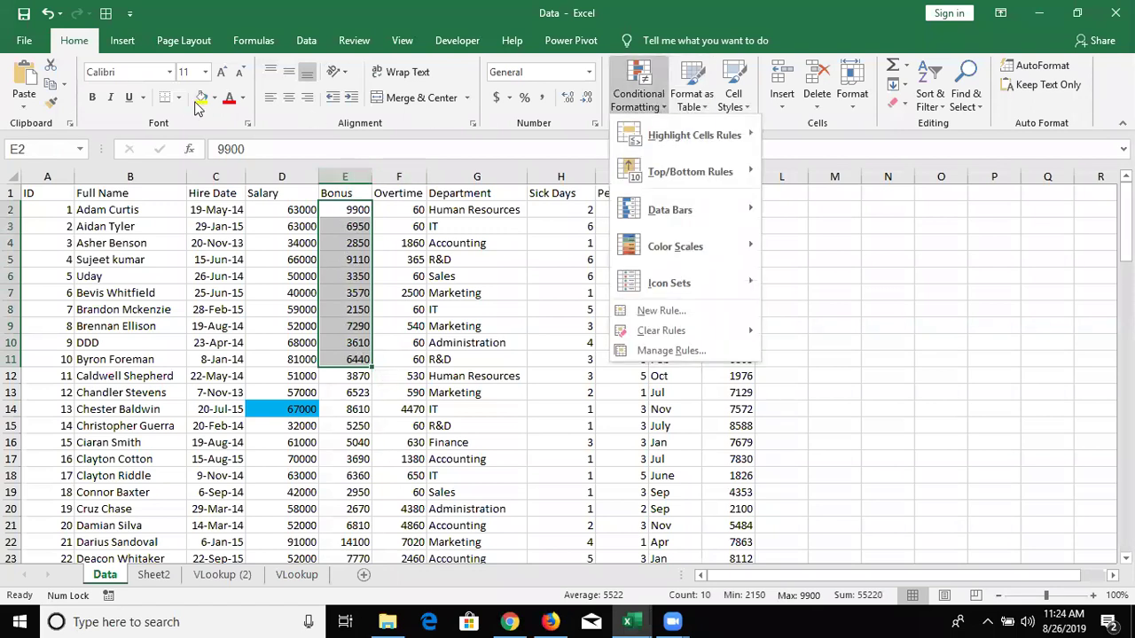
pyautogui.click(124, 53)
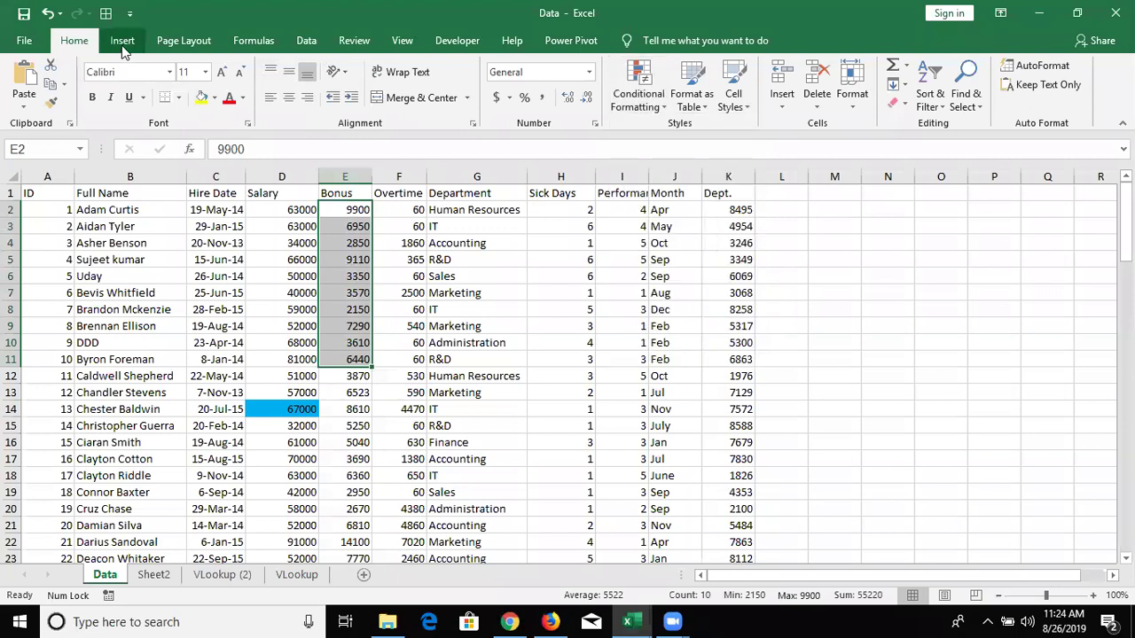
pyautogui.click(124, 46)
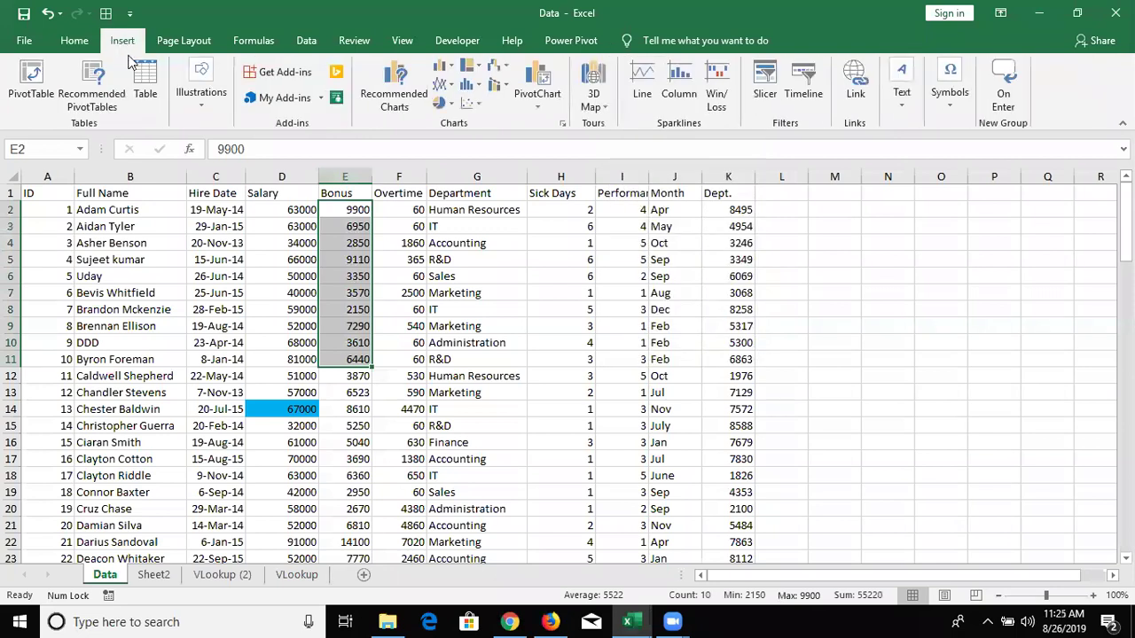
pyautogui.click(441, 67)
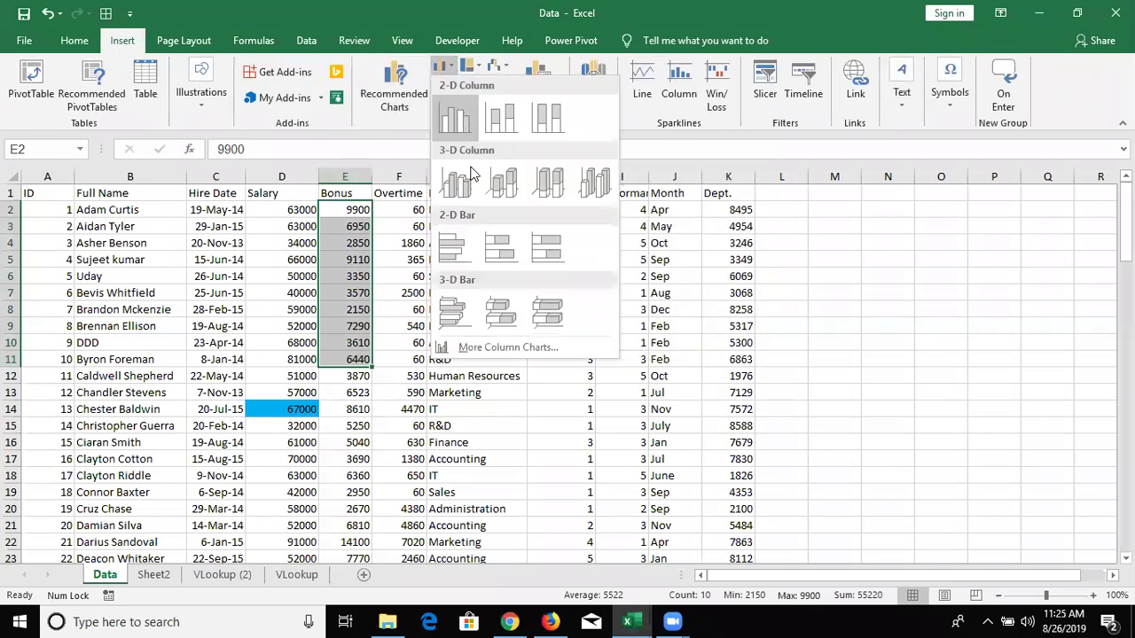
pyautogui.click(456, 245)
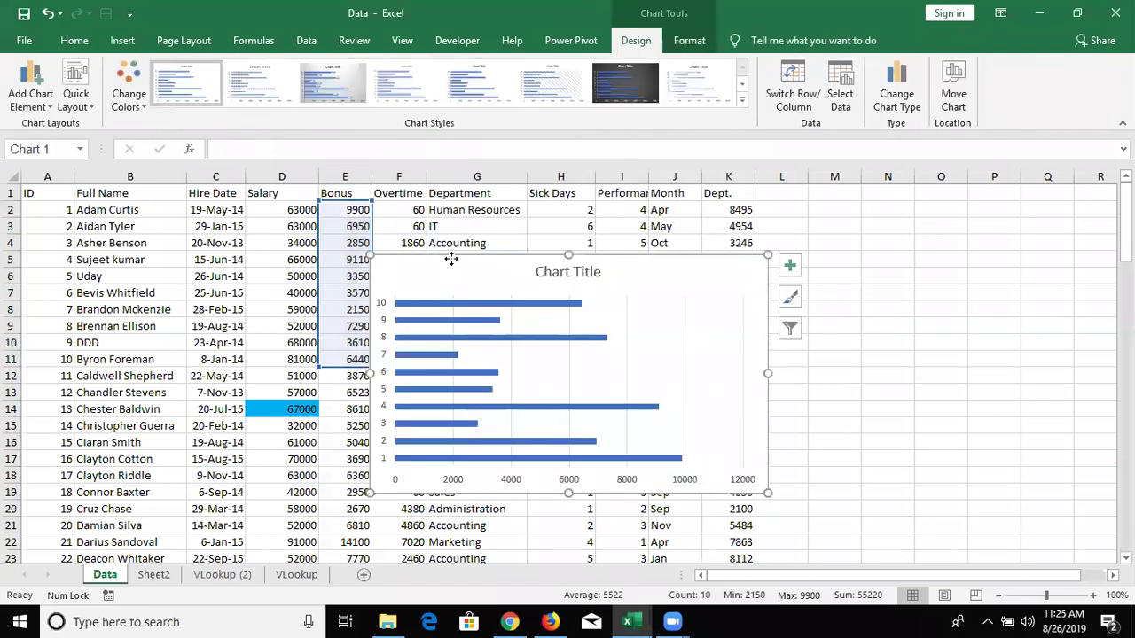
pyautogui.moveTo(451, 258); pyautogui.dragTo(443, 188)
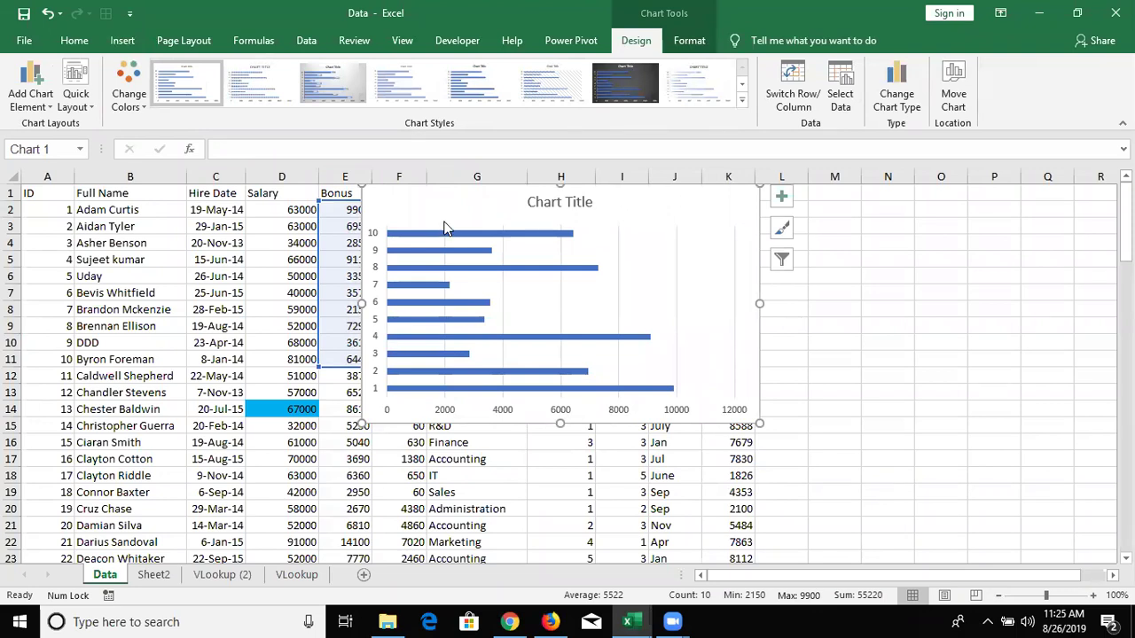
pyautogui.press('Delete')
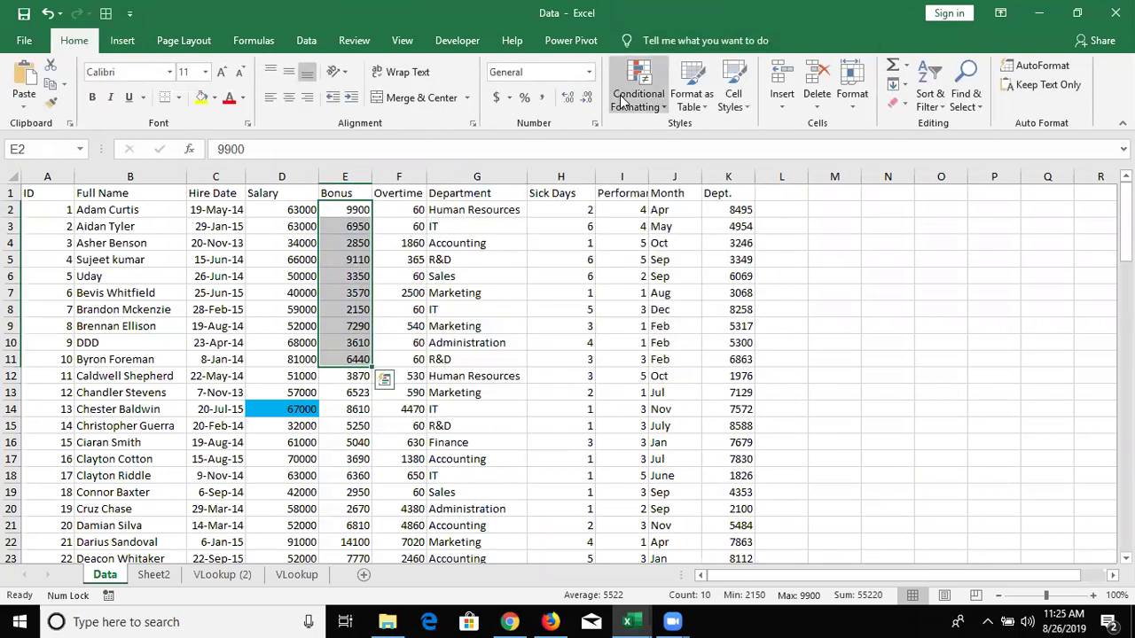
# Step: Apply Blue gradient fill data bars to Bonus cells E2:E11
pyautogui.click(623, 101)
pyautogui.moveTo(701, 211)
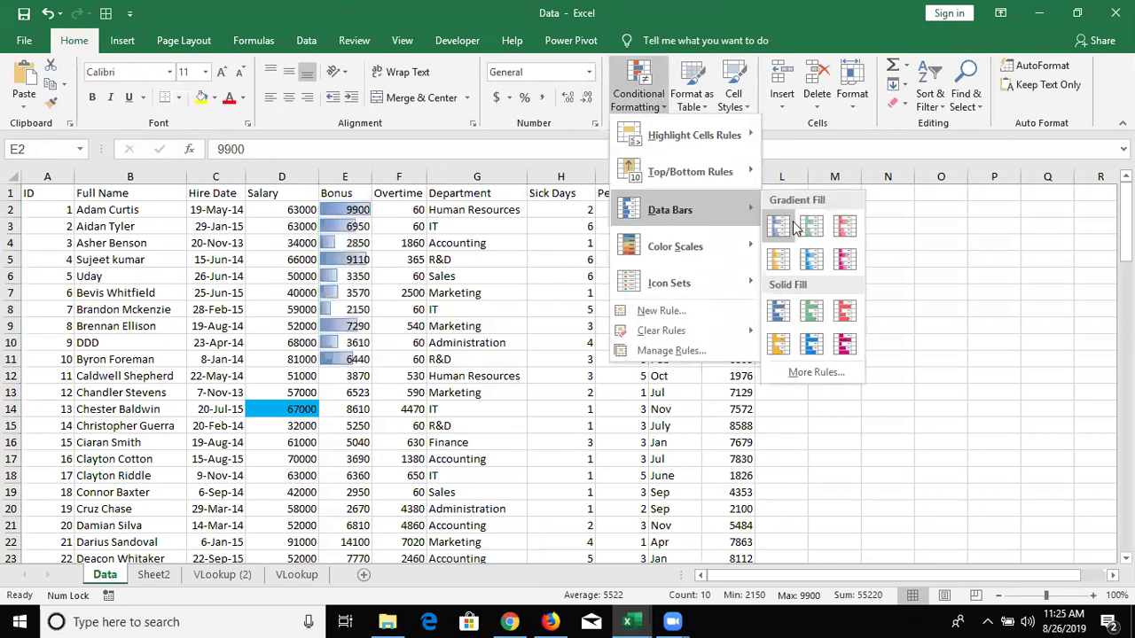
pyautogui.click(795, 228)
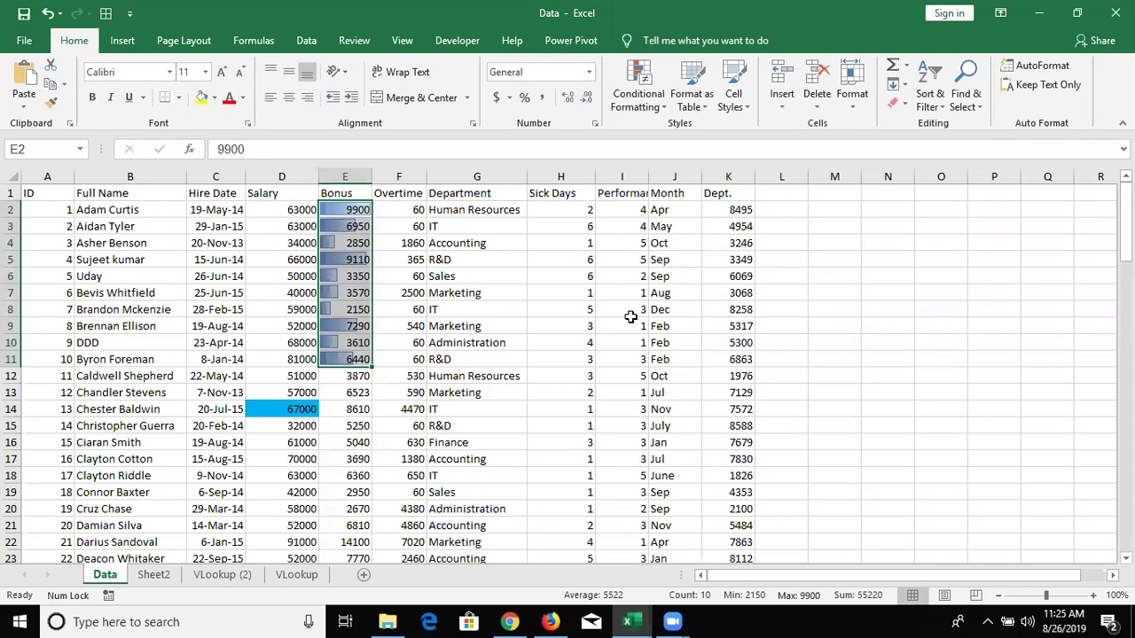
# Step: On the VLookup sheet, enter the numbers 1 through 10 down cells D31 to D40
pyautogui.click(308, 578)
pyautogui.scroll(-4, 284, 515)
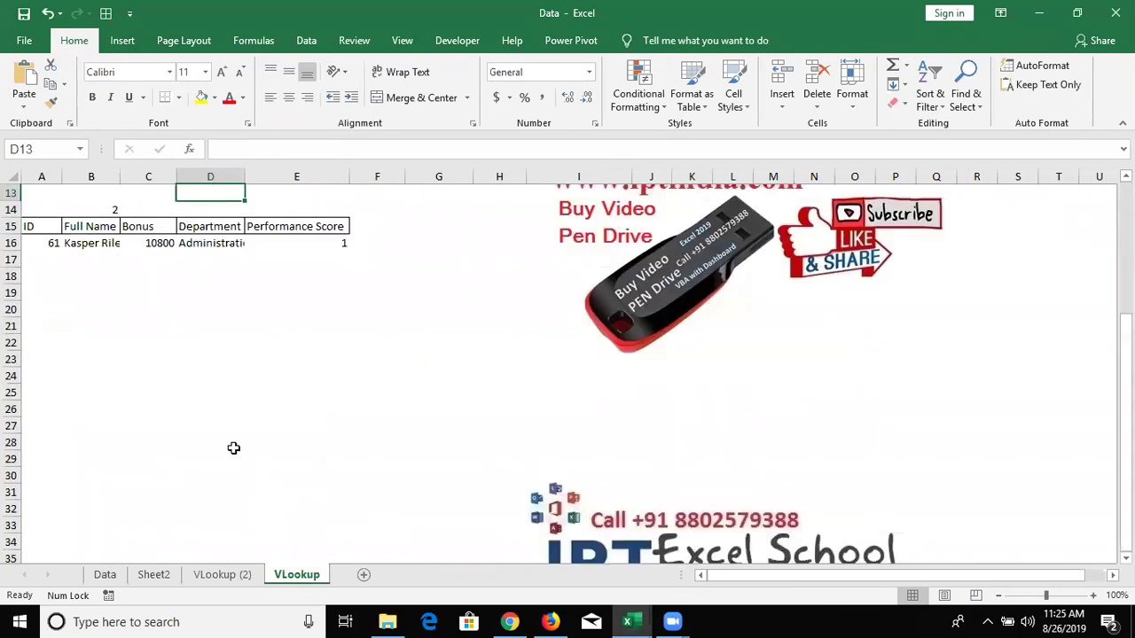
pyautogui.scroll(-4, 233, 449)
pyautogui.click(199, 295)
pyautogui.write('1 2 3 4 5 6 7 8 9')
pyautogui.press('Return')
pyautogui.write('10')
pyautogui.press('Return')
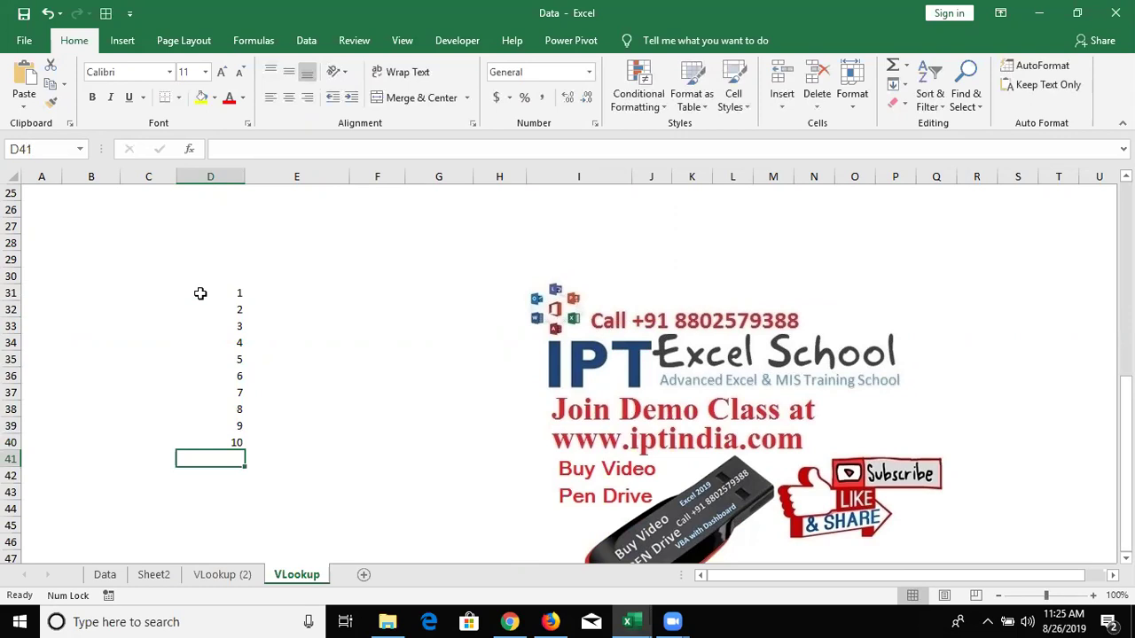
# Step: Select D31:D40 and preview the Data Bars, Color Scales and Icon Sets conditional formatting styles
pyautogui.click(201, 293)
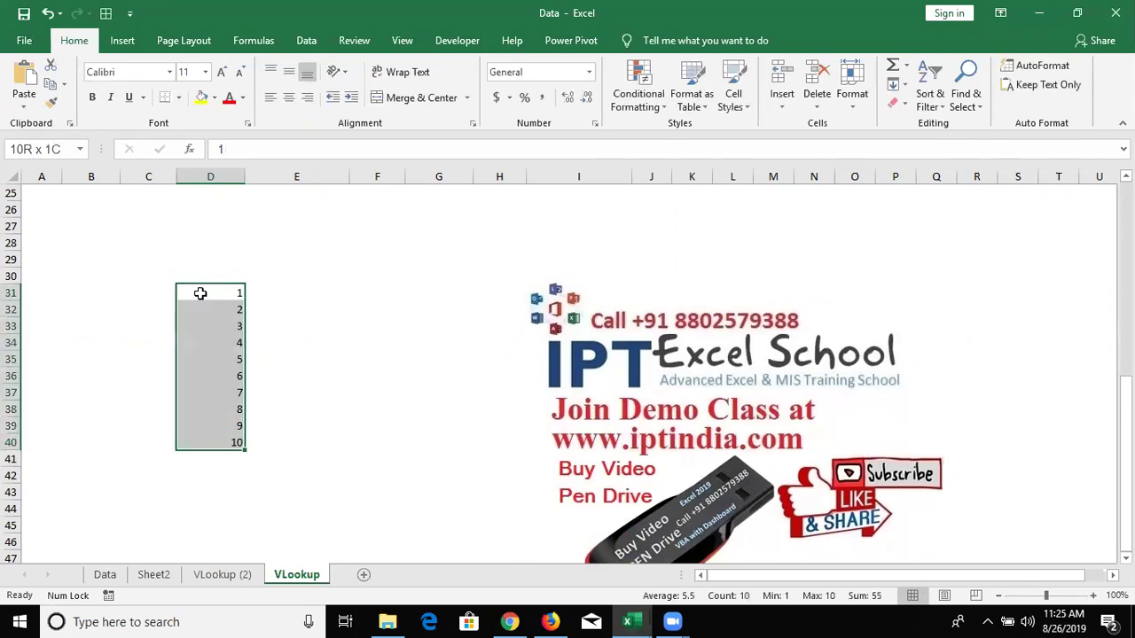
pyautogui.hotkey('ctrl', 'shift', 'Down')
pyautogui.click(661, 98)
pyautogui.click(661, 98)
pyautogui.click(657, 95)
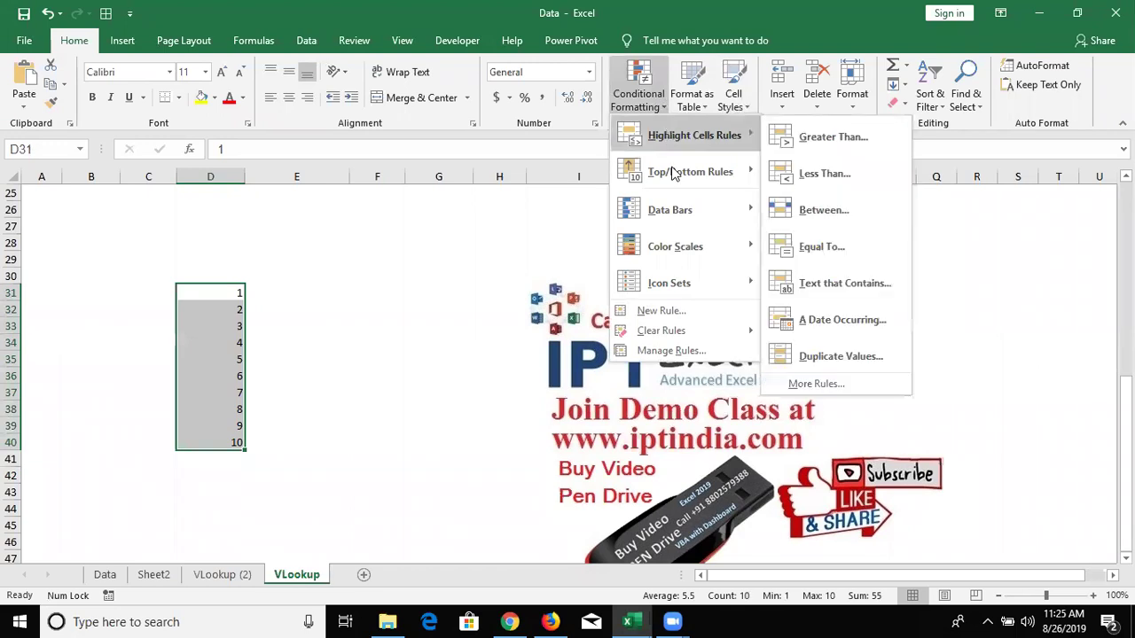
pyautogui.moveTo(672, 202)
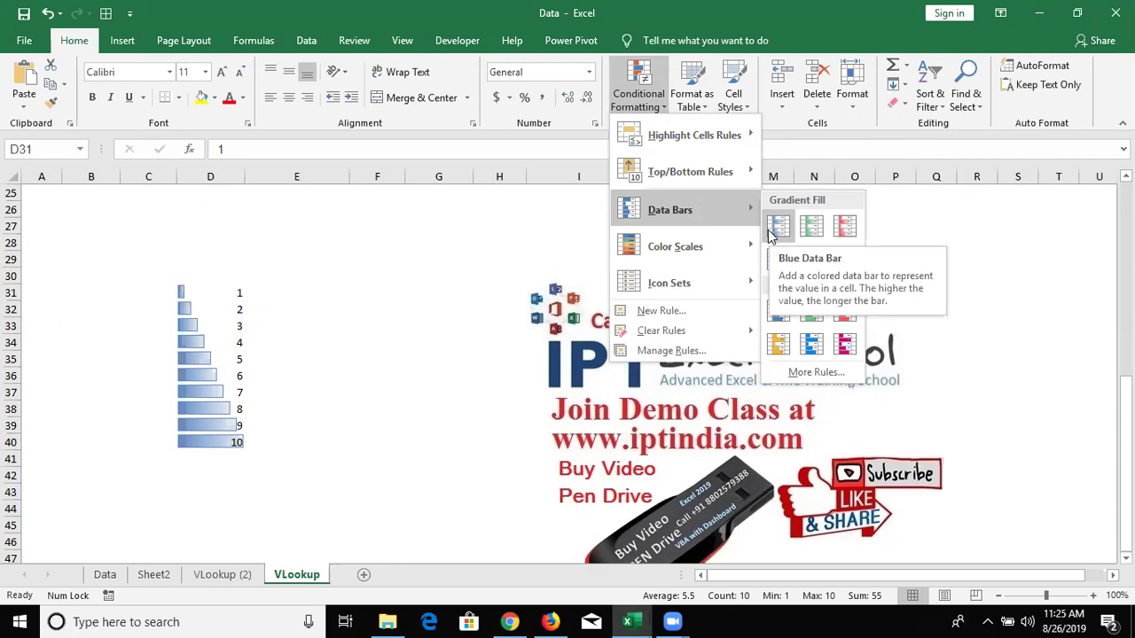
pyautogui.moveTo(735, 249)
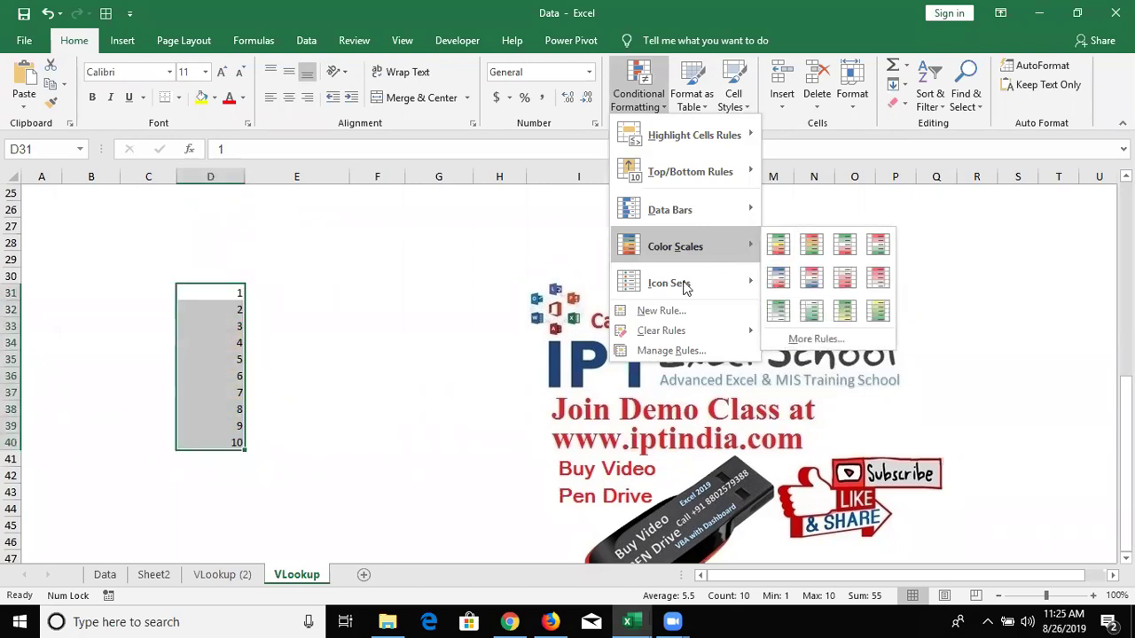
pyautogui.moveTo(750, 282)
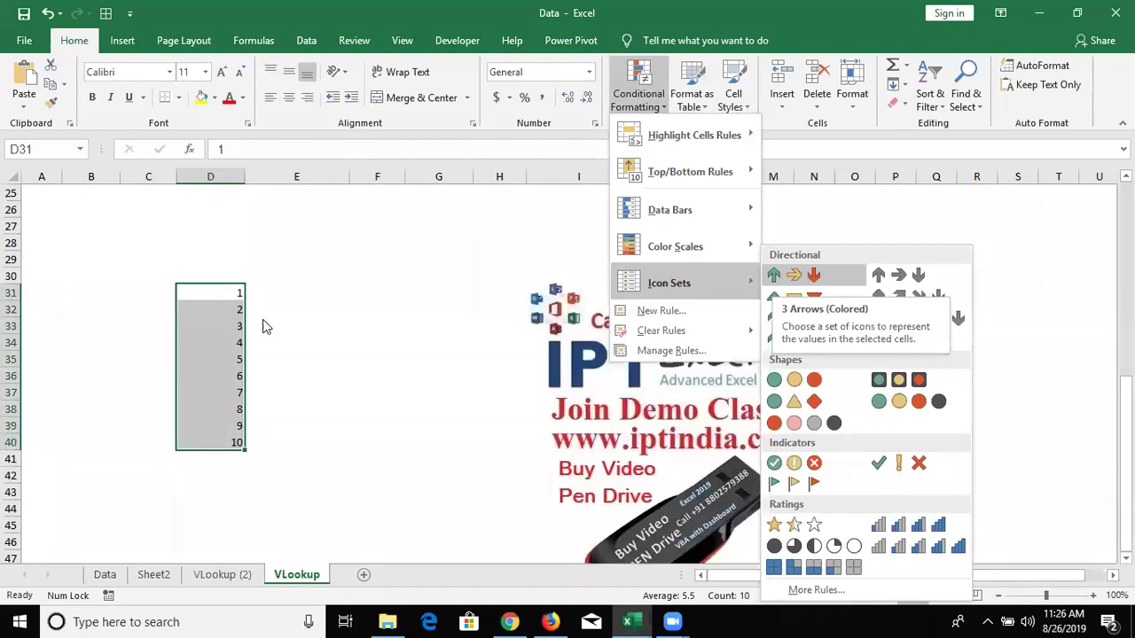
# Step: Type the headings Q1 in E28 and Q2 in F28
pyautogui.click(284, 240)
pyautogui.write('Q1')
pyautogui.press('Tab')
pyautogui.write('Q2')
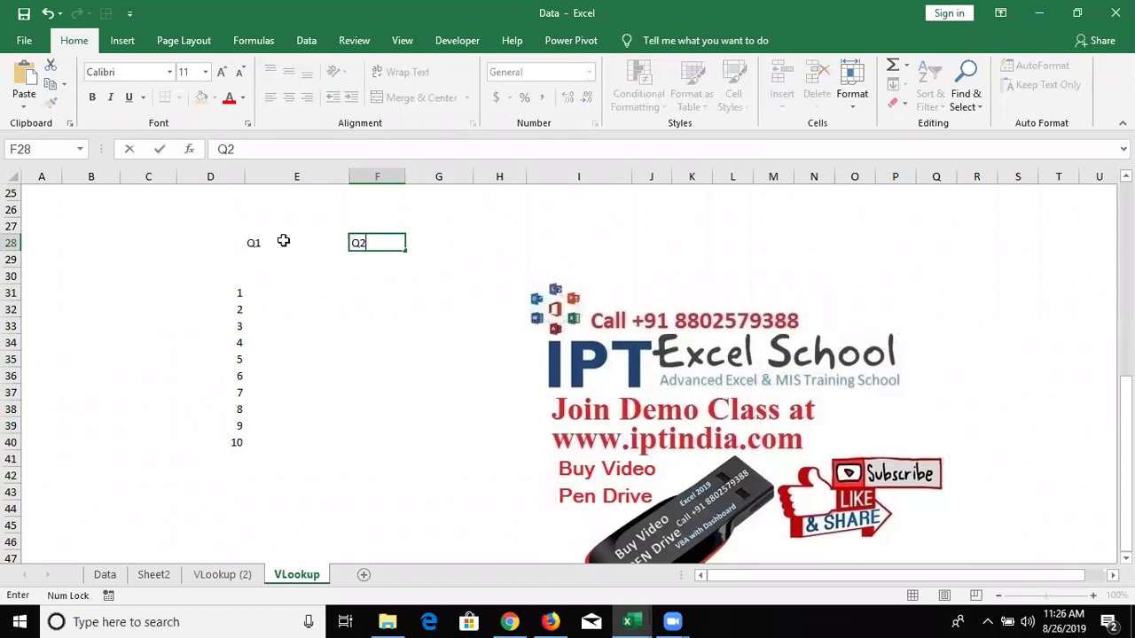
pyautogui.press('Return')
# Step: Enter 50 in E29 and 60 in F29, then select E29:F29 for conditional formatting
pyautogui.press('Left')
pyautogui.press('Right')
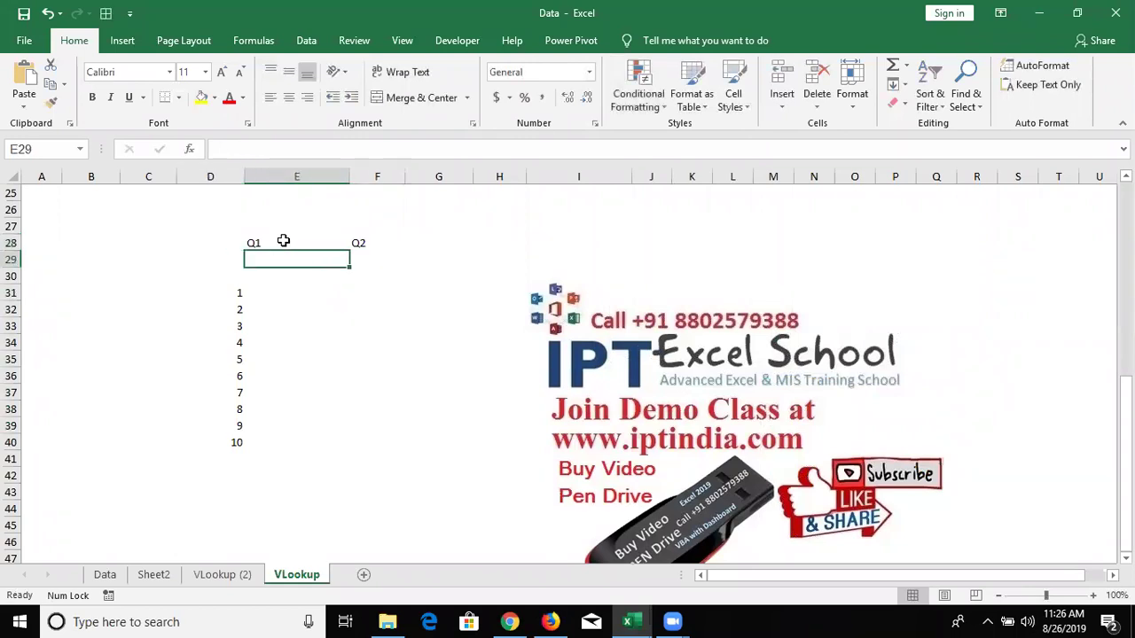
pyautogui.write('50')
pyautogui.press('Tab')
pyautogui.write('60')
pyautogui.press('Return')
pyautogui.press('Up')
pyautogui.press('Left')
pyautogui.hotkey('shift', 'Right')
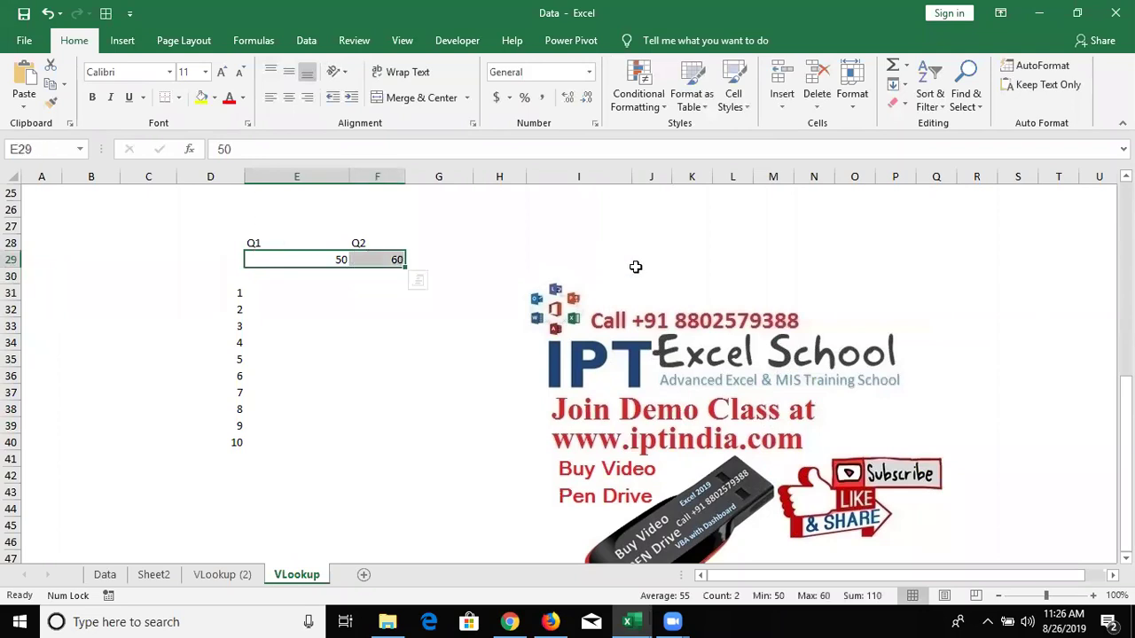
pyautogui.click(633, 105)
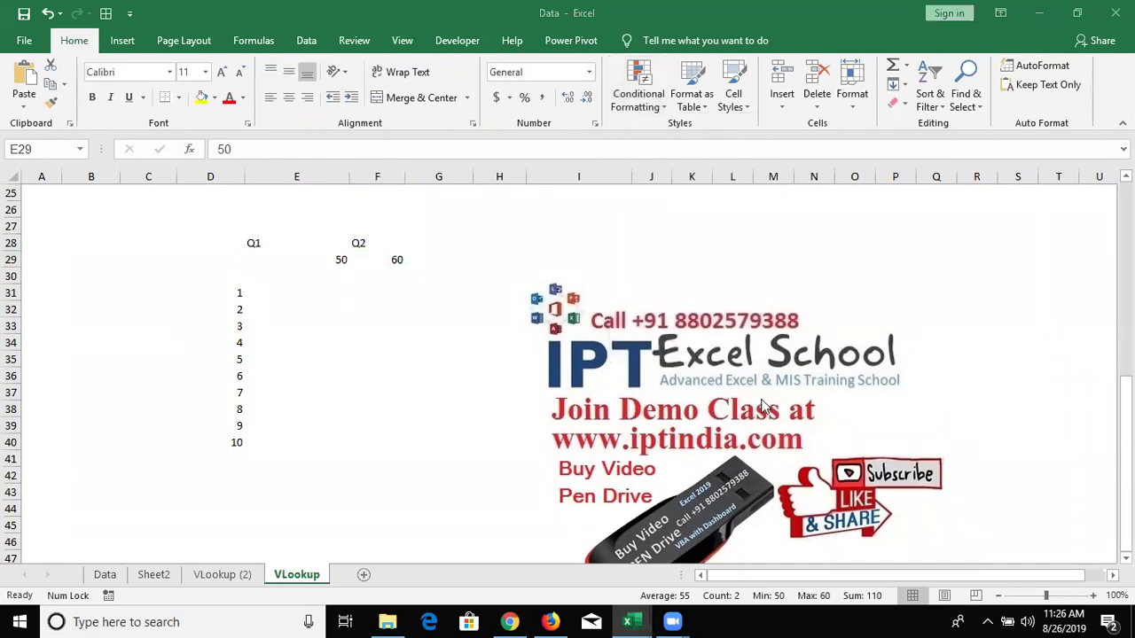
# Step: Apply the 3 Arrows (Colored) icon set to the values in E29:F29
pyautogui.click(644, 99)
pyautogui.moveTo(672, 291)
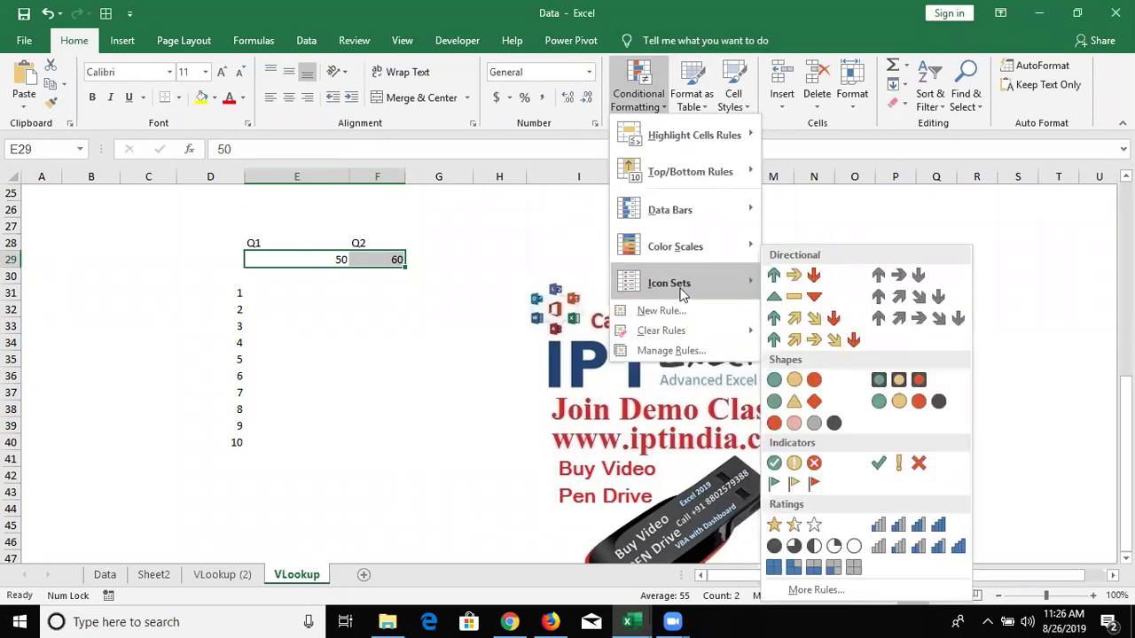
pyautogui.click(783, 281)
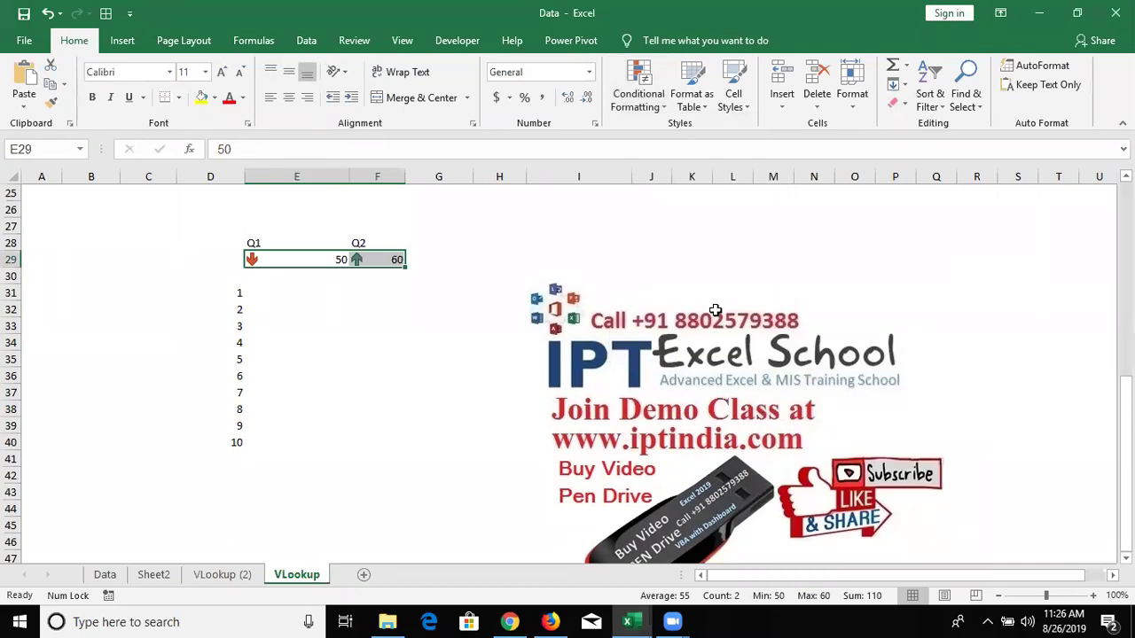
pyautogui.press('Up')
pyautogui.press('Down')
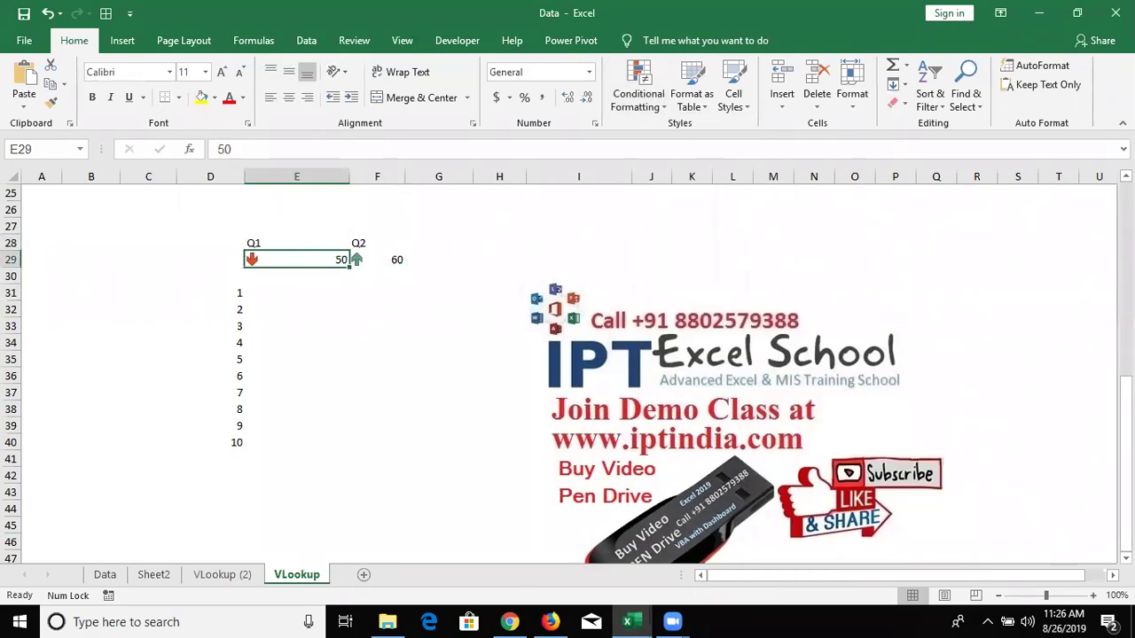
# Step: Browse the Conditional Formatting menu options again
pyautogui.click(640, 93)
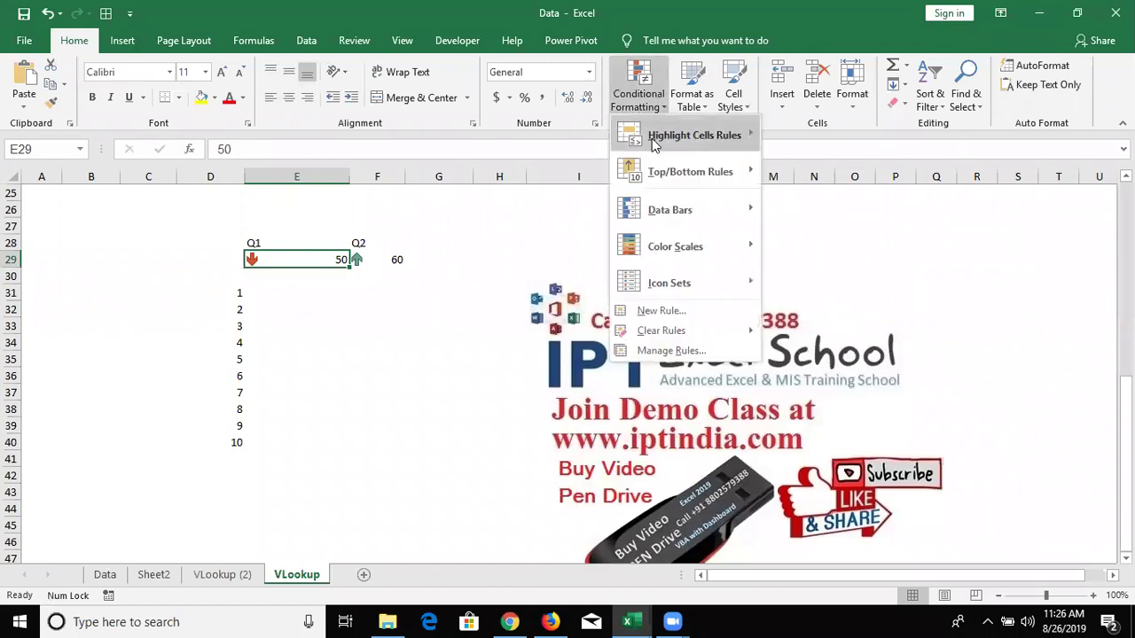
pyautogui.moveTo(655, 154)
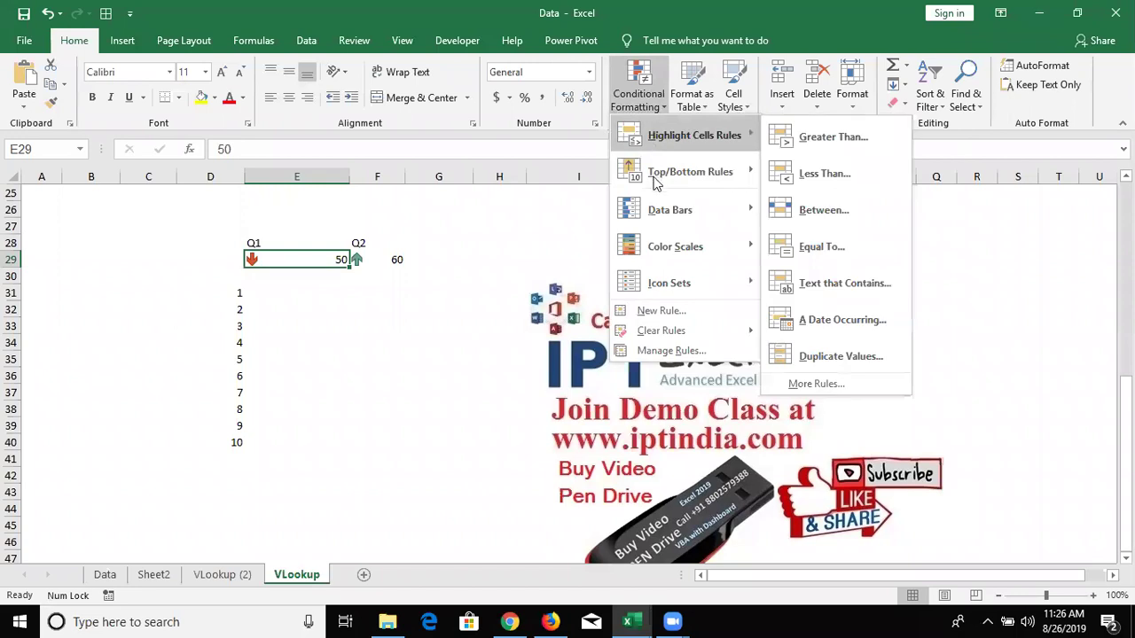
pyautogui.moveTo(656, 248)
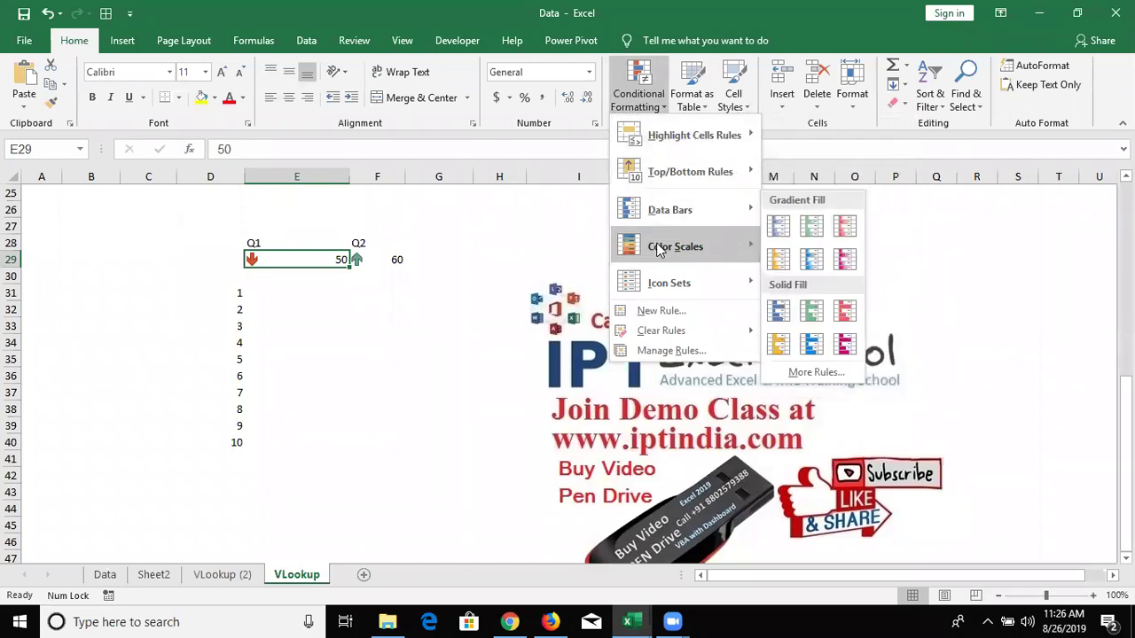
pyautogui.moveTo(653, 284)
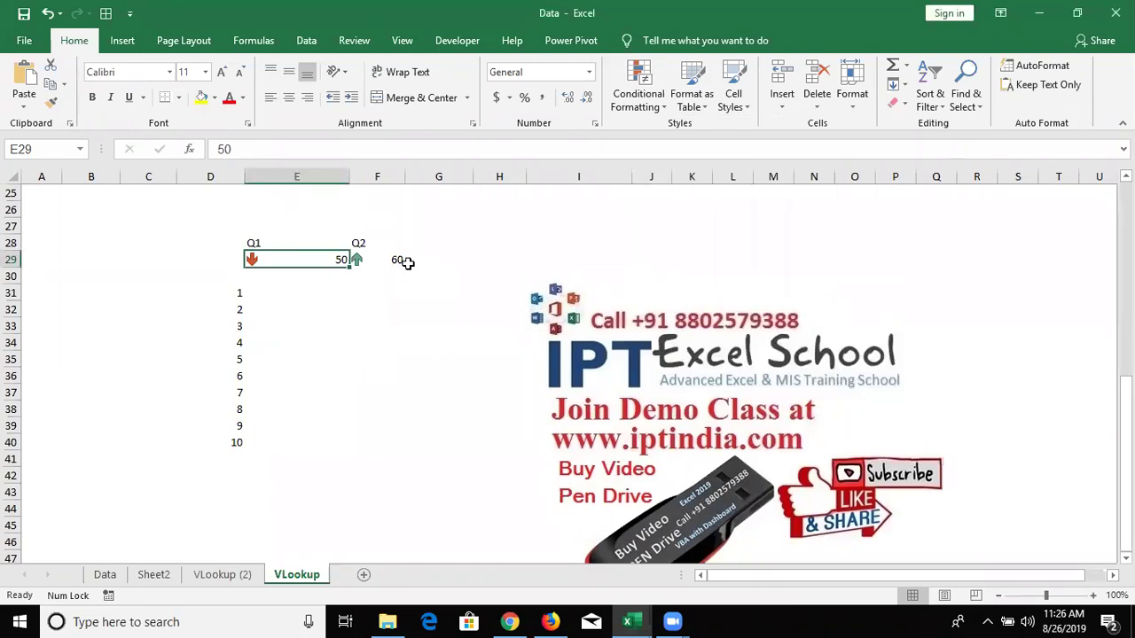
pyautogui.moveTo(390, 259); pyautogui.dragTo(325, 259)
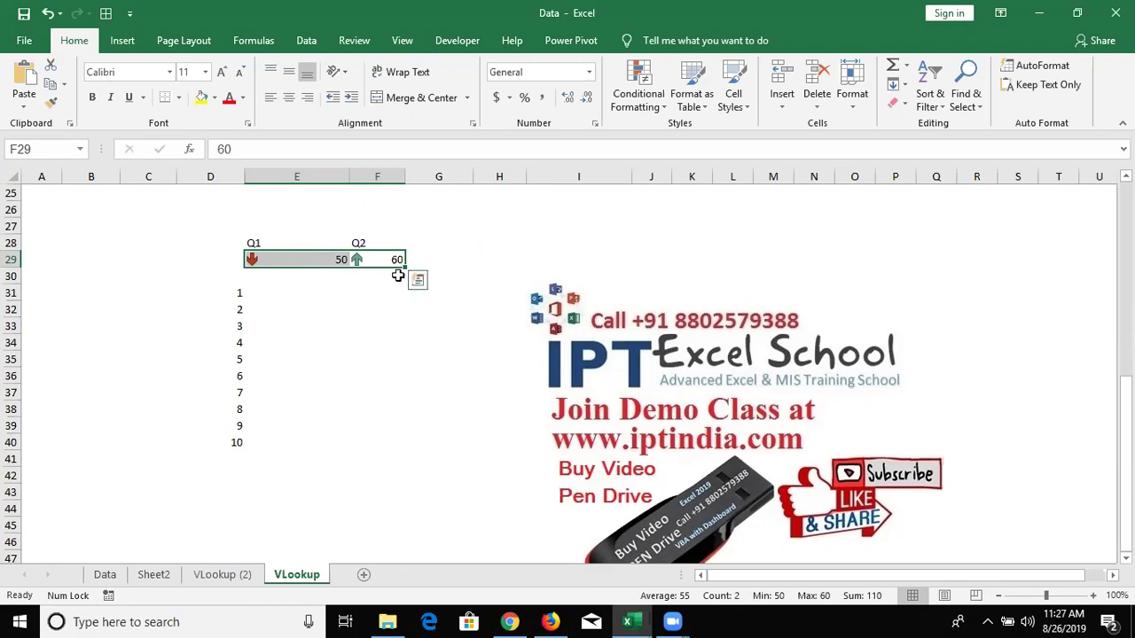
pyautogui.click(352, 289)
pyautogui.moveTo(293, 259); pyautogui.dragTo(355, 260)
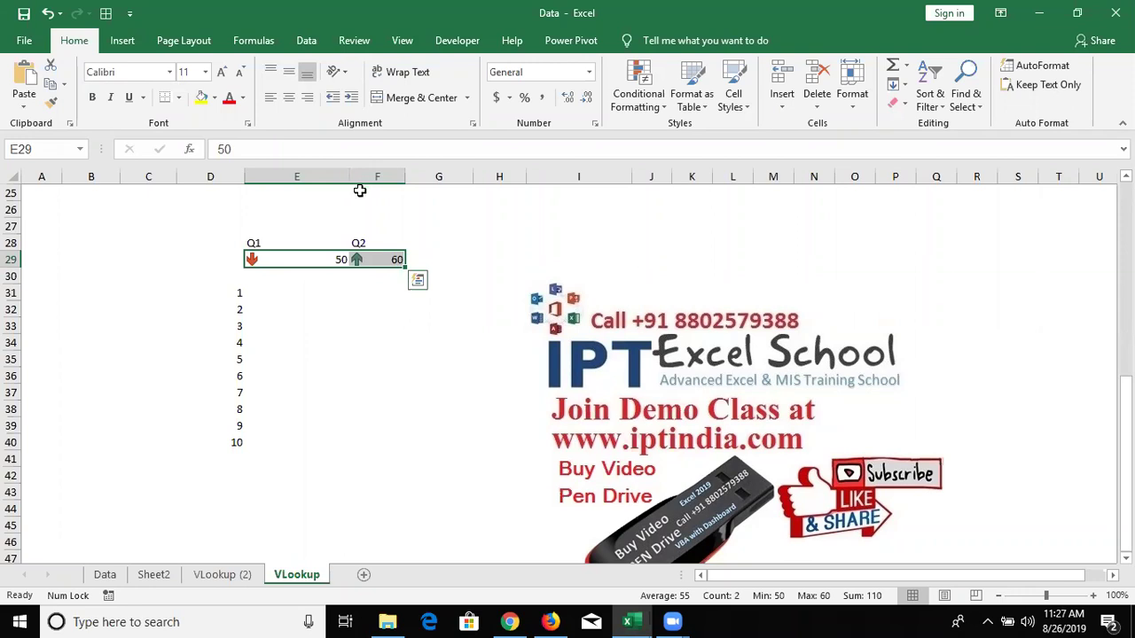
# Step: Enter headings Q1, Q2 and Gr in G25:I25, with 50 and 60 in G26:H26
pyautogui.click(449, 196)
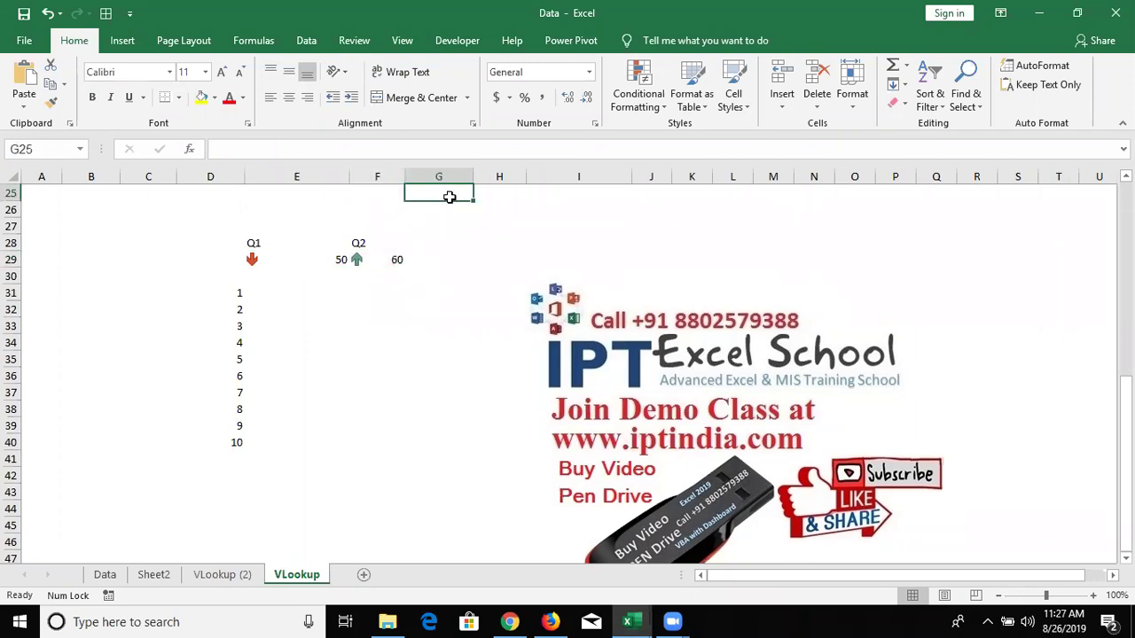
pyautogui.write('Q1')
pyautogui.press('Tab')
pyautogui.write('Q2')
pyautogui.press('Left')
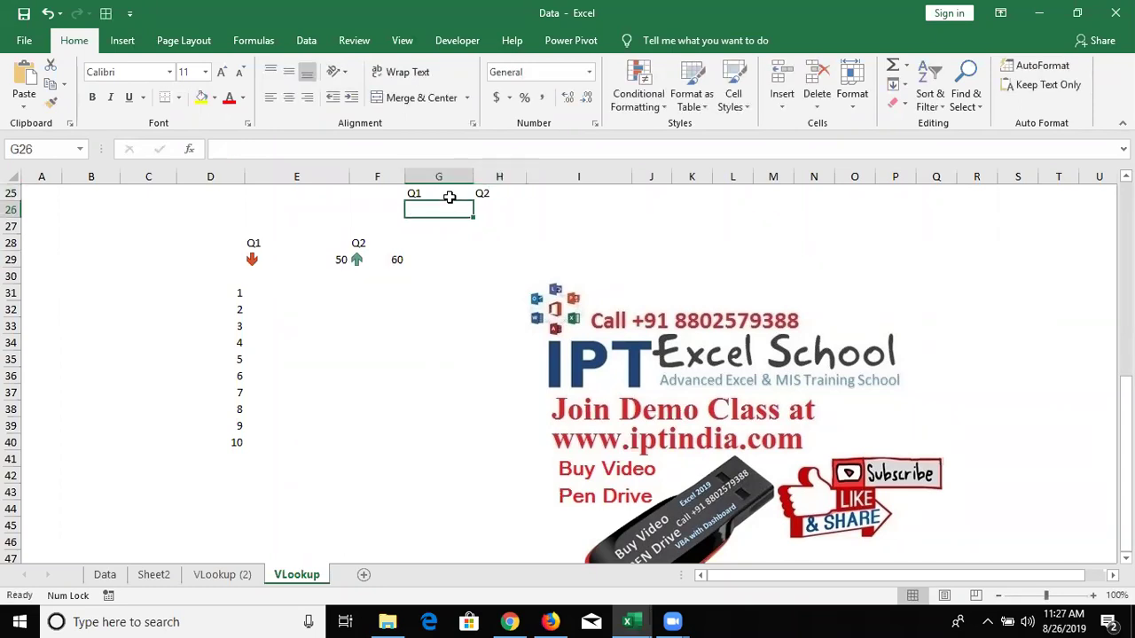
pyautogui.write('50')
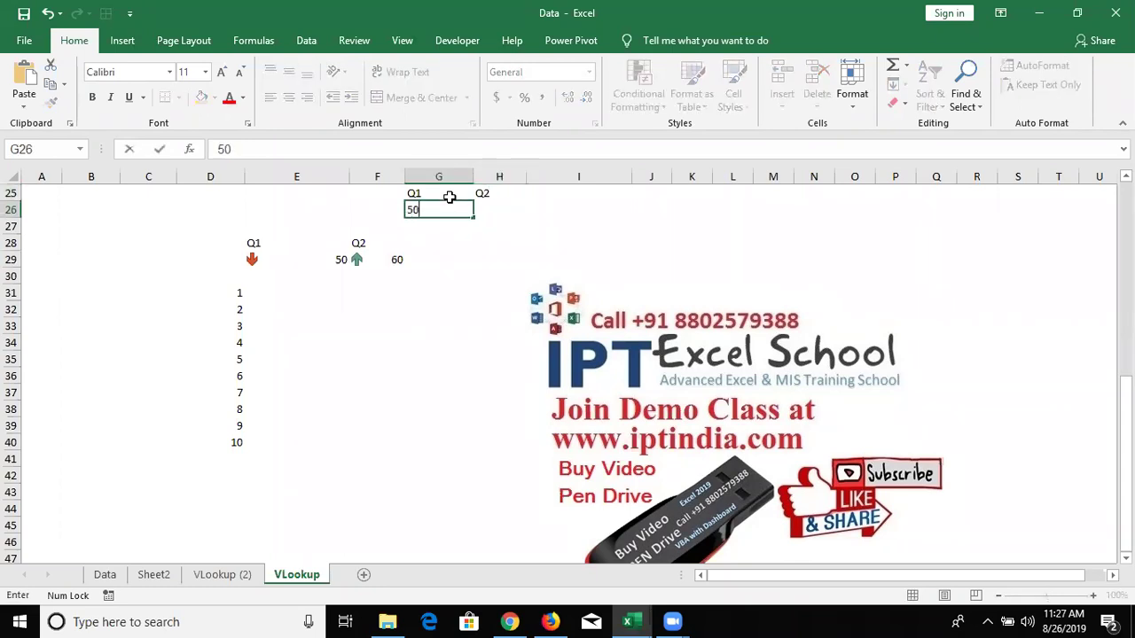
pyautogui.press('Right')
pyautogui.write('60')
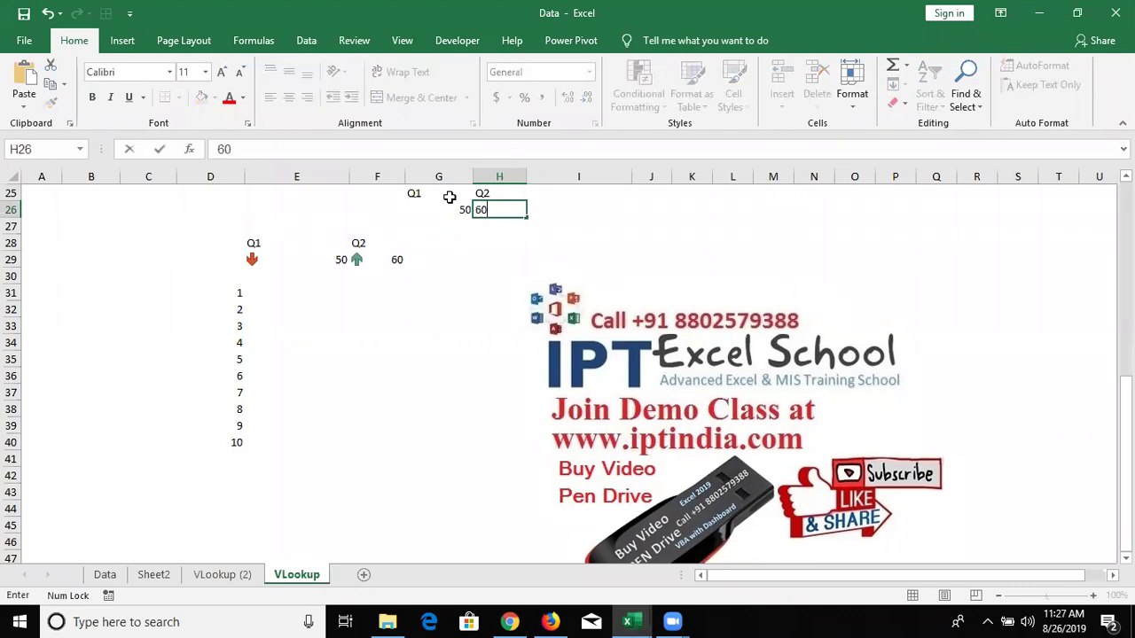
pyautogui.press('Right')
pyautogui.press('Up')
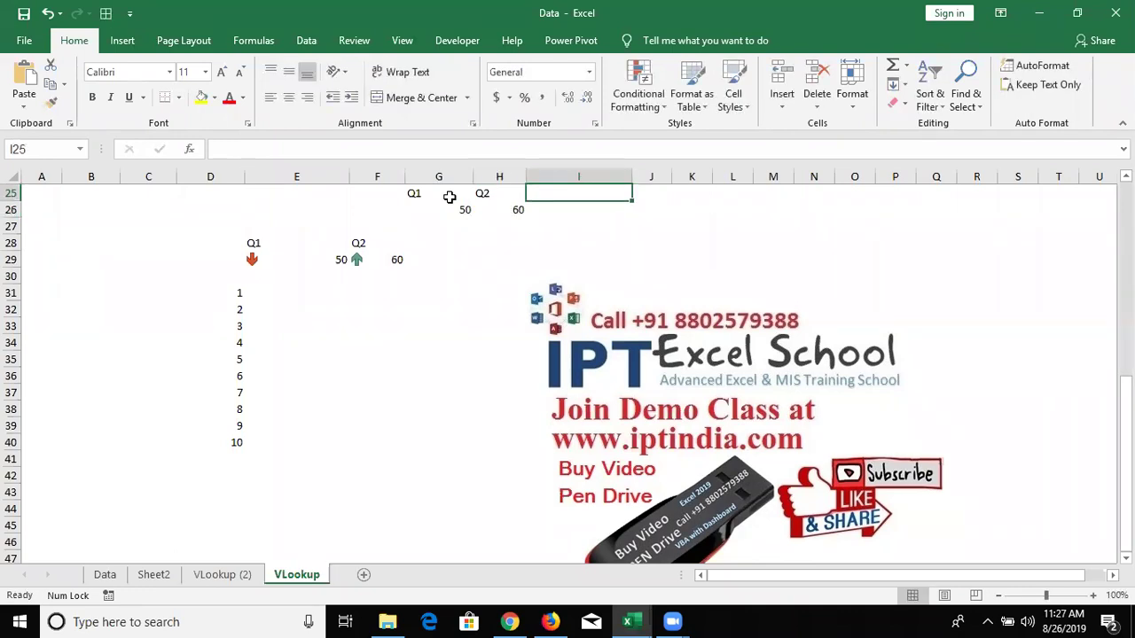
pyautogui.write('Gr')
pyautogui.press('Return')
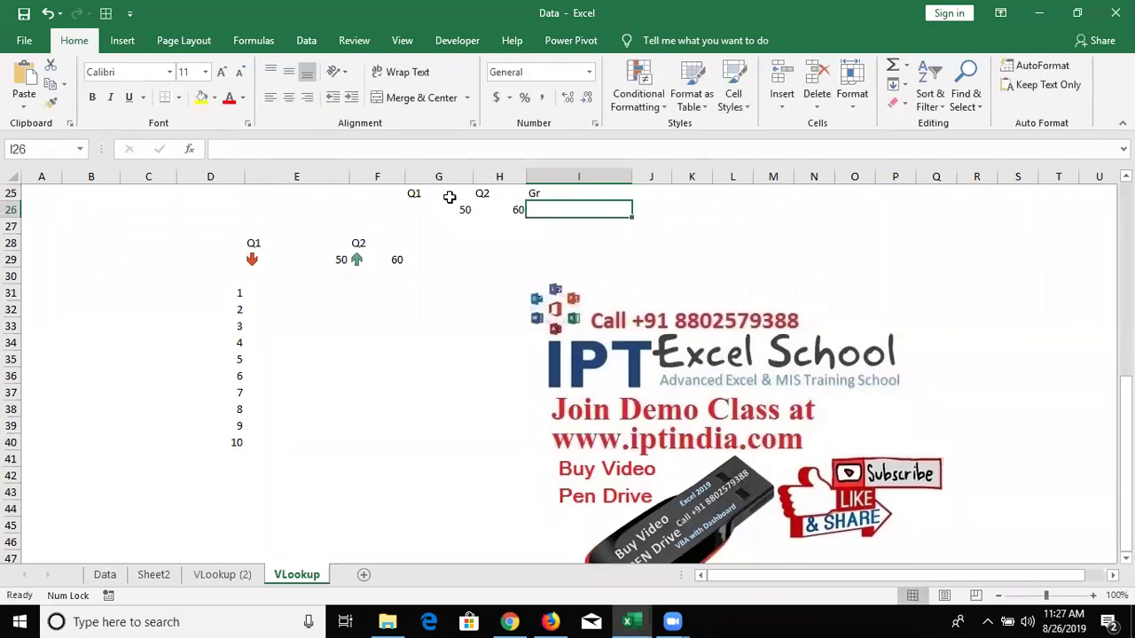
# Step: Enter the growth formula =(H26-G26)/G26 in I26 and format it as a percentage (20%)
pyautogui.write('=')
pyautogui.press('Left')
pyautogui.write('-')
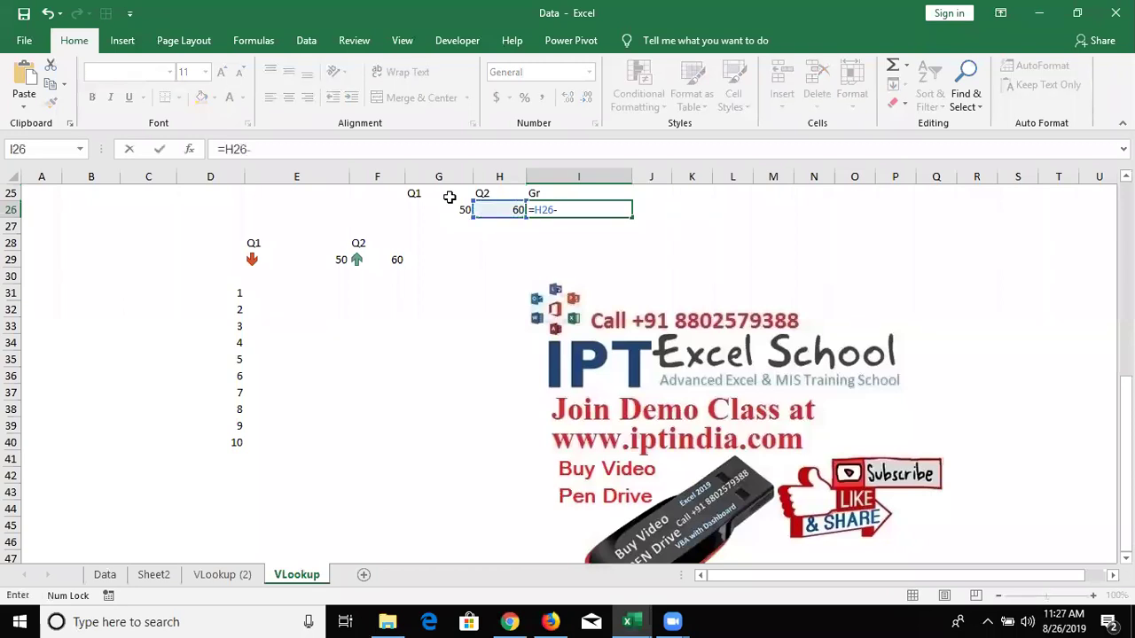
pyautogui.press('Left')
pyautogui.press('Left')
pyautogui.write('/')
pyautogui.press('Left')
pyautogui.press('Left')
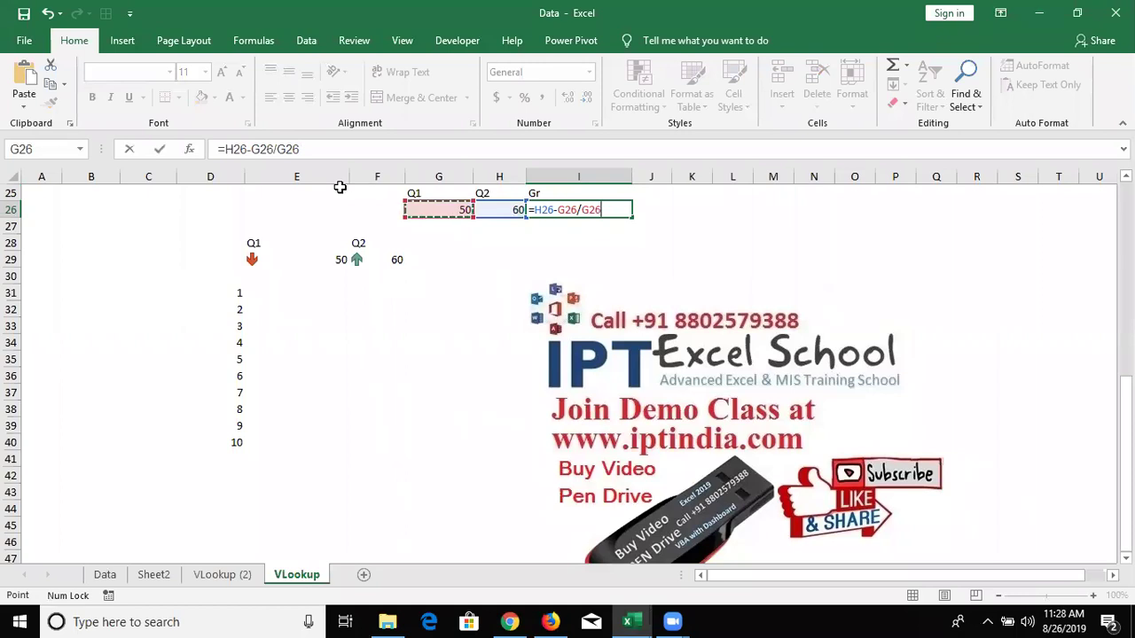
pyautogui.click(222, 148)
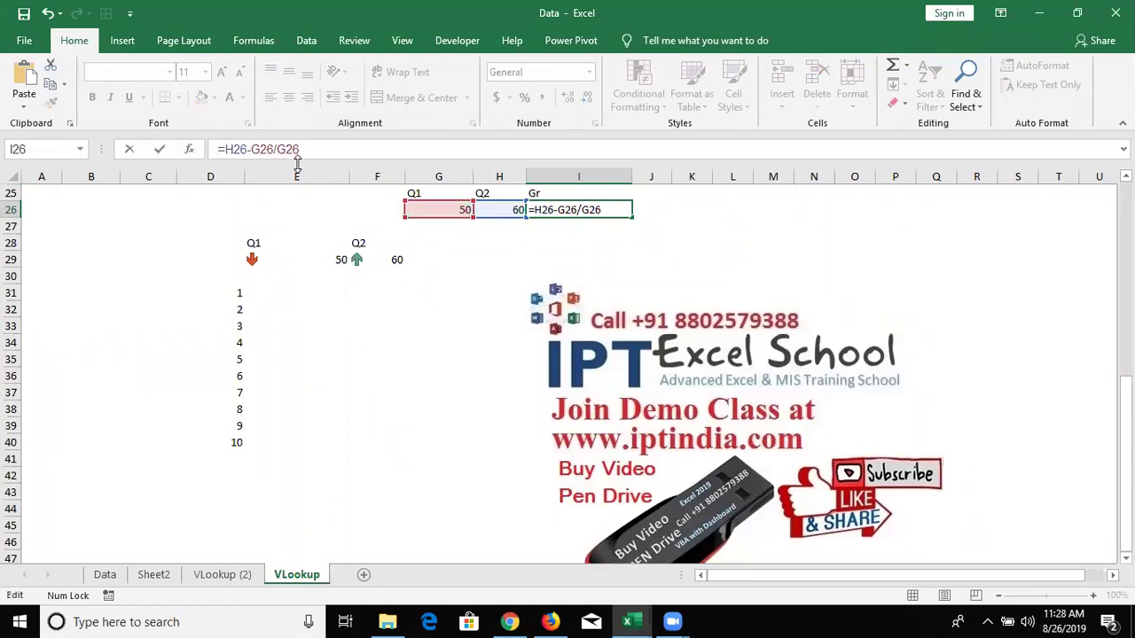
pyautogui.write('(')
pyautogui.press('Right')
pyautogui.press('Right')
pyautogui.press('Right')
pyautogui.press('Right')
pyautogui.press('Right')
pyautogui.press('Right')
pyautogui.write(')')
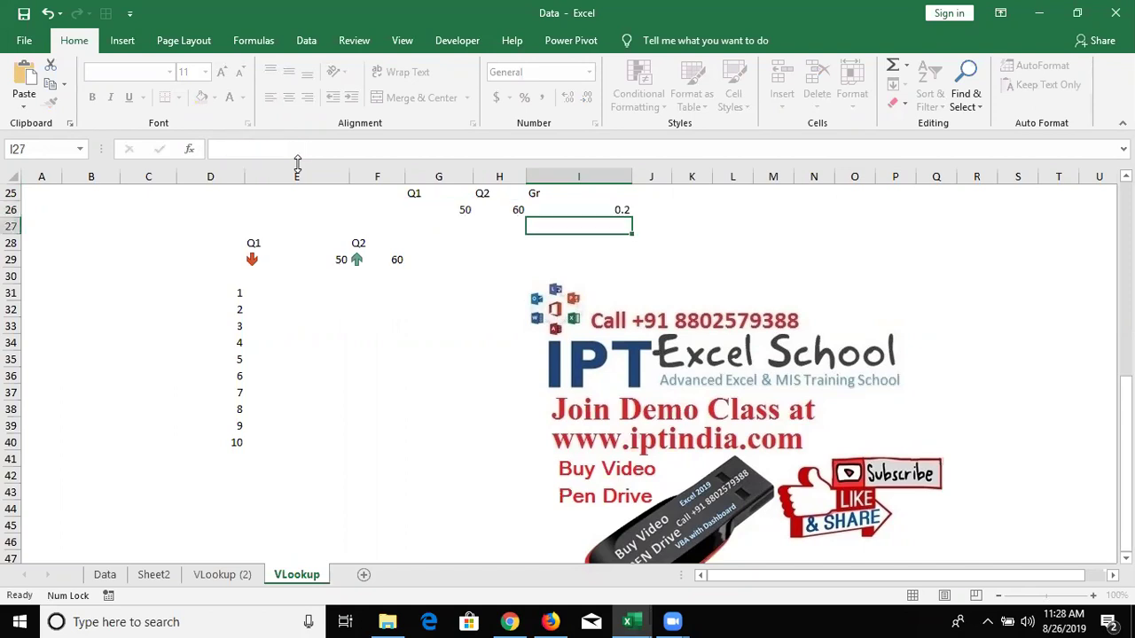
pyautogui.hotkey('ctrl', 'Return')
pyautogui.click(529, 103)
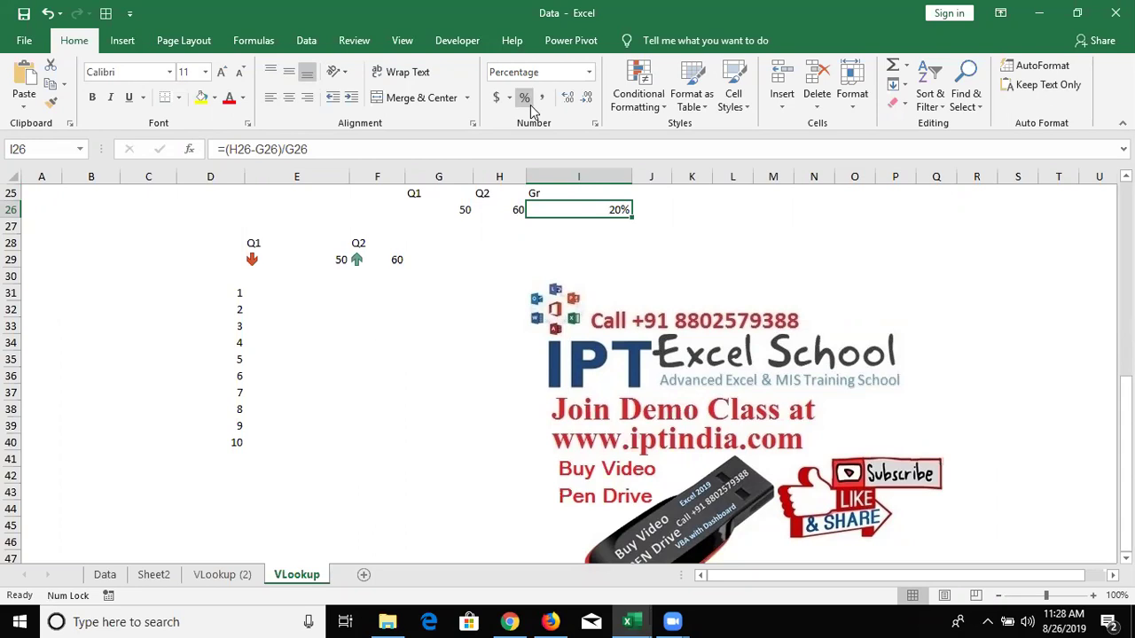
# Step: Apply the 3 Arrows icon set to the growth cell I26
pyautogui.click(638, 88)
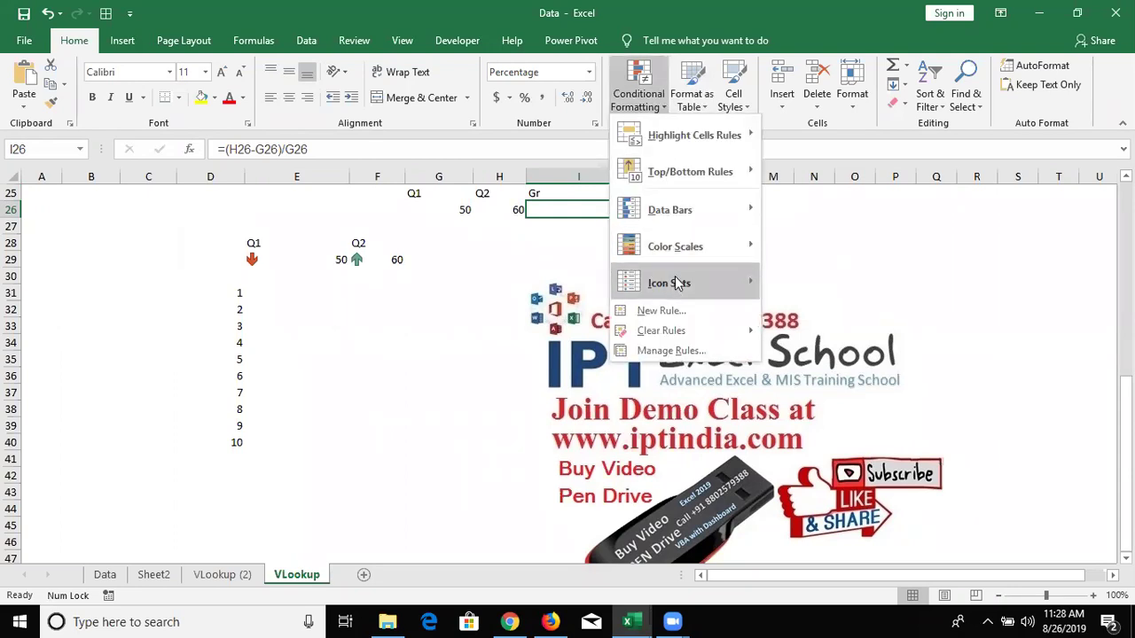
pyautogui.moveTo(678, 286)
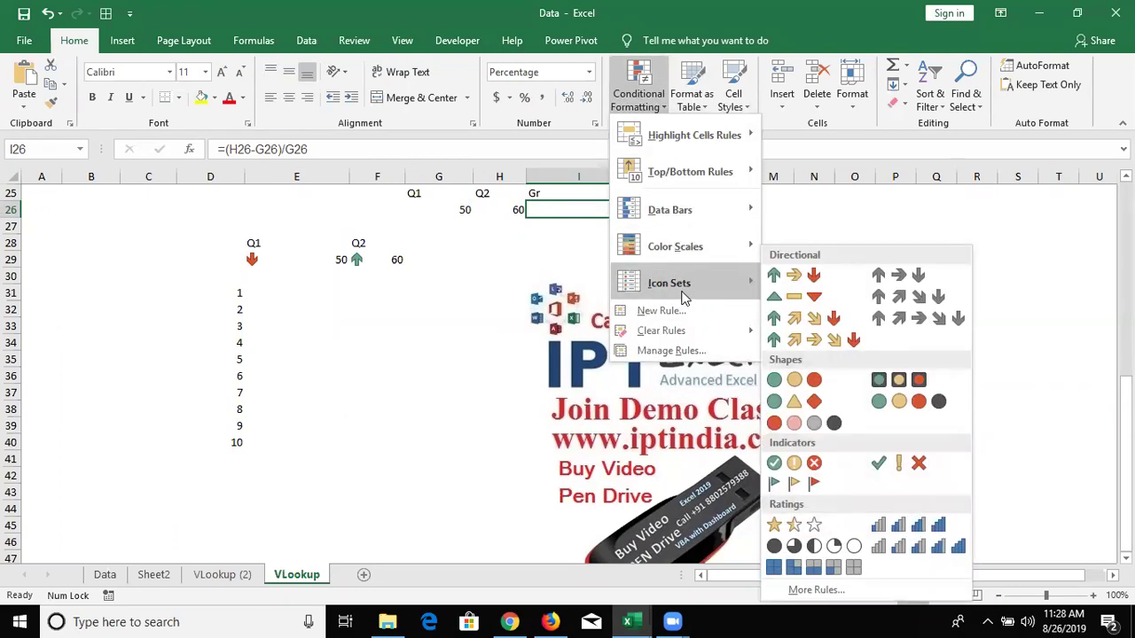
pyautogui.click(783, 276)
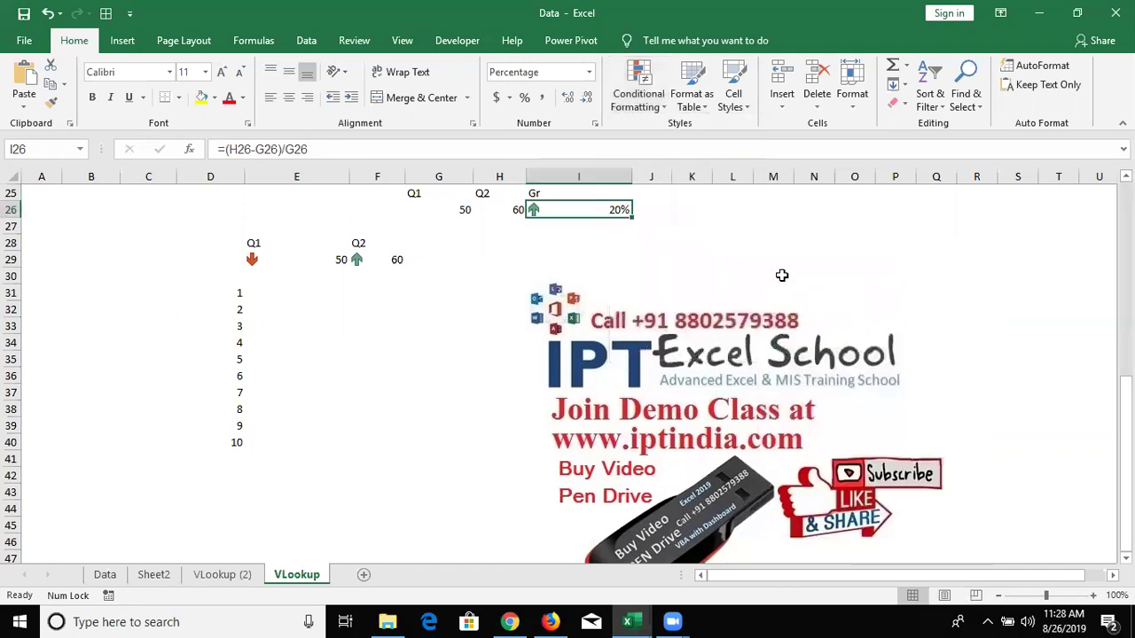
pyautogui.rightClick(611, 210)
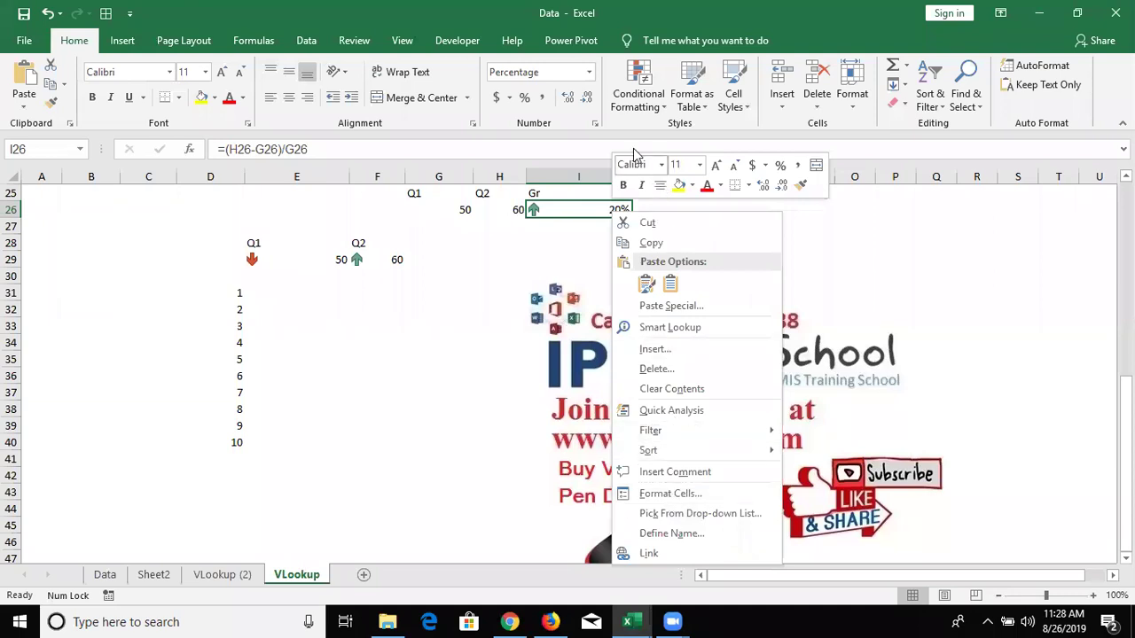
pyautogui.press('Escape')
# Step: Open the Icon Set rule for $I$26 from Manage Rules for editing
pyautogui.click(623, 95)
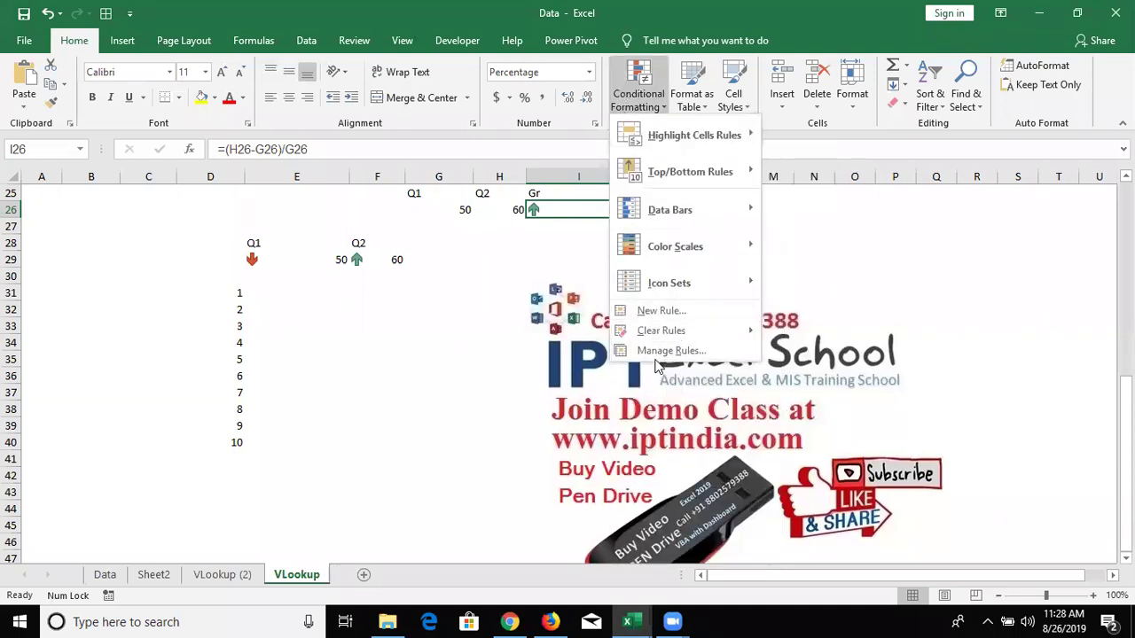
pyautogui.click(656, 357)
pyautogui.click(708, 277)
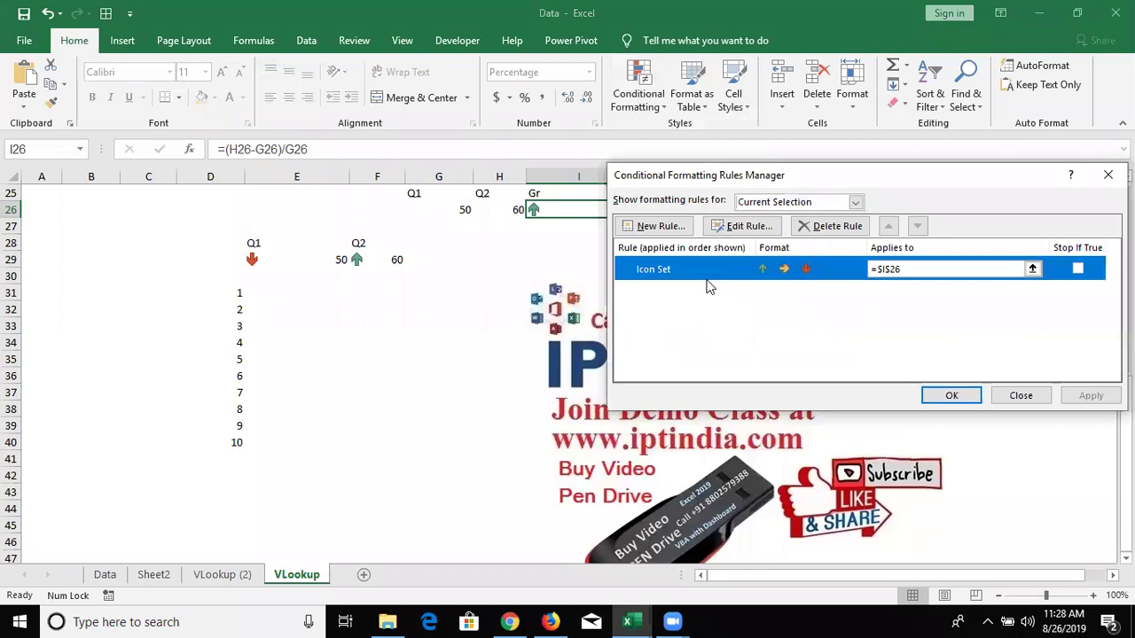
pyautogui.press('Escape')
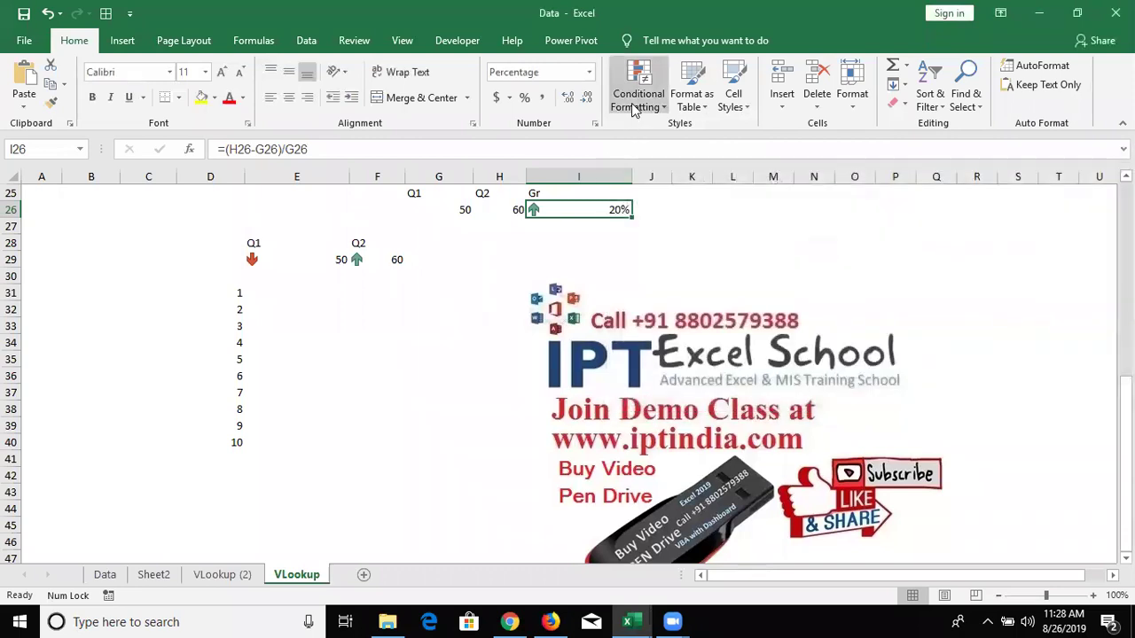
pyautogui.click(634, 104)
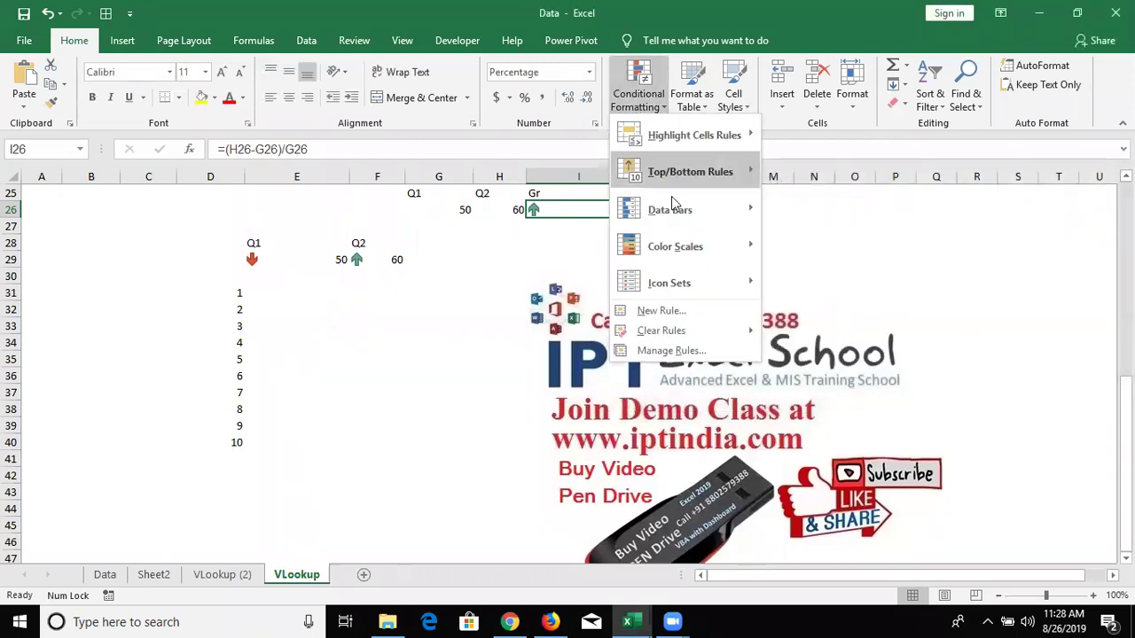
pyautogui.click(669, 351)
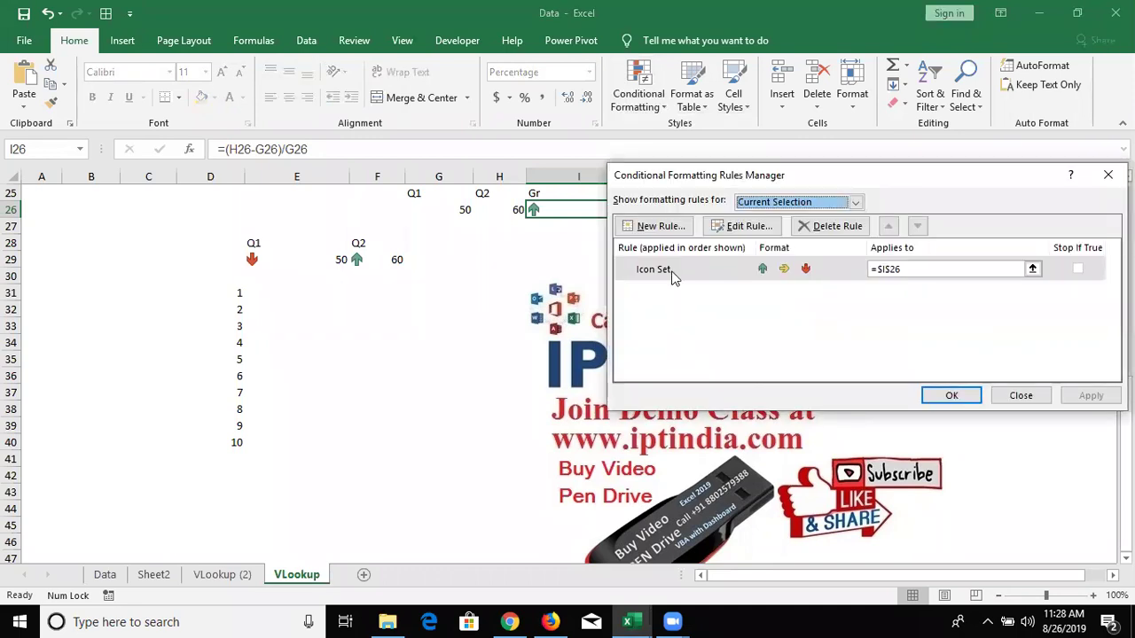
pyautogui.doubleClick(671, 275)
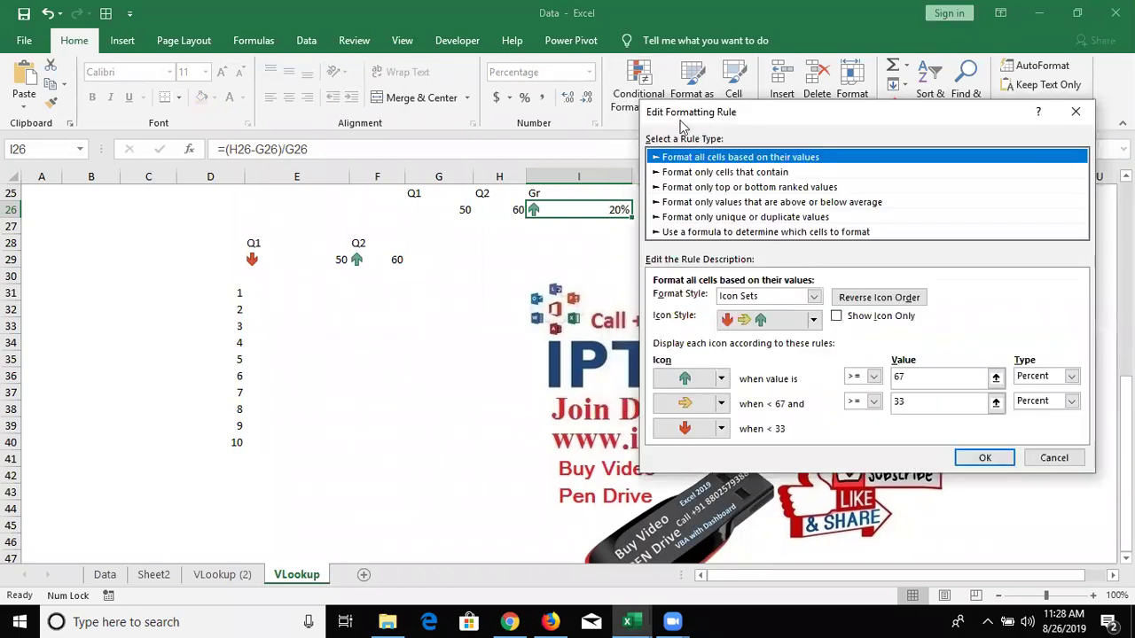
# Step: Set both arrow thresholds to Number type with value 0, then apply and confirm the rule
pyautogui.moveTo(683, 127); pyautogui.dragTo(107, 116)
pyautogui.click(495, 364)
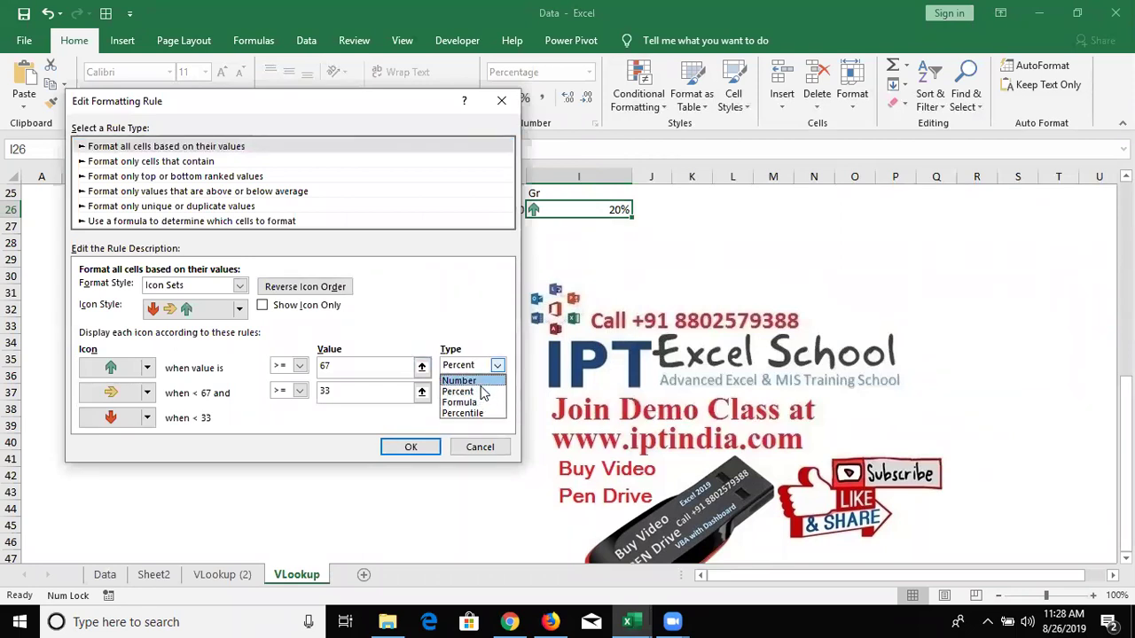
pyautogui.click(479, 380)
pyautogui.click(481, 402)
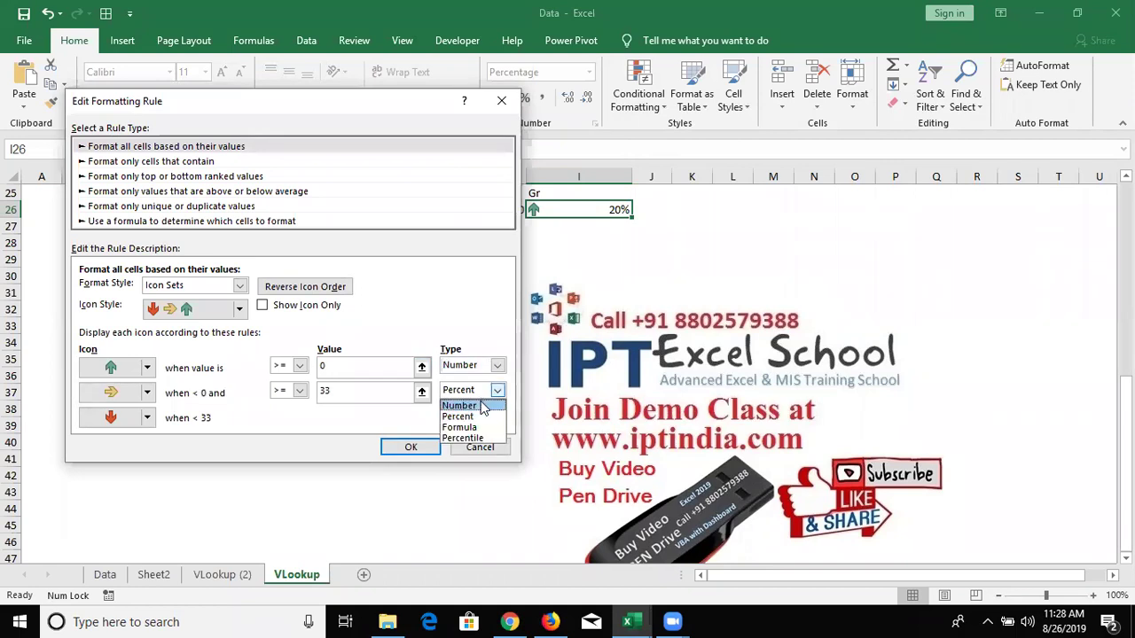
pyautogui.click(485, 415)
pyautogui.click(322, 368)
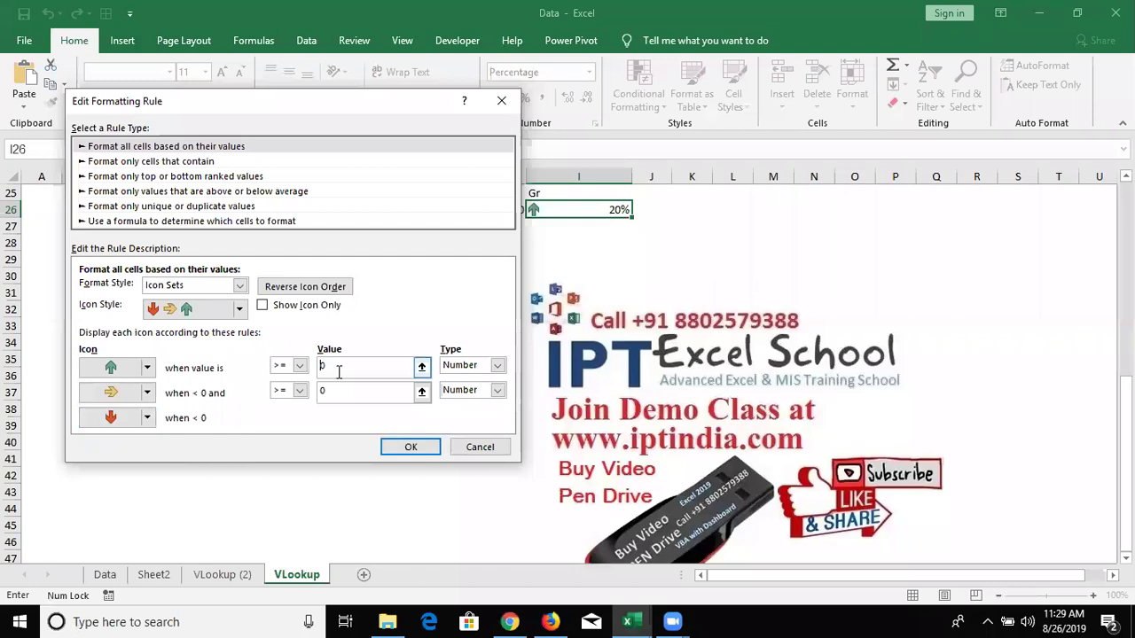
pyautogui.click(408, 446)
pyautogui.click(1092, 397)
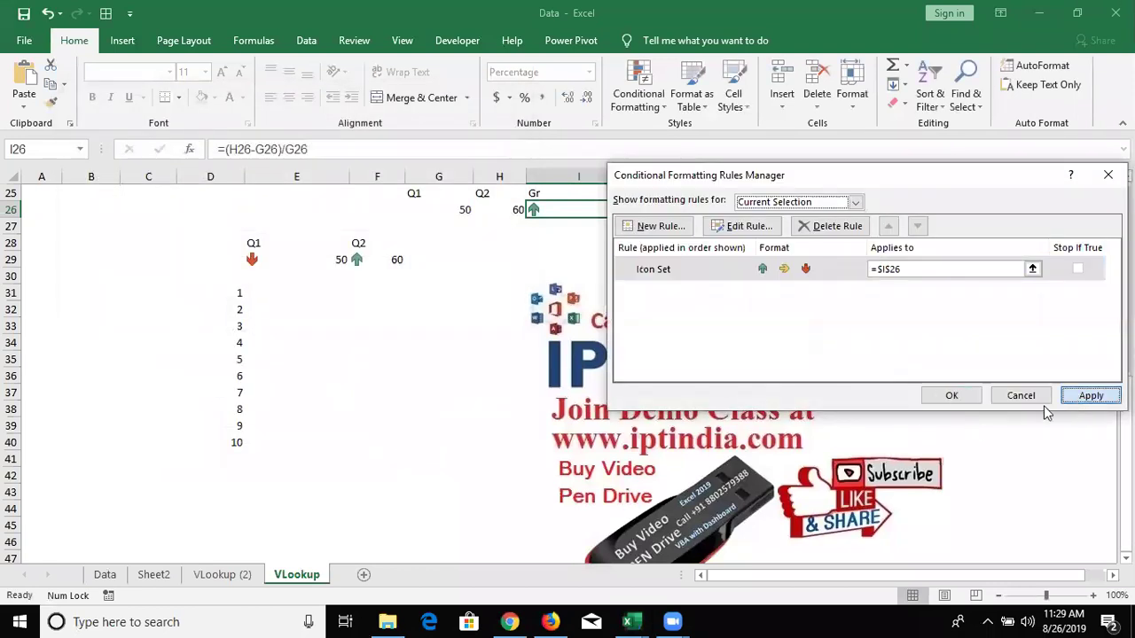
pyautogui.click(951, 396)
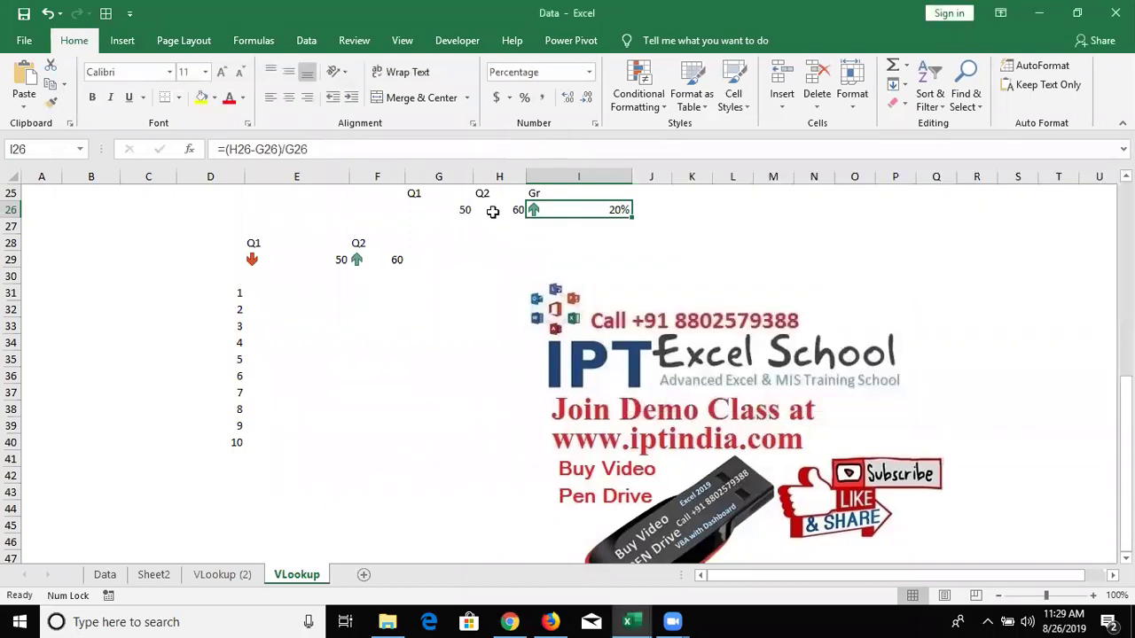
# Step: Change the Q2 value in H26 to 52, then to 49
pyautogui.click(492, 211)
pyautogui.write('52')
pyautogui.press('Return')
pyautogui.click(493, 211)
pyautogui.write('49')
pyautogui.press('Return')
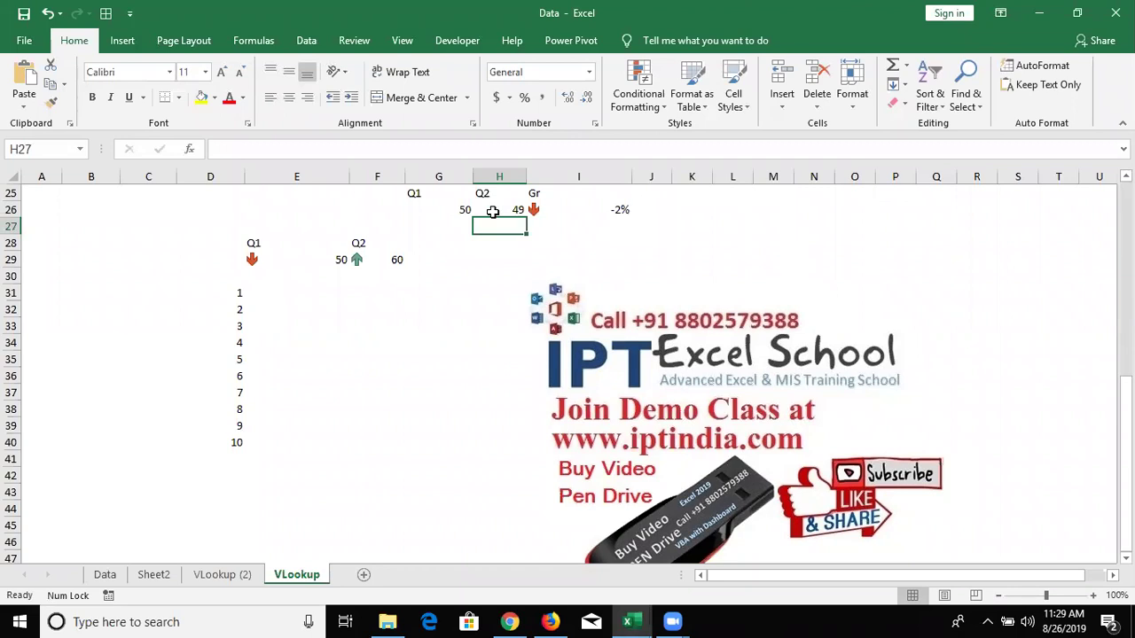
# Step: Check that I26 now shows -2% with a red down arrow, then select the arrow values 50 and 60
pyautogui.press('Up')
pyautogui.press('Right')
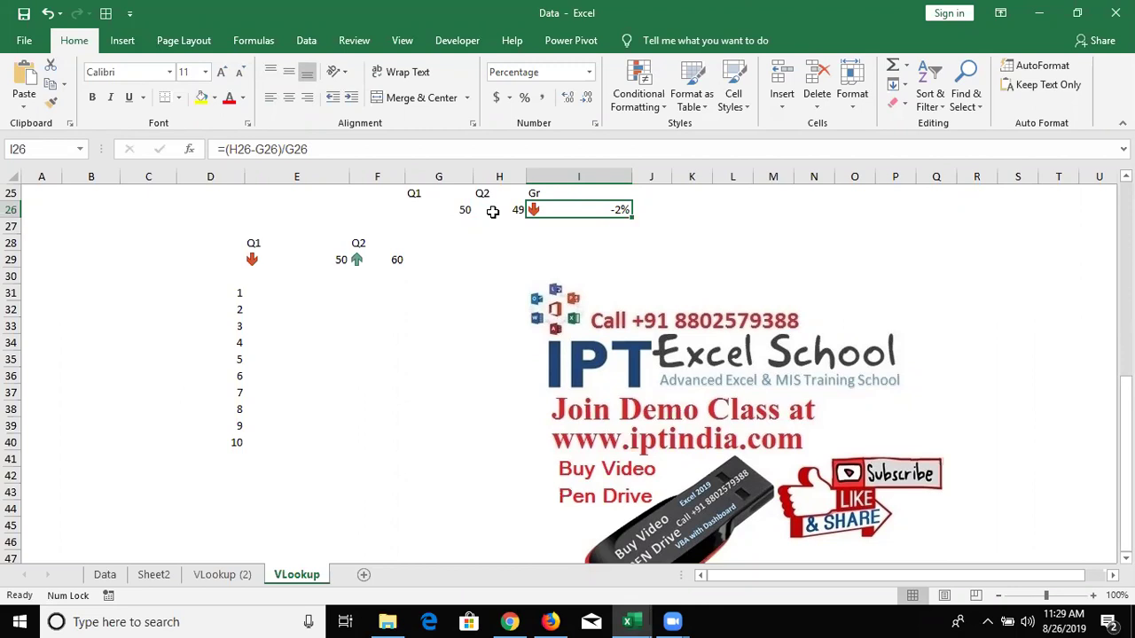
pyautogui.click(492, 211)
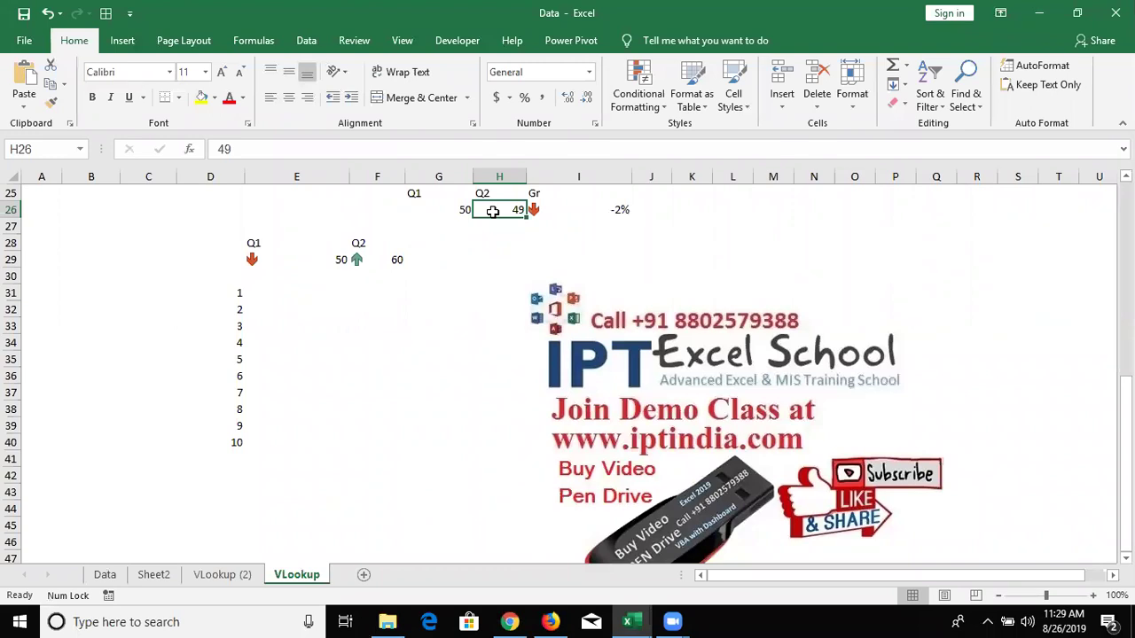
pyautogui.press('Right')
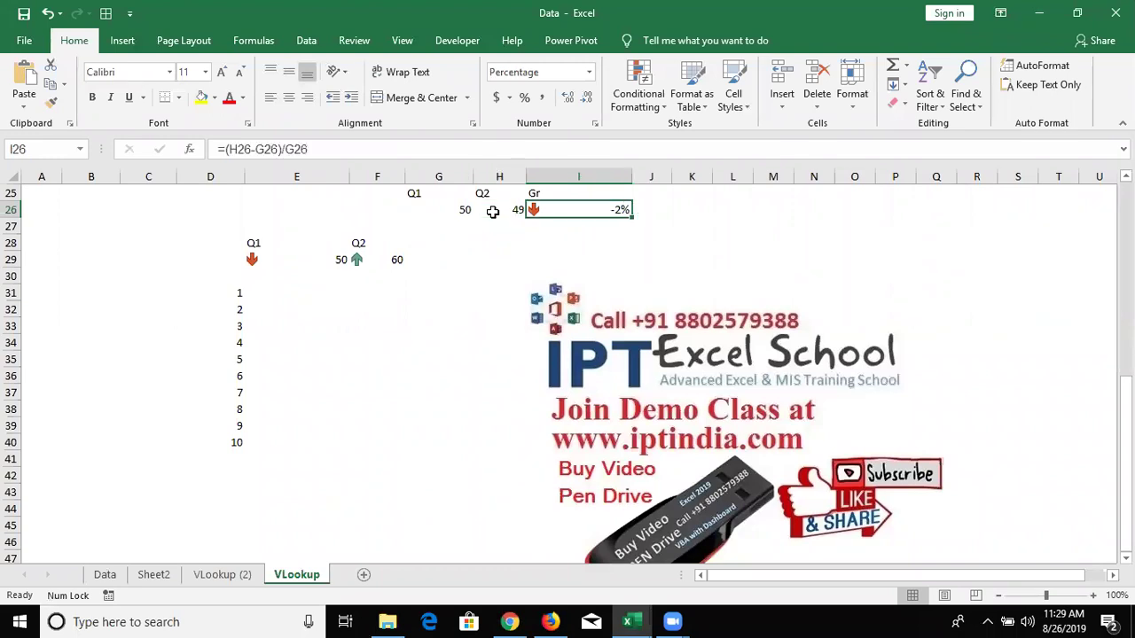
pyautogui.press('Right')
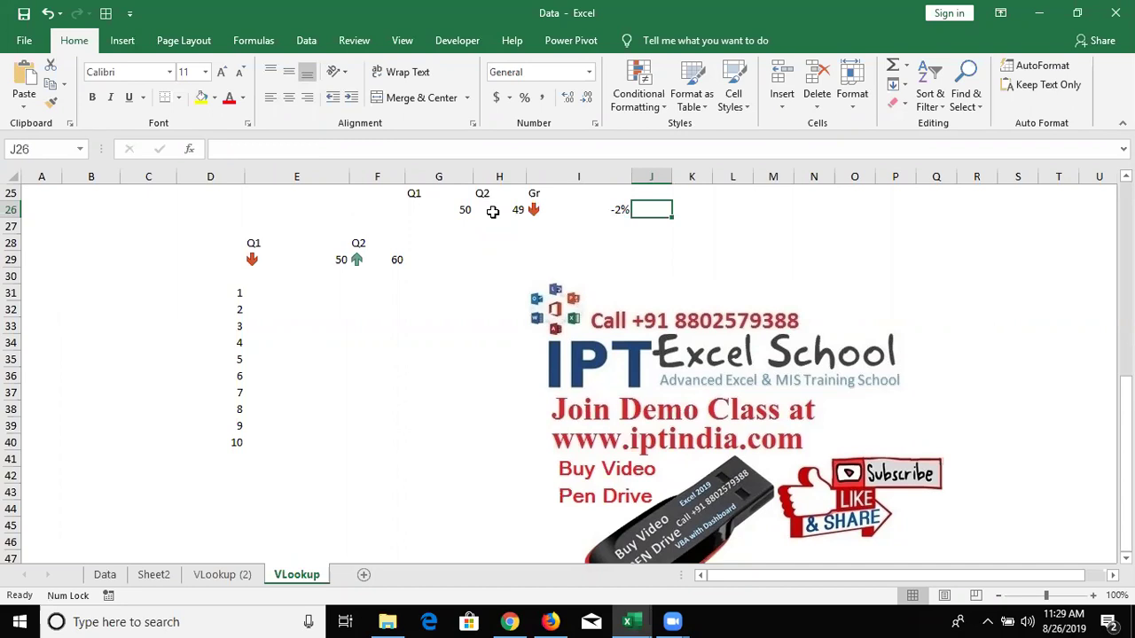
pyautogui.press('Left')
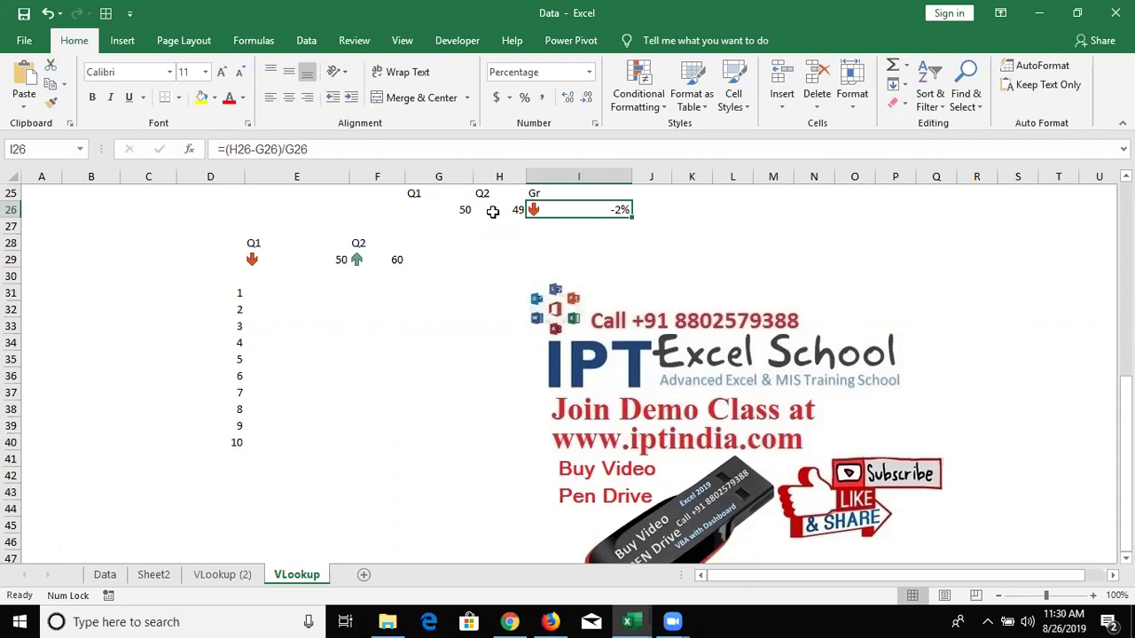
pyautogui.moveTo(306, 259); pyautogui.dragTo(363, 264)
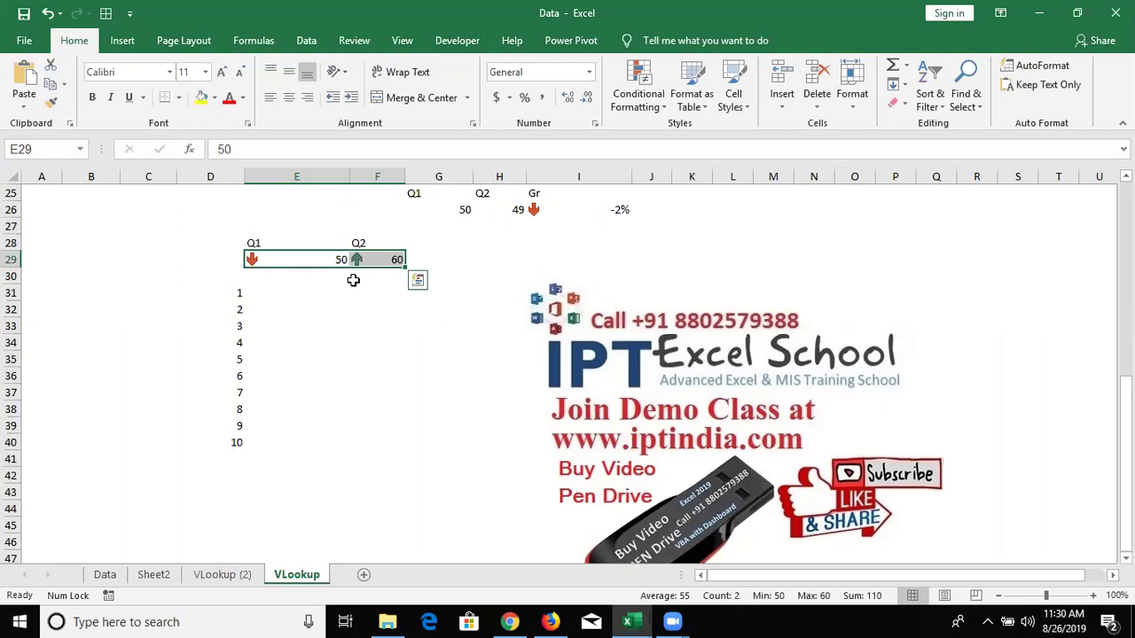
# Step: Replace the Q1 and Q2 headings in E28:F28 with Delhi and Mumbai, then review the values beneath
pyautogui.click(478, 215)
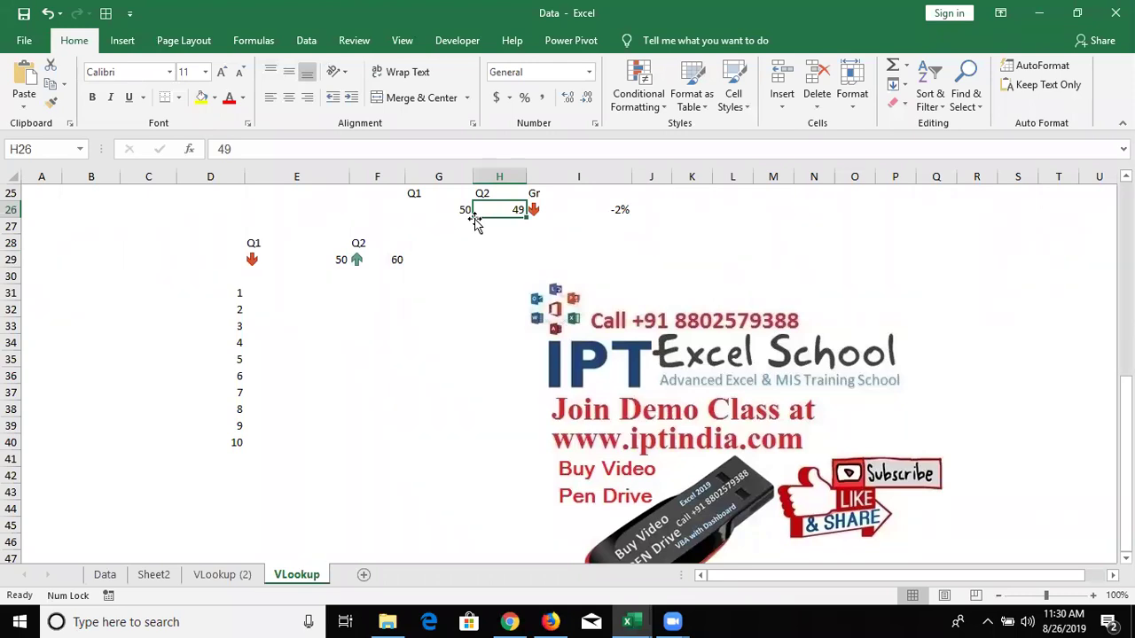
pyautogui.press('Left')
pyautogui.press('Left')
pyautogui.press('Left')
pyautogui.press('Left')
pyautogui.press('Right')
pyautogui.press('Down')
pyautogui.press('Down')
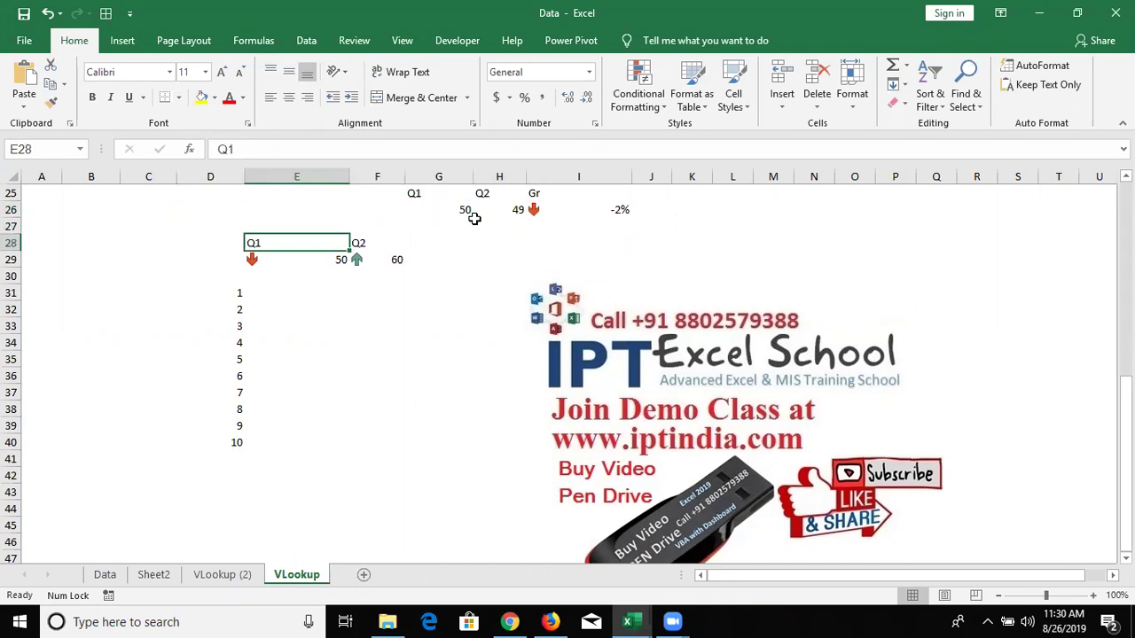
pyautogui.write('Delhi')
pyautogui.press('Tab')
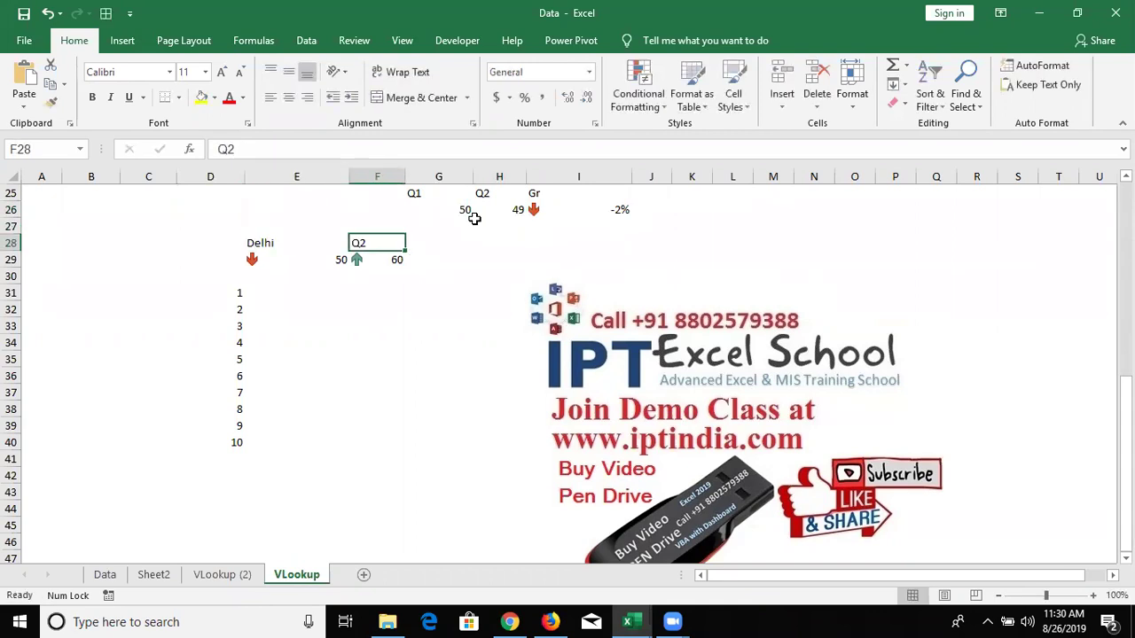
pyautogui.write('Mumbai')
pyautogui.press('Return')
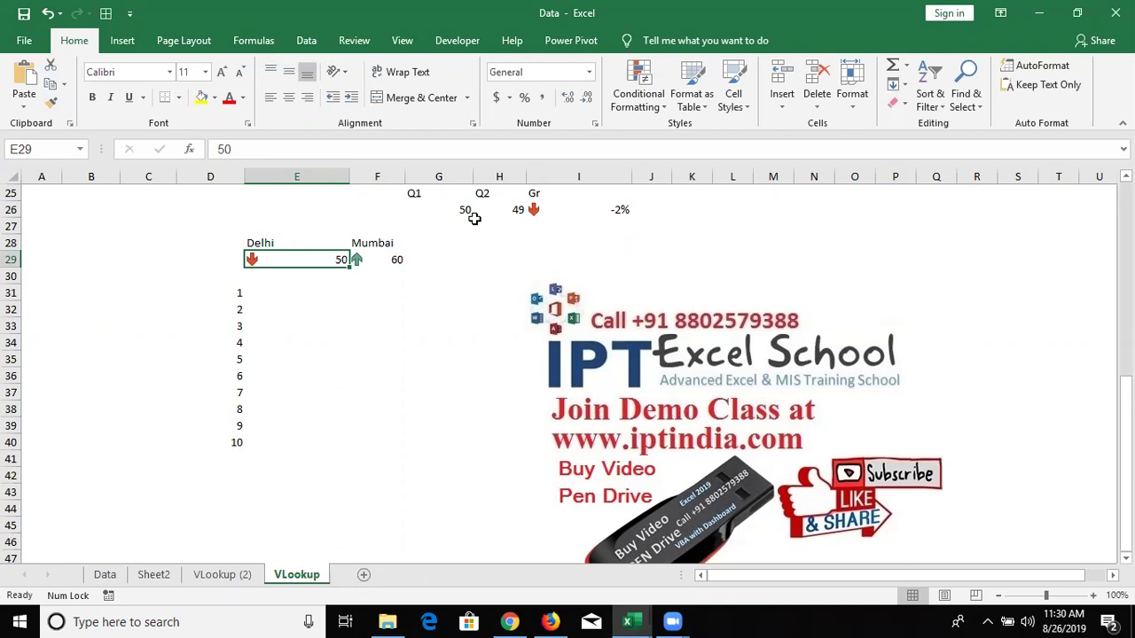
pyautogui.press('Right')
pyautogui.press('Left')
pyautogui.press('Right')
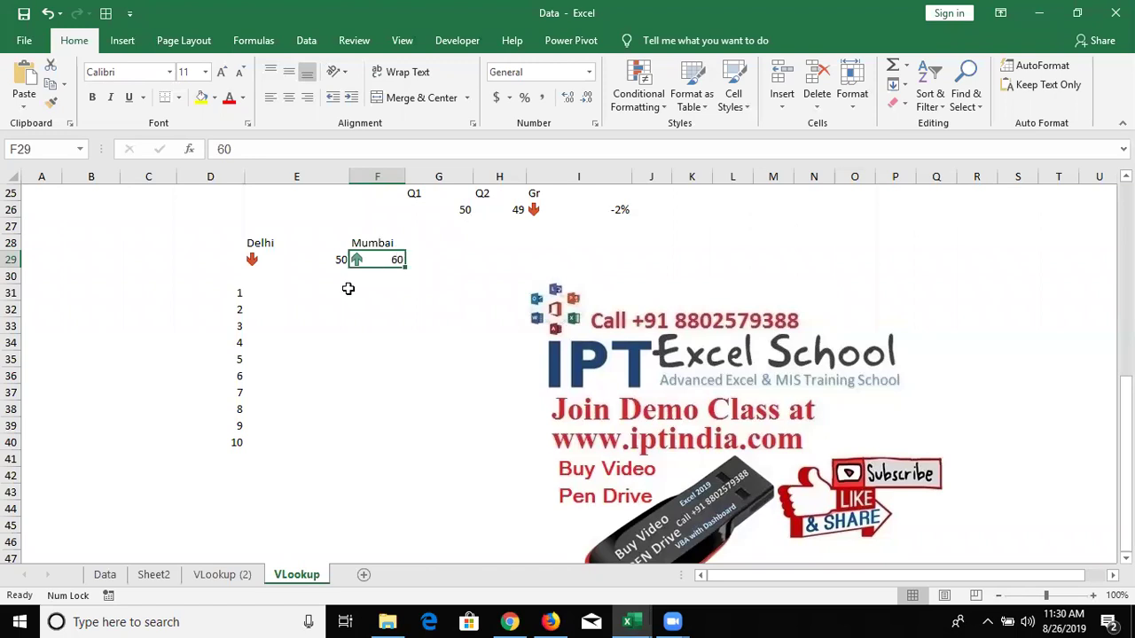
# Step: Switch to the Data sheet and browse Data Bars, Color Scales, Icon Sets and Highlight Cells Rules
pyautogui.click(110, 579)
pyautogui.click(654, 100)
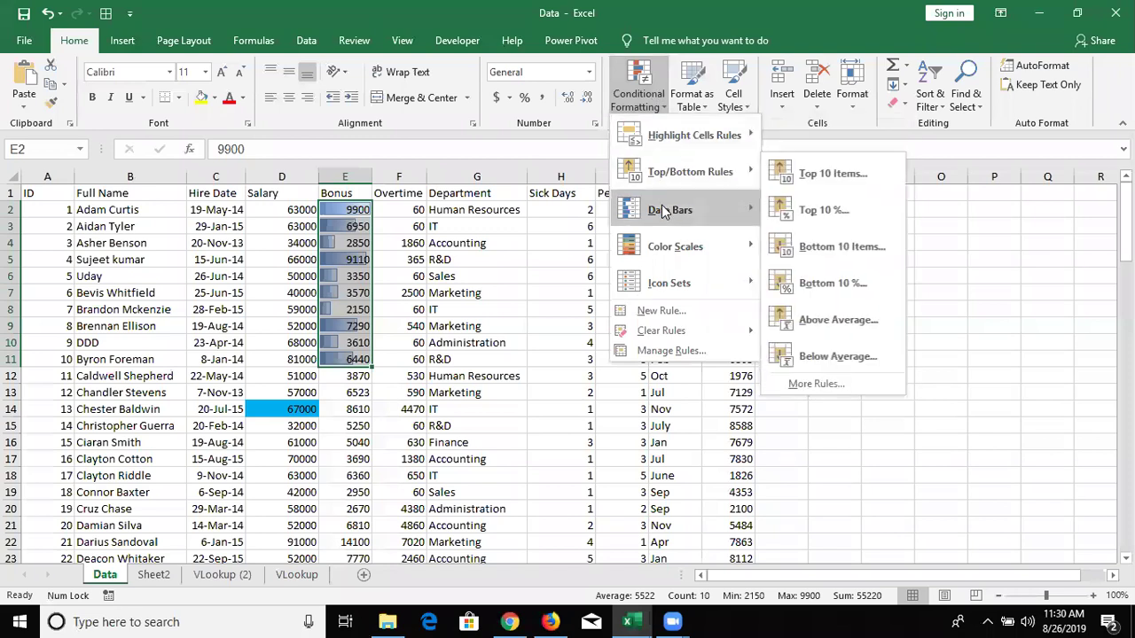
pyautogui.moveTo(666, 247)
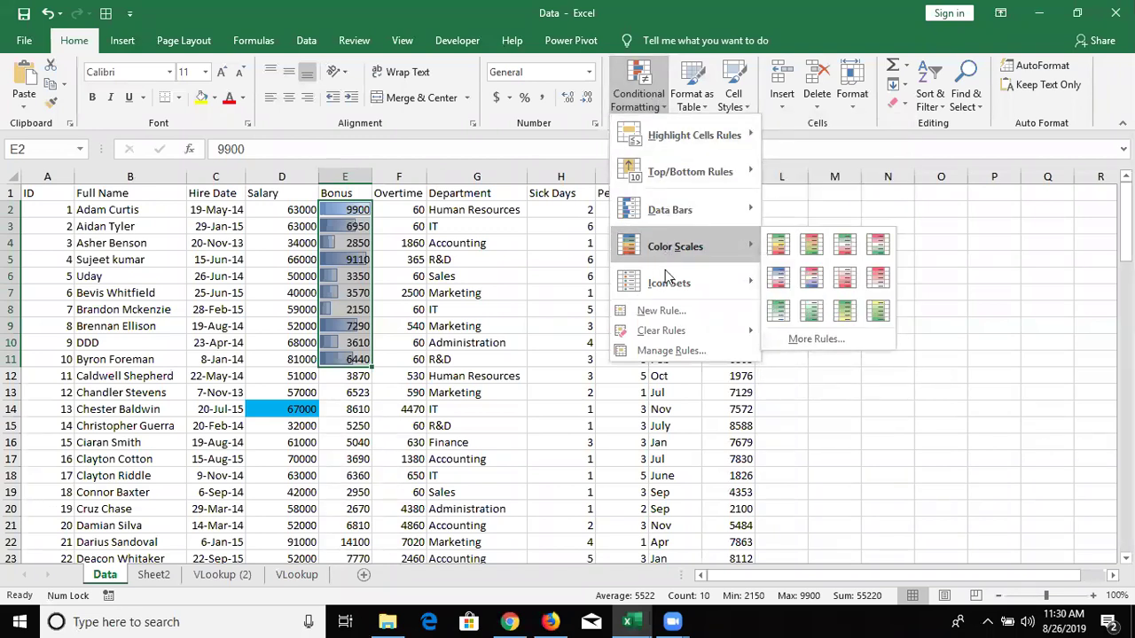
pyautogui.moveTo(666, 287)
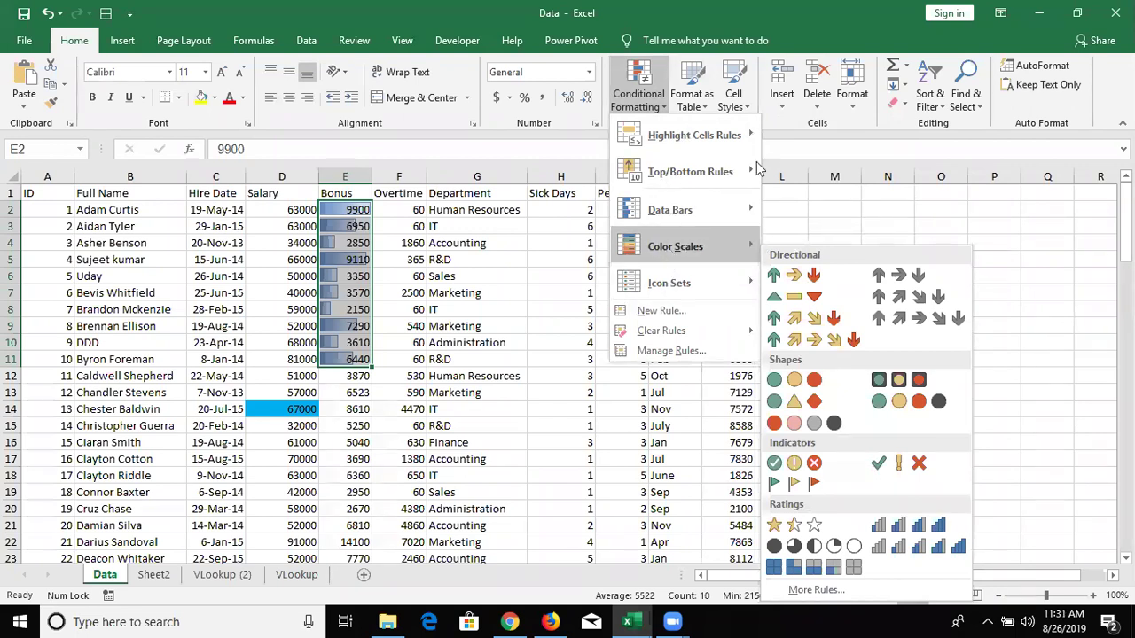
pyautogui.moveTo(725, 131)
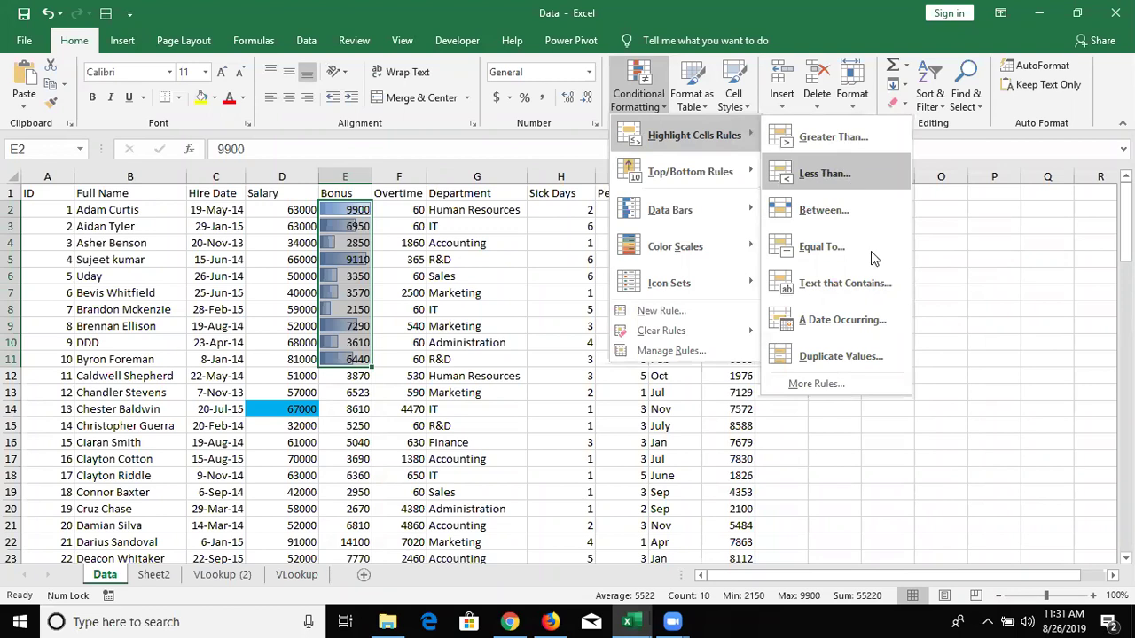
# Step: Start a new highlight rule and try a Specific Text 'beginning with' condition and its format settings
pyautogui.click(856, 383)
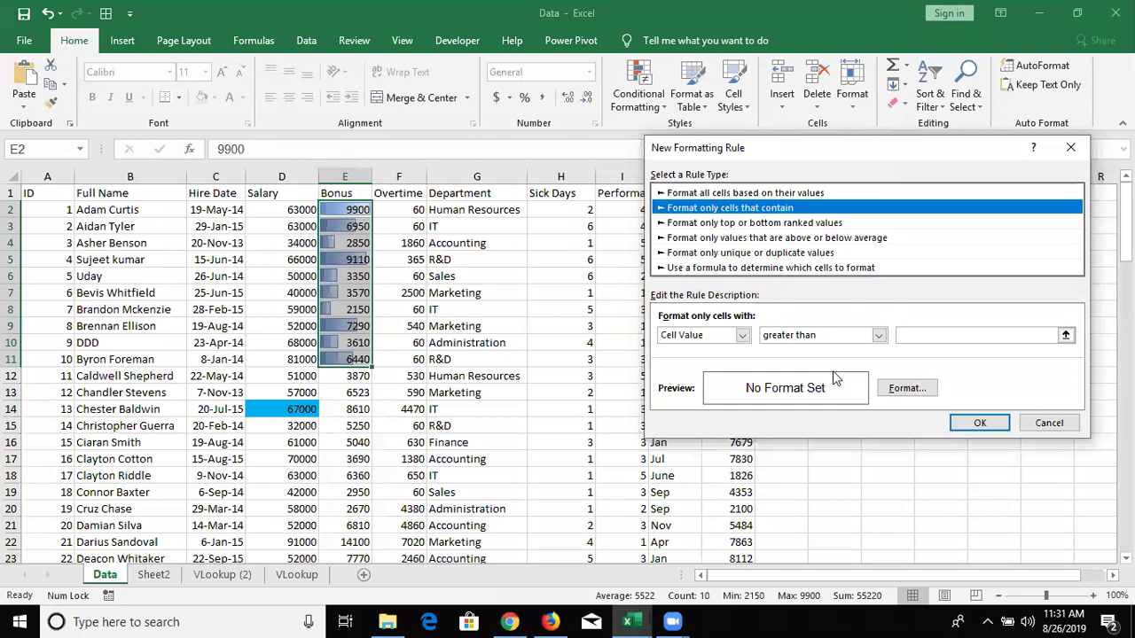
pyautogui.click(773, 337)
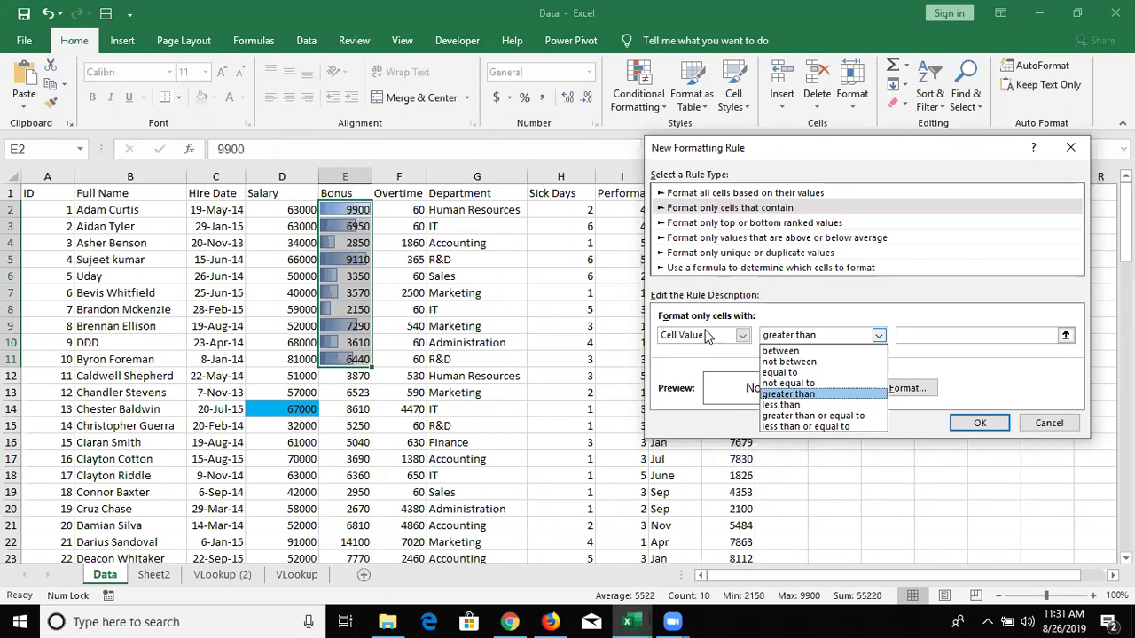
pyautogui.click(708, 335)
pyautogui.click(709, 337)
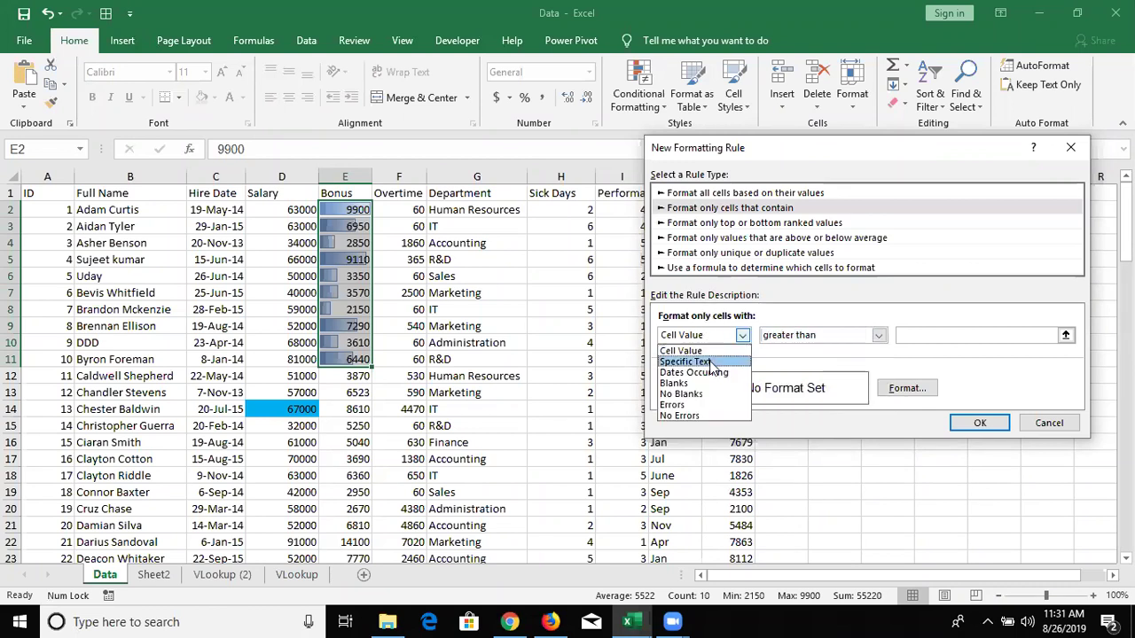
pyautogui.click(709, 362)
pyautogui.click(776, 338)
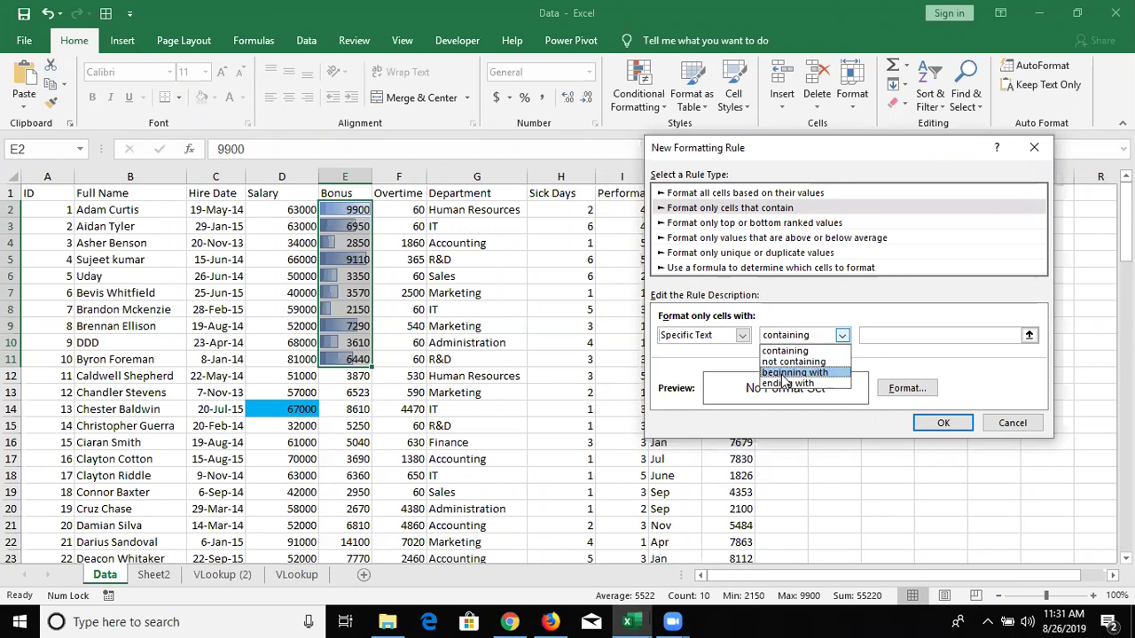
pyautogui.click(784, 373)
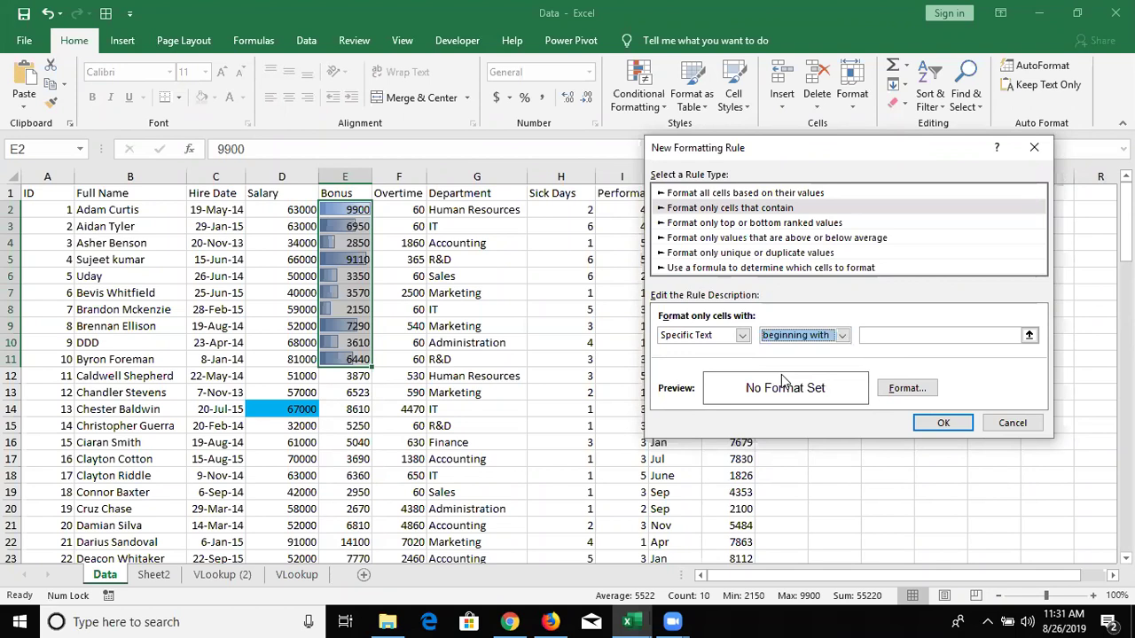
pyautogui.click(886, 391)
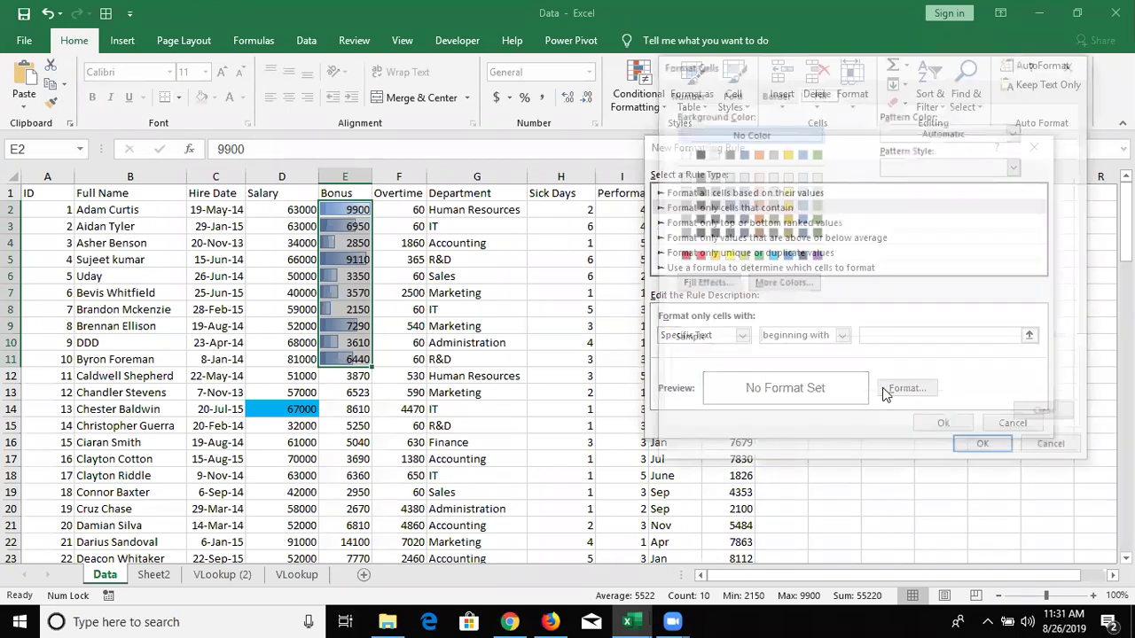
pyautogui.click(1032, 447)
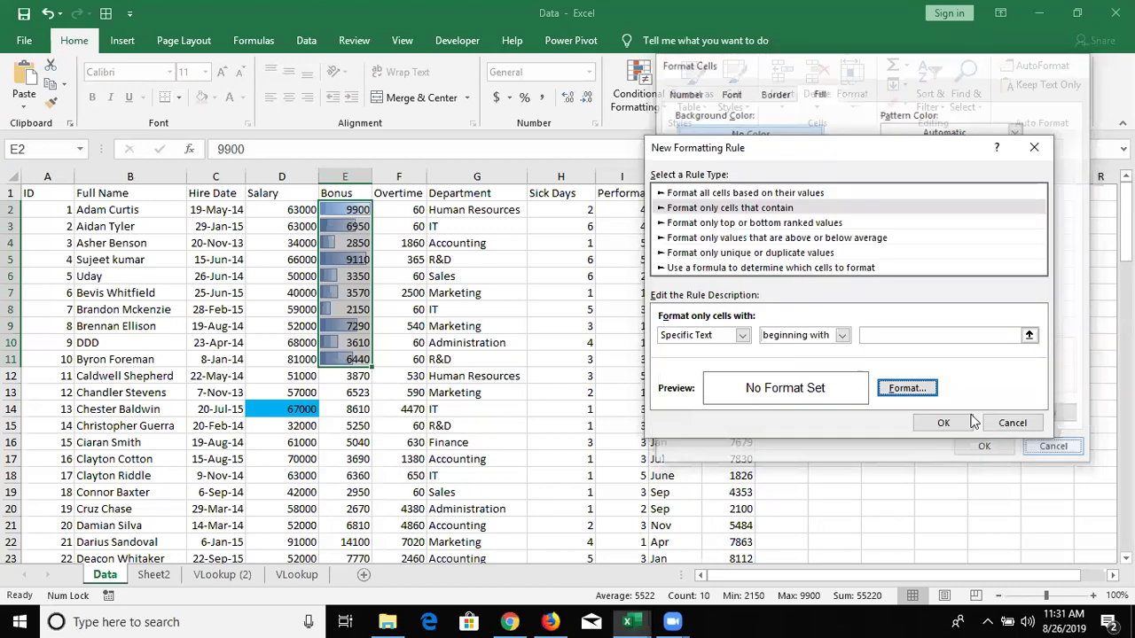
# Step: Switch the rule to a formula-based type, then cancel without adding it
pyautogui.click(729, 335)
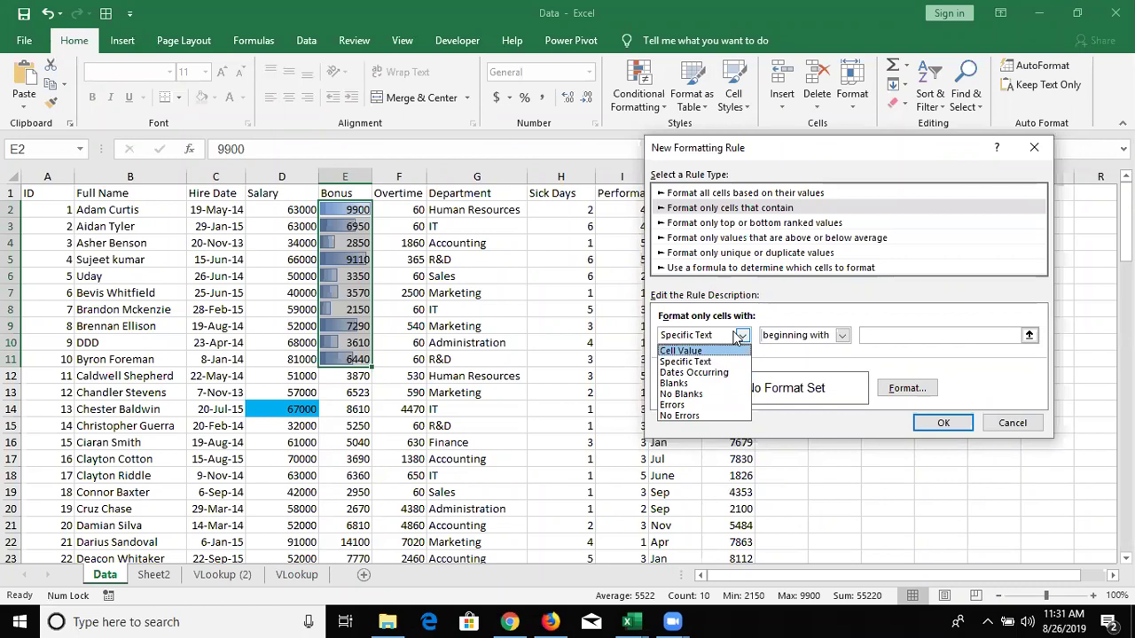
pyautogui.click(738, 276)
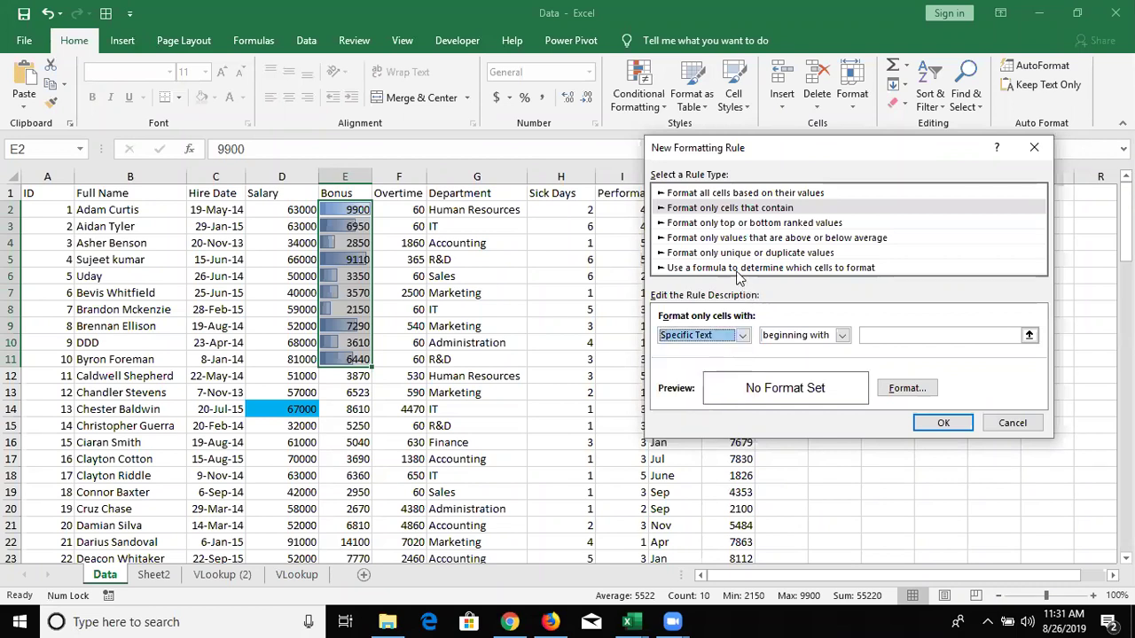
pyautogui.click(738, 276)
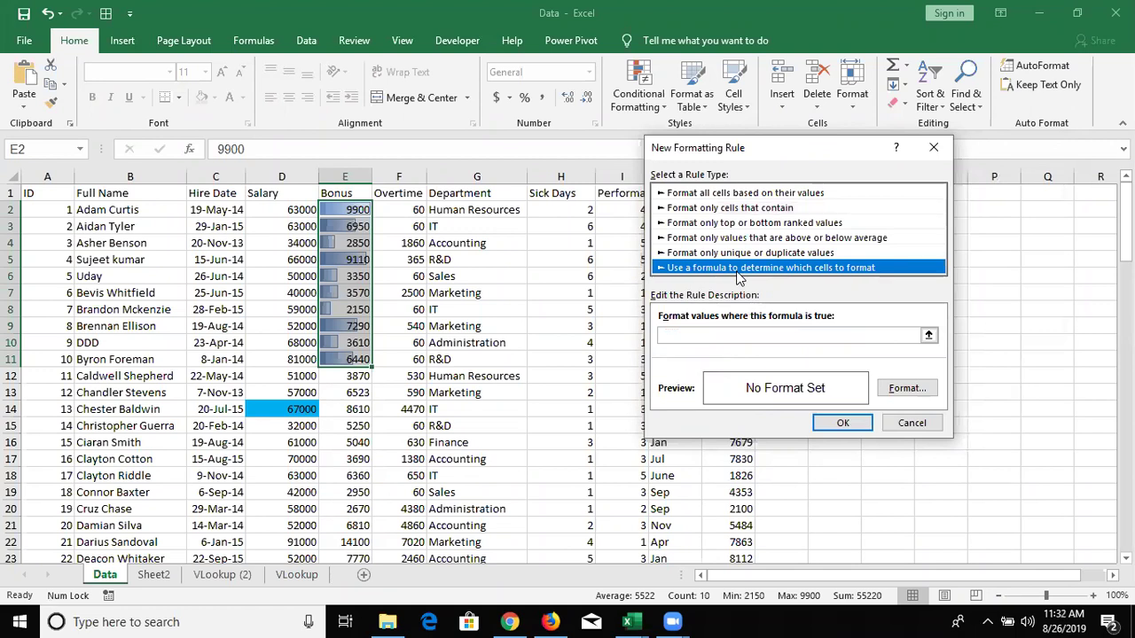
pyautogui.press('Escape')
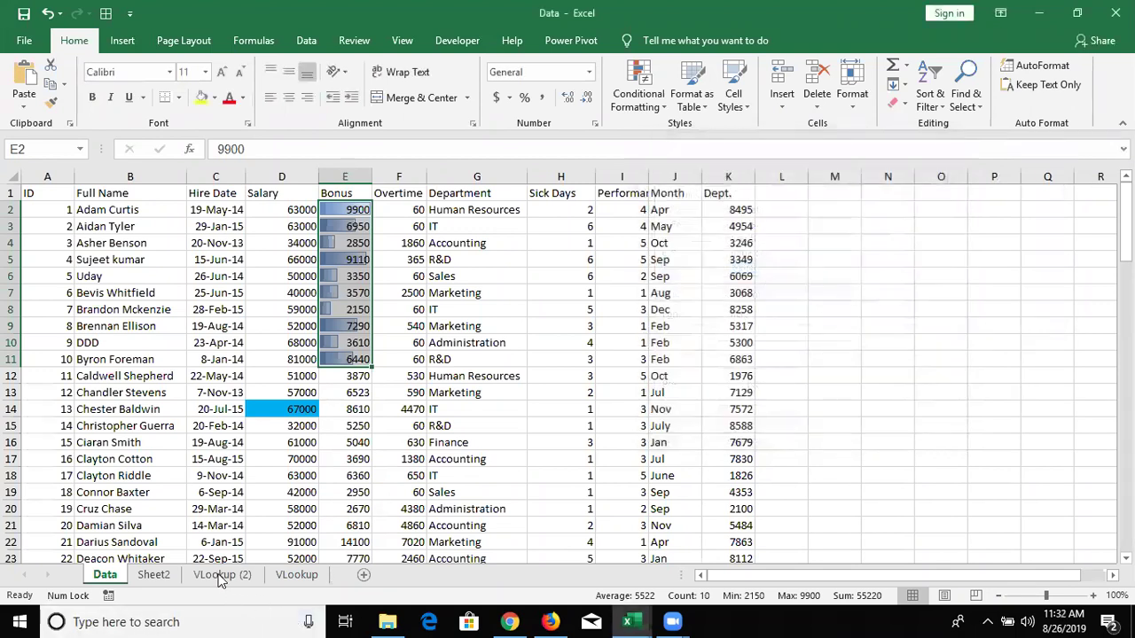
# Step: Switch to the VLookup sheet and look over the lower lookup table's header and ID row
pyautogui.click(222, 575)
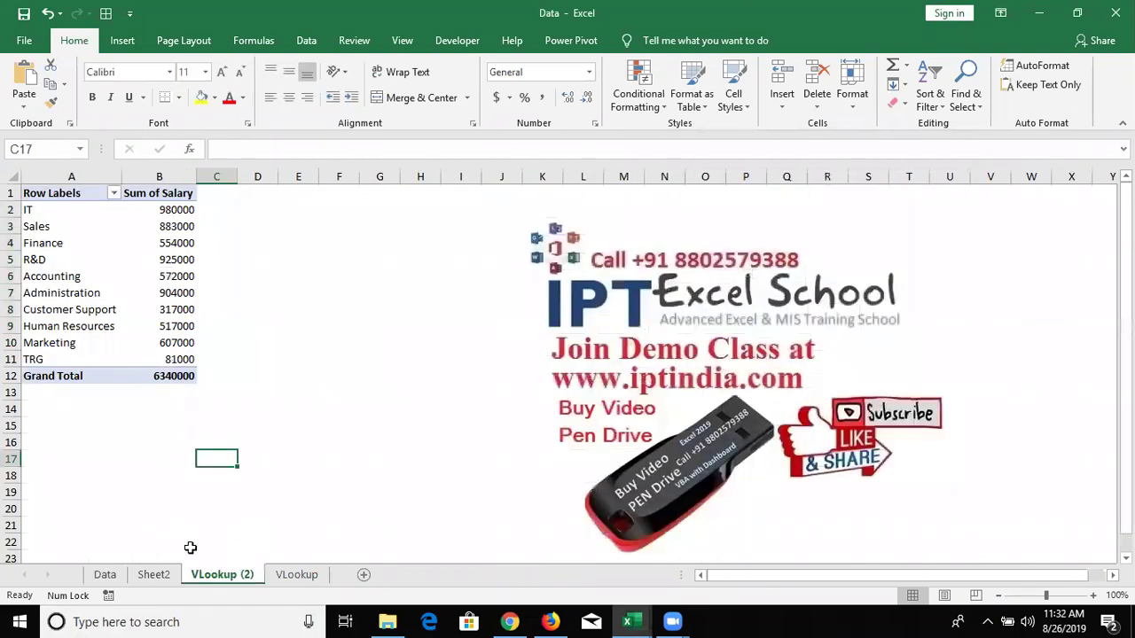
pyautogui.click(293, 575)
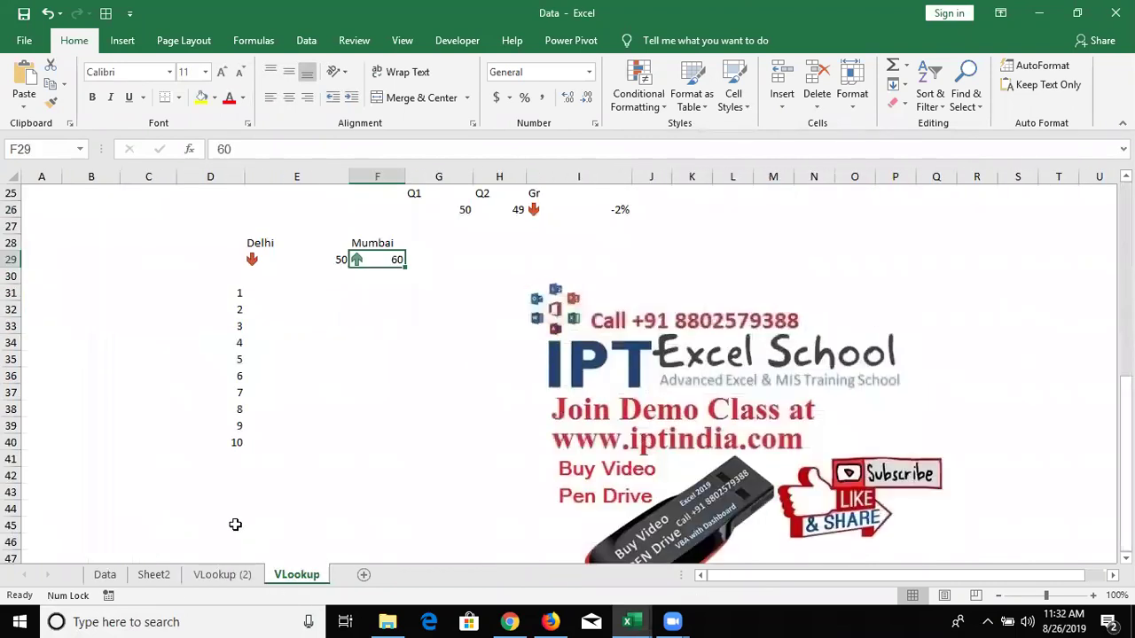
pyautogui.scroll(5, 233, 521)
pyautogui.scroll(2, 252, 492)
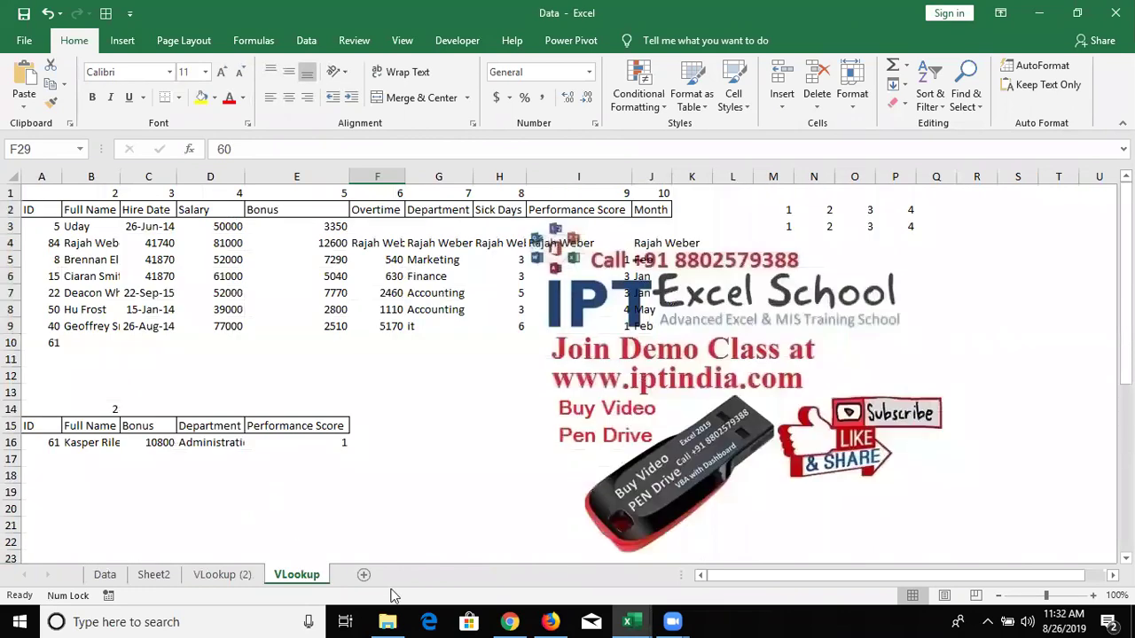
pyautogui.click(257, 494)
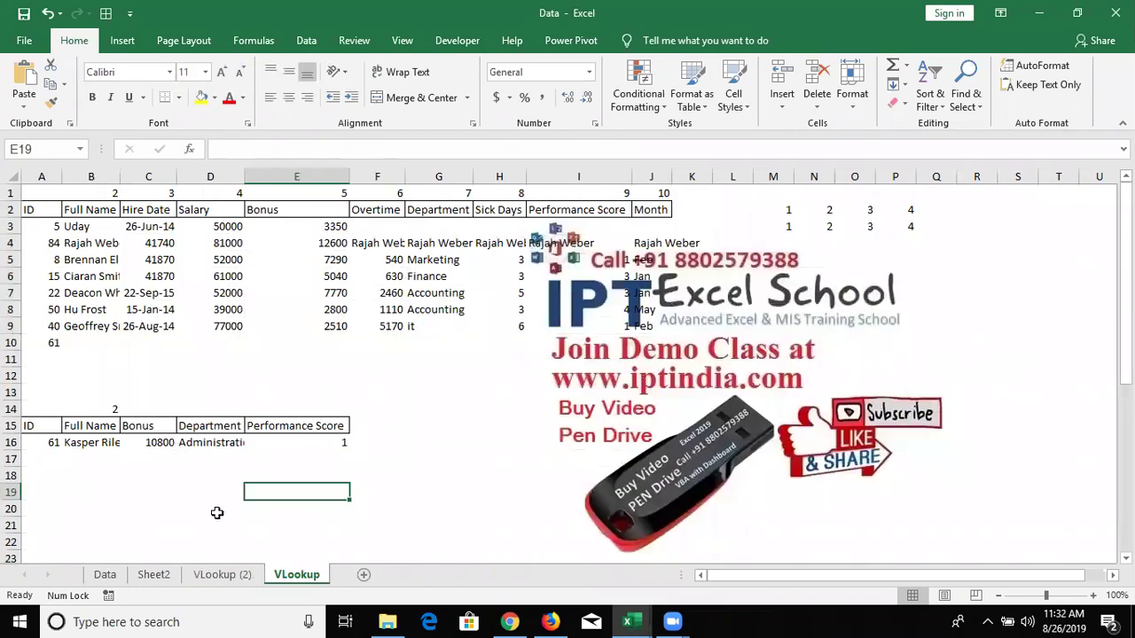
pyautogui.click(46, 429)
pyautogui.press('Right')
pyautogui.press('Right')
pyautogui.press('Right')
pyautogui.press('Right')
pyautogui.press('Down')
pyautogui.press('Left')
pyautogui.press('Left')
pyautogui.press('Left')
pyautogui.press('Left')
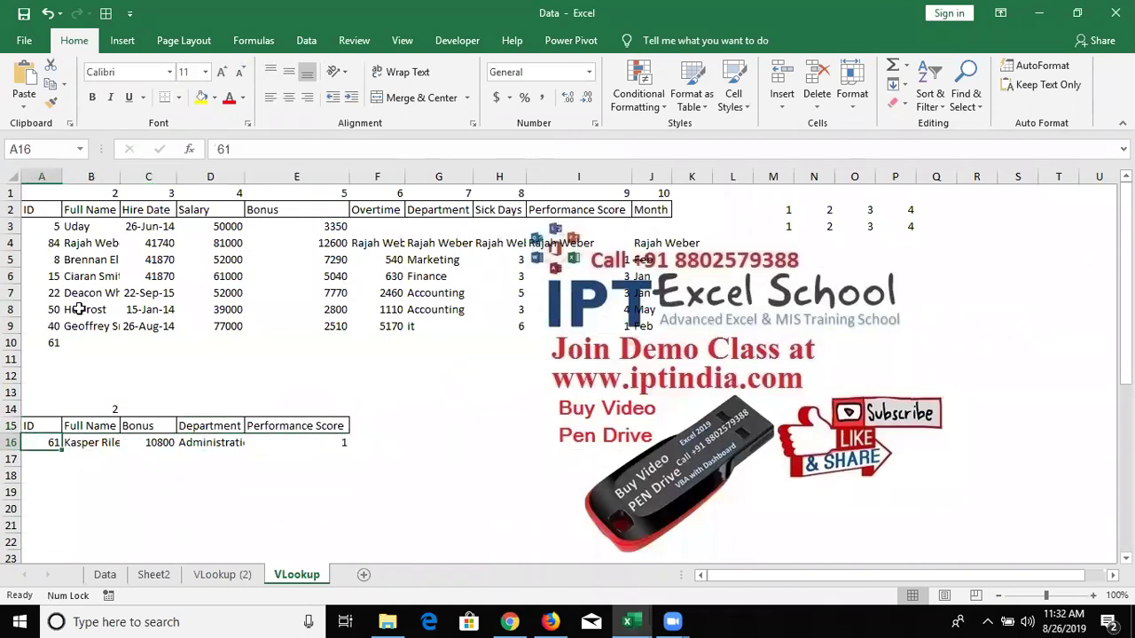
# Step: Enter Hire Date as the third lookup header in C15
pyautogui.click(97, 426)
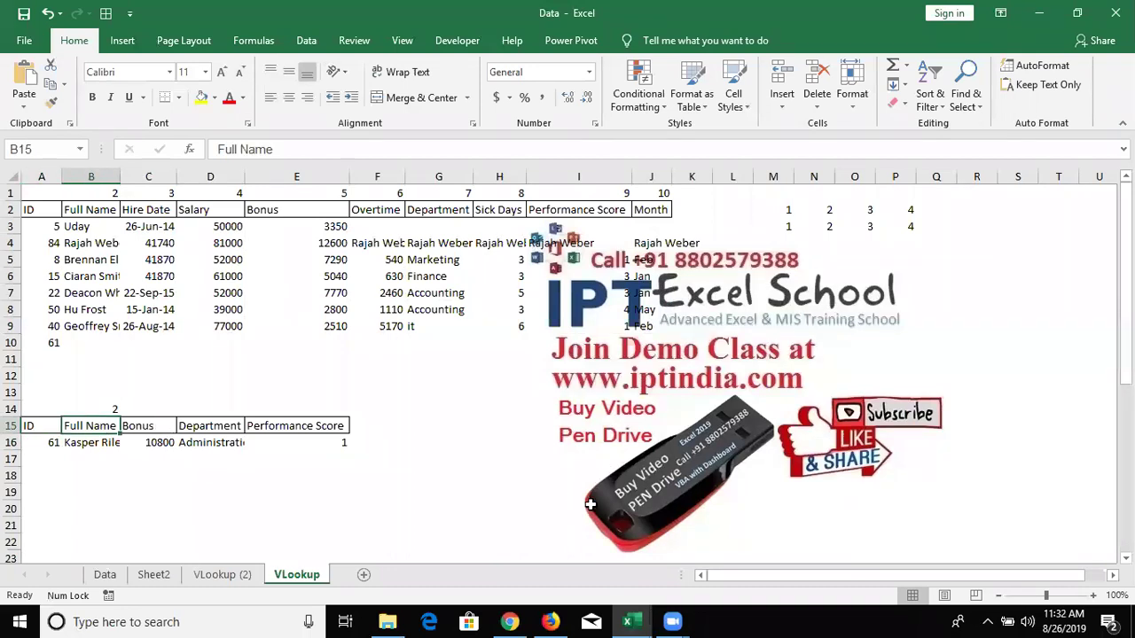
pyautogui.press('Tab')
pyautogui.write('Hire Date')
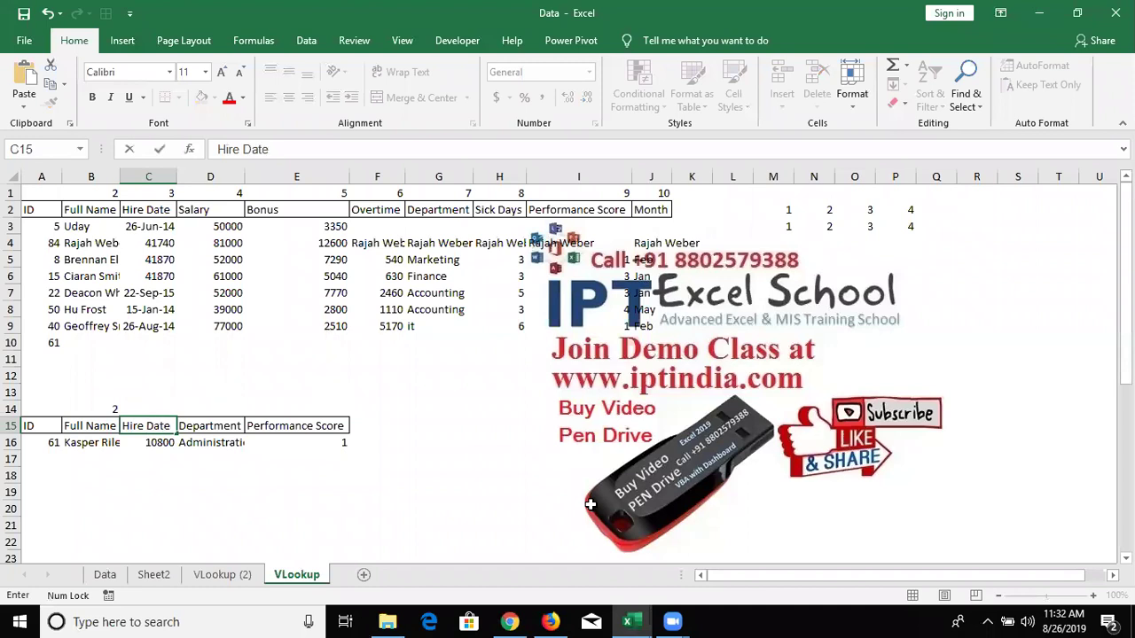
pyautogui.press('Return')
# Step: Format the lookup result in C16 as a date so 42156 shows as 1-Jun-15
pyautogui.press('Up')
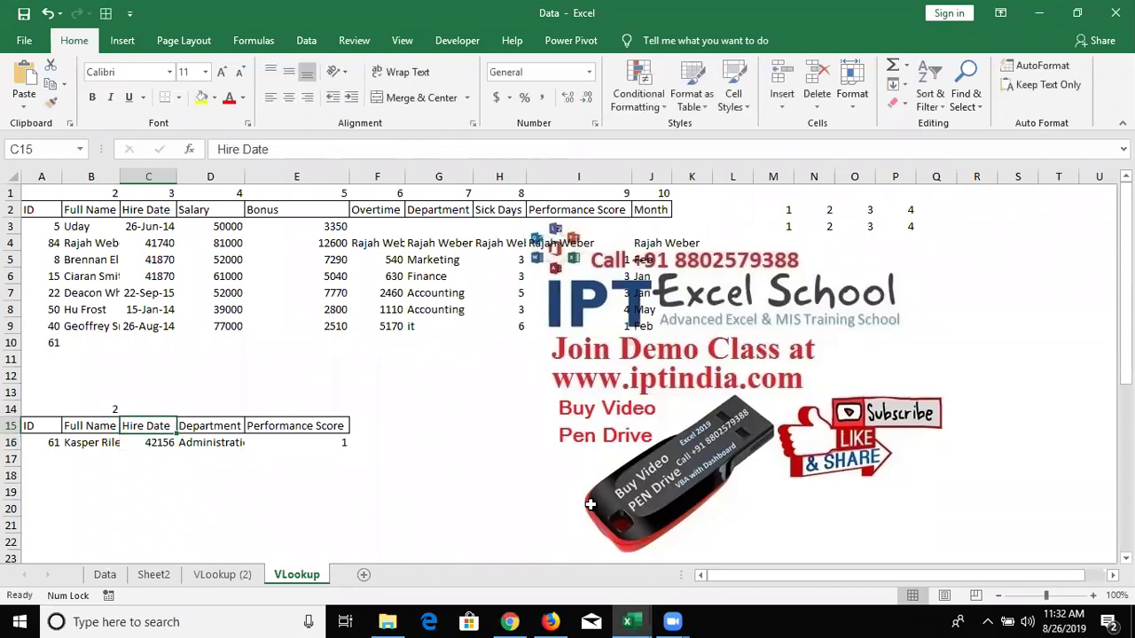
pyautogui.press('Down')
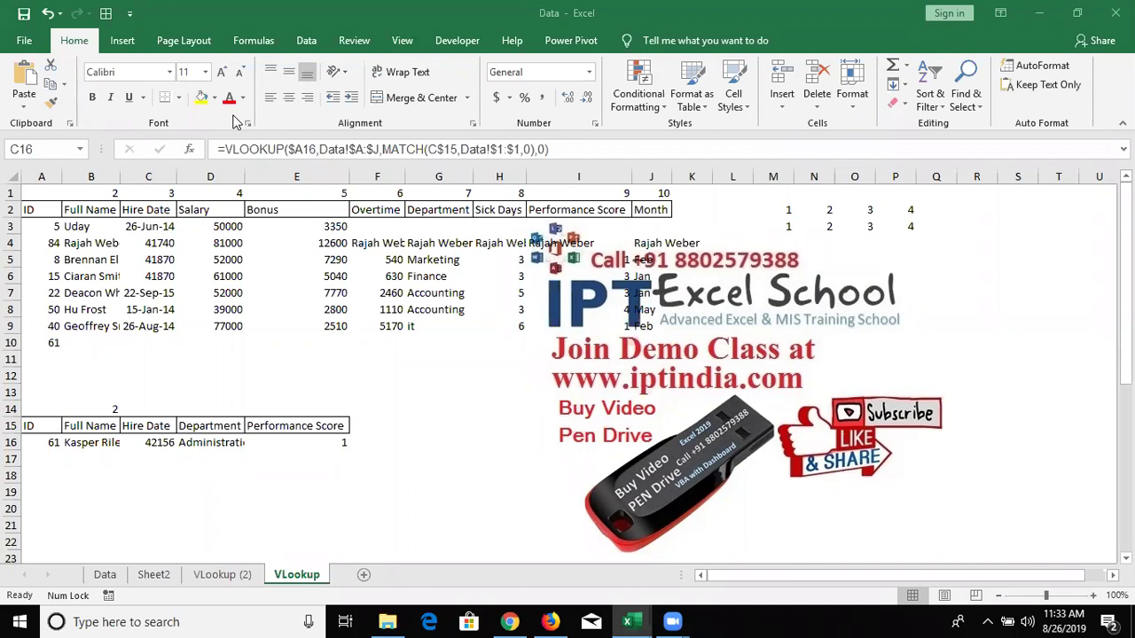
pyautogui.click(171, 441)
pyautogui.hotkey('ctrl', 'shift', '3')
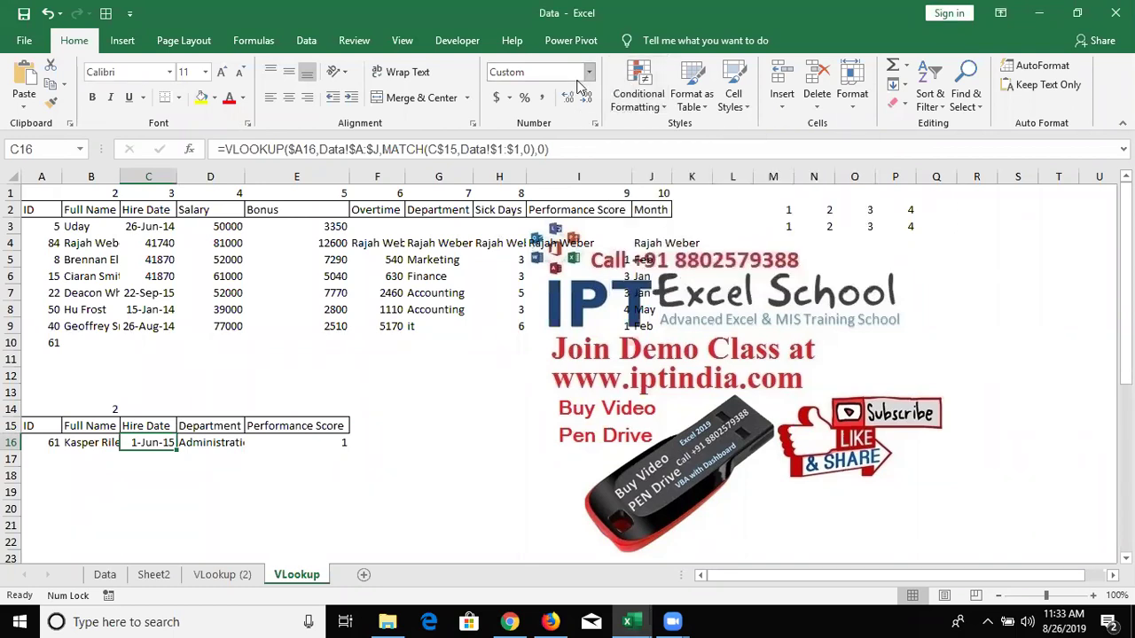
# Step: Change the C15 header to Salary and reset C16 to General so it shows 79000
pyautogui.click(590, 74)
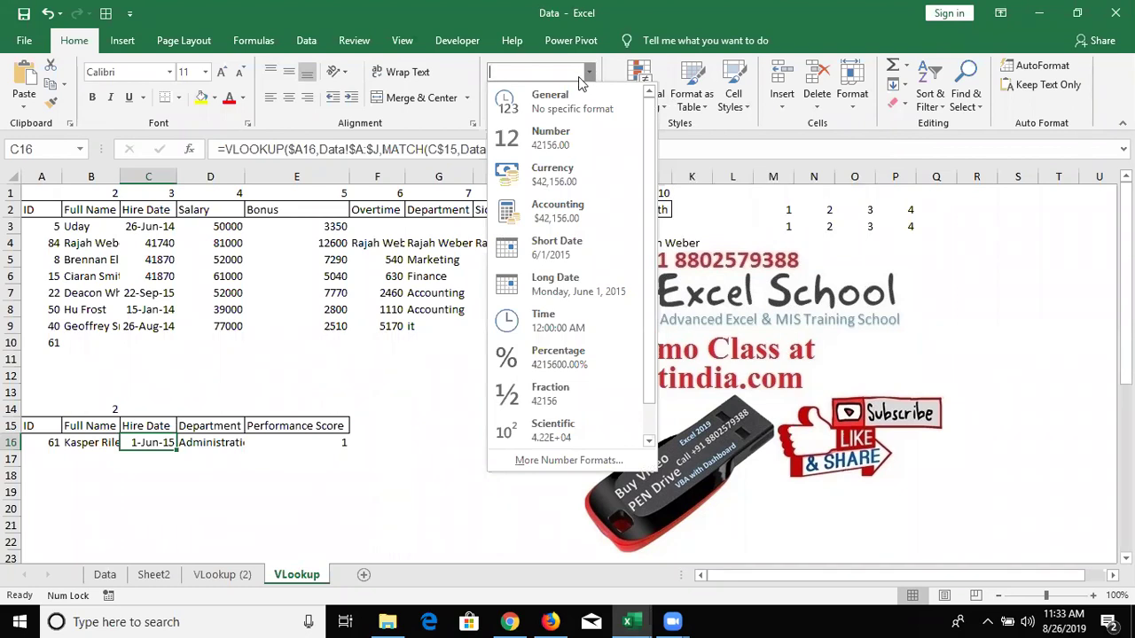
pyautogui.click(191, 340)
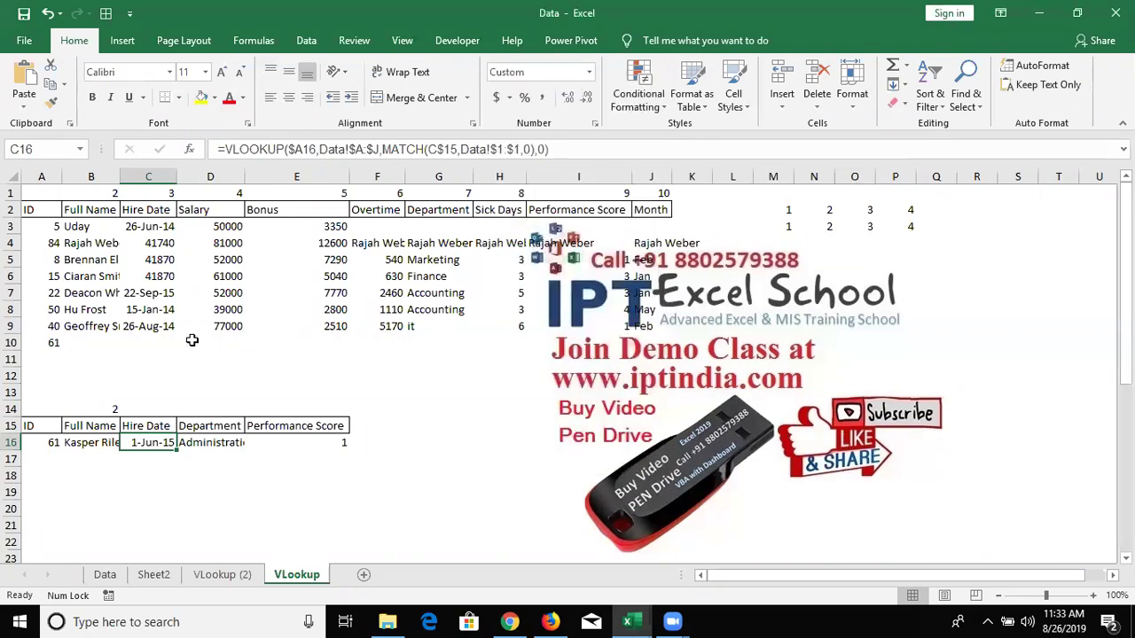
pyautogui.click(146, 425)
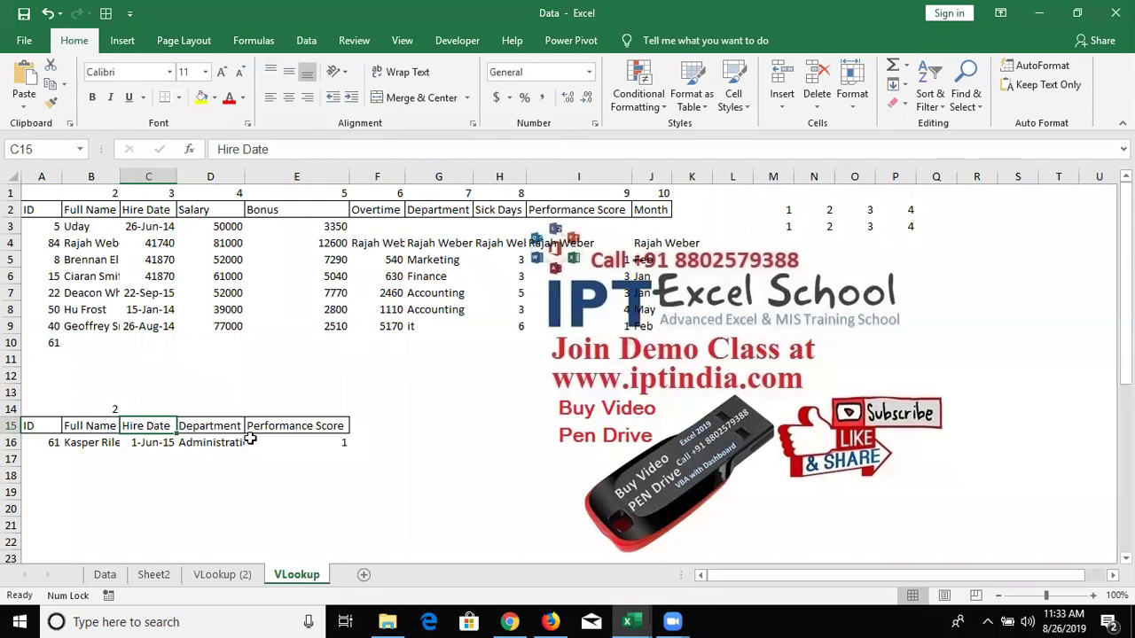
pyautogui.write('Salary')
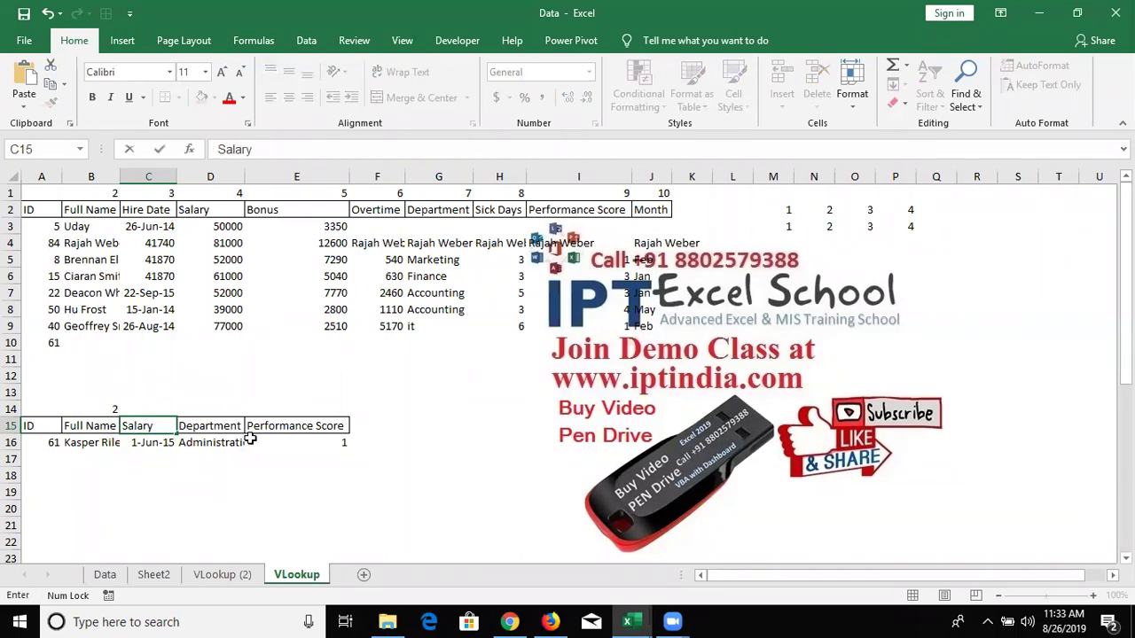
pyautogui.press('Return')
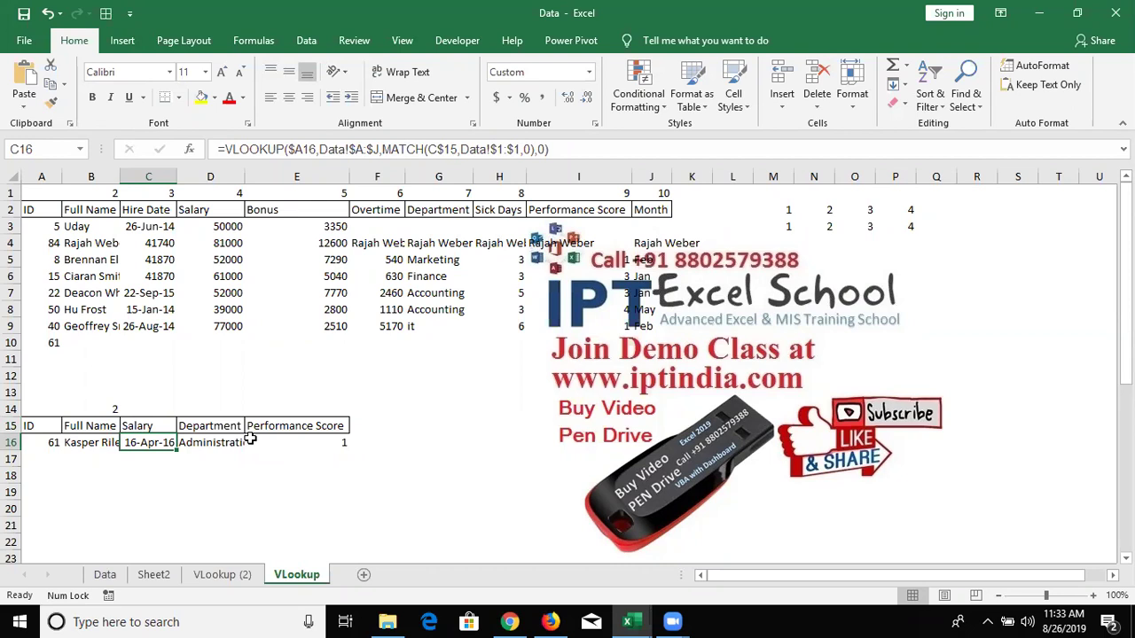
pyautogui.hotkey('ctrl', 'shift', '`')
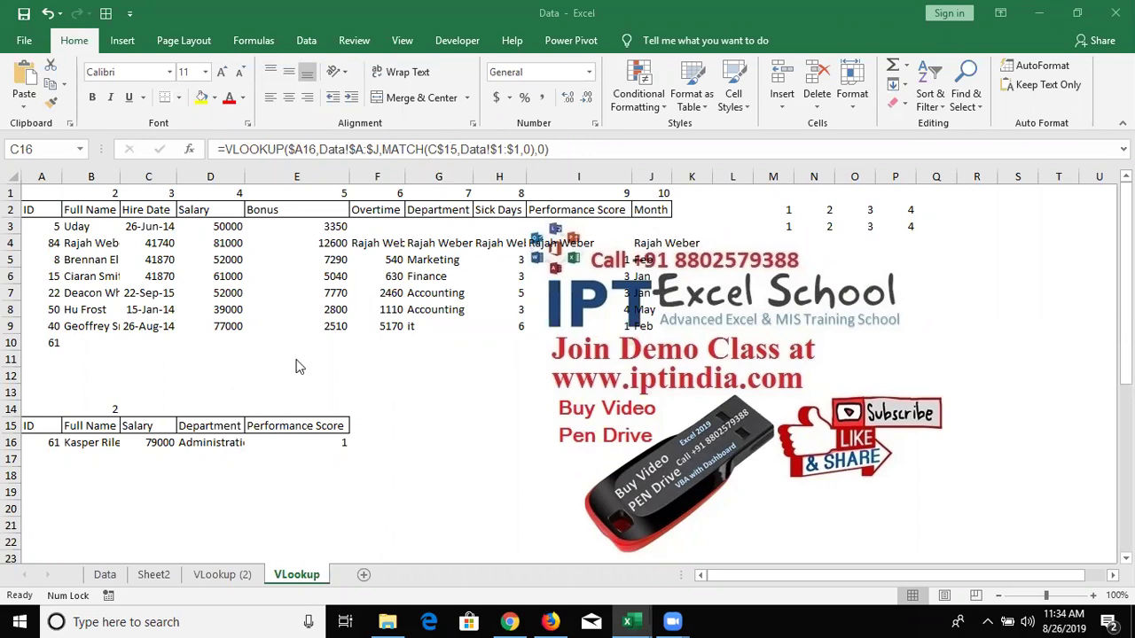
# Step: Check C15 and C16 against the Hire Date header text in C2, leaving it unchanged
pyautogui.click(140, 447)
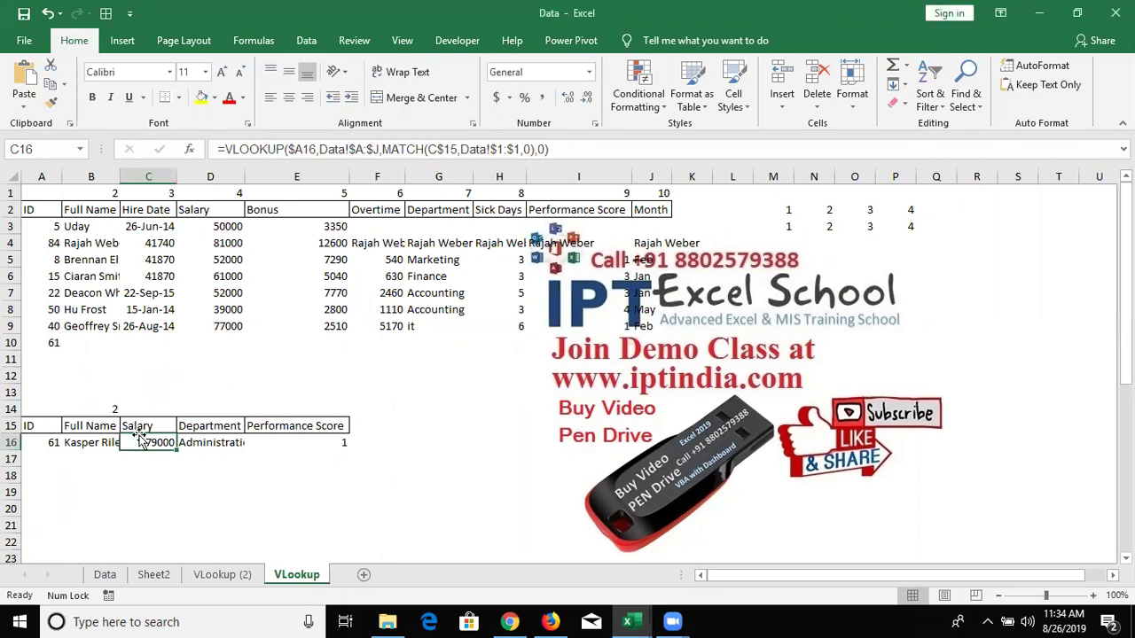
pyautogui.click(139, 427)
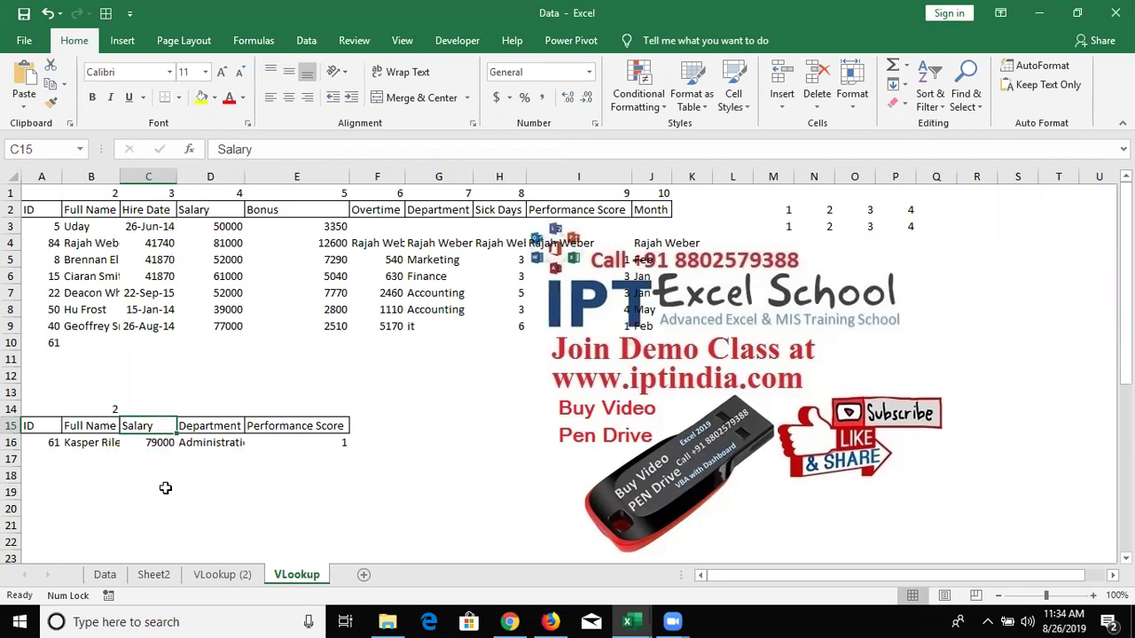
pyautogui.click(149, 443)
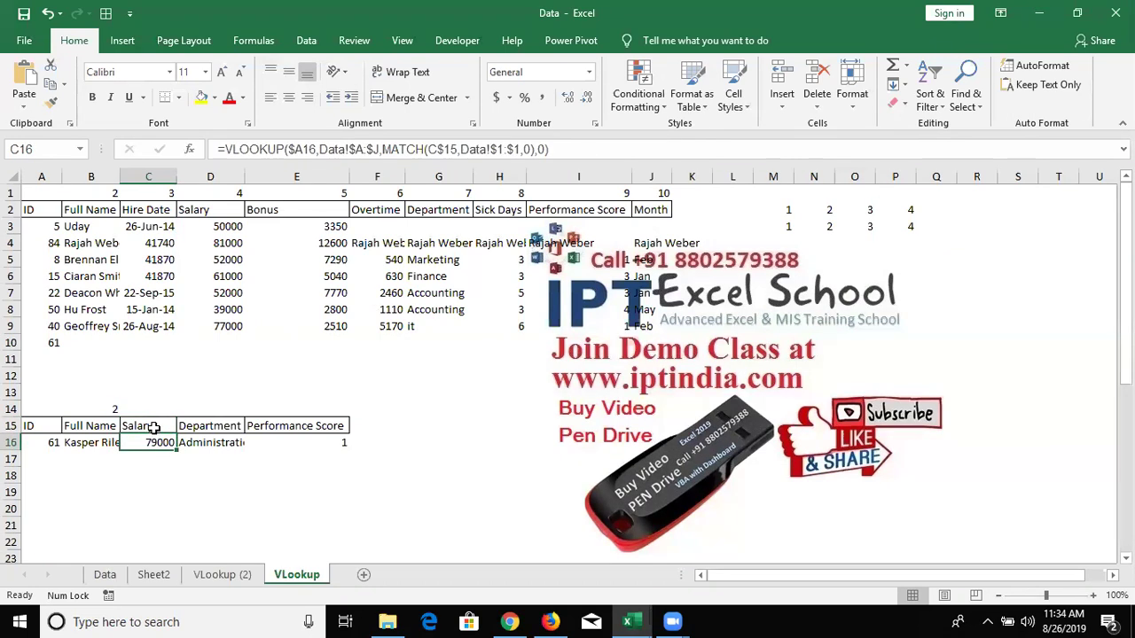
pyautogui.click(151, 211)
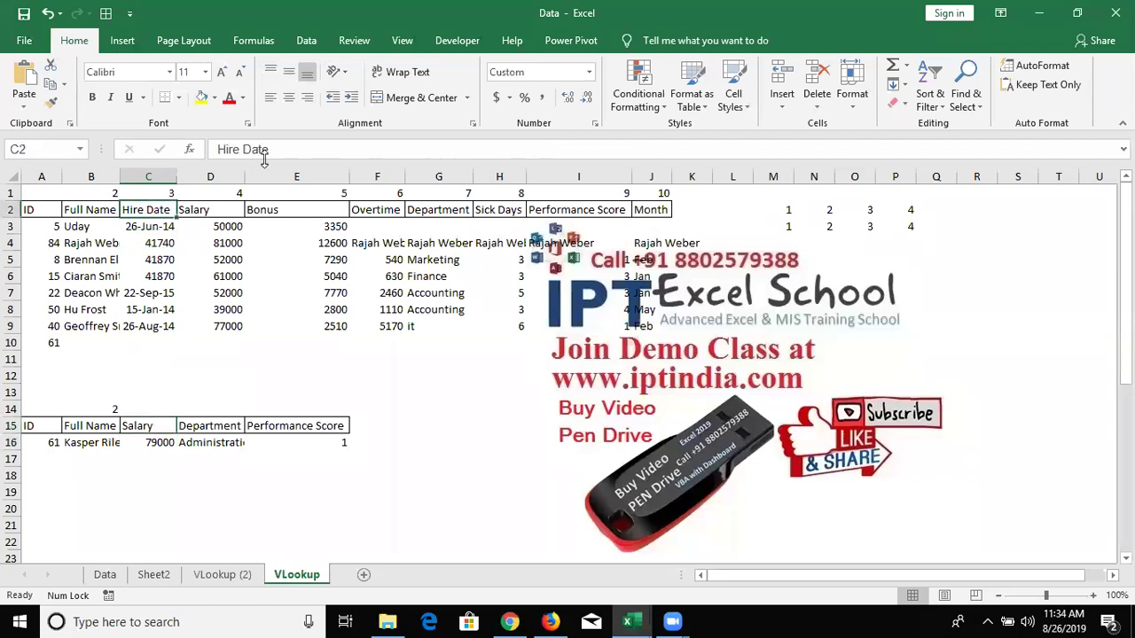
pyautogui.moveTo(266, 149); pyautogui.dragTo(226, 142)
pyautogui.press('Escape')
pyautogui.click(151, 438)
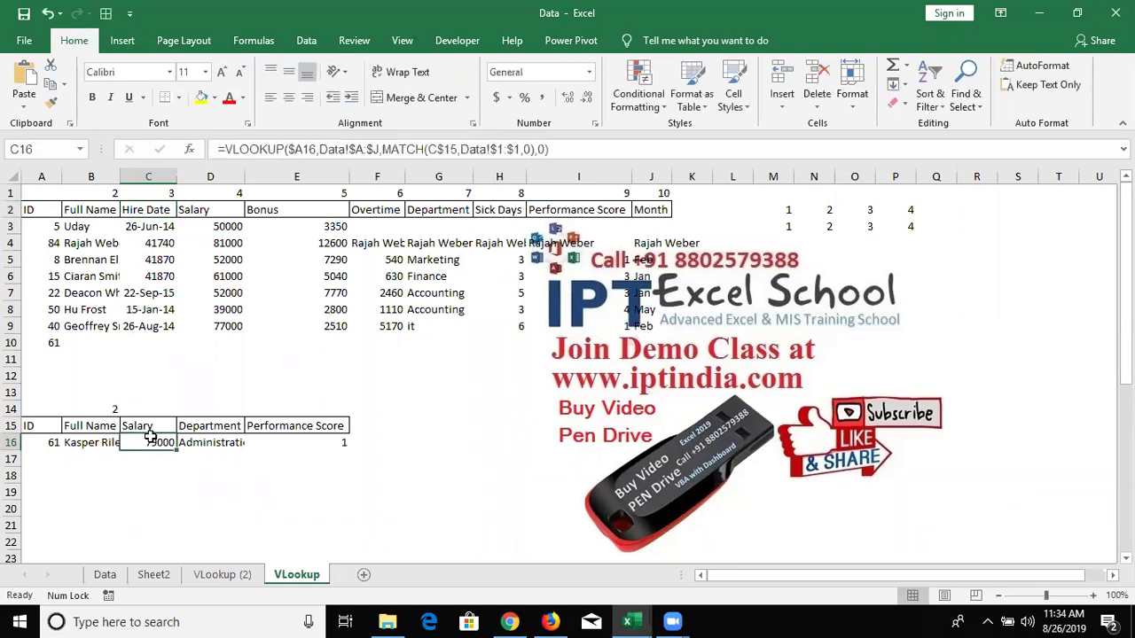
# Step: Start a new formula-based conditional formatting rule on C16 using =$C$15="Hire Date"
pyautogui.click(640, 98)
pyautogui.click(656, 311)
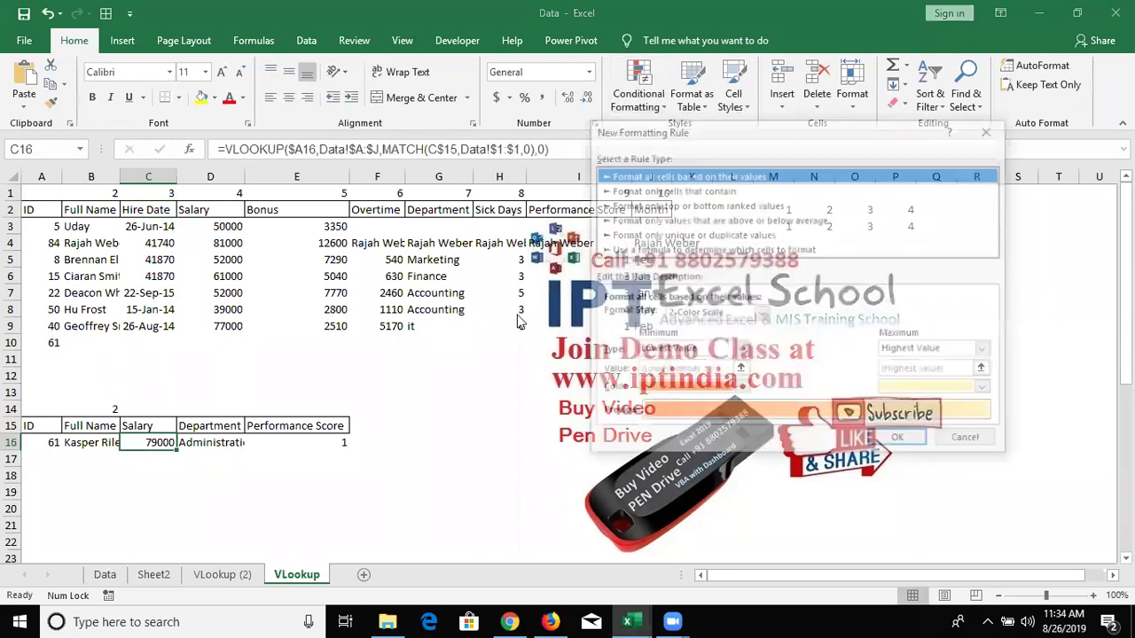
pyautogui.click(625, 249)
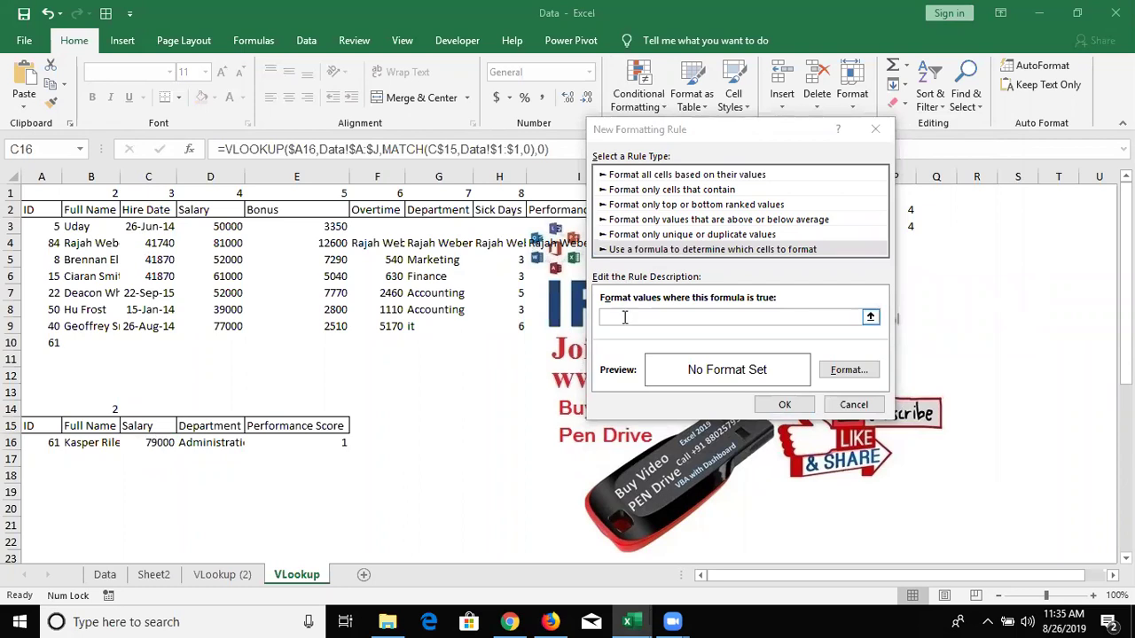
pyautogui.click(627, 276)
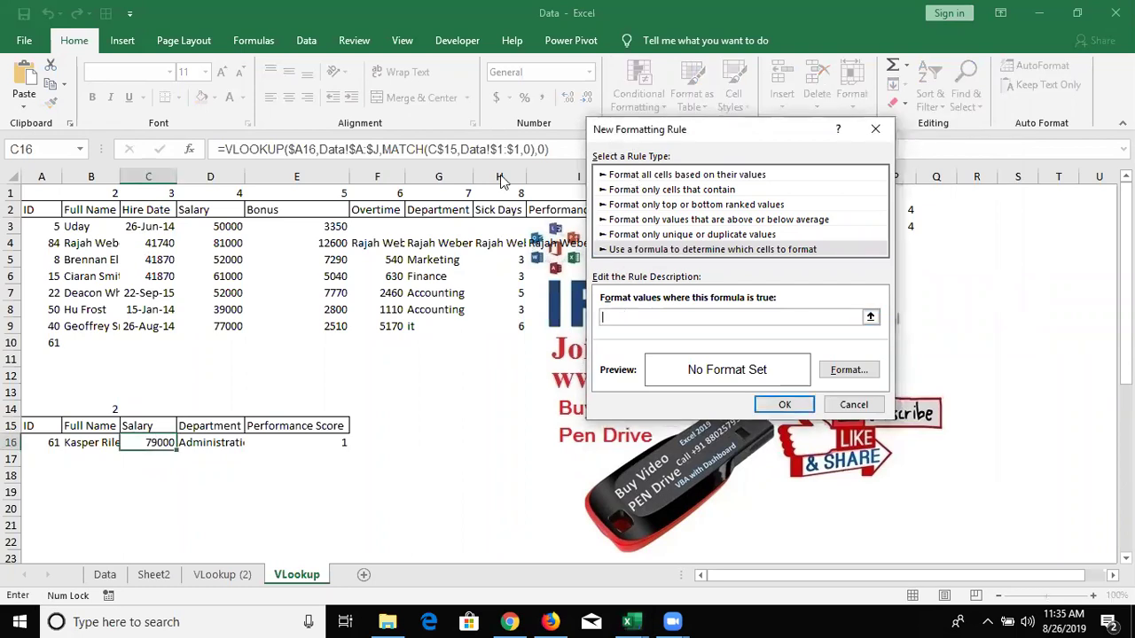
pyautogui.moveTo(620, 130); pyautogui.dragTo(503, 174)
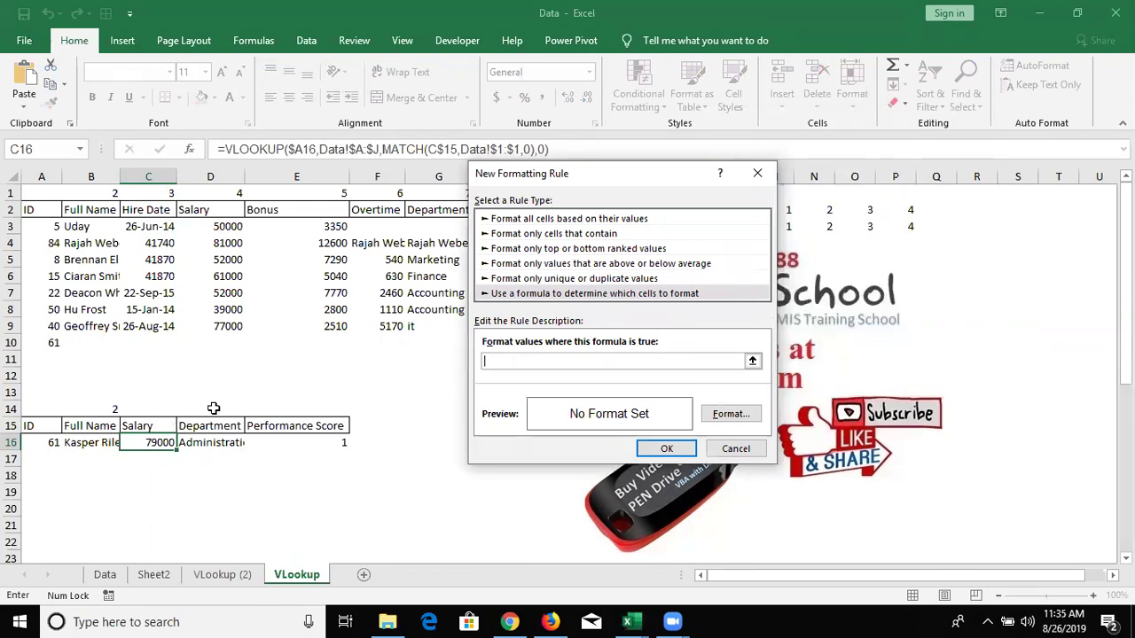
pyautogui.click(127, 428)
pyautogui.write('="Hire Date')
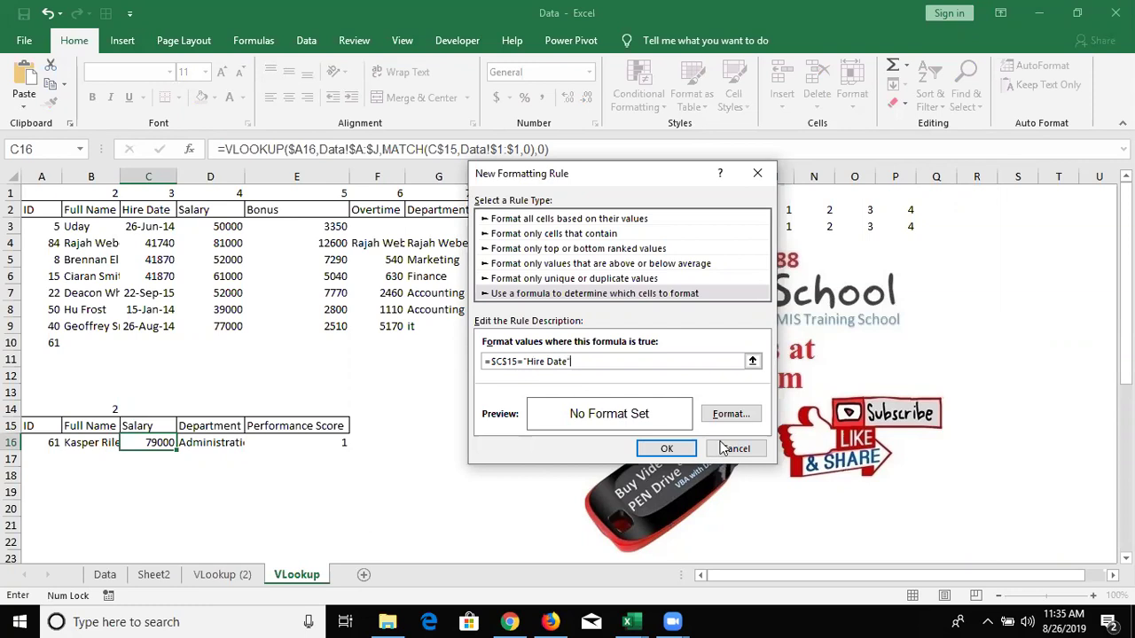
# Step: Give the rule the 14-Mar-12 Date number format and save it
pyautogui.click(741, 422)
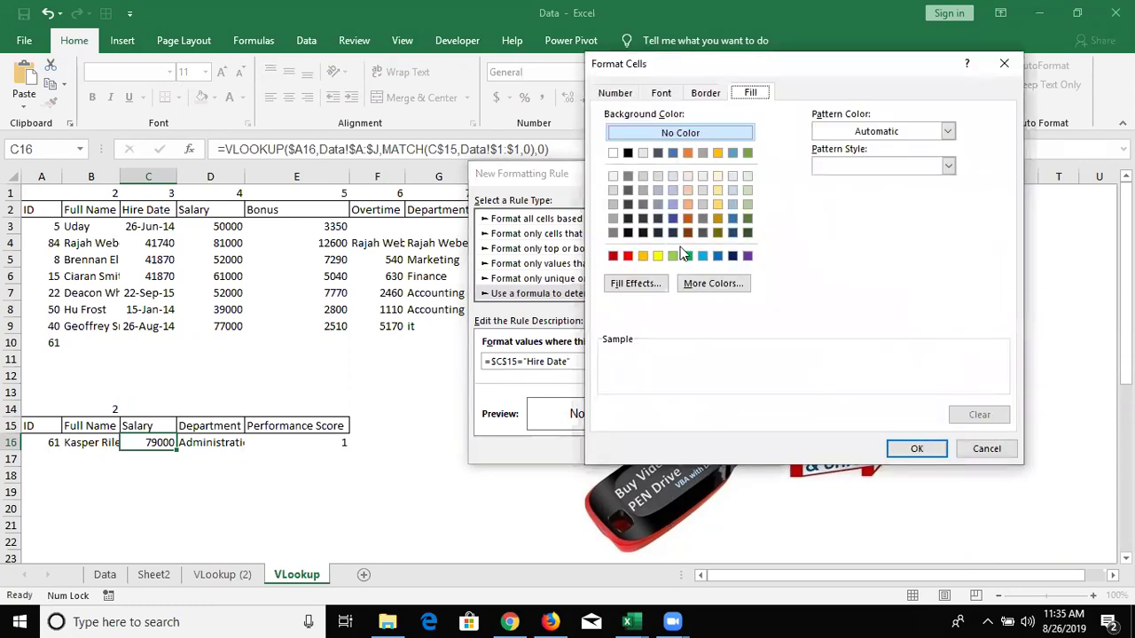
pyautogui.click(614, 94)
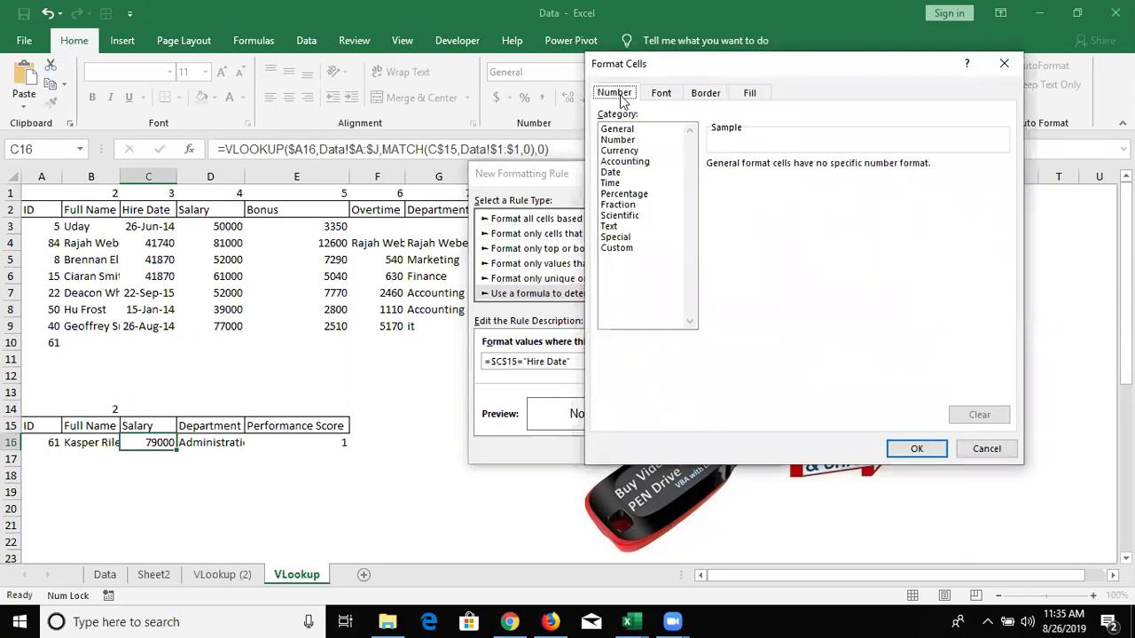
pyautogui.click(624, 177)
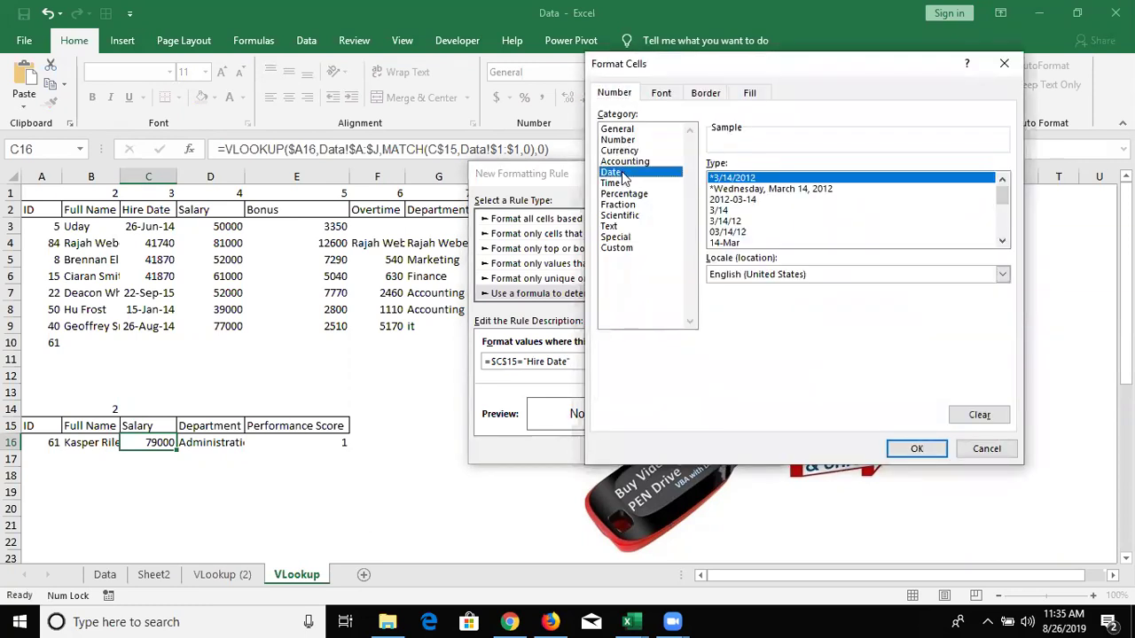
pyautogui.click(736, 232)
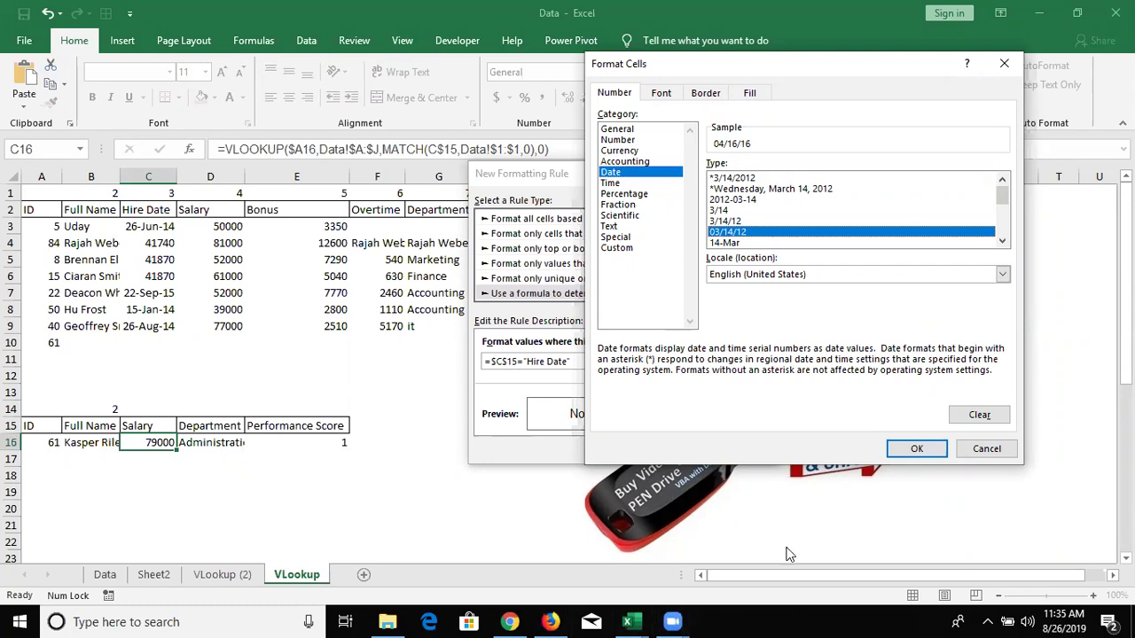
pyautogui.press('Down')
pyautogui.press('Down')
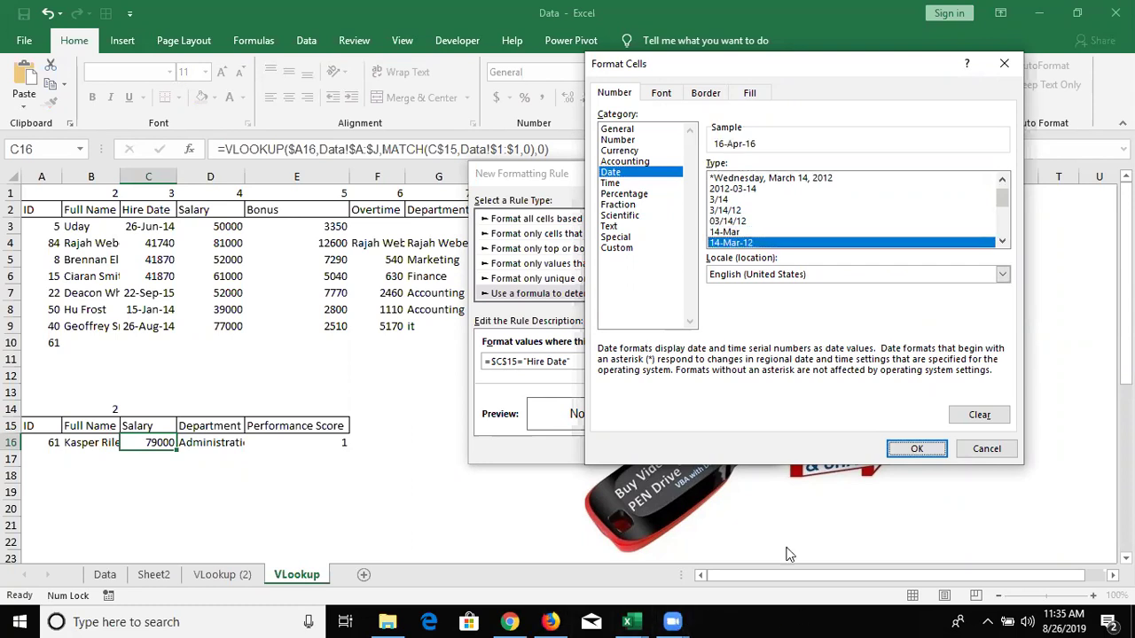
pyautogui.press('Return')
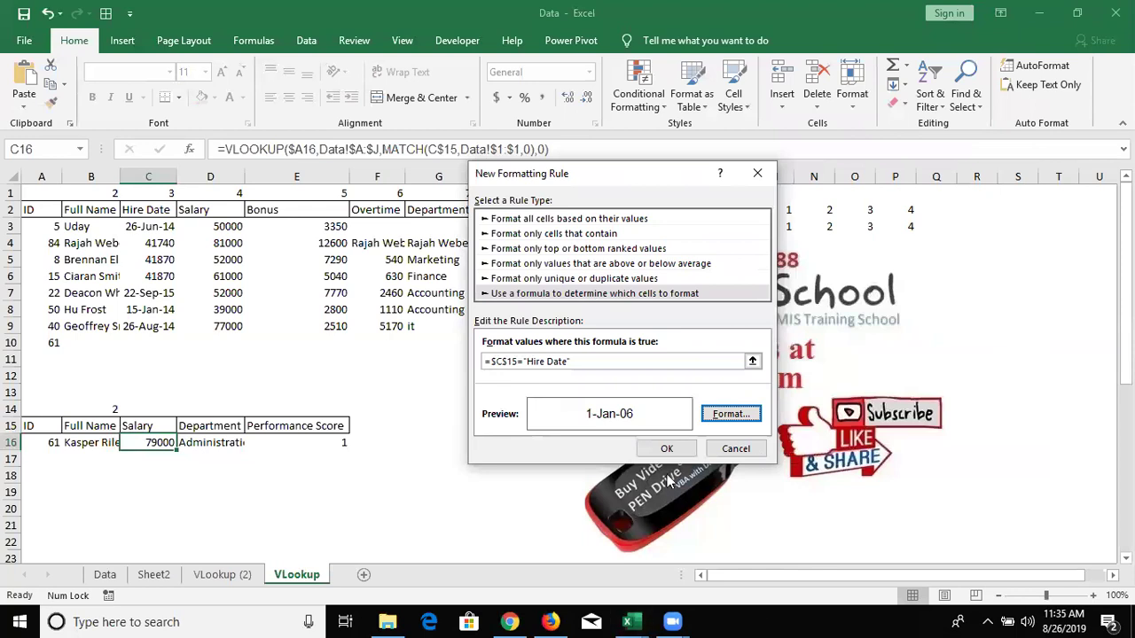
pyautogui.click(666, 449)
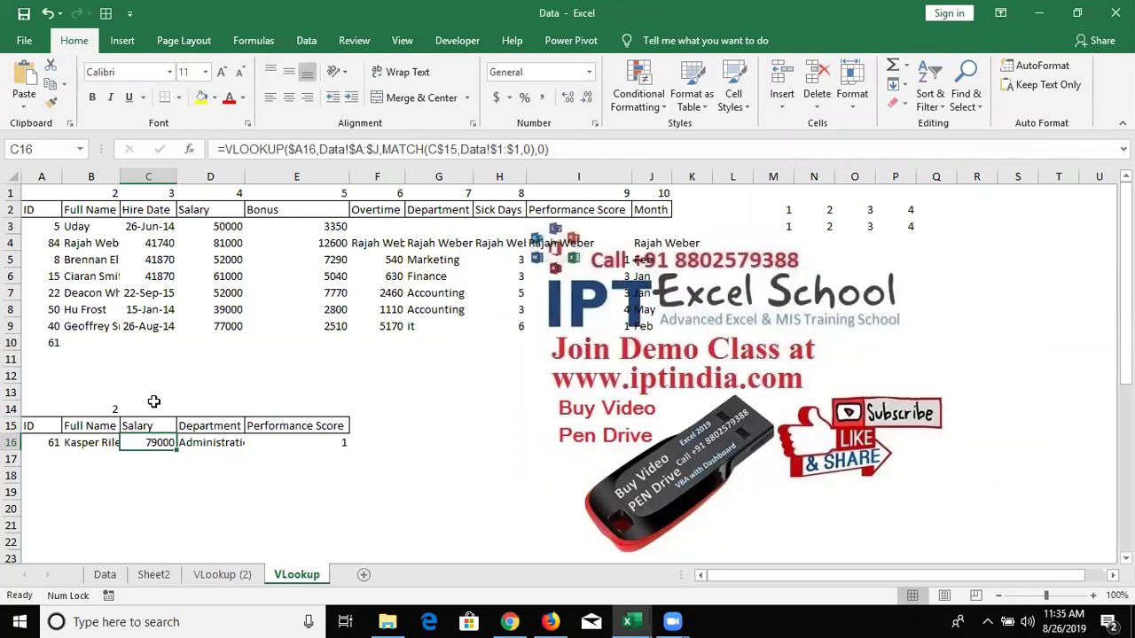
pyautogui.press('Up')
pyautogui.write('Hire Date')
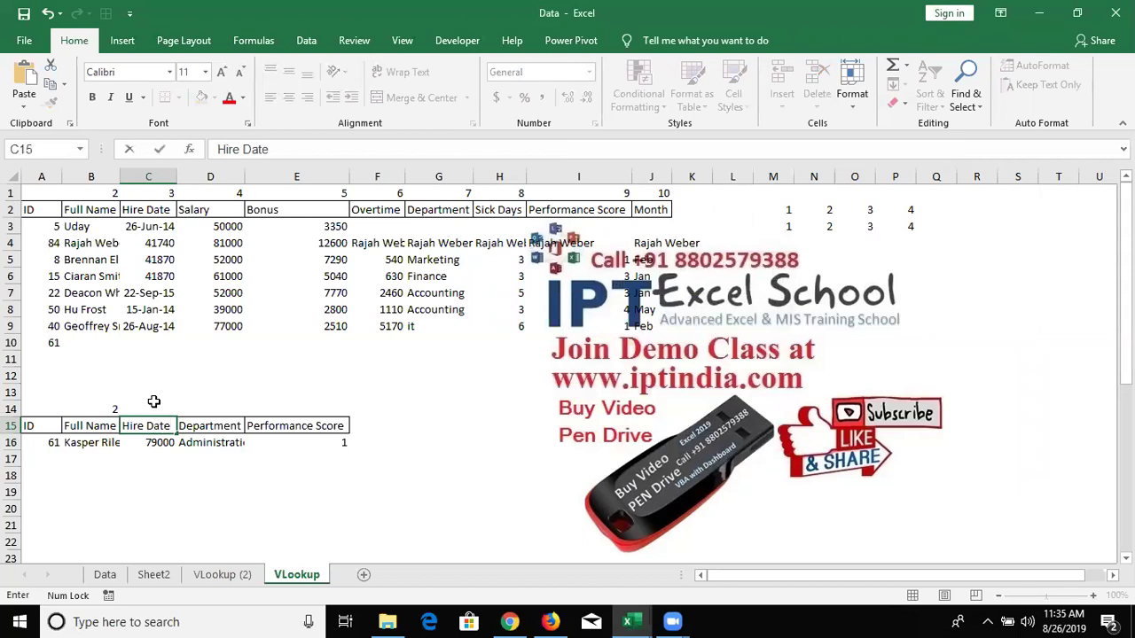
pyautogui.press('Return')
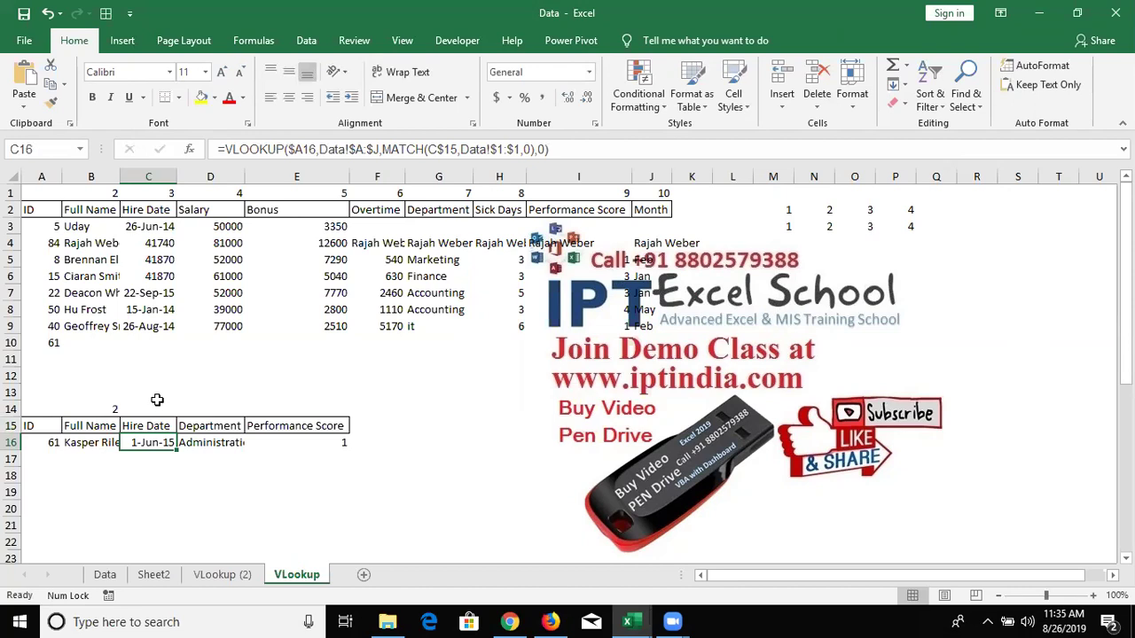
pyautogui.click(154, 396)
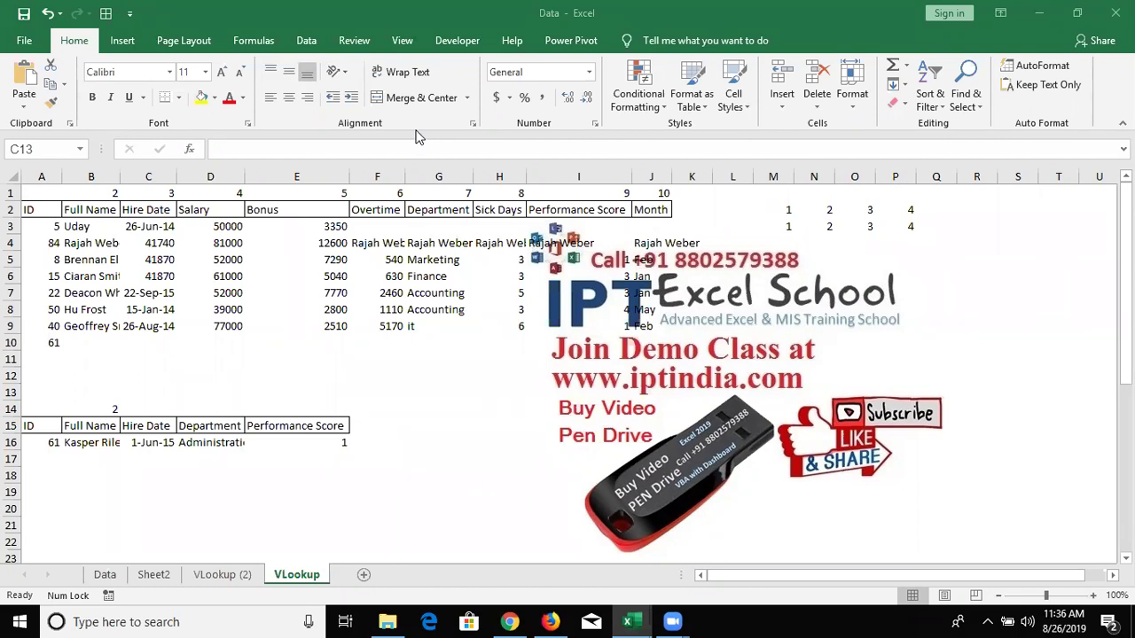
pyautogui.click(149, 442)
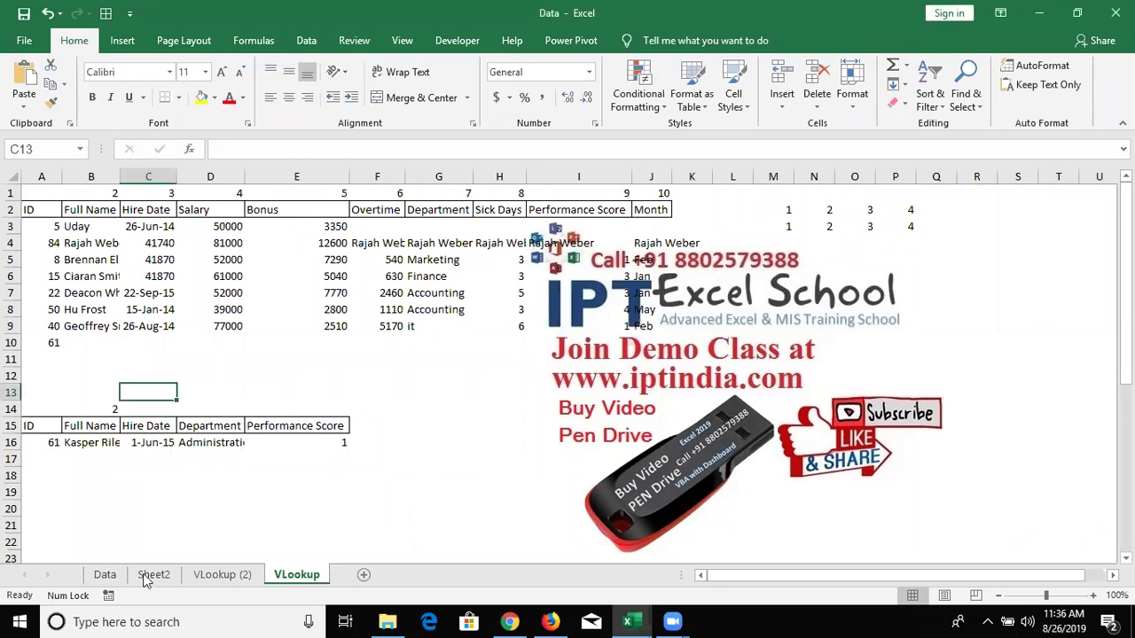
pyautogui.click(159, 426)
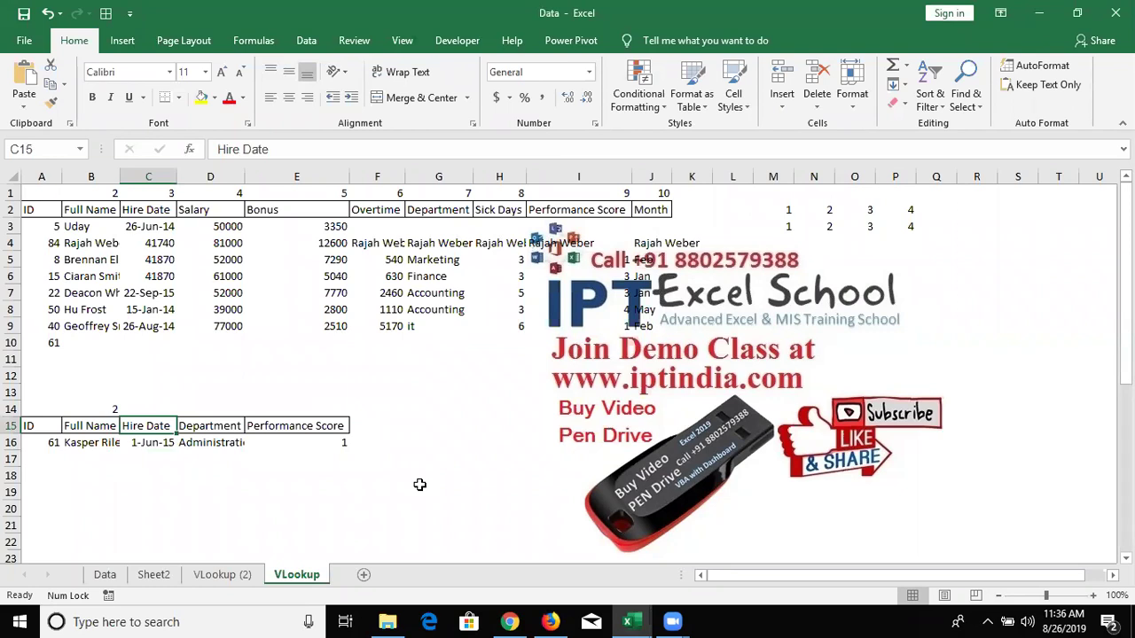
pyautogui.write('Salary')
pyautogui.press('Return')
pyautogui.press('Up')
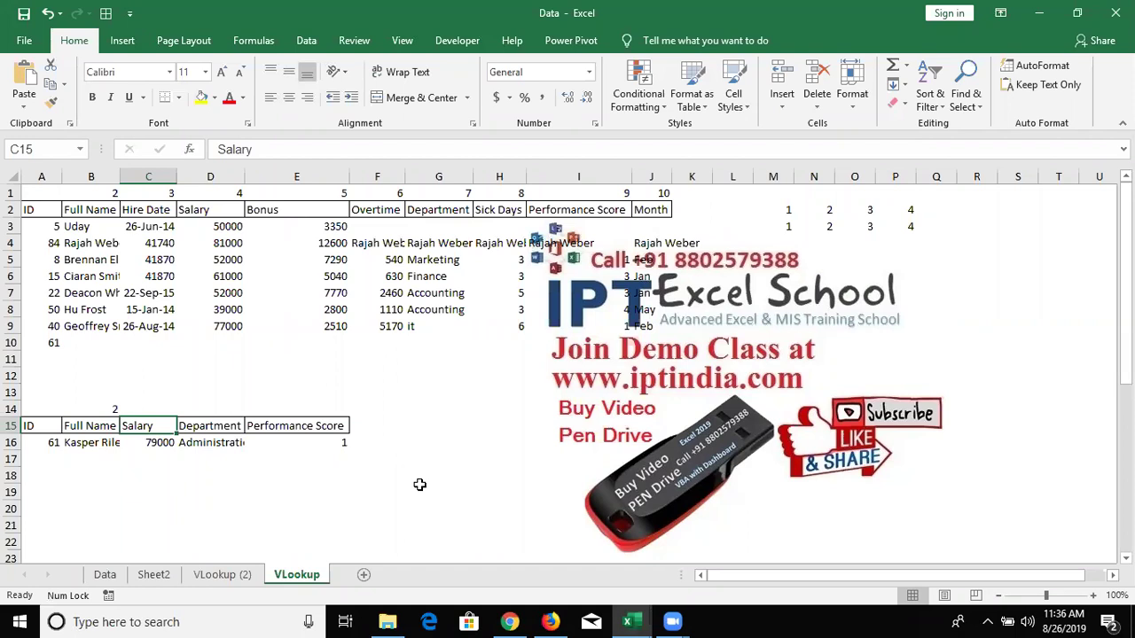
# Step: Type Date into header C15, fixing a typo, so C16's lookup returns #N/A
pyautogui.write('Datwe')
pyautogui.press('BackSpace')
pyautogui.press('BackSpace')
pyautogui.write('e')
pyautogui.press('Return')
pyautogui.press('Up')
pyautogui.press('Down')
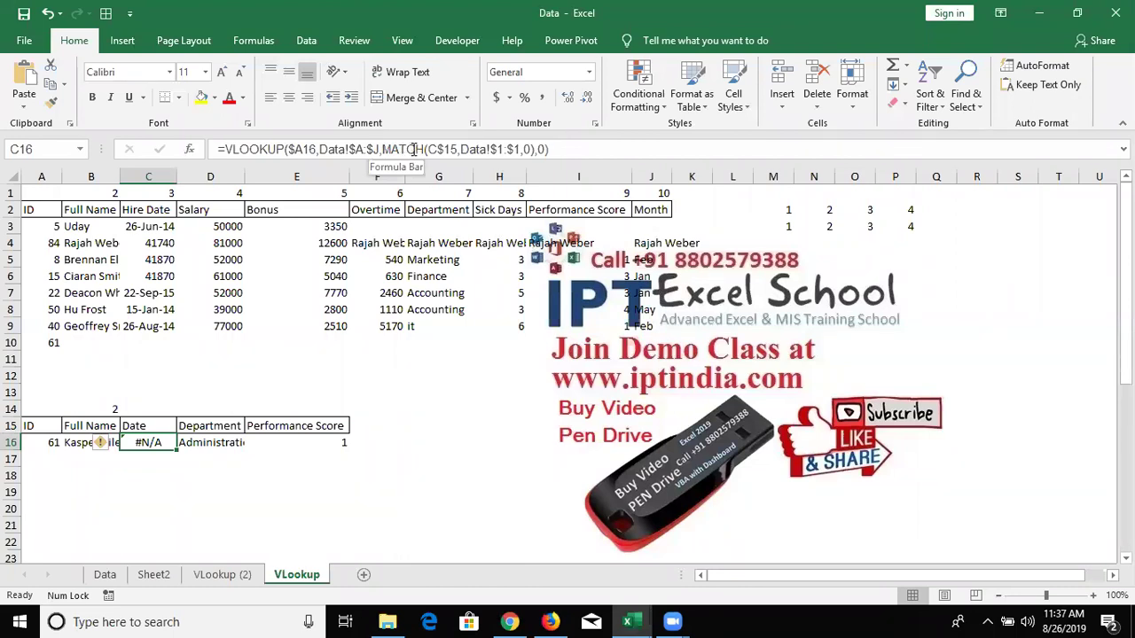
# Step: Replace the MATCH-based column argument in C16's VLOOKUP with a fixed column number
pyautogui.click(532, 149)
pyautogui.write(')')
pyautogui.click(322, 149)
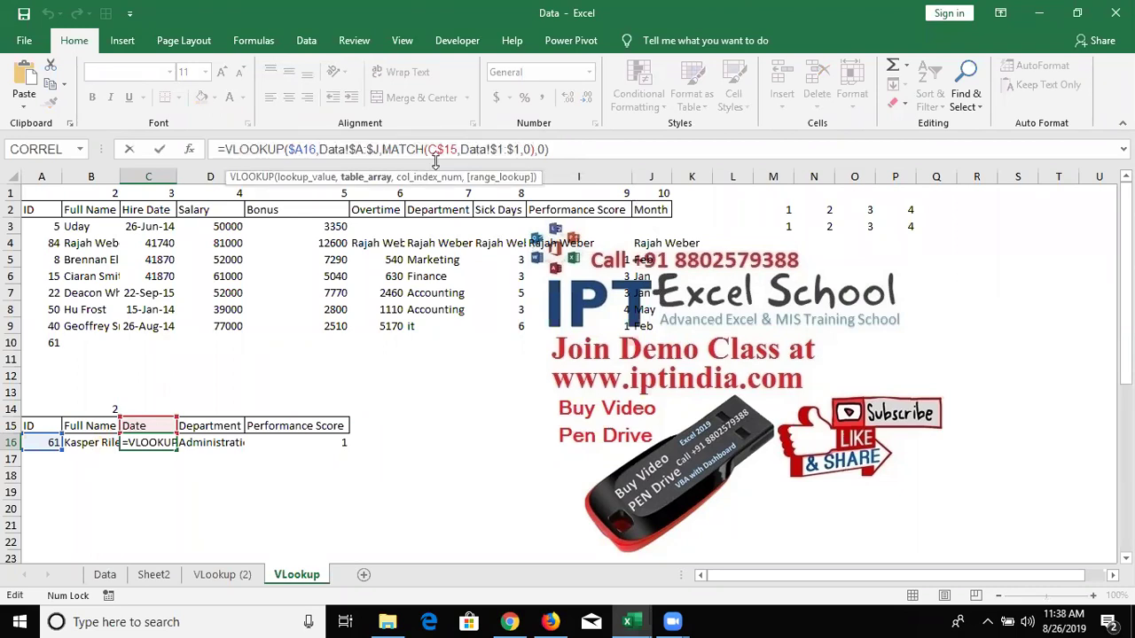
pyautogui.press('Right')
pyautogui.press('Right')
pyautogui.press('Right')
pyautogui.press('Right')
pyautogui.press('Right')
pyautogui.press('Right')
pyautogui.press('Right')
pyautogui.press('Right')
pyautogui.press('Right')
pyautogui.press('Right')
pyautogui.press('Right')
pyautogui.press('Delete')
pyautogui.press('Delete')
pyautogui.press('Delete')
pyautogui.press('Delete')
pyautogui.press('Delete')
pyautogui.press('Delete')
pyautogui.press('Delete')
pyautogui.press('Delete')
pyautogui.press('Delete')
pyautogui.press('Delete')
pyautogui.press('Delete')
pyautogui.press('Delete')
pyautogui.press('Delete')
pyautogui.press('Delete')
pyautogui.press('Delete')
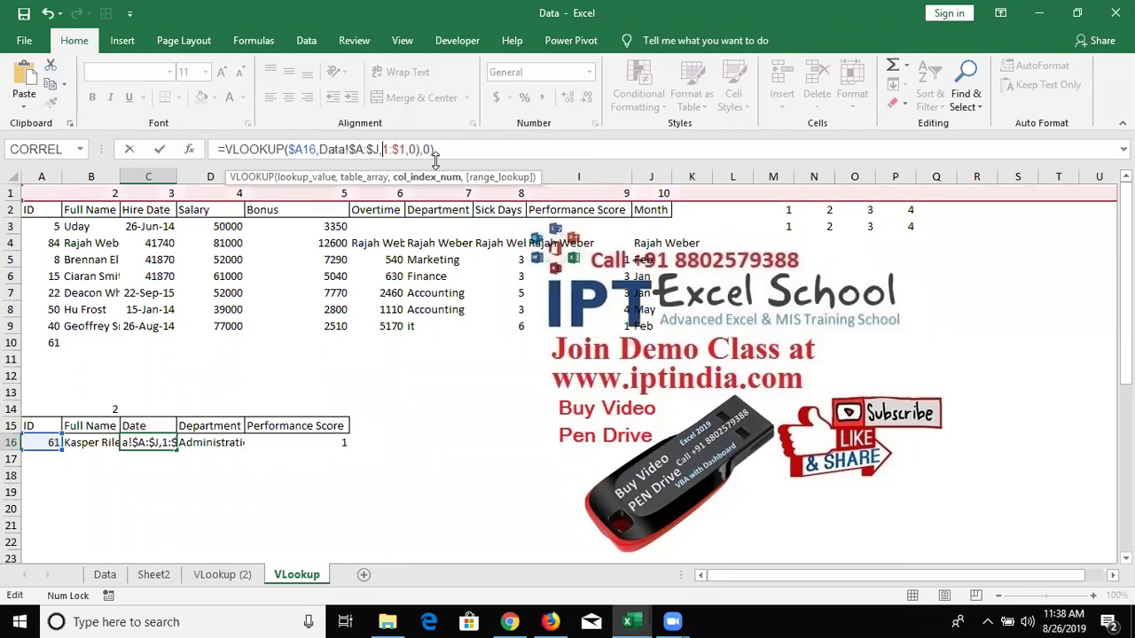
pyautogui.press('Delete')
pyautogui.press('Delete')
pyautogui.press('Delete')
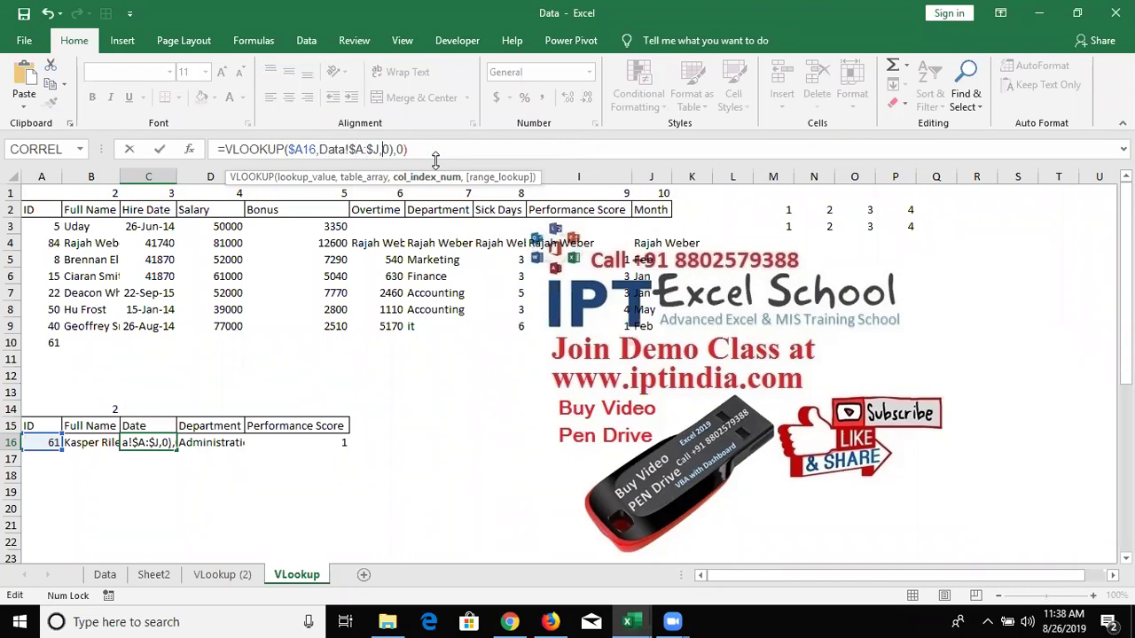
pyautogui.write('2')
pyautogui.write(',0')
pyautogui.press('Return')
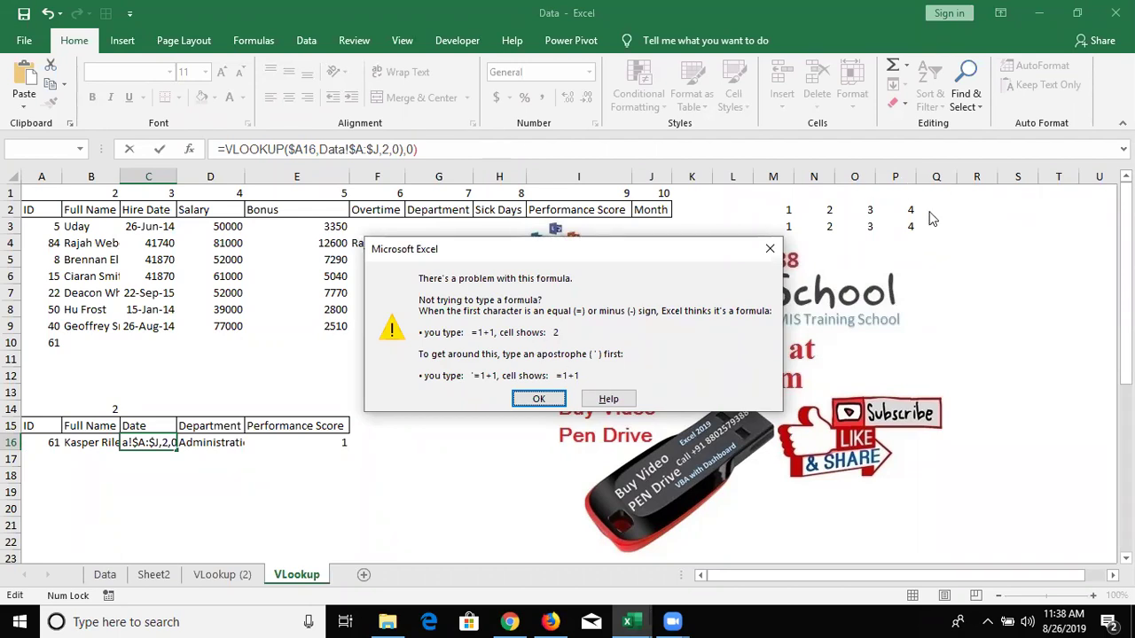
pyautogui.click(770, 251)
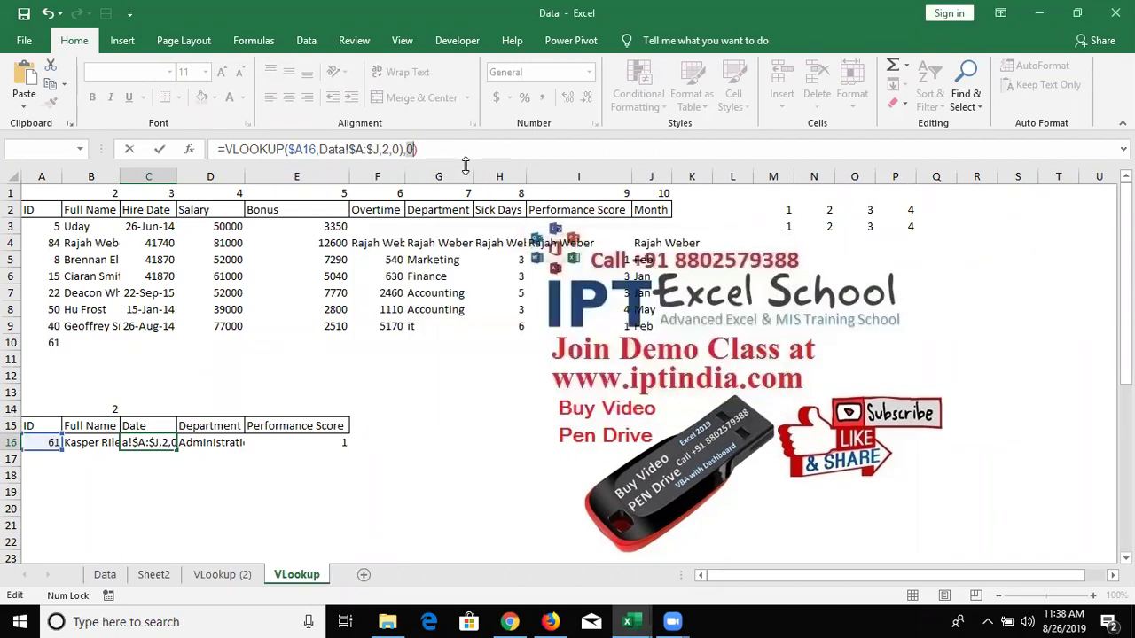
pyautogui.press('BackSpace')
pyautogui.press('BackSpace')
pyautogui.press('BackSpace')
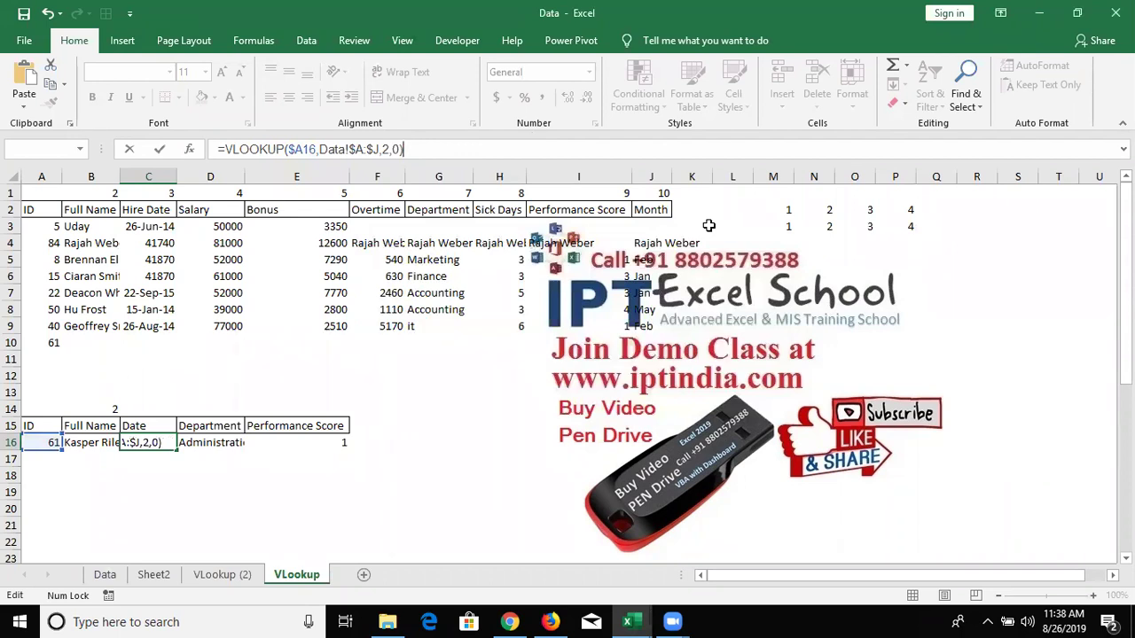
pyautogui.press('Return')
pyautogui.press('Up')
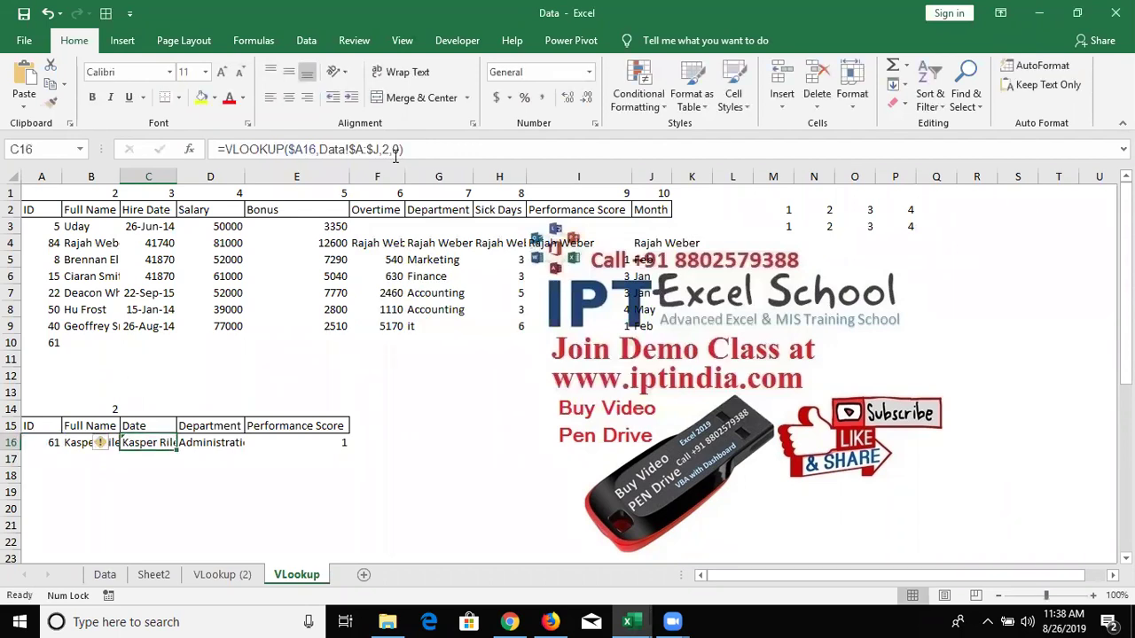
# Step: Set the column index to 3, giving =VLOOKUP($A16,Data!$A:$J,3,0) returning 42156
pyautogui.click(415, 151)
pyautogui.press('Left')
pyautogui.press('Left')
pyautogui.press('Left')
pyautogui.press('BackSpace')
pyautogui.write('3')
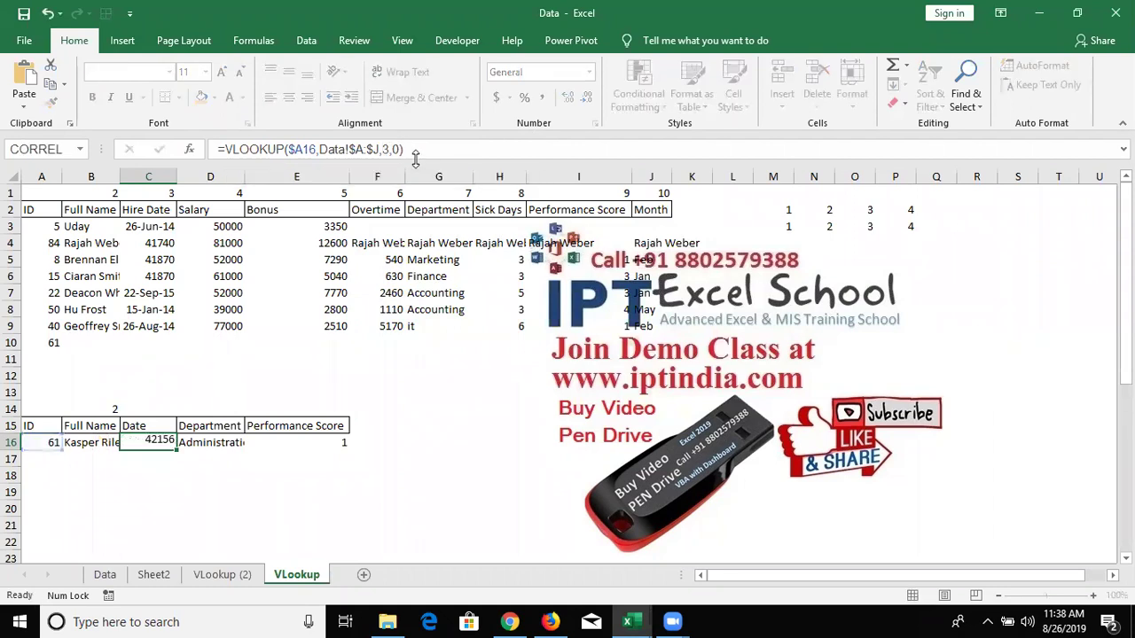
pyautogui.press('Return')
pyautogui.press('Up')
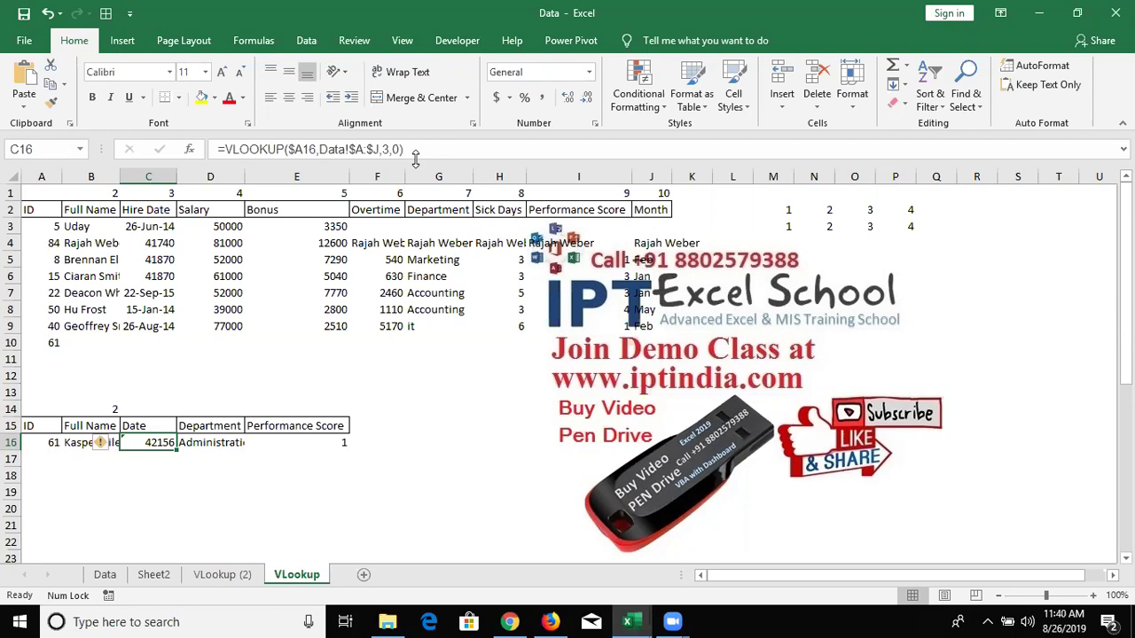
# Step: Check the Date header in C15, then open the Conditional Formatting Rules Manager
pyautogui.press('Up')
pyautogui.press('Up')
pyautogui.press('Down')
pyautogui.press('Up')
pyautogui.press('Down')
pyautogui.press('Up')
pyautogui.press('Down')
pyautogui.press('Up')
pyautogui.press('Down')
pyautogui.press('Down')
pyautogui.click(644, 97)
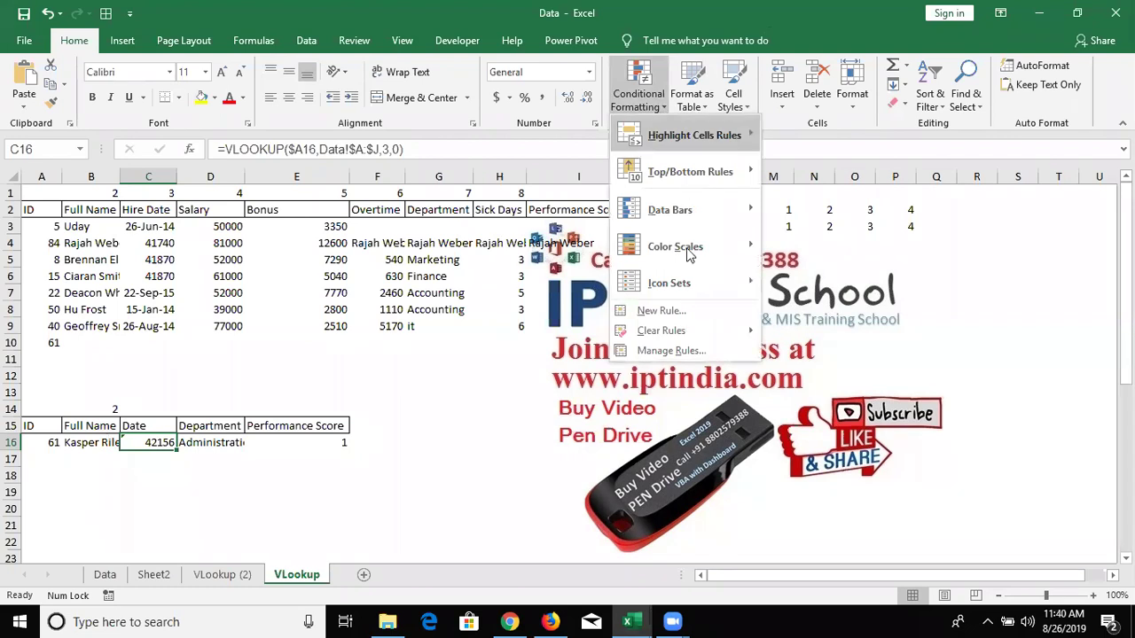
pyautogui.click(687, 352)
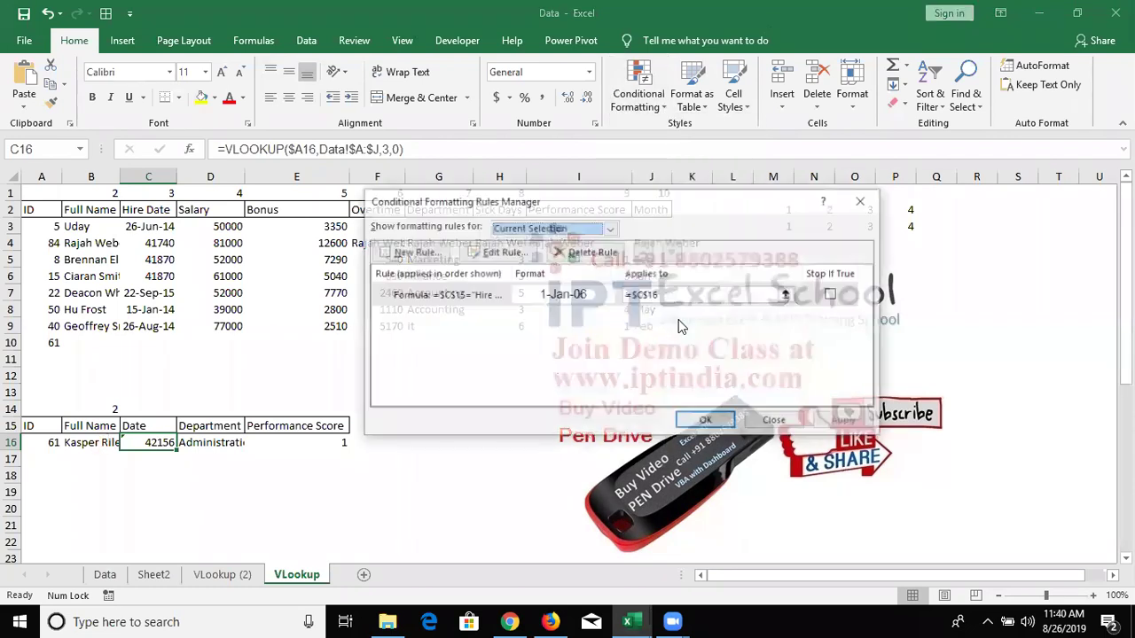
# Step: Change the C16 rule formula to =OR($C$15="Hire Date",$C$15="Date") and confirm it
pyautogui.click(462, 302)
pyautogui.doubleClick(463, 308)
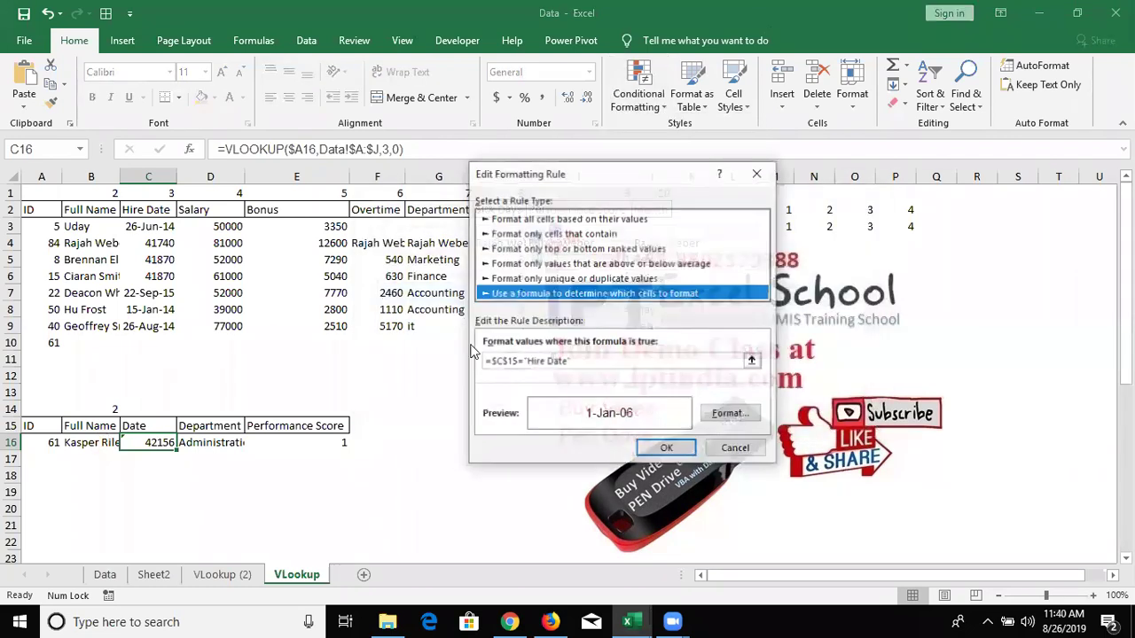
pyautogui.click(492, 362)
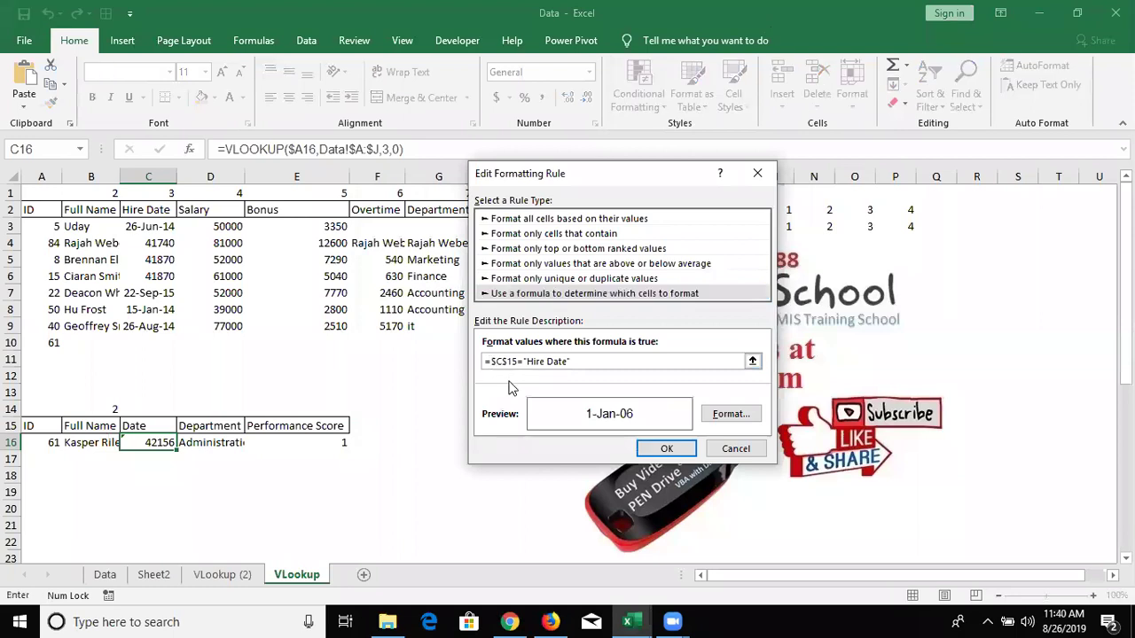
pyautogui.write('or')
pyautogui.write('(')
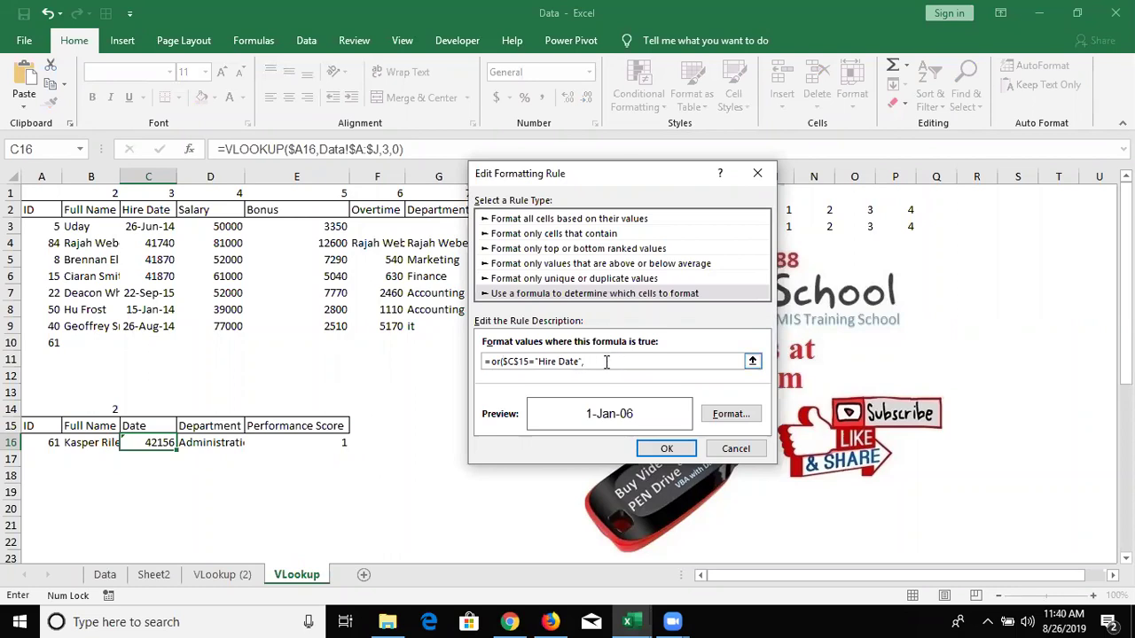
pyautogui.click(129, 426)
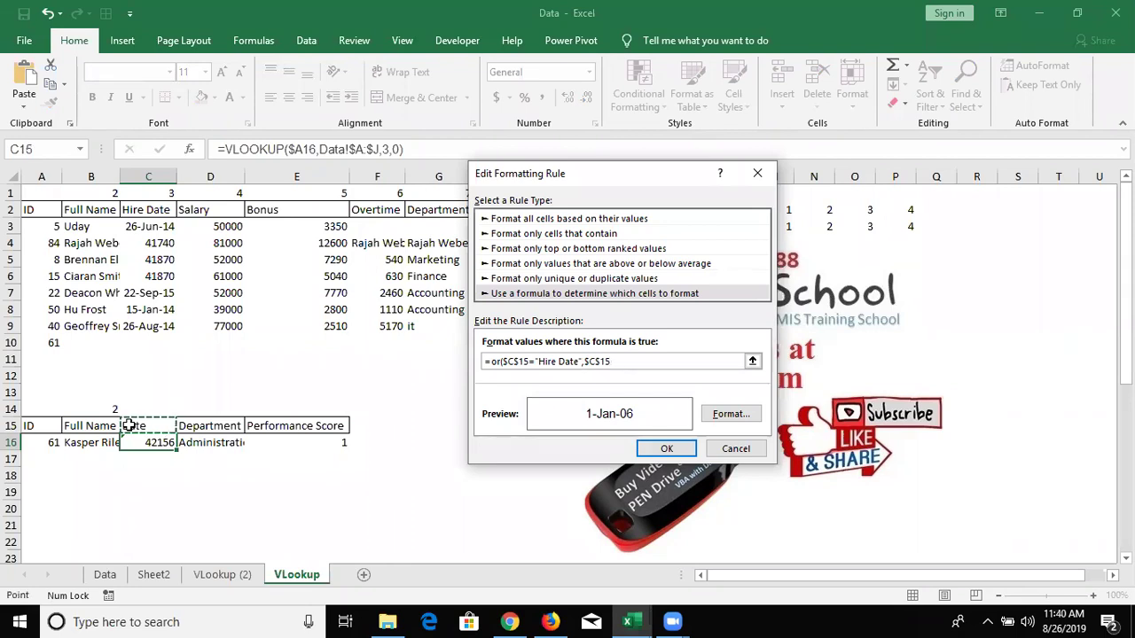
pyautogui.write('="Date')
pyautogui.write('")')
pyautogui.press('Return')
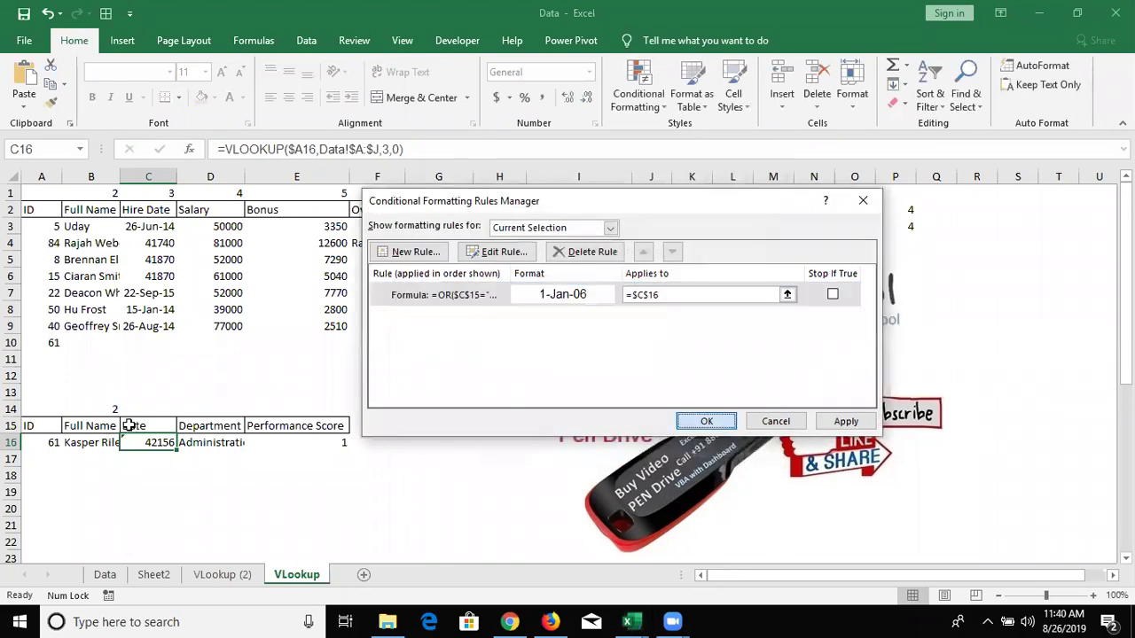
pyautogui.press('Return')
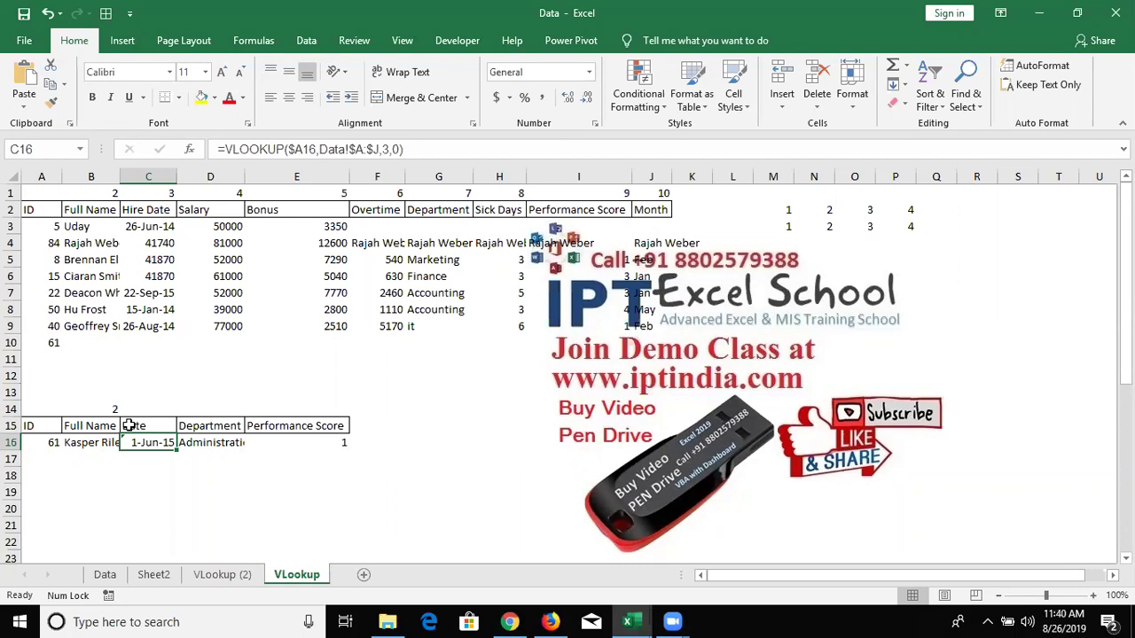
# Step: On Sheet2, enter the repeated mobile number in E11
pyautogui.click(159, 578)
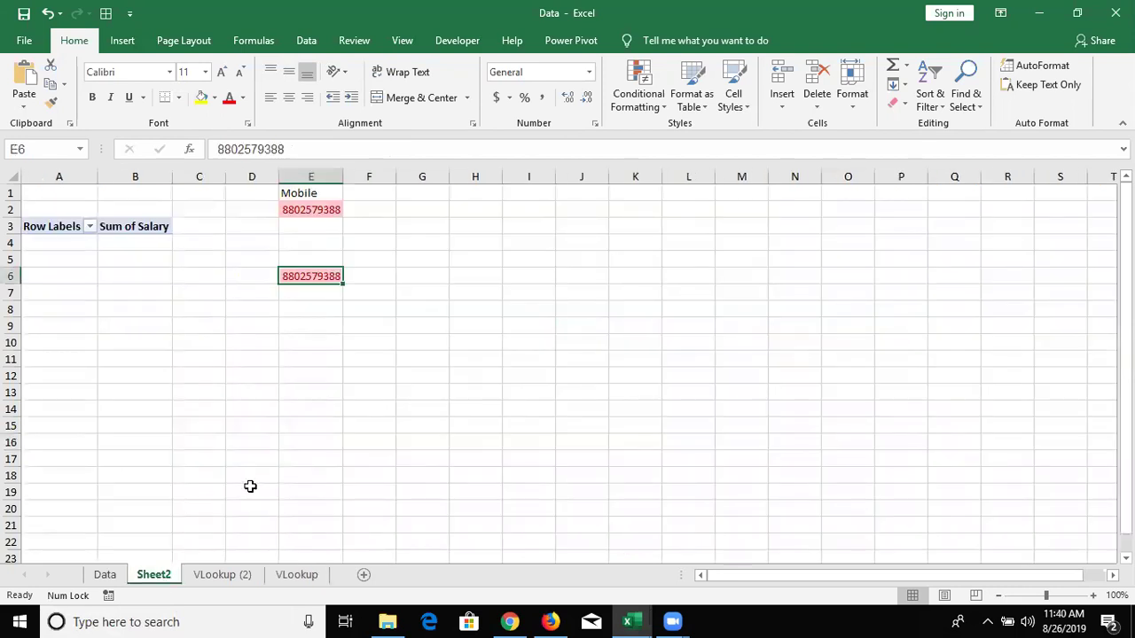
pyautogui.press('Up')
pyautogui.press('Up')
pyautogui.press('Up')
pyautogui.press('Up')
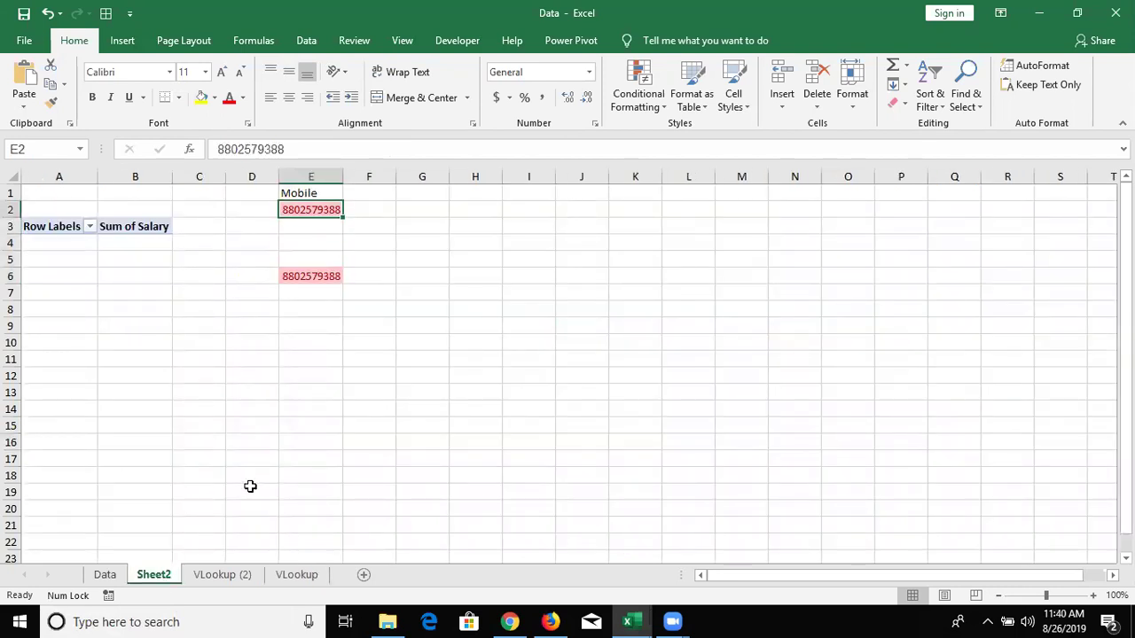
pyautogui.press('Down')
pyautogui.press('Down')
pyautogui.press('Down')
pyautogui.press('Down')
pyautogui.press('Down')
pyautogui.press('Down')
pyautogui.press('Down')
pyautogui.press('Down')
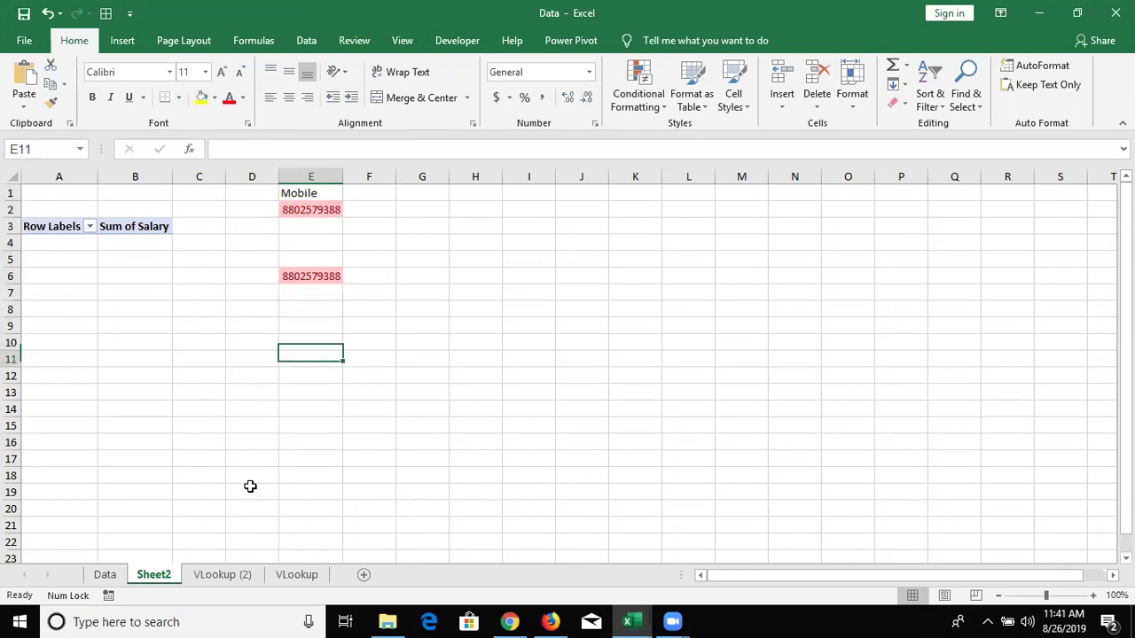
pyautogui.press('Return')
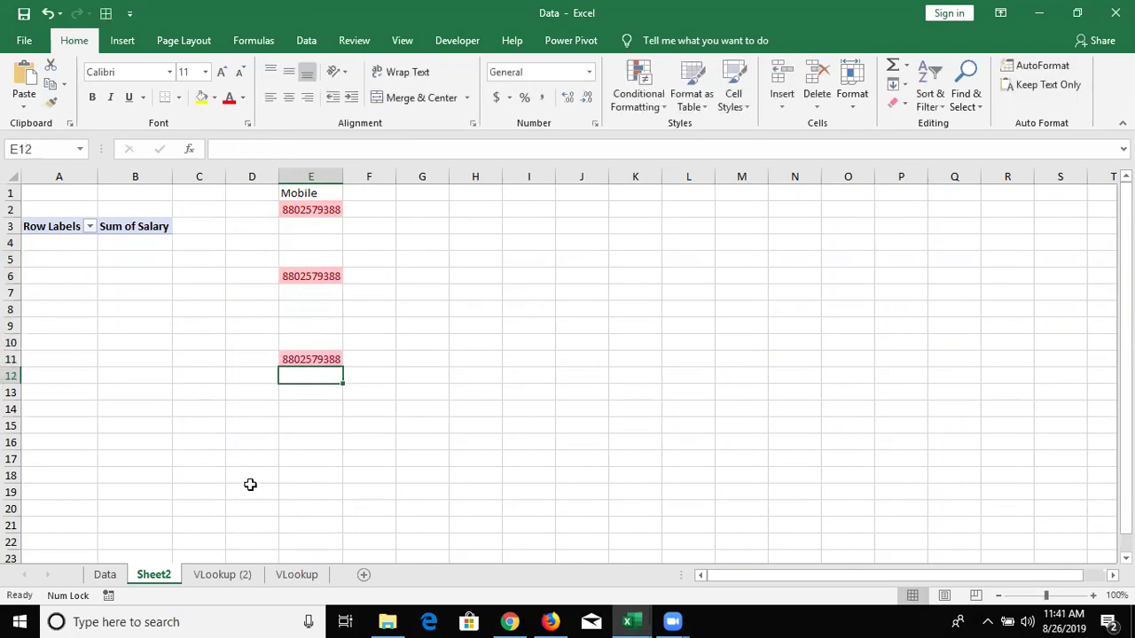
# Step: Move around the Mobile column to review the duplicate highlighting
pyautogui.press('Up')
pyautogui.press('Up')
pyautogui.press('Up')
pyautogui.press('Up')
pyautogui.press('Up')
pyautogui.press('Up')
pyautogui.press('Up')
pyautogui.press('Down')
pyautogui.press('Down')
pyautogui.press('Down')
pyautogui.press('Up')
pyautogui.press('Up')
pyautogui.press('Up')
pyautogui.press('capslock')
pyautogui.press('Up')
pyautogui.press('Up')
pyautogui.press('Up')
pyautogui.press('Up')
pyautogui.press('Up')
pyautogui.hotkey('shift', 'Down')
pyautogui.hotkey('shift', 'Down')
pyautogui.press('Right')
pyautogui.press('Right')
pyautogui.press('Right')
pyautogui.press('Up')
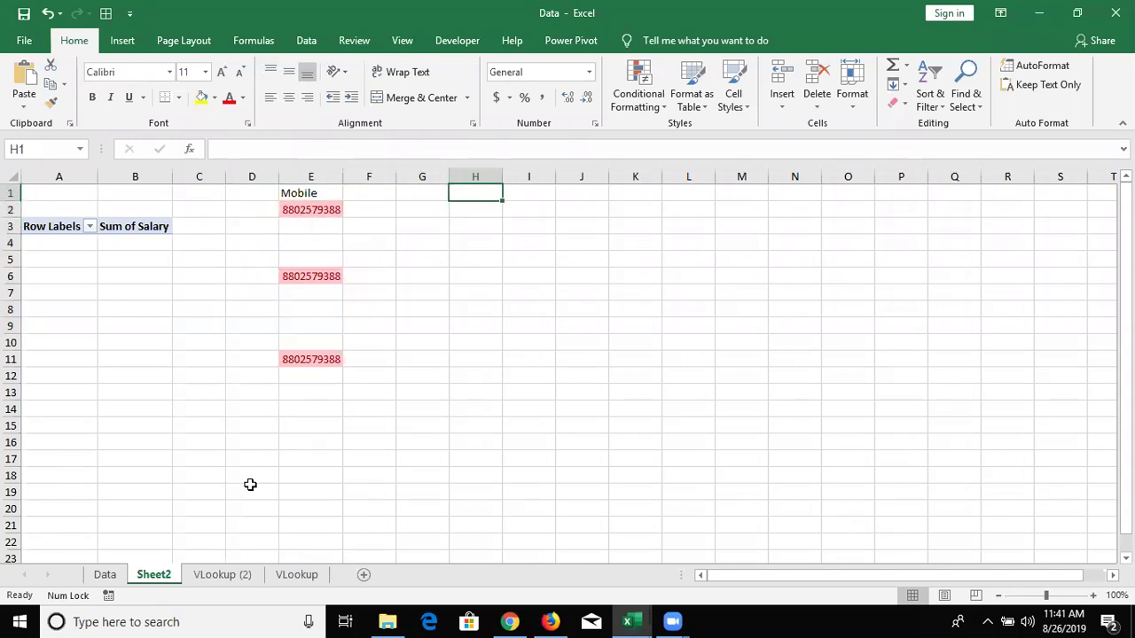
# Step: Add an A/c header in H1 and enter 1 in H2, H5 and H9
pyautogui.write('A/c')
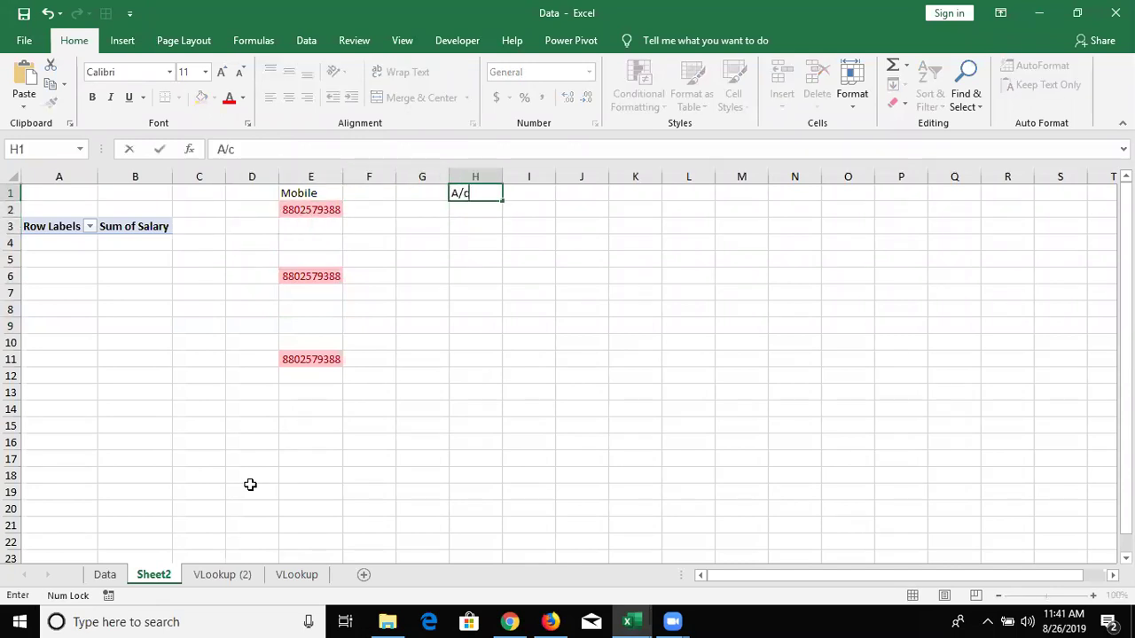
pyautogui.press('Return')
pyautogui.write('1')
pyautogui.press('Return')
pyautogui.press('Down')
pyautogui.press('Down')
pyautogui.write('1')
pyautogui.press('Return')
pyautogui.press('Down')
pyautogui.press('Down')
pyautogui.press('Down')
pyautogui.write('1')
pyautogui.press('Return')
pyautogui.press('Up')
pyautogui.press('Up')
pyautogui.press('Up')
pyautogui.press('Up')
pyautogui.press('Up')
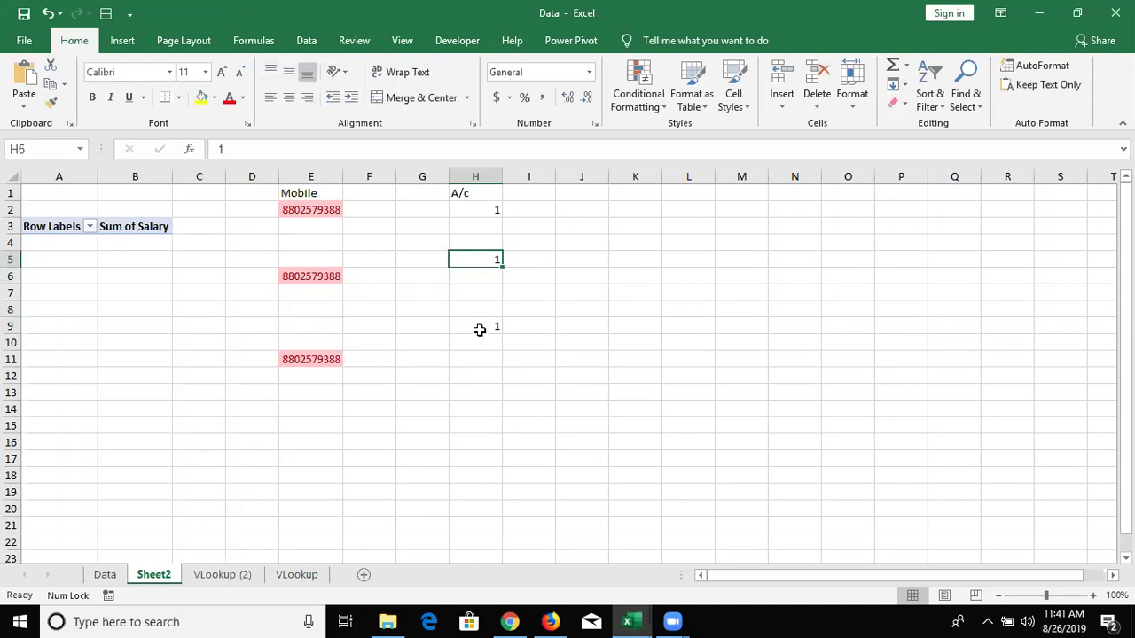
# Step: Fill H5 and H9 yellow, then undo the fill and the H9 entry
pyautogui.keyDown('ctrl'); pyautogui.click(478, 326); pyautogui.keyUp('ctrl')
pyautogui.click(201, 97)
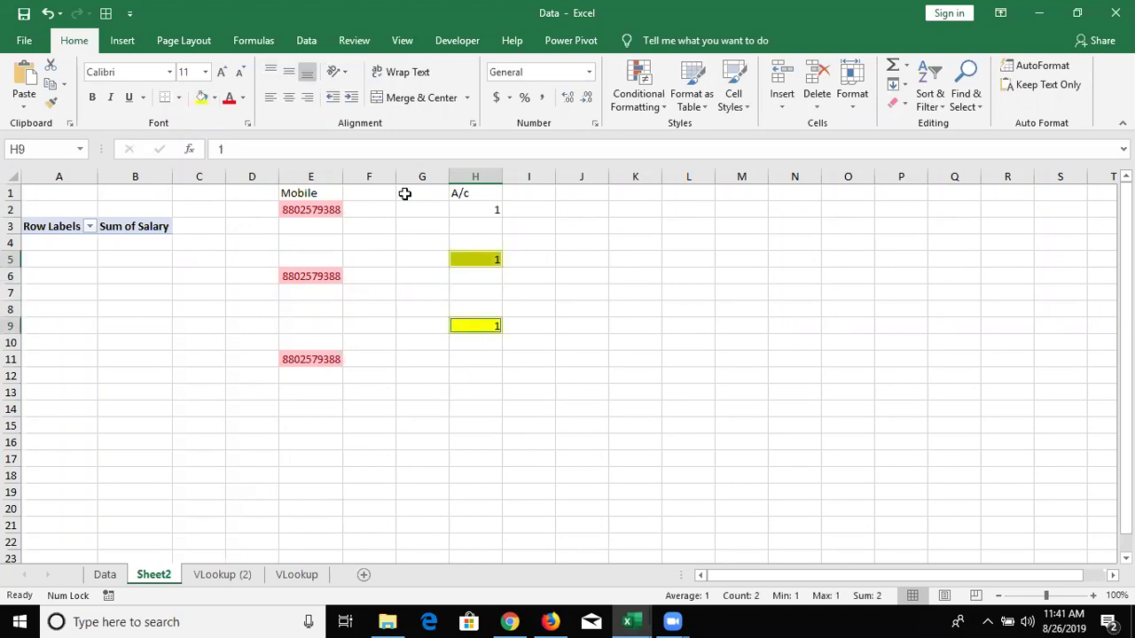
pyautogui.click(479, 209)
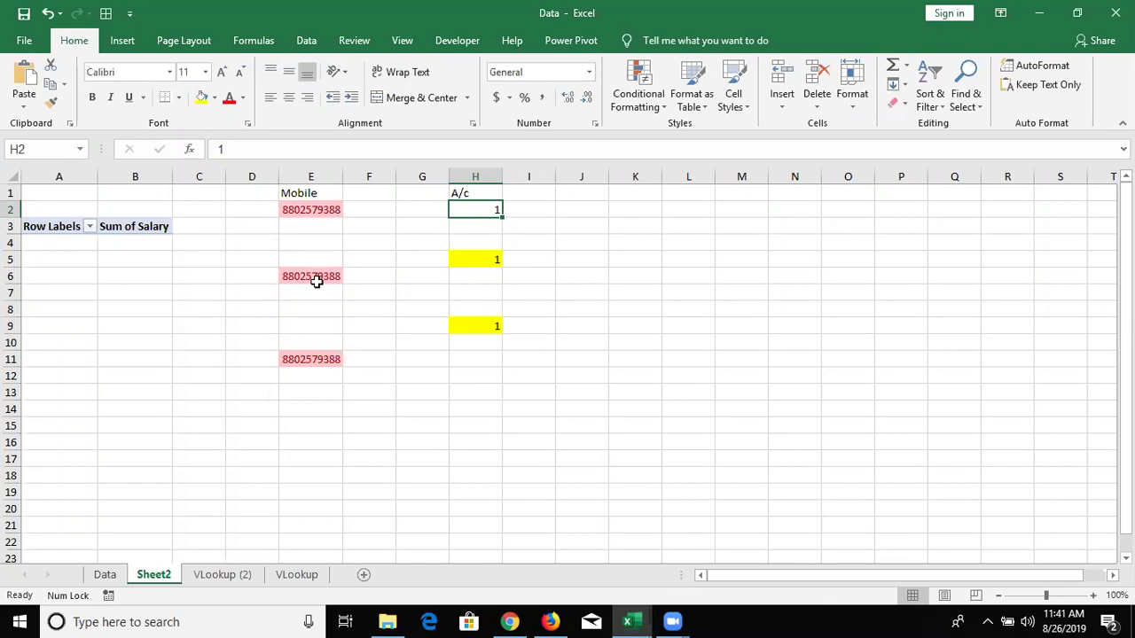
pyautogui.moveTo(319, 209); pyautogui.dragTo(310, 390)
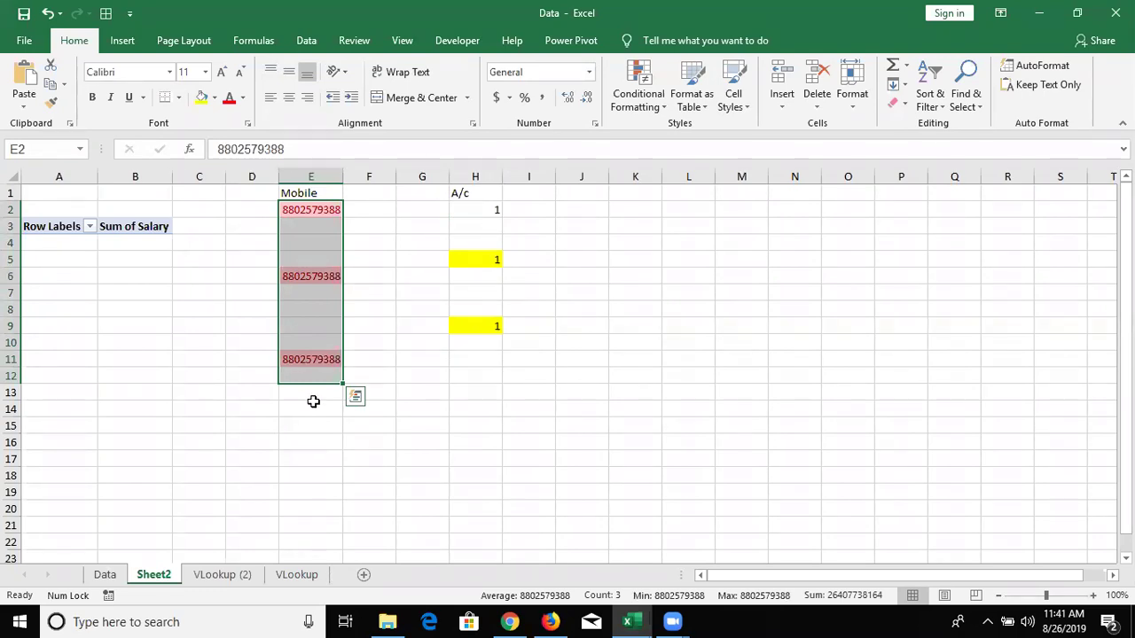
pyautogui.click(464, 276)
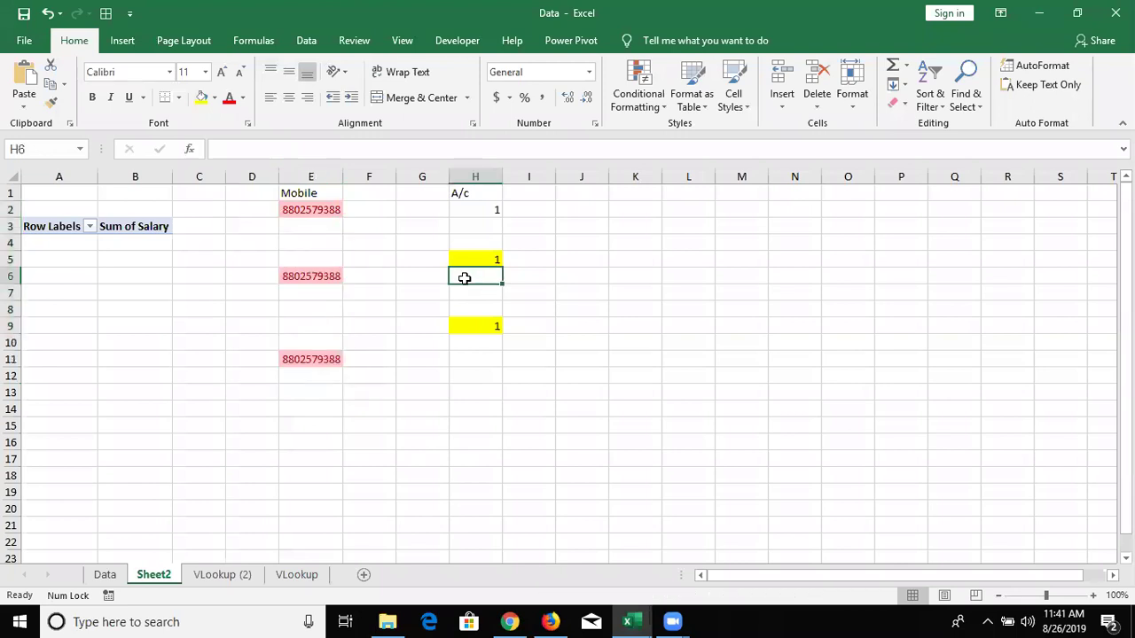
pyautogui.hotkey('ctrl', 'z')
pyautogui.hotkey('ctrl', 'z')
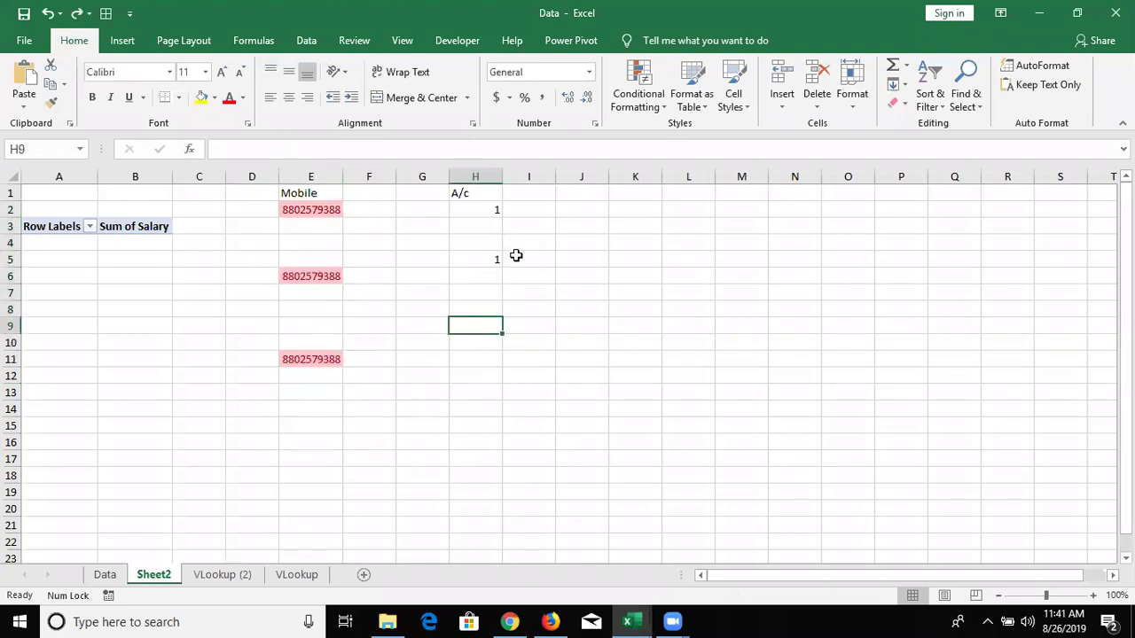
# Step: Re-enter 1 in H9 and write =COUNTIF(H:H,H2) in I2
pyautogui.write('1')
pyautogui.click(516, 269)
pyautogui.press('Up')
pyautogui.press('Up')
pyautogui.press('Up')
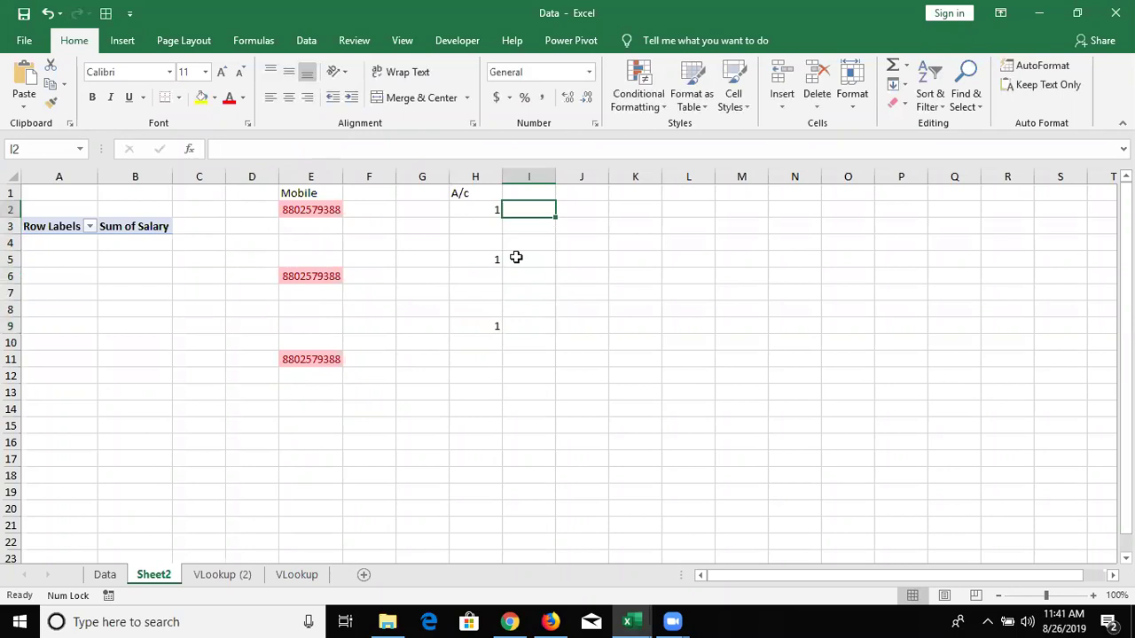
pyautogui.write('=cou')
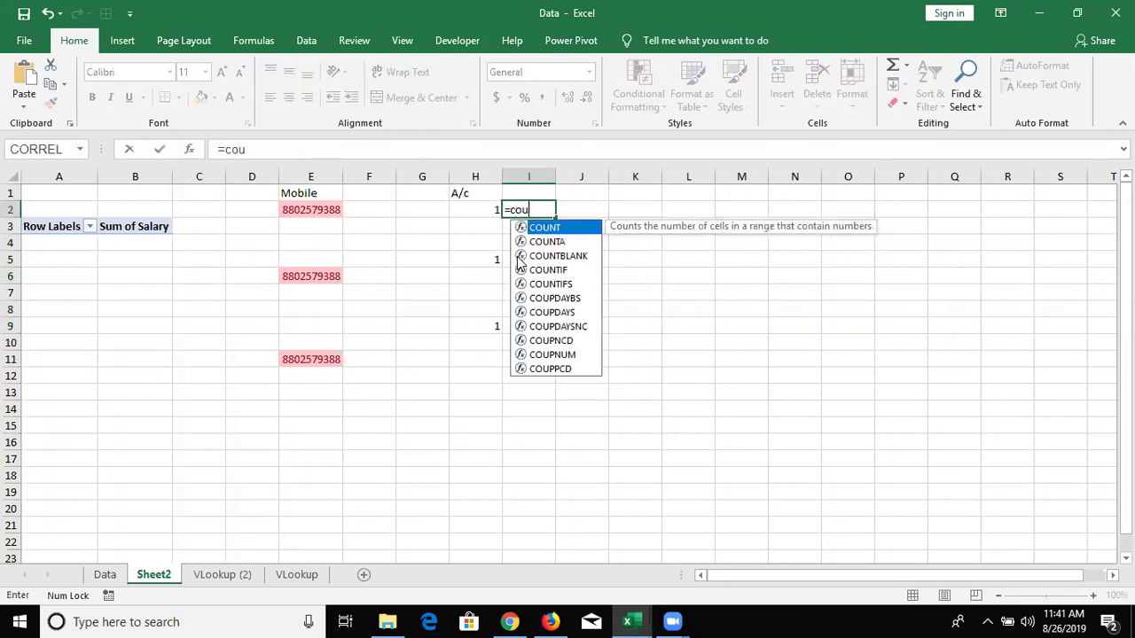
pyautogui.press('Down')
pyautogui.press('Down')
pyautogui.press('Down')
pyautogui.press('Down')
pyautogui.press('Up')
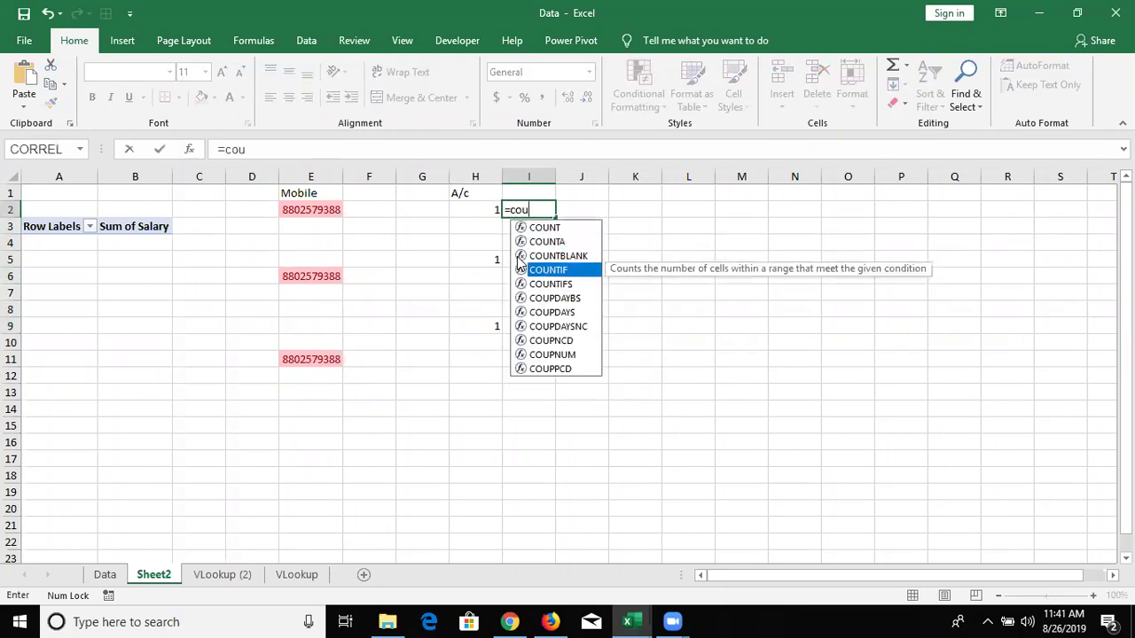
pyautogui.press('Tab')
pyautogui.press('Left')
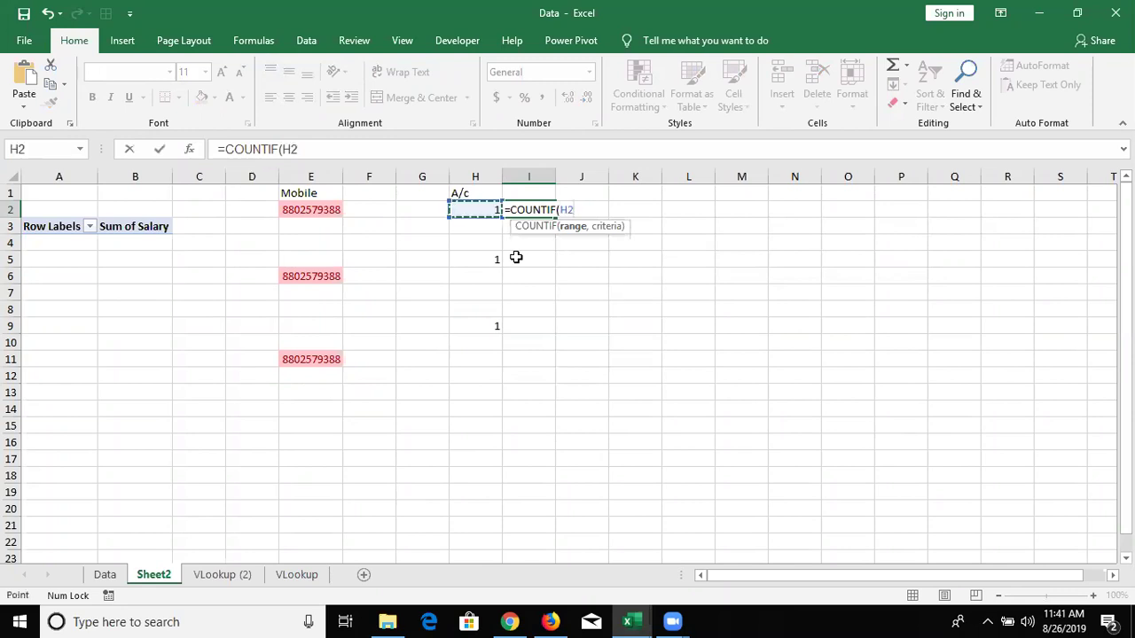
pyautogui.hotkey('ctrl', 'space')
pyautogui.write(',')
pyautogui.press('Left')
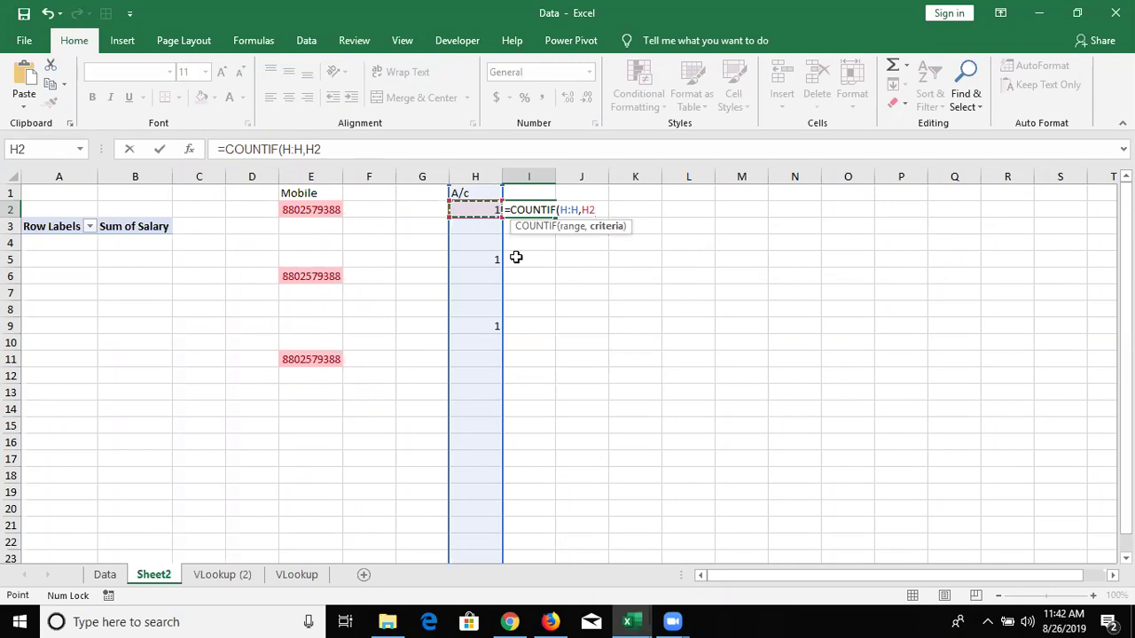
pyautogui.write(')')
pyautogui.hotkey('ctrl', 'Return')
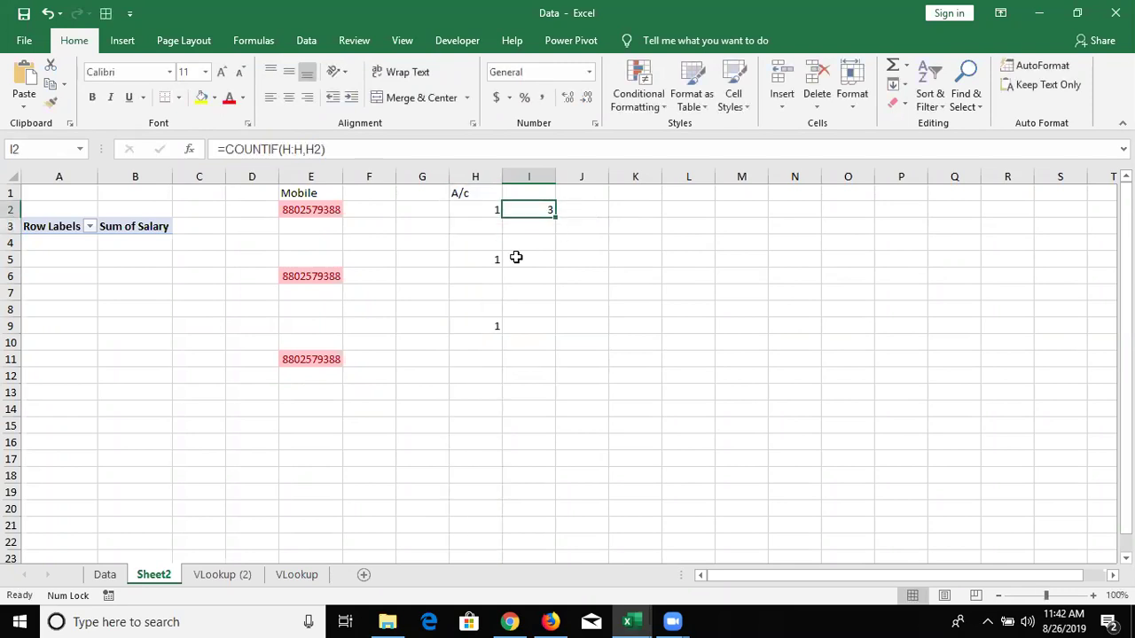
# Step: Copy the I2 COUNTIF formula into I5 and I9, each showing 3
pyautogui.hotkey('ctrl', 'c')
pyautogui.press('Down')
pyautogui.press('Down')
pyautogui.press('Down')
pyautogui.hotkey('ctrl', 'v')
pyautogui.press('Down')
pyautogui.press('Down')
pyautogui.press('Down')
pyautogui.press('Down')
pyautogui.hotkey('ctrl', 'v')
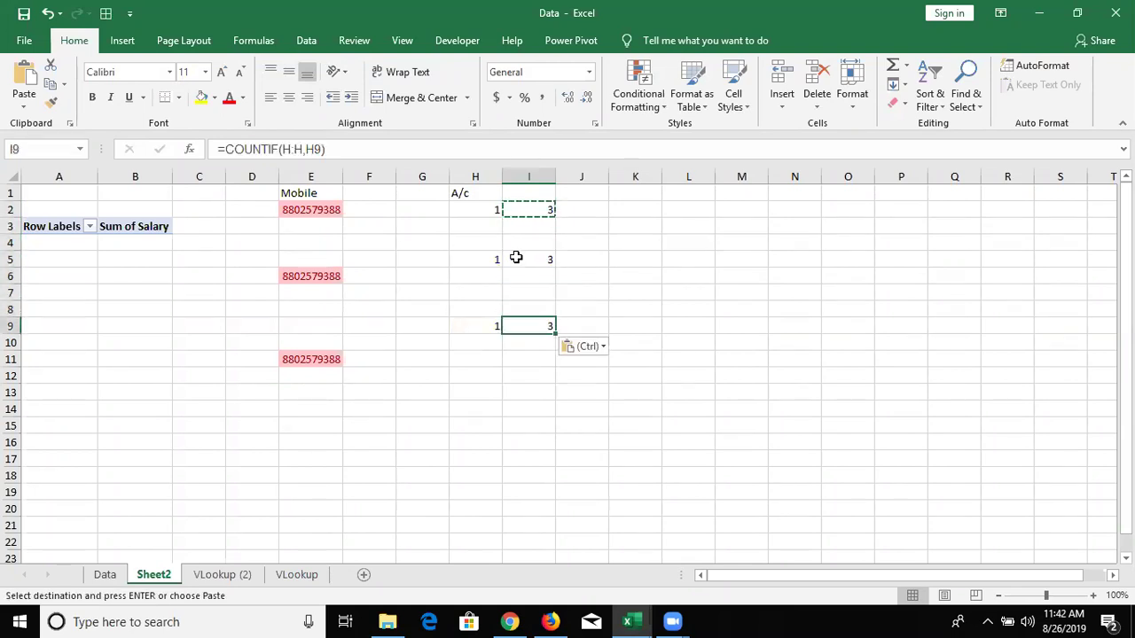
pyautogui.press('Up')
pyautogui.press('Up')
pyautogui.press('Up')
pyautogui.press('Up')
pyautogui.press('Up')
pyautogui.press('Up')
# Step: Enter =COUNTIF(H2:H2,H2) in I2
pyautogui.write('=')
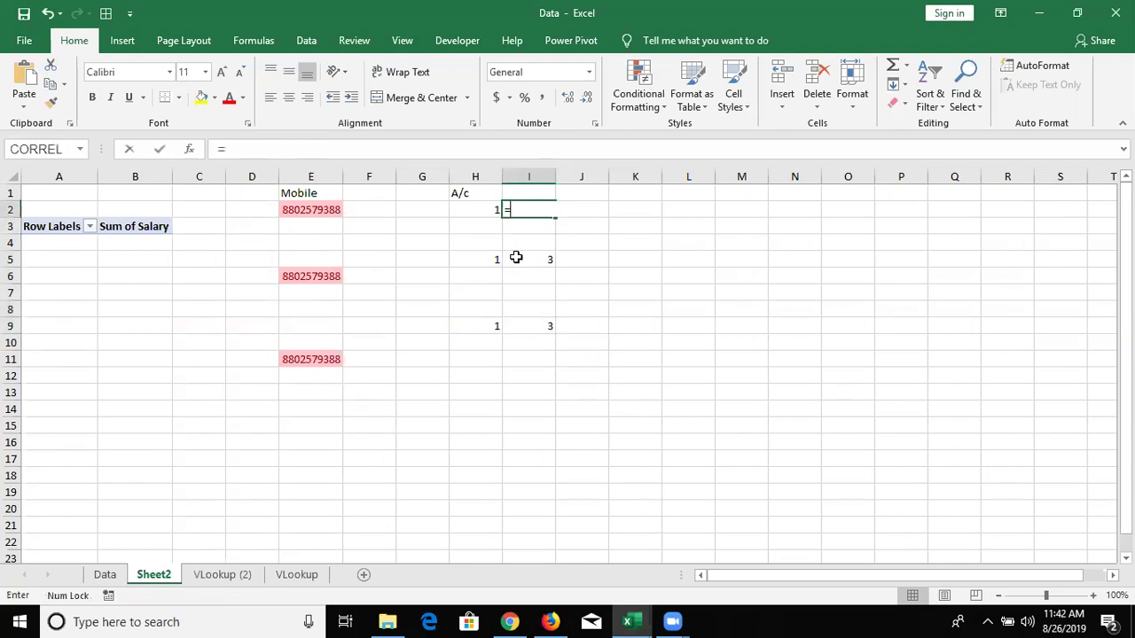
pyautogui.write('c')
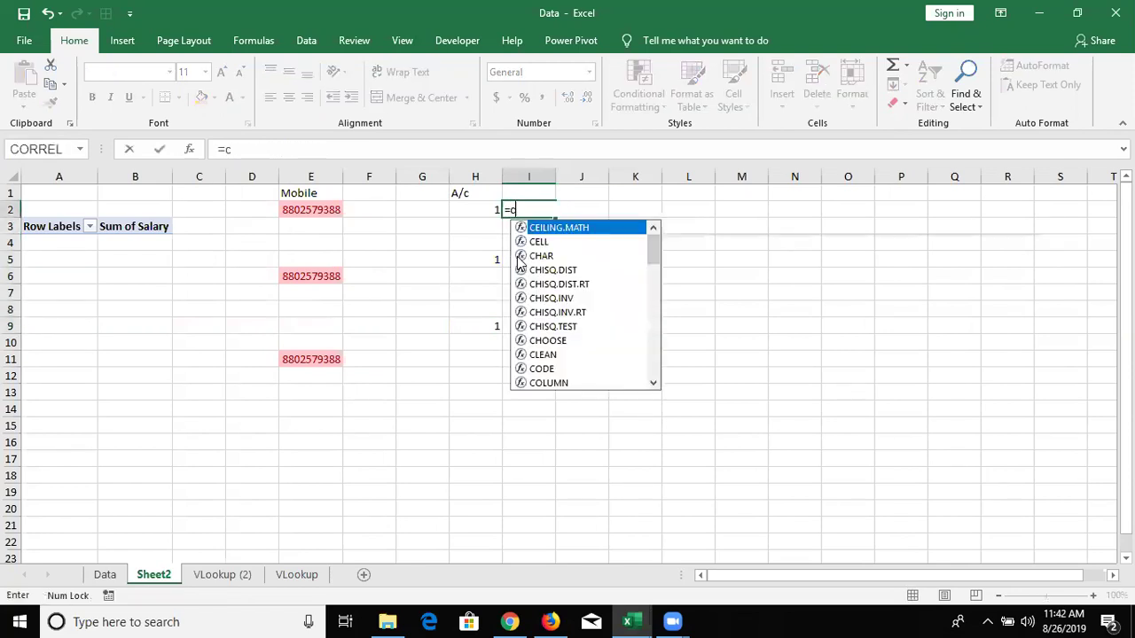
pyautogui.write('ou')
pyautogui.press('Down')
pyautogui.press('Down')
pyautogui.press('Down')
pyautogui.press('Tab')
pyautogui.press('Left')
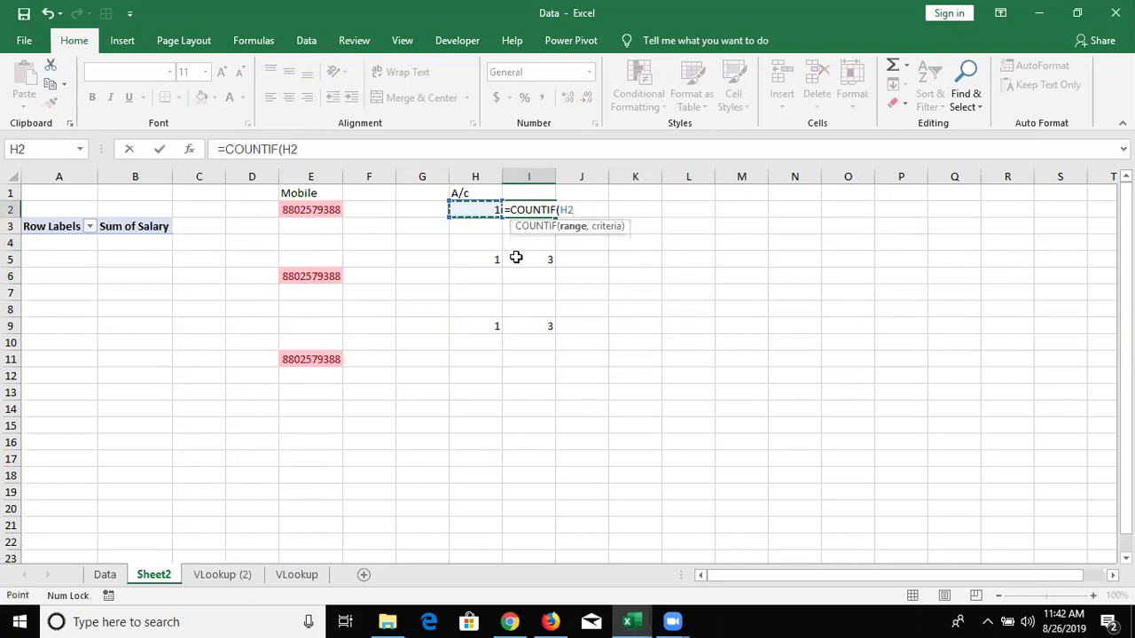
pyautogui.press('F8')
pyautogui.write(',')
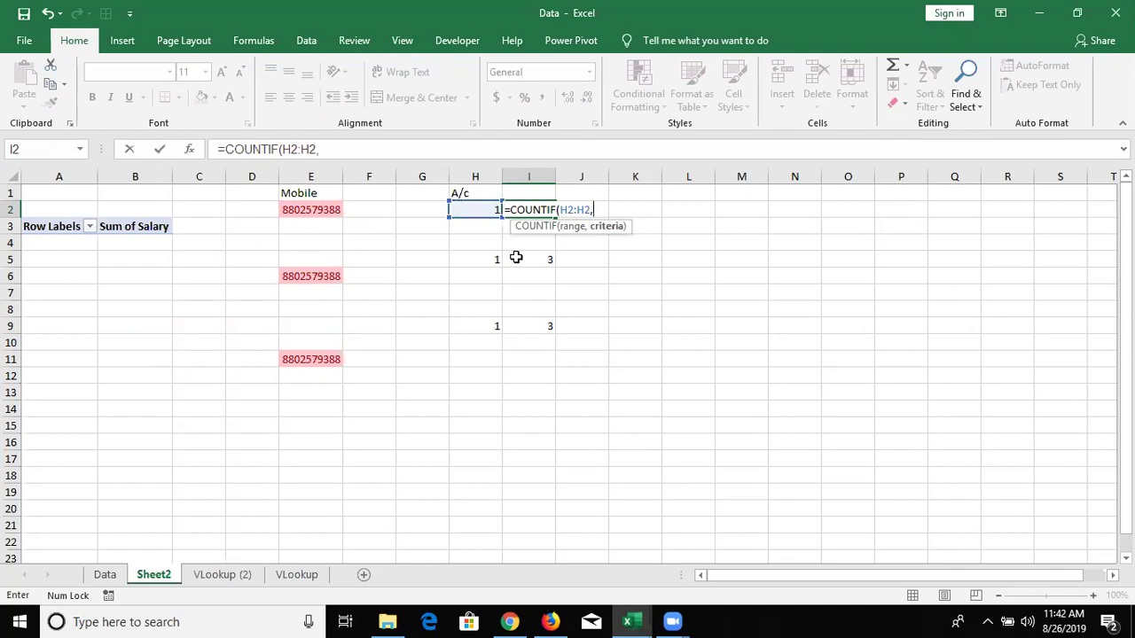
pyautogui.press('Left')
pyautogui.press('Left')
pyautogui.press('Right')
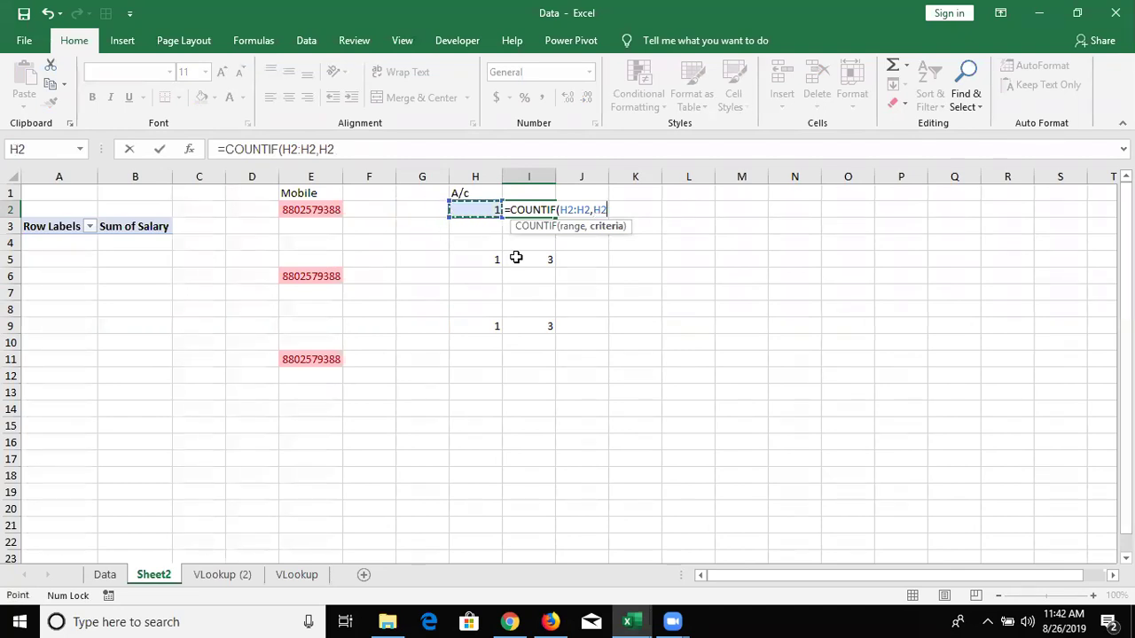
pyautogui.write(')')
pyautogui.press('Return')
# Step: Anchor the range start as $H$2 and fill the formula down through I9
pyautogui.press('Up')
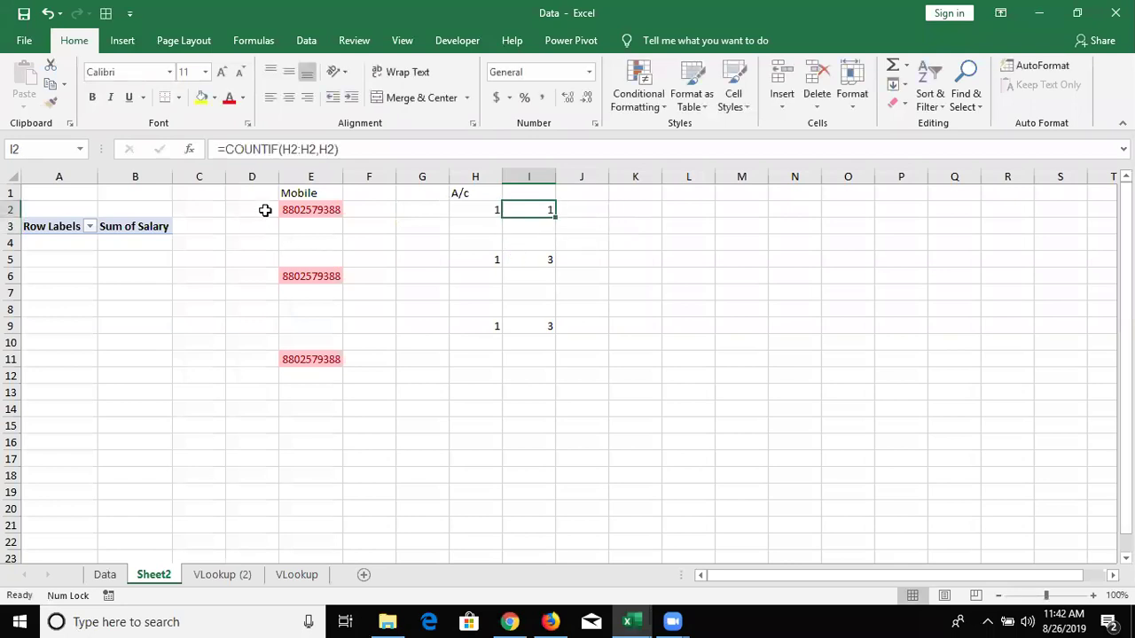
pyautogui.click(298, 149)
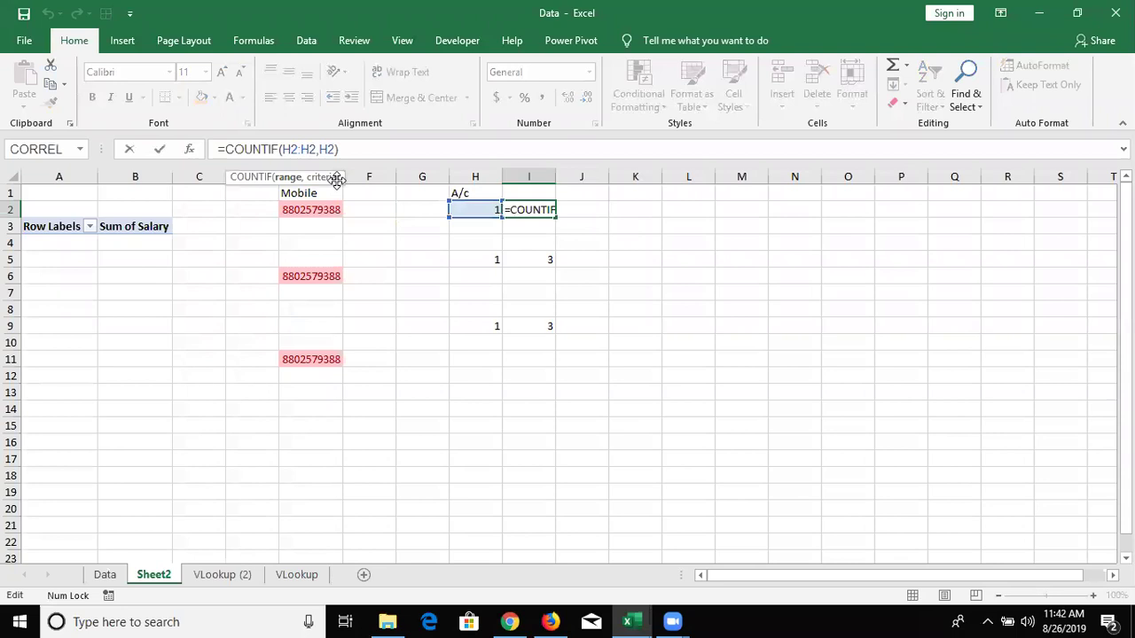
pyautogui.press('F4')
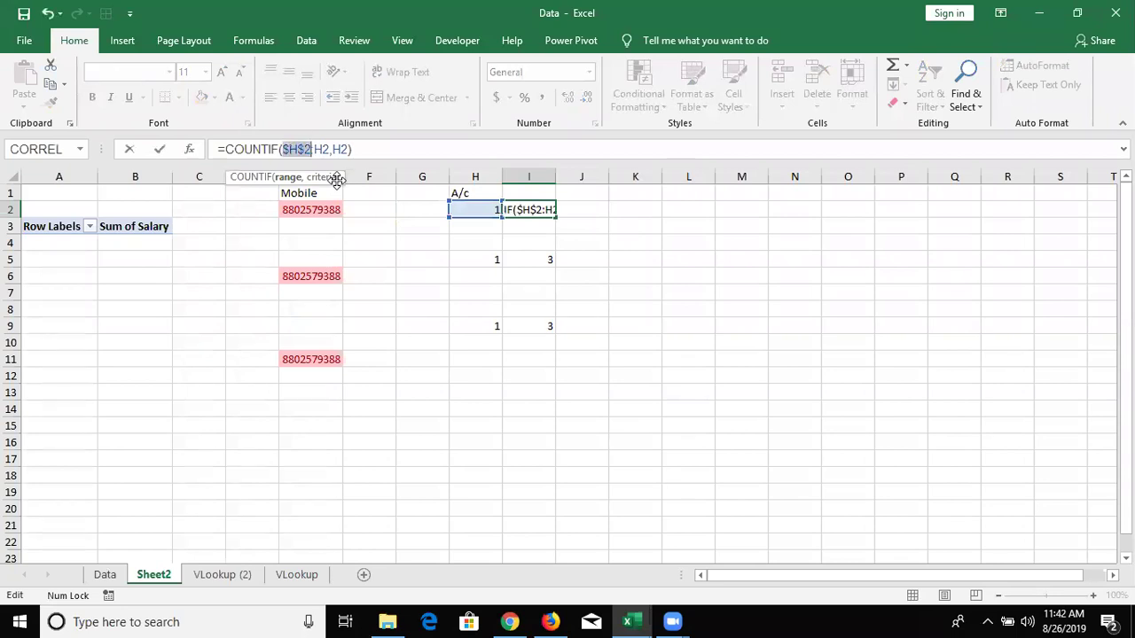
pyautogui.press('Return')
pyautogui.press('Up')
pyautogui.hotkey('shift', 'Down')
pyautogui.hotkey('shift', 'Down')
pyautogui.hotkey('shift', 'Down')
pyautogui.hotkey('shift', 'Down')
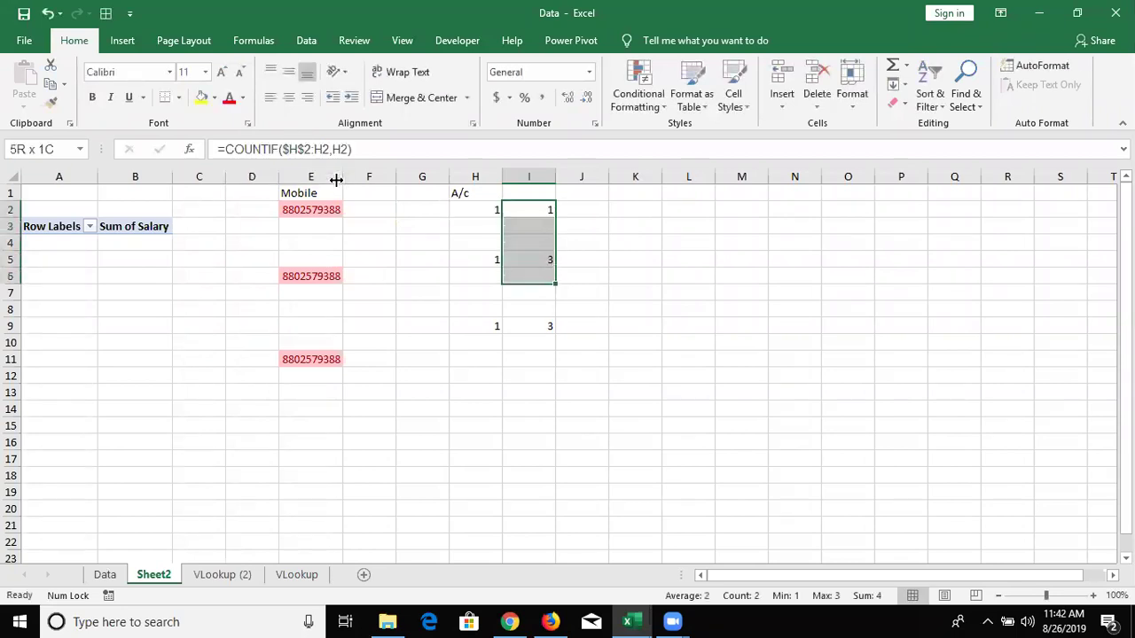
pyautogui.hotkey('shift', 'Down')
pyautogui.hotkey('shift', 'Down')
pyautogui.hotkey('shift', 'Down')
pyautogui.hotkey('ctrl', 'd')
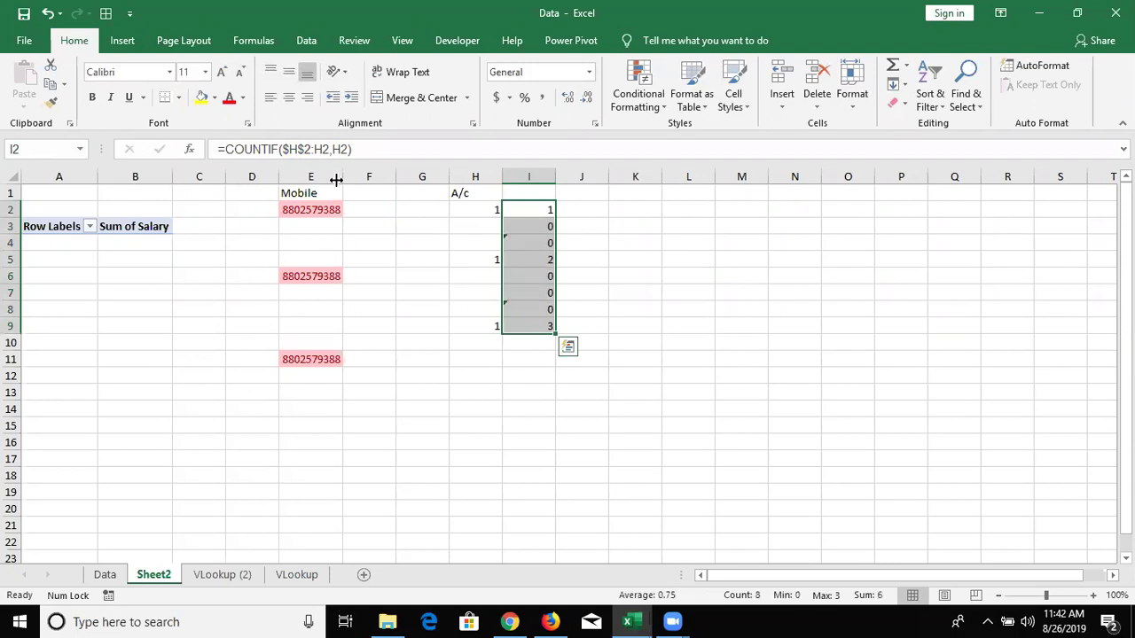
# Step: Inspect the running-count formula in I5 without changing it
pyautogui.hotkey('shift', 'Up')
pyautogui.hotkey('shift', 'Up')
pyautogui.hotkey('shift', 'Up')
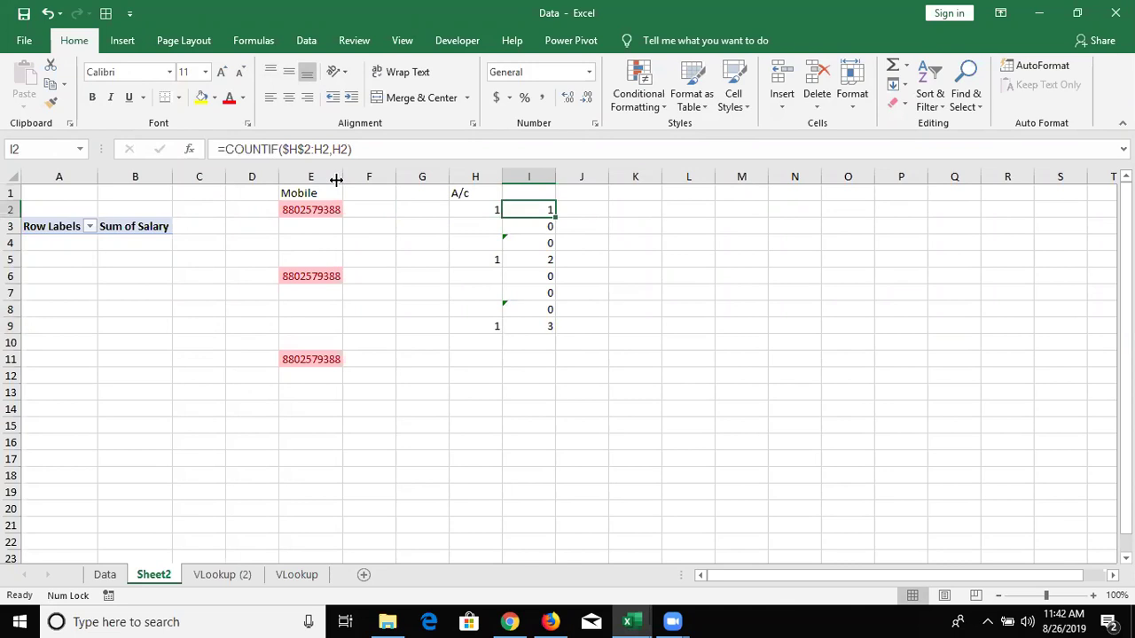
pyautogui.press('Down')
pyautogui.press('Down')
pyautogui.press('Down')
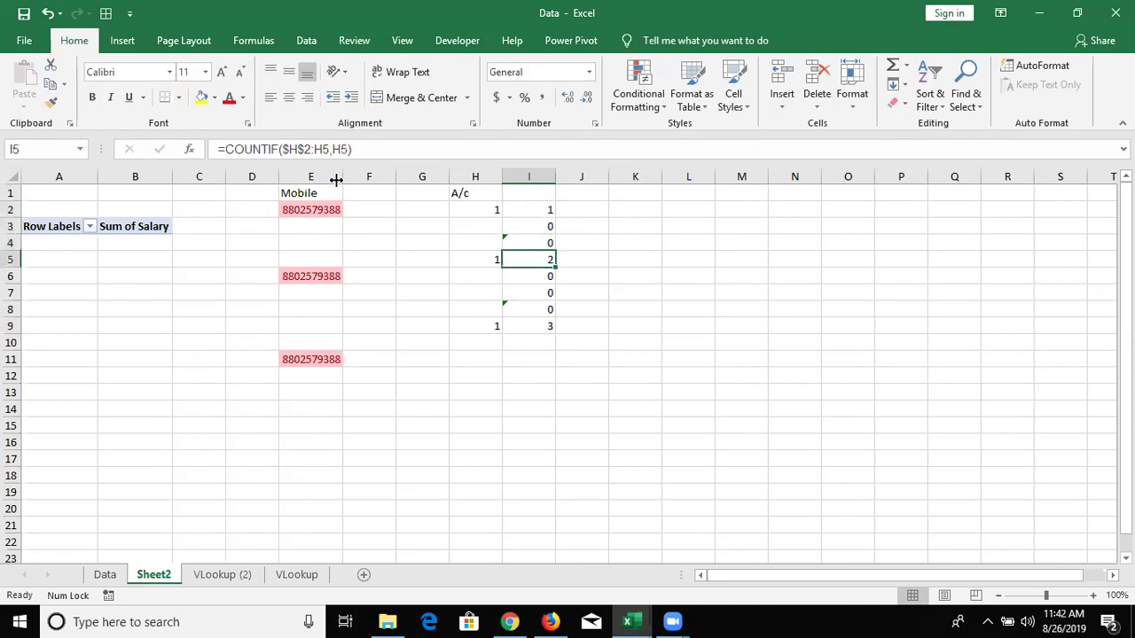
pyautogui.press('F2')
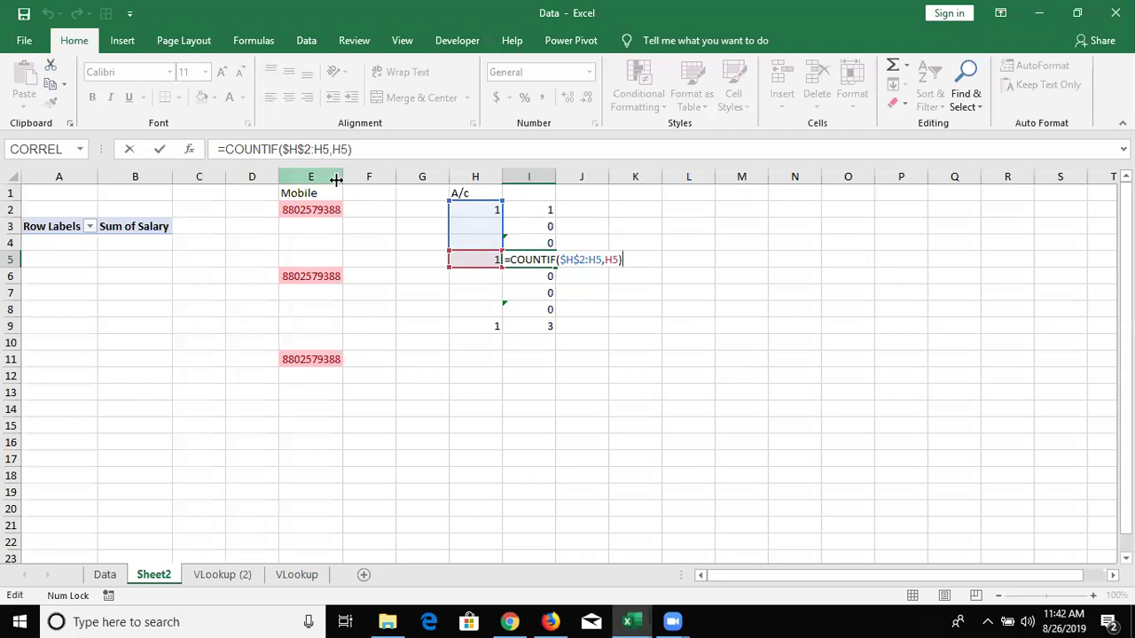
pyautogui.press('Return')
pyautogui.press('Up')
pyautogui.press('Up')
pyautogui.press('Up')
pyautogui.press('Up')
pyautogui.press('Left')
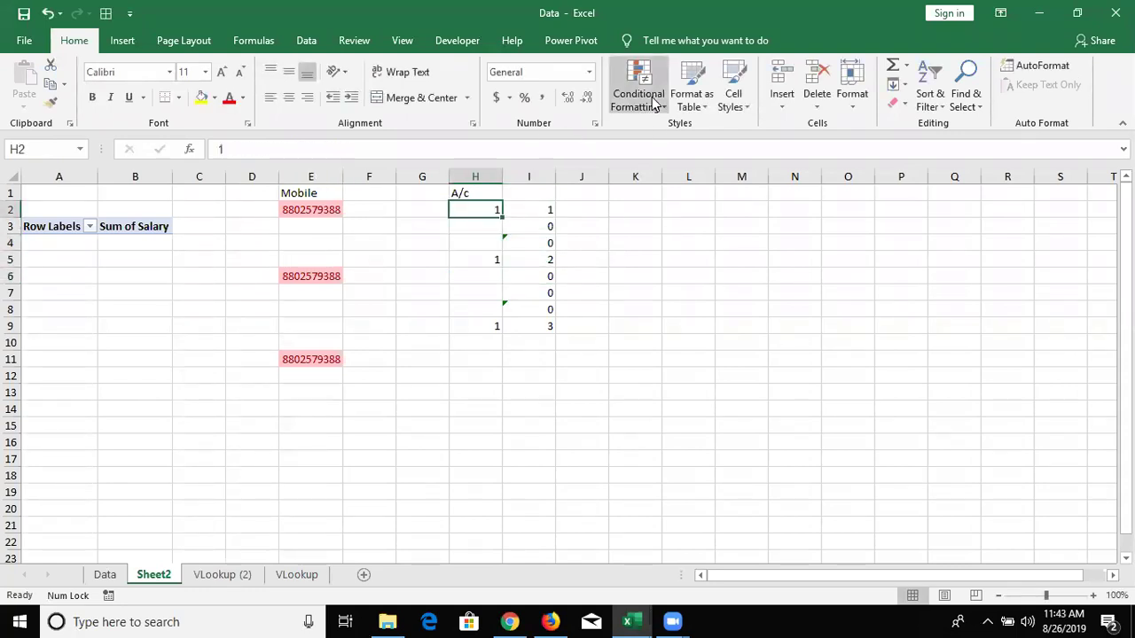
# Step: Start a new formula-based conditional formatting rule for H2
pyautogui.click(640, 95)
pyautogui.click(685, 313)
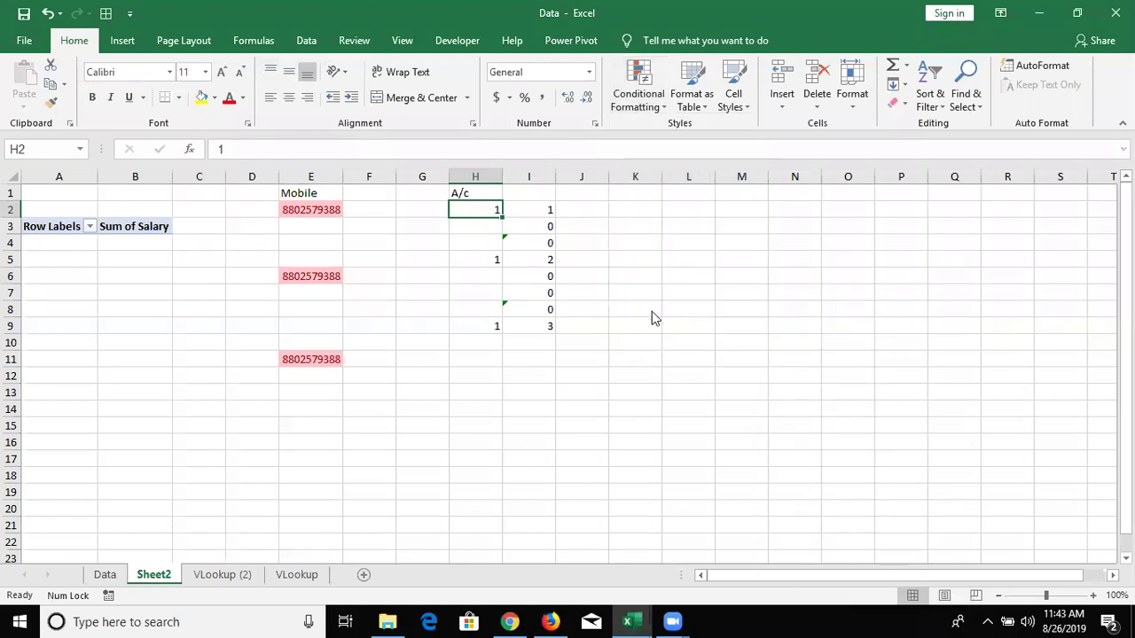
pyautogui.click(476, 275)
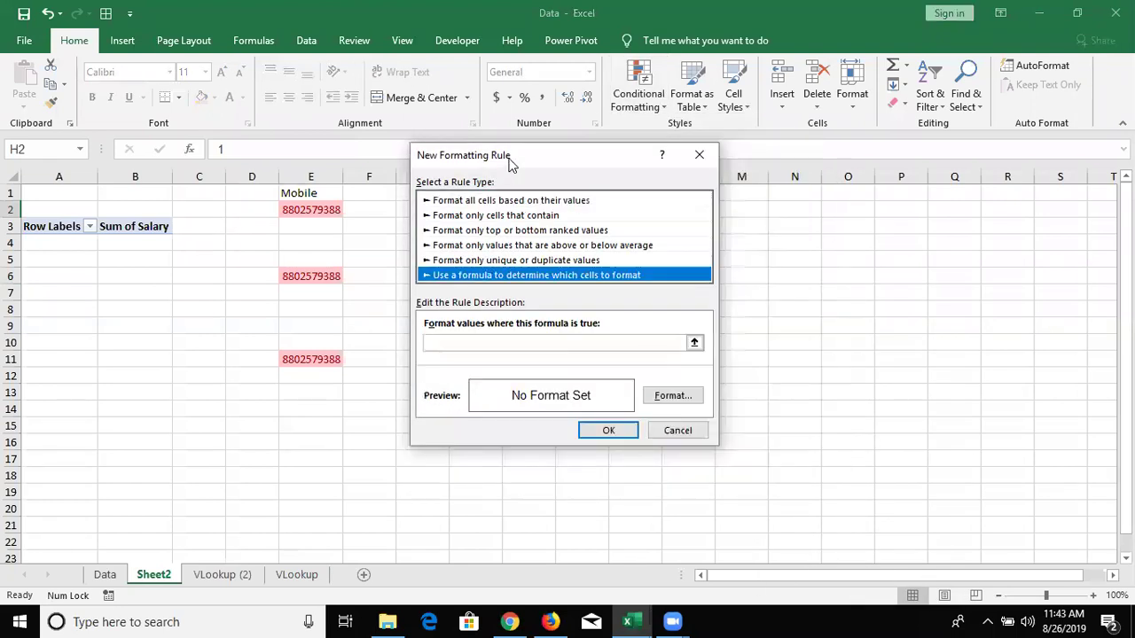
pyautogui.moveTo(514, 160); pyautogui.dragTo(711, 158)
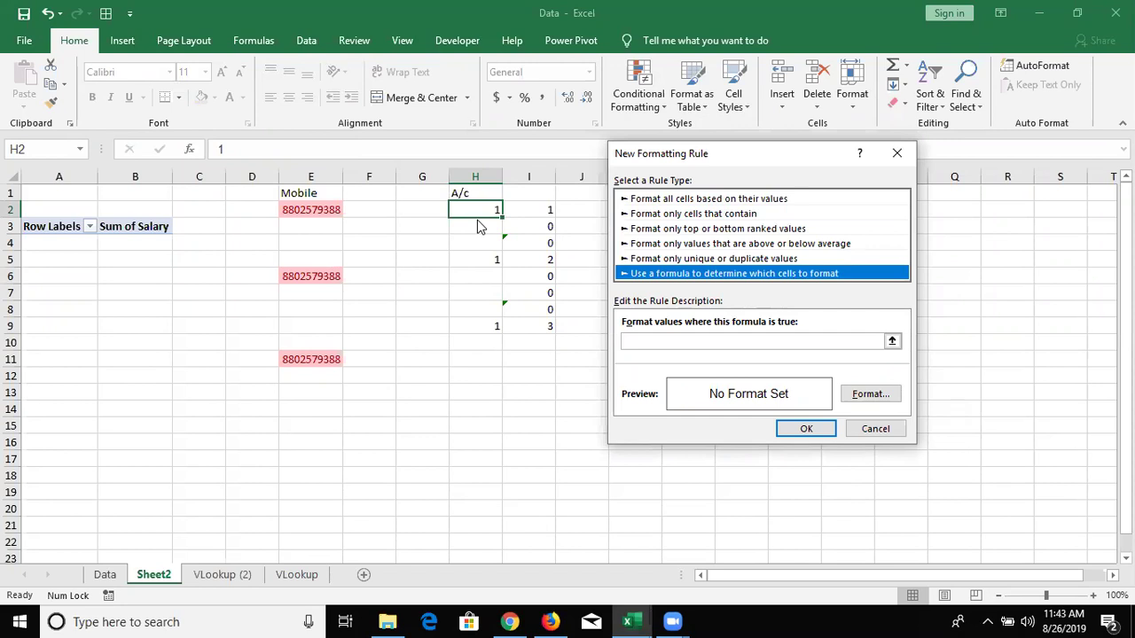
# Step: Enter the rule formula =countif($H$2:h2,h2)>1
pyautogui.click(720, 343)
pyautogui.write('=countif')
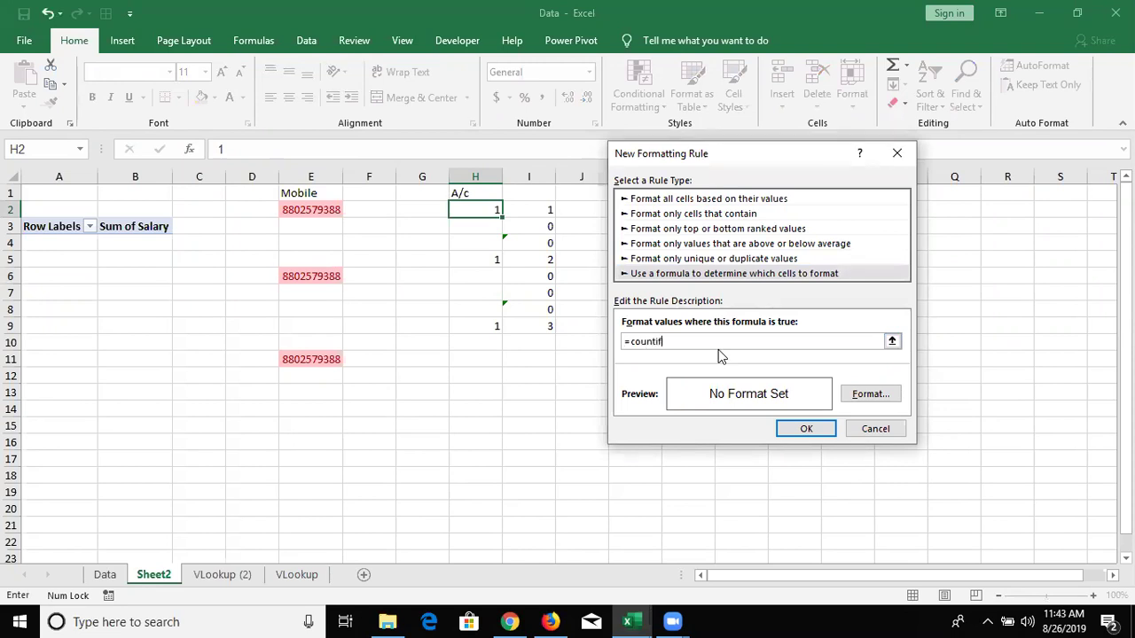
pyautogui.write('(')
pyautogui.write('h')
pyautogui.write('2:h2,')
pyautogui.write('h')
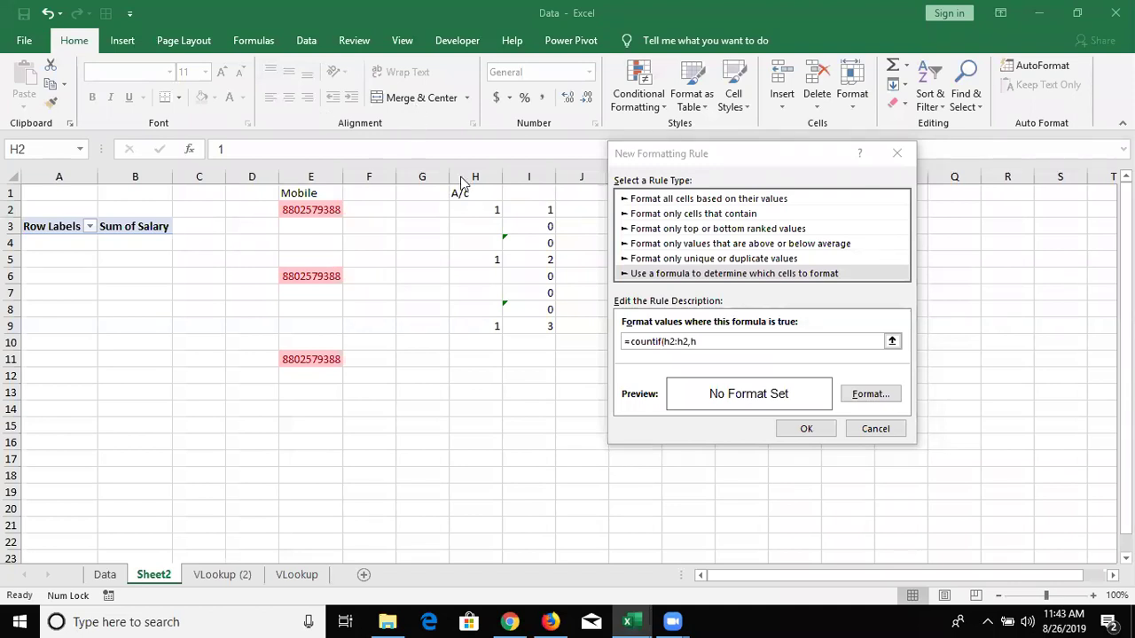
pyautogui.click(739, 349)
pyautogui.write('2')
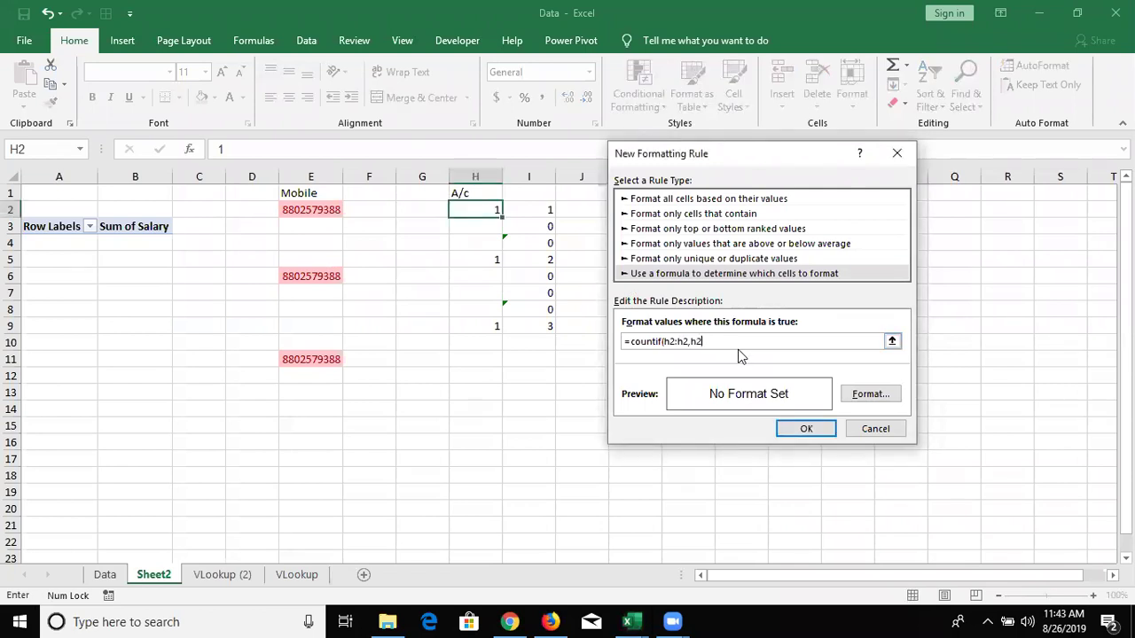
pyautogui.write(')>1')
pyautogui.doubleClick(672, 341)
pyautogui.press('F4')
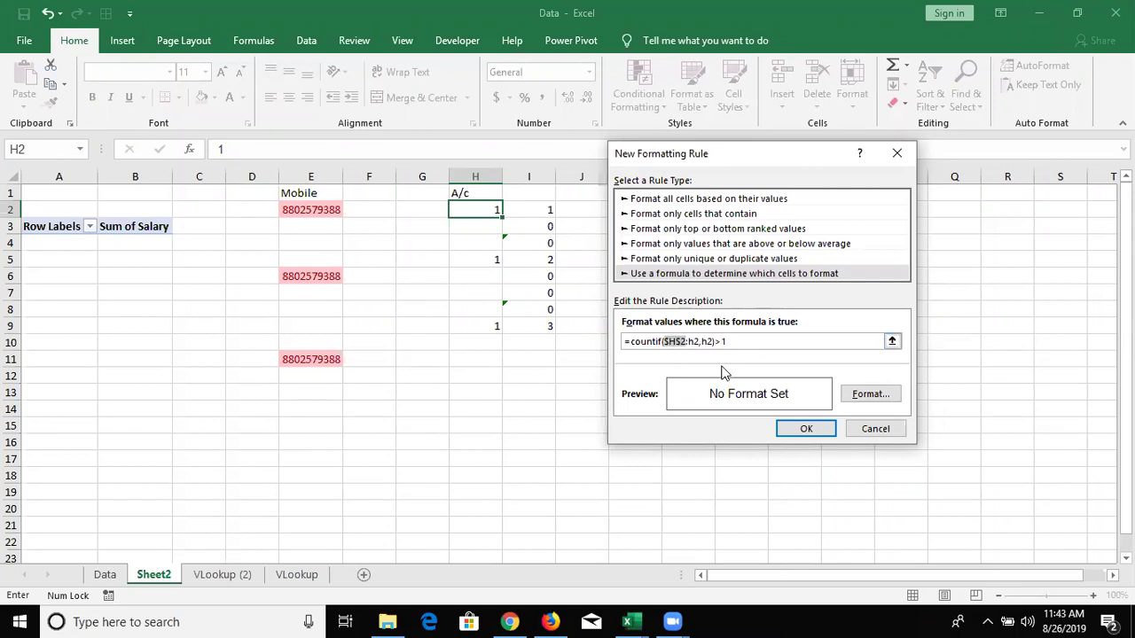
pyautogui.write(':')
# Step: Give the A/c rule a yellow fill and save it
pyautogui.click(896, 395)
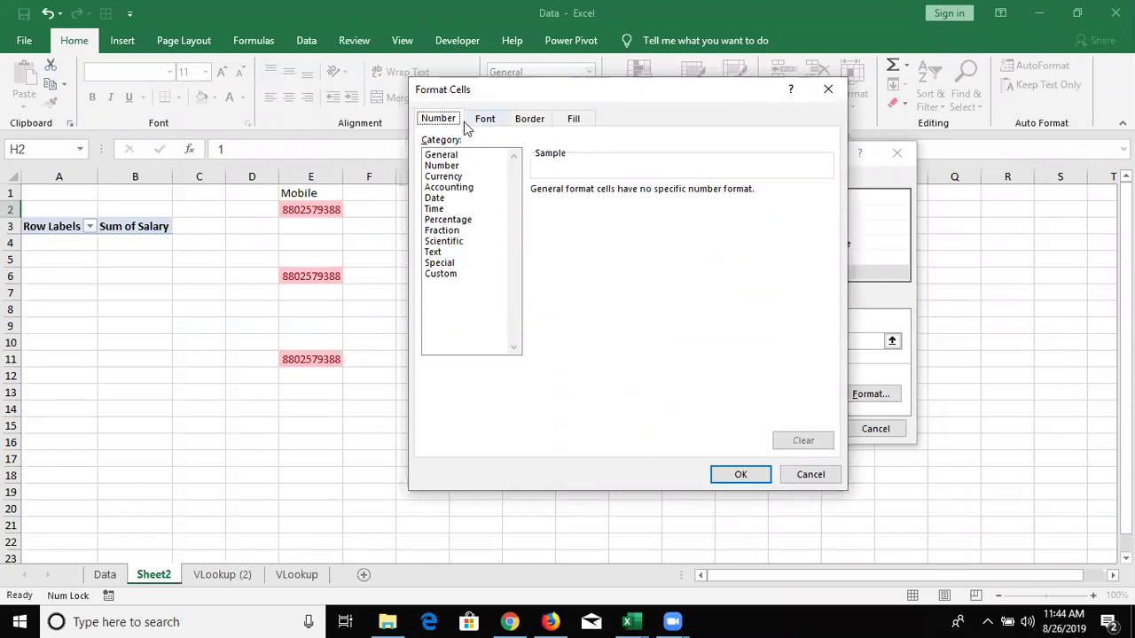
pyautogui.click(574, 120)
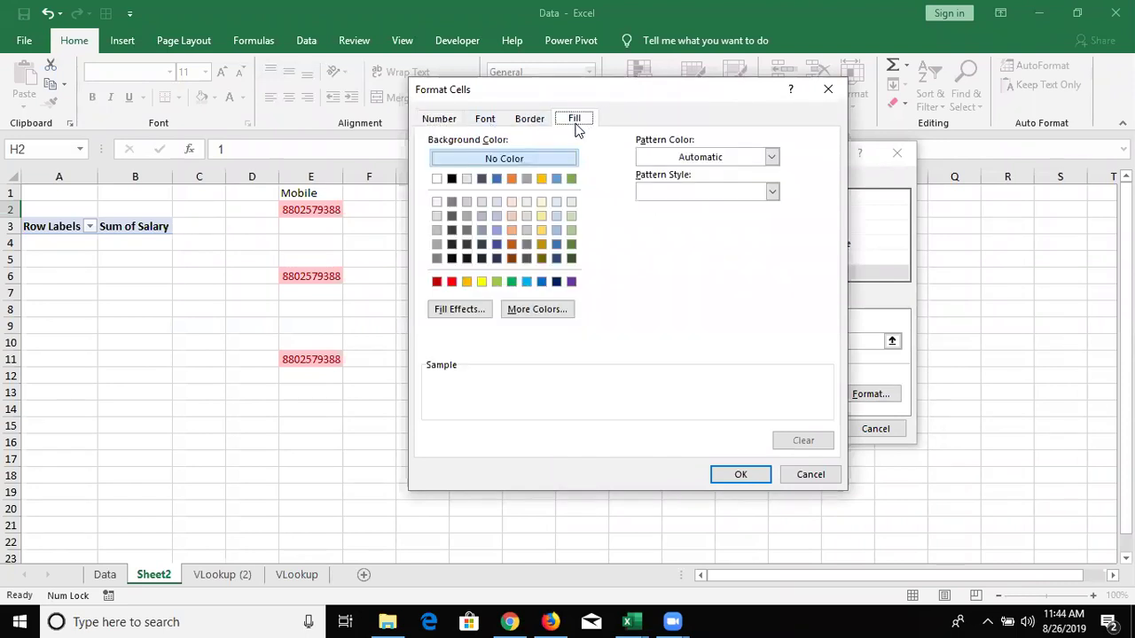
pyautogui.click(481, 282)
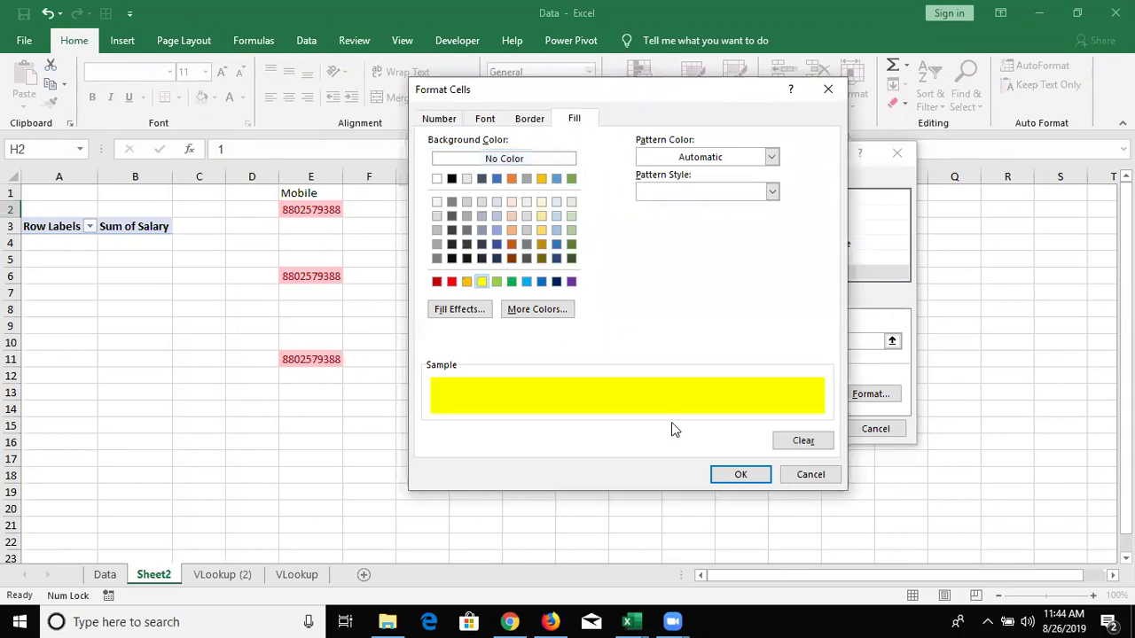
pyautogui.click(718, 477)
pyautogui.click(792, 429)
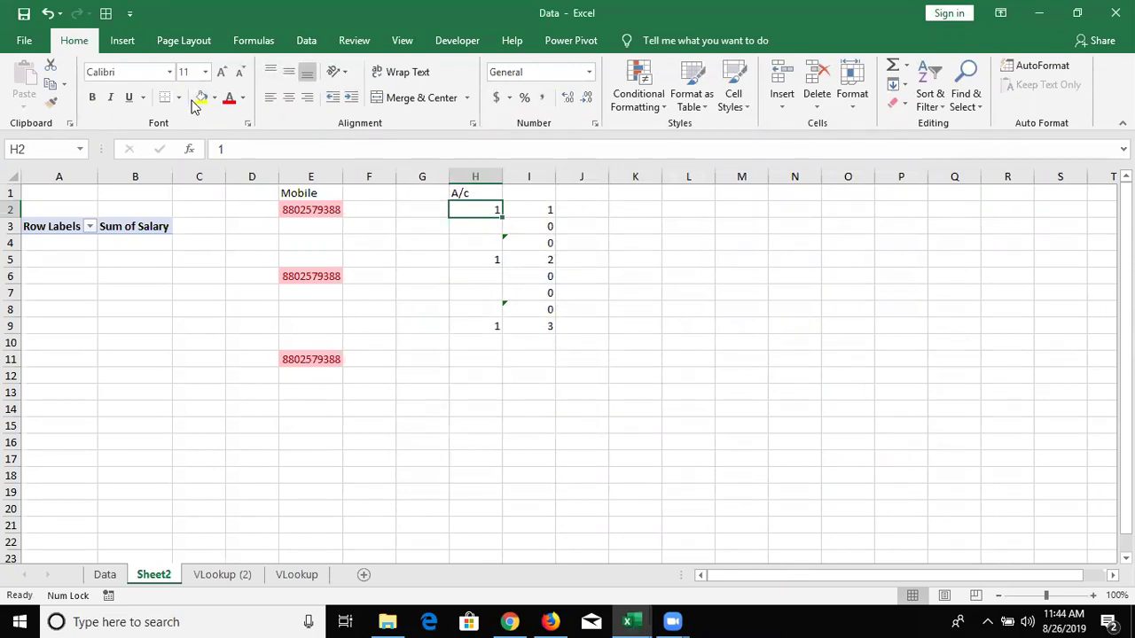
# Step: Paint H2's highlighting rule onto H3:H9 with Format Painter
pyautogui.click(53, 102)
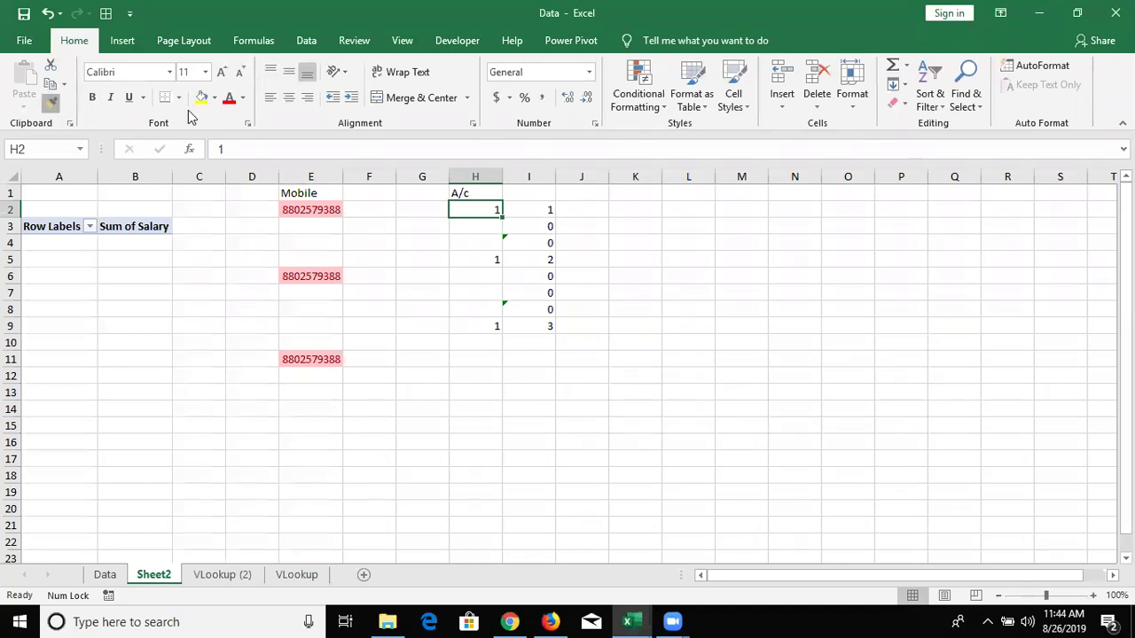
pyautogui.click(469, 232)
pyautogui.moveTo(470, 232); pyautogui.dragTo(488, 328)
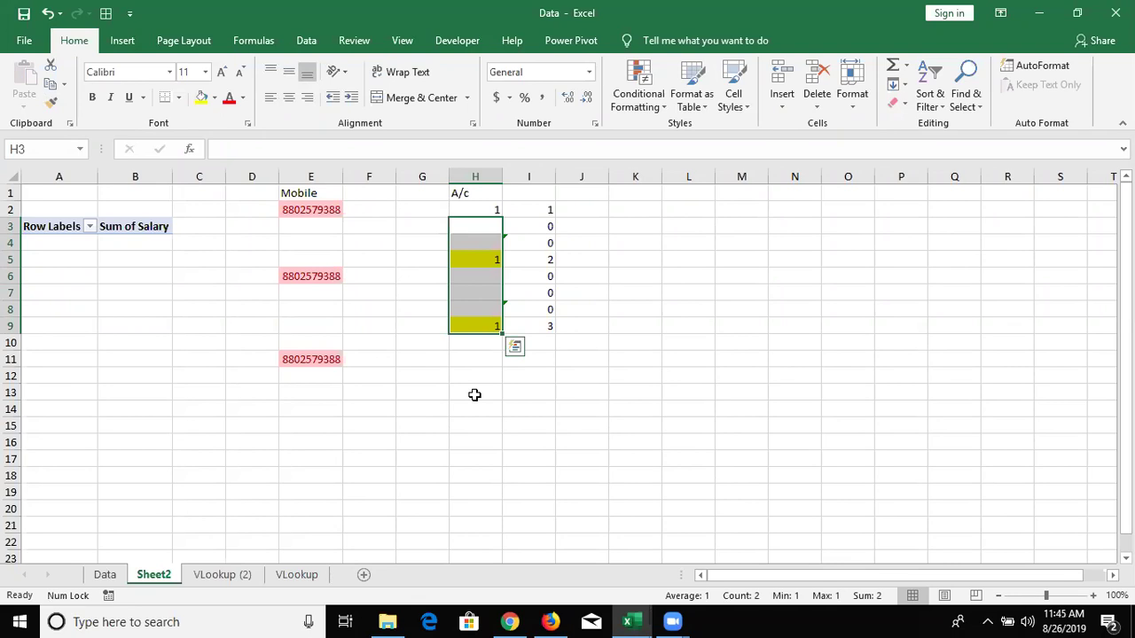
# Step: Review the COUNTIF formulas in I2 and I3 without changing them
pyautogui.press('Up')
pyautogui.press('Right')
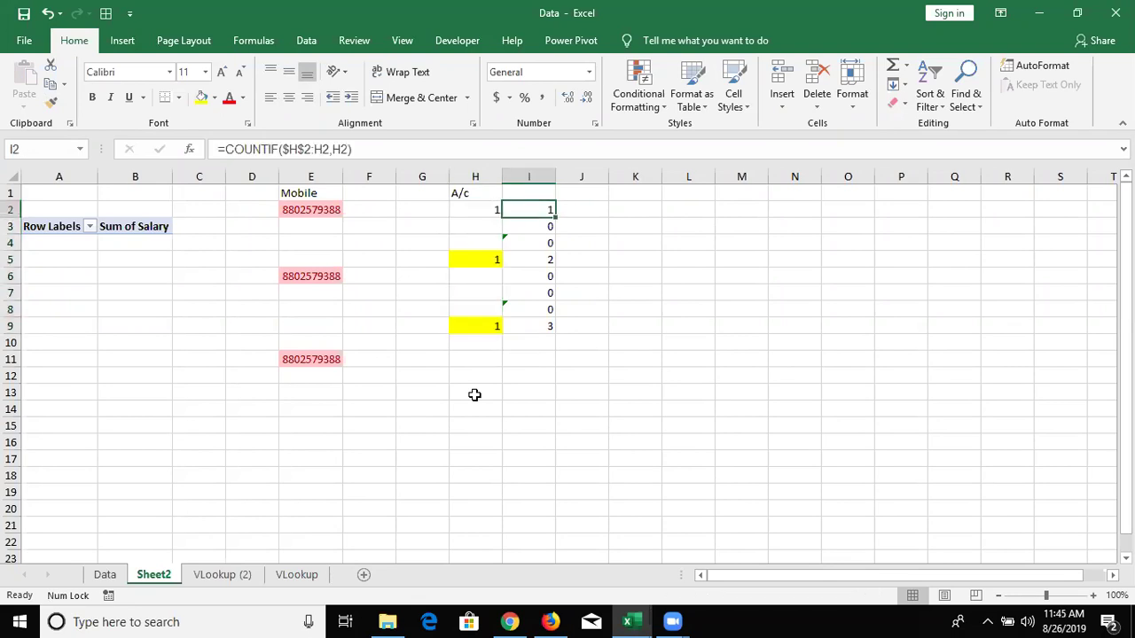
pyautogui.press('F2')
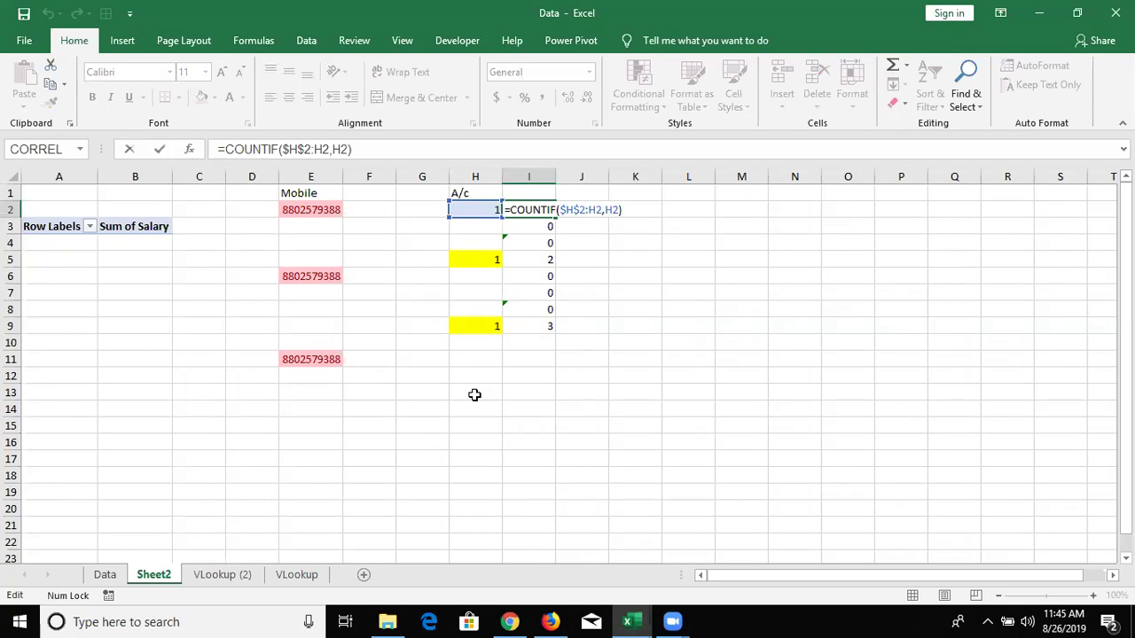
pyautogui.press('Escape')
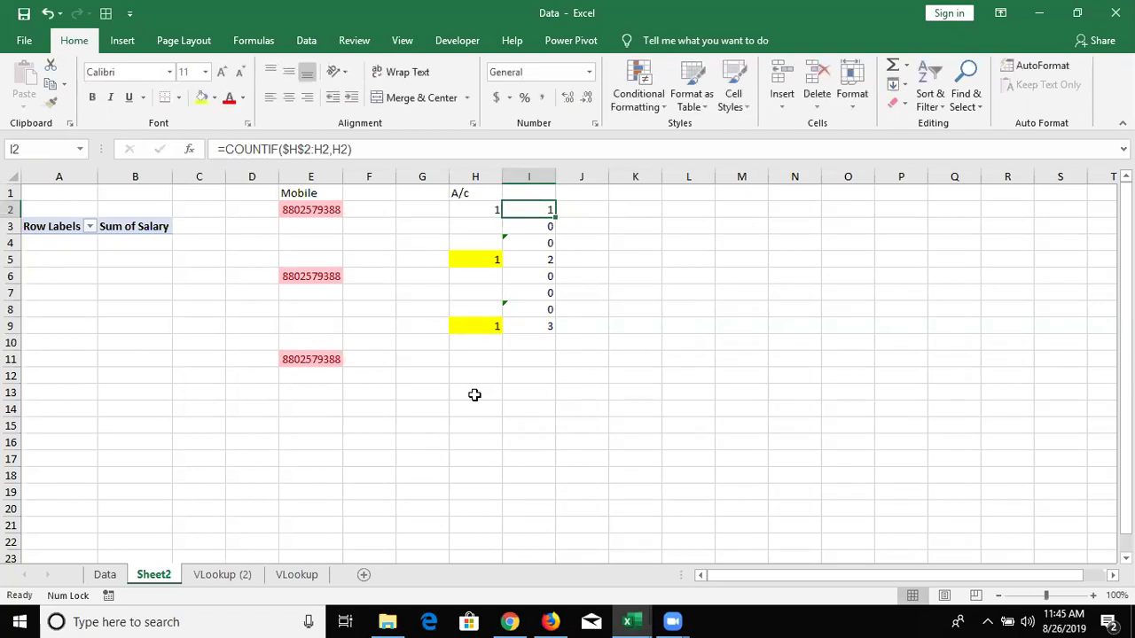
pyautogui.press('Down')
pyautogui.press('Up')
pyautogui.press('Down')
pyautogui.press('Down')
pyautogui.press('Down')
pyautogui.press('Down')
pyautogui.press('Down')
pyautogui.press('Down')
pyautogui.press('Down')
pyautogui.press('Down')
pyautogui.press('Up')
pyautogui.press('Up')
pyautogui.press('Up')
pyautogui.press('Up')
pyautogui.press('Up')
pyautogui.press('Up')
pyautogui.press('Up')
pyautogui.press('Up')
pyautogui.press('Up')
pyautogui.press('Up')
pyautogui.press('Down')
pyautogui.press('Down')
pyautogui.press('Down')
pyautogui.press('Down')
pyautogui.press('Down')
pyautogui.press('Down')
pyautogui.press('Down')
pyautogui.press('Down')
pyautogui.press('Down')
pyautogui.press('Up')
pyautogui.press('Up')
pyautogui.press('Up')
pyautogui.press('Up')
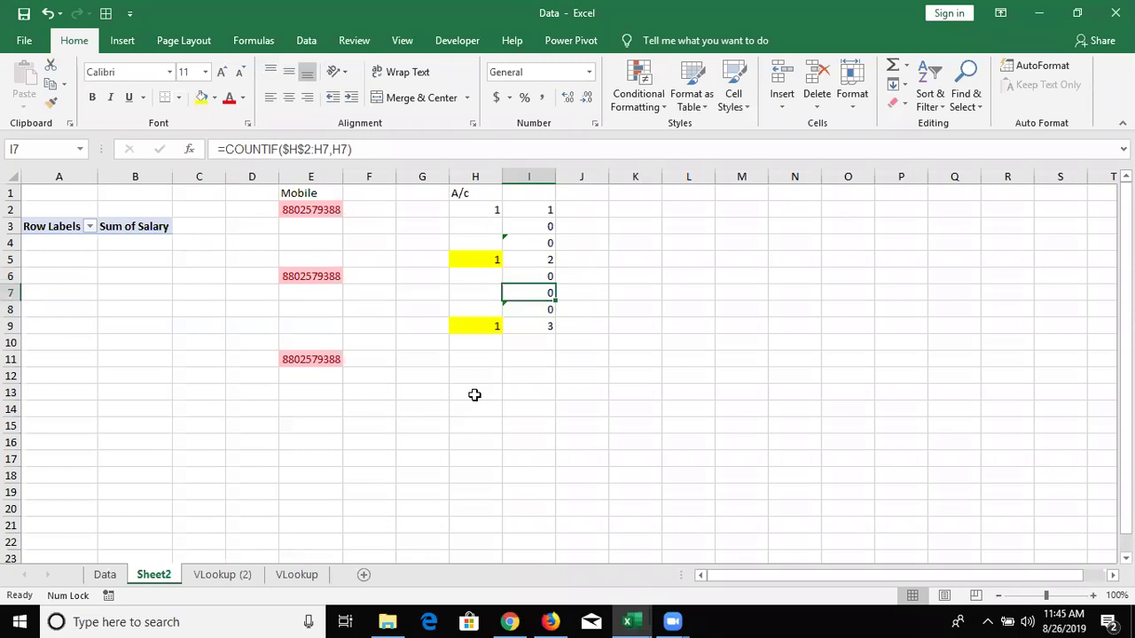
# Step: Start a new workbook from the Gantt project planner template
pyautogui.click(19, 44)
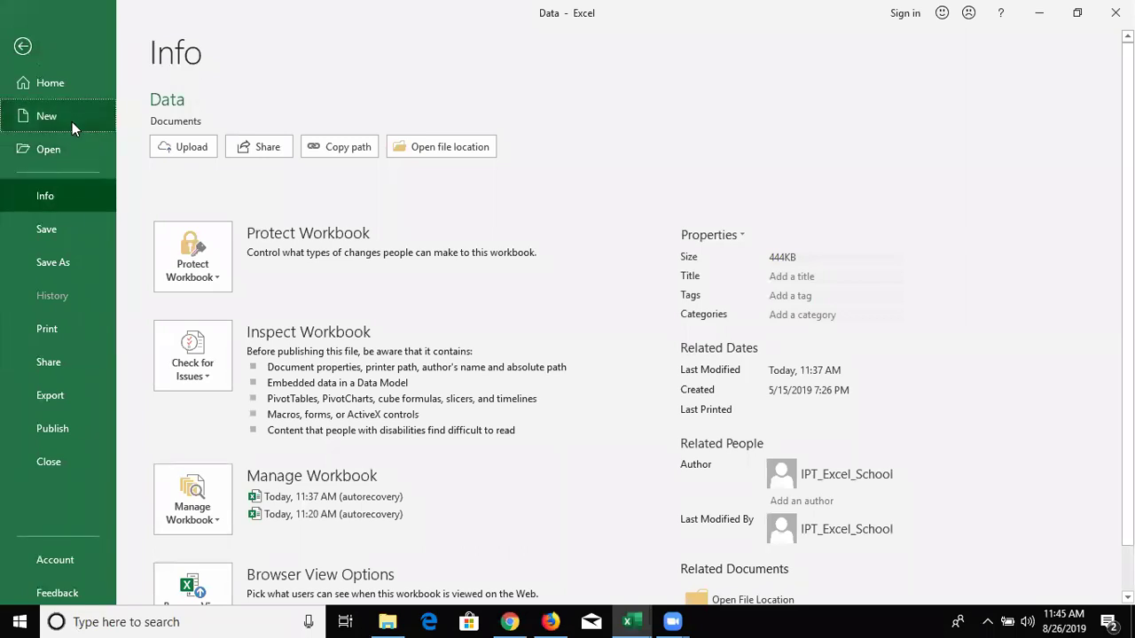
pyautogui.click(72, 121)
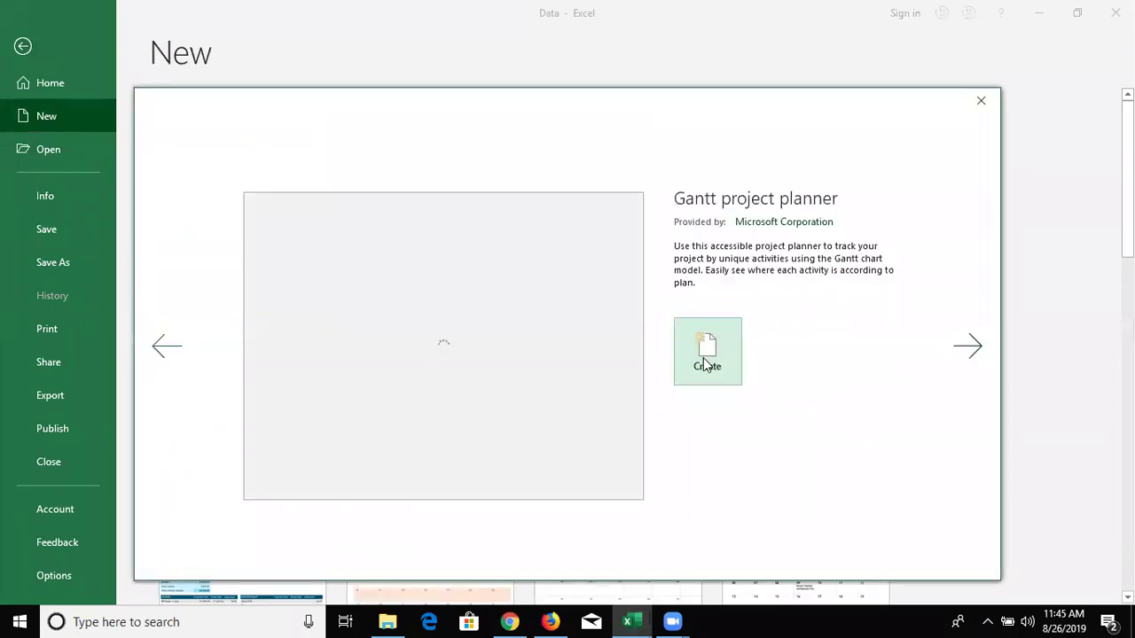
pyautogui.click(705, 359)
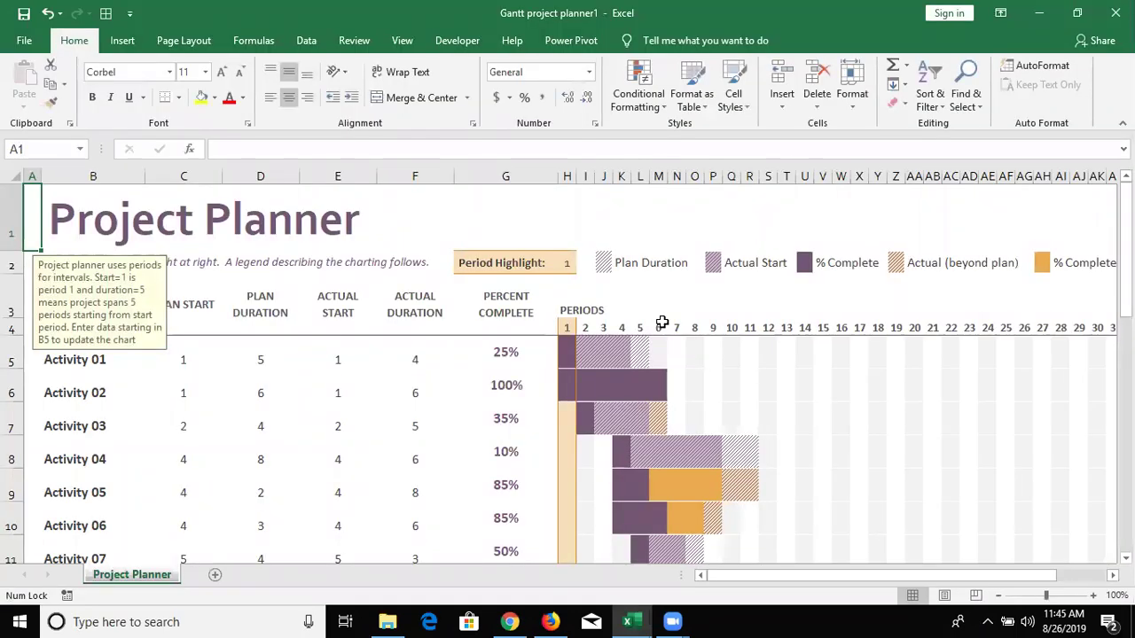
pyautogui.click(655, 394)
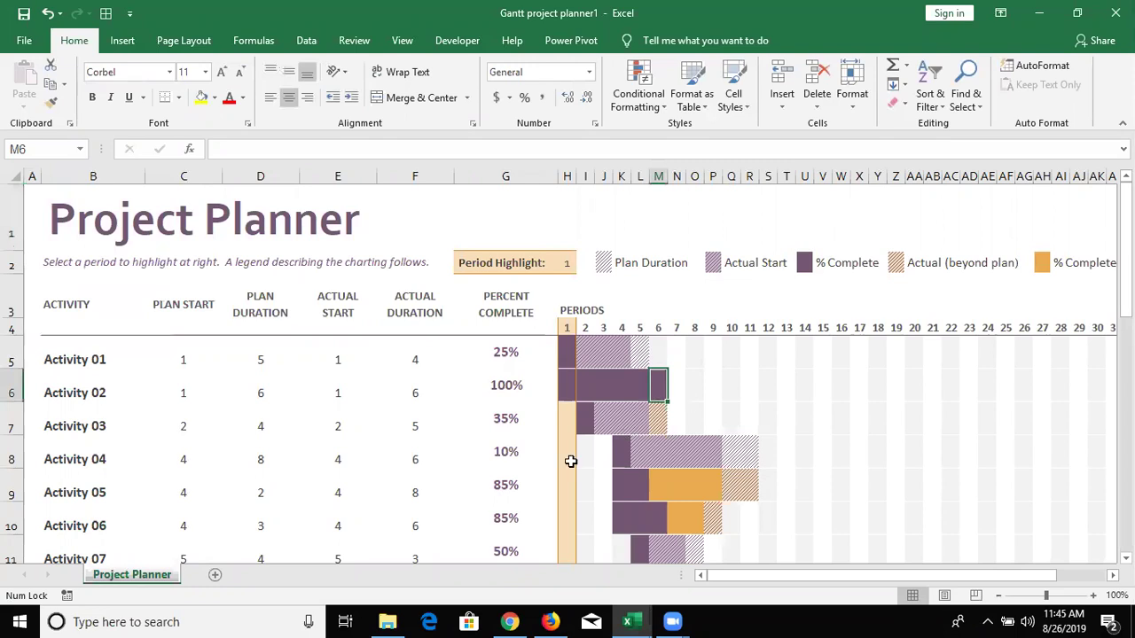
pyautogui.click(86, 357)
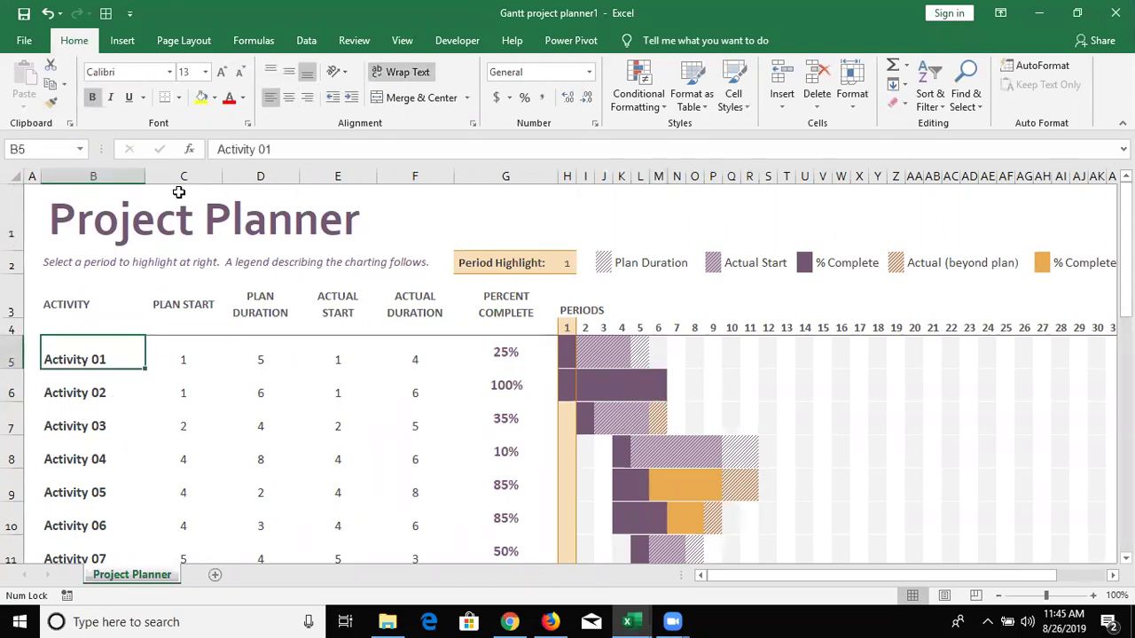
pyautogui.scroll(-2, 309, 355)
pyautogui.scroll(2, 309, 354)
pyautogui.click(182, 358)
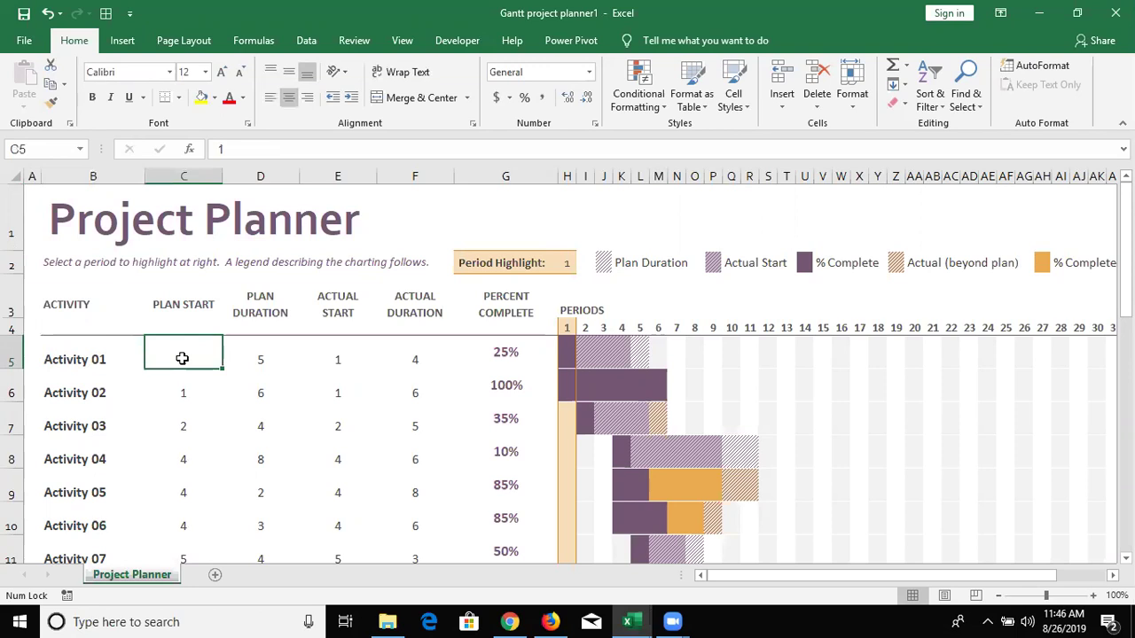
pyautogui.click(244, 360)
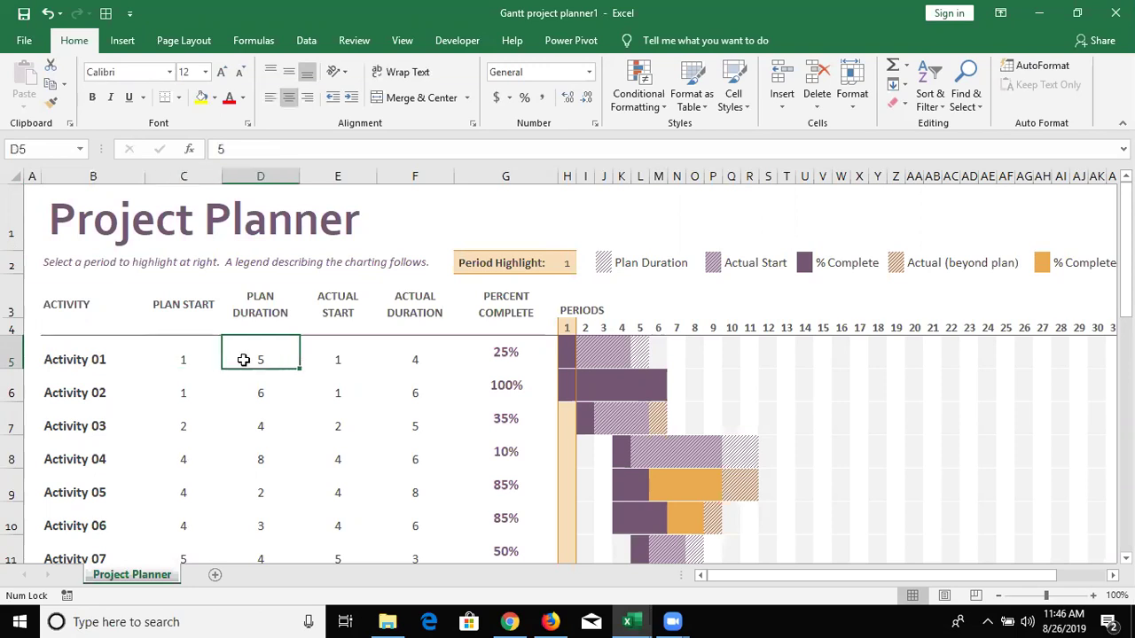
pyautogui.click(320, 355)
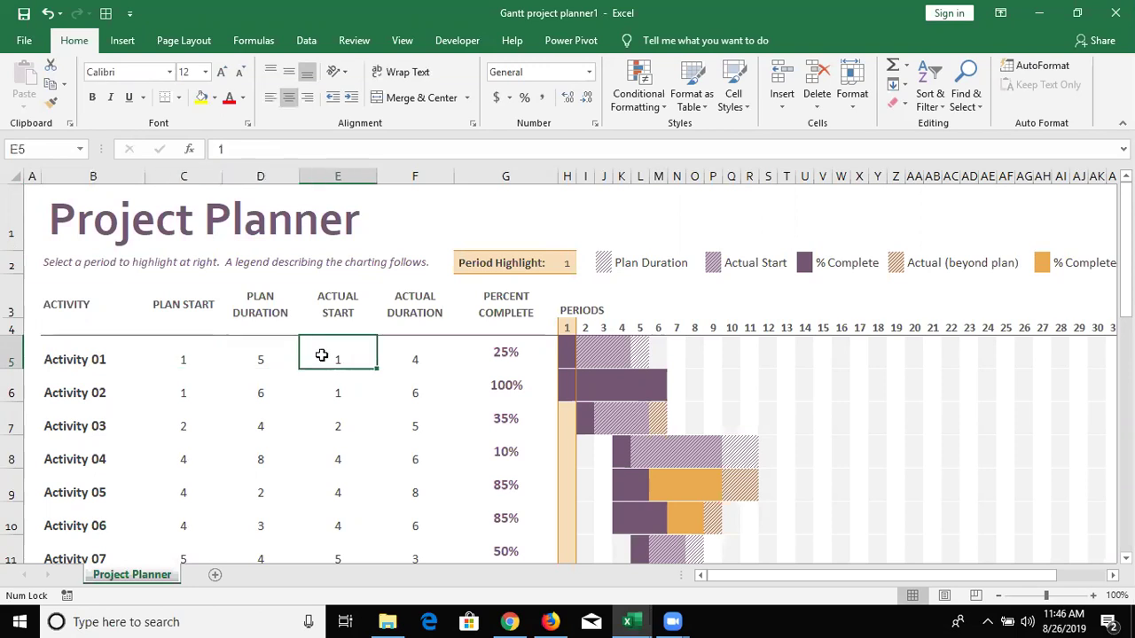
pyautogui.click(412, 368)
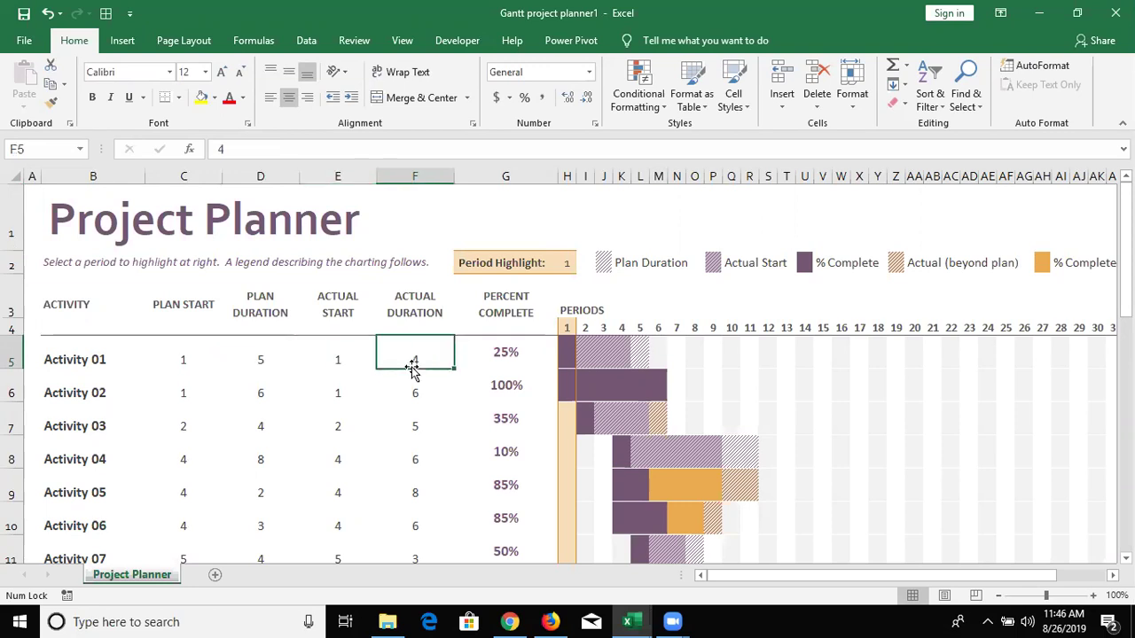
pyautogui.click(480, 354)
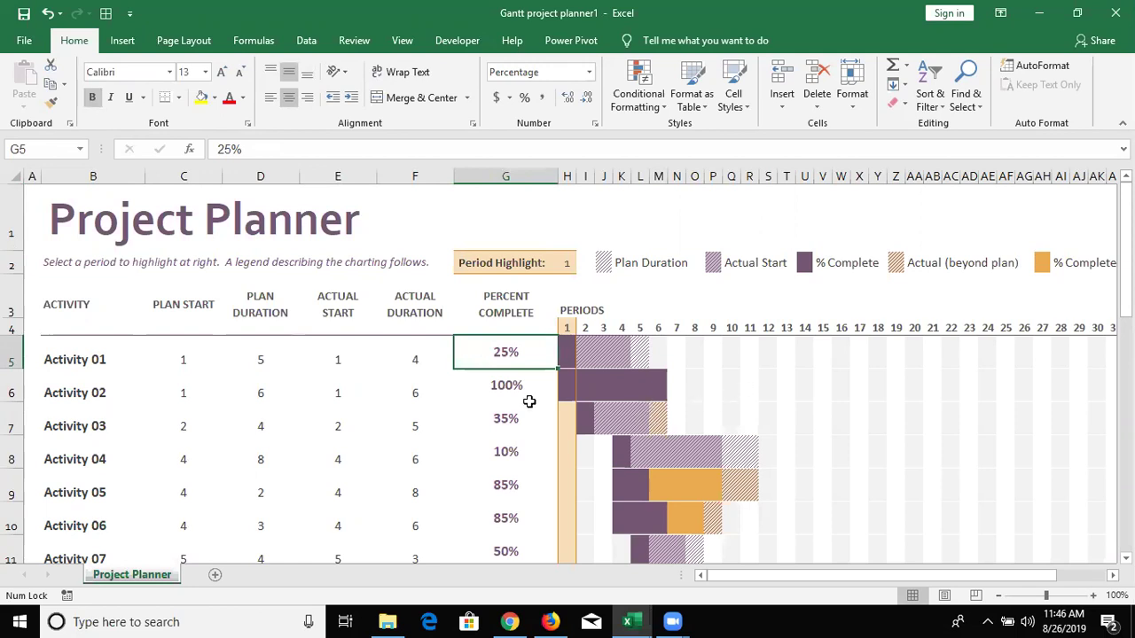
pyautogui.moveTo(640, 359); pyautogui.dragTo(567, 364)
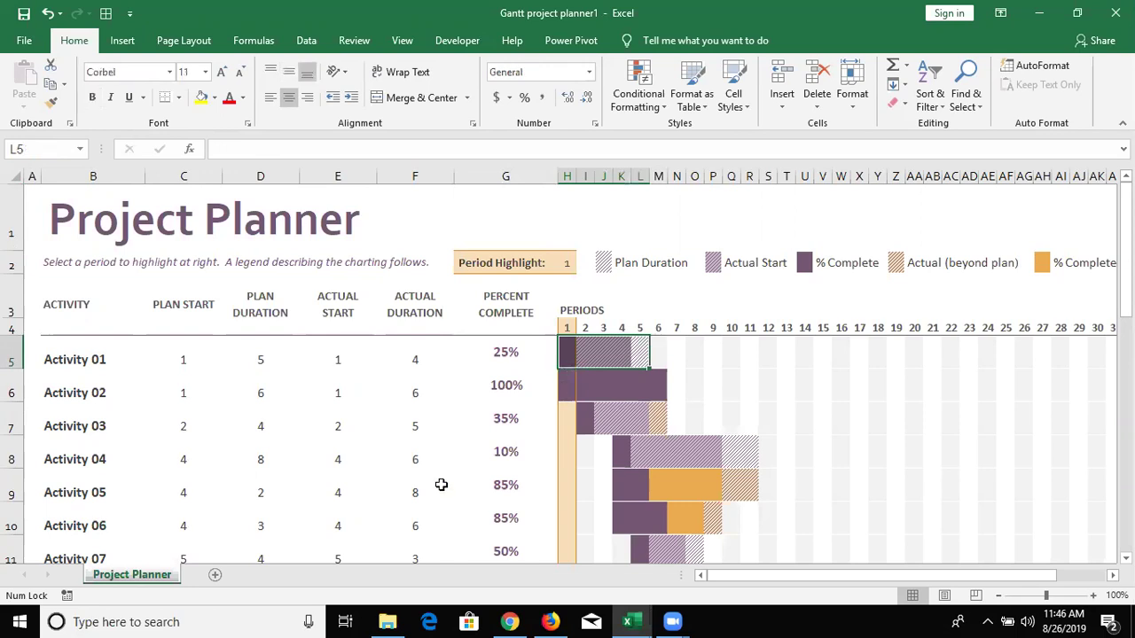
pyautogui.click(527, 408)
pyautogui.moveTo(565, 354); pyautogui.dragTo(620, 355)
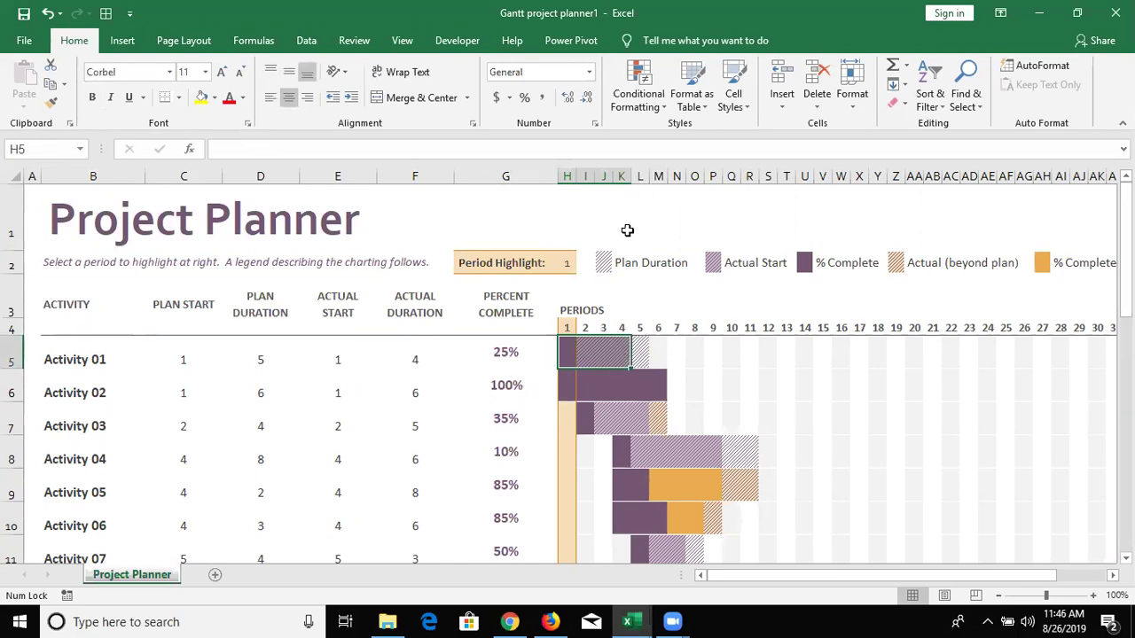
pyautogui.click(737, 274)
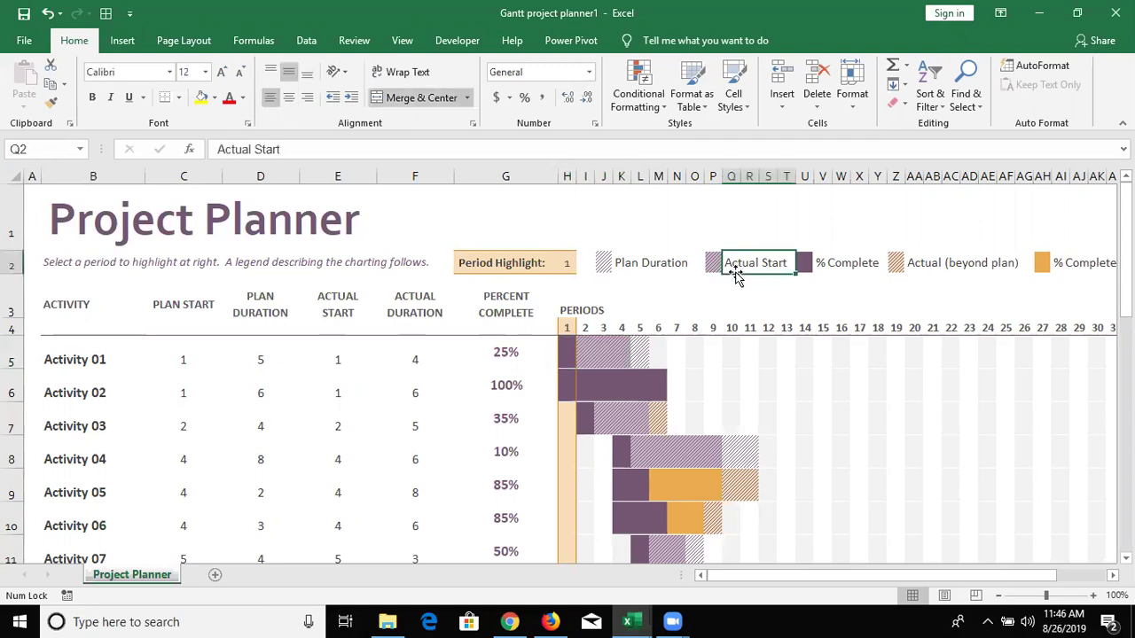
pyautogui.click(805, 263)
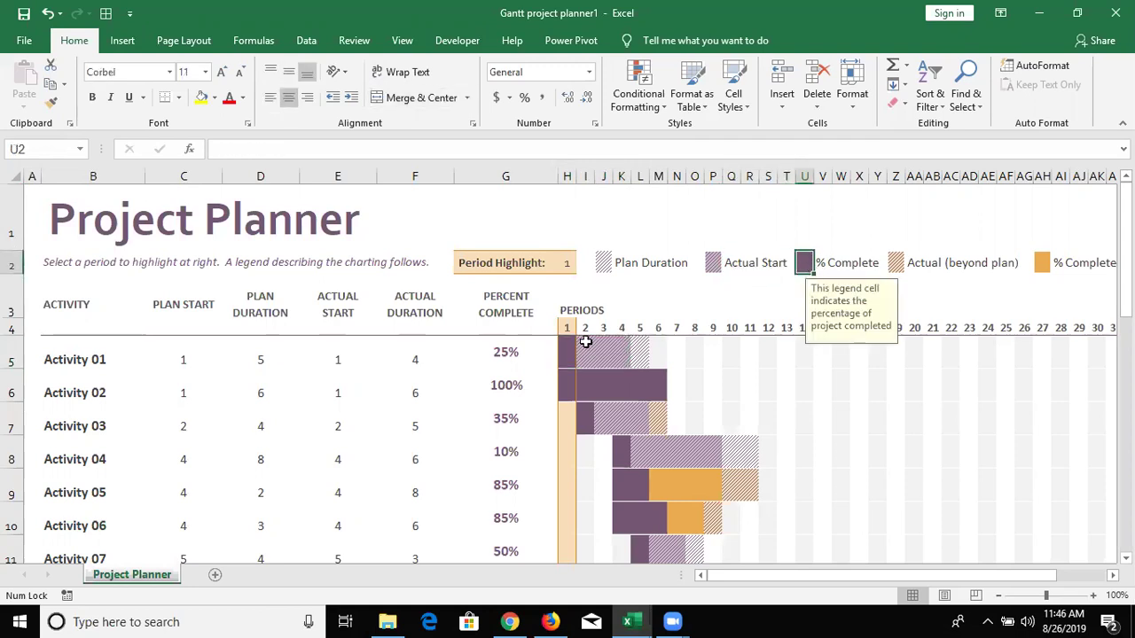
pyautogui.click(509, 358)
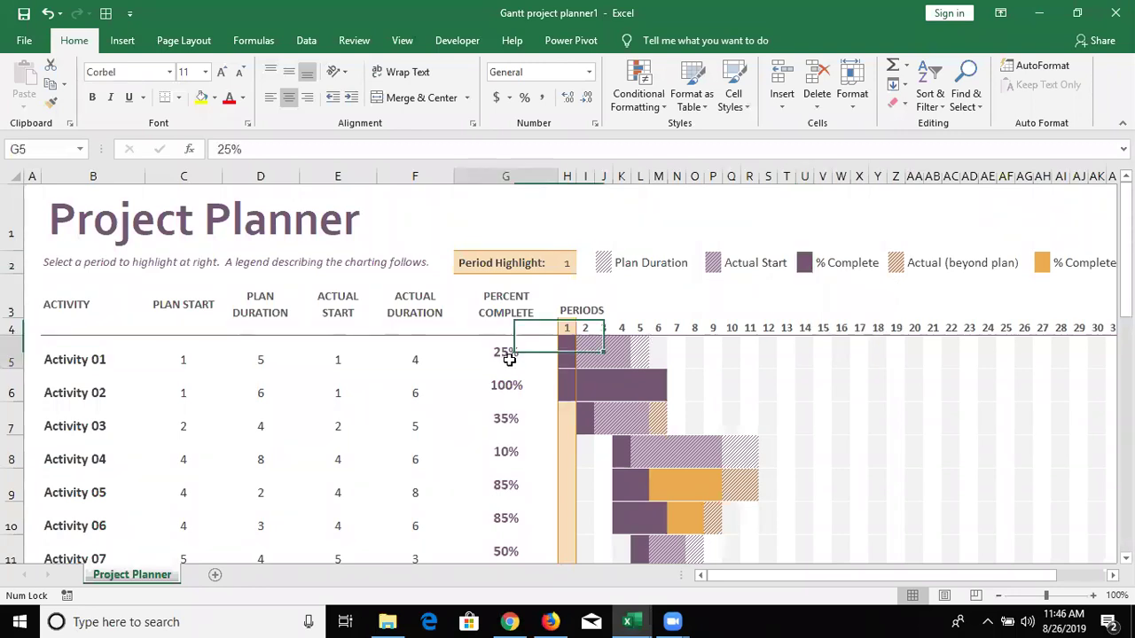
pyautogui.click(564, 354)
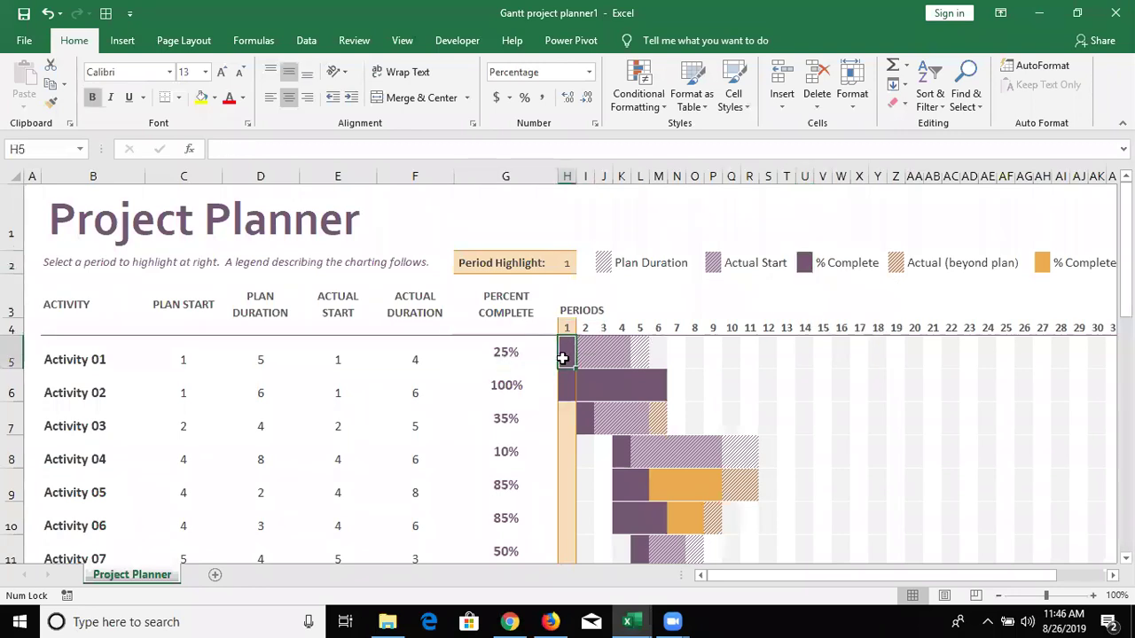
pyautogui.click(496, 357)
# Step: Try Activity 01's percent complete at 50%, 60%, 70%, 80%, 90% and 100% in turn
pyautogui.write('50')
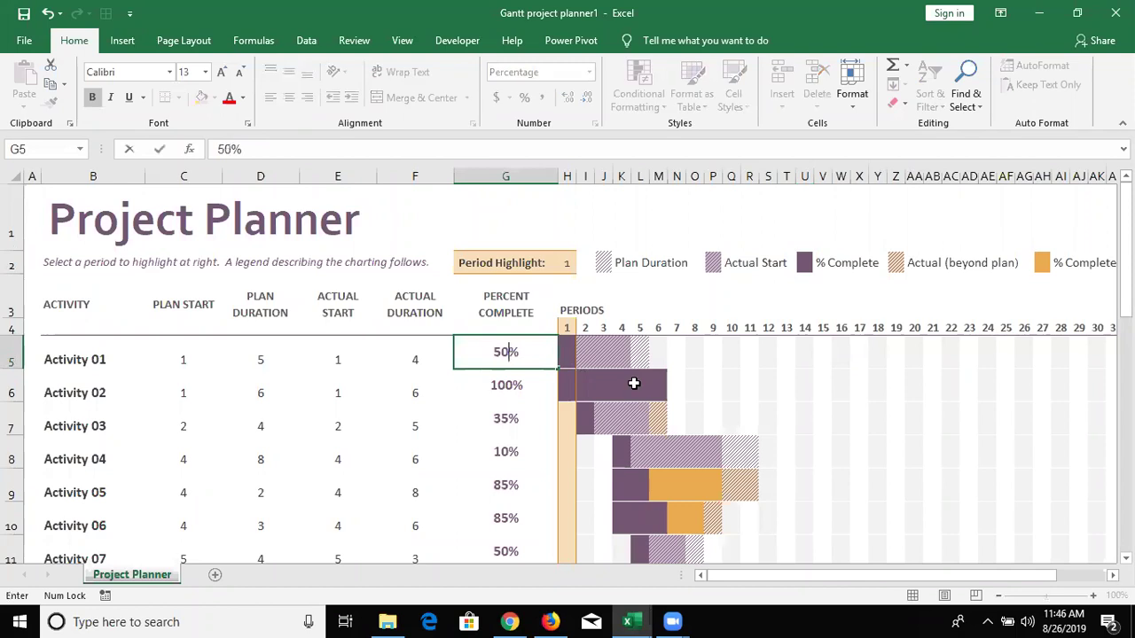
pyautogui.press('Return')
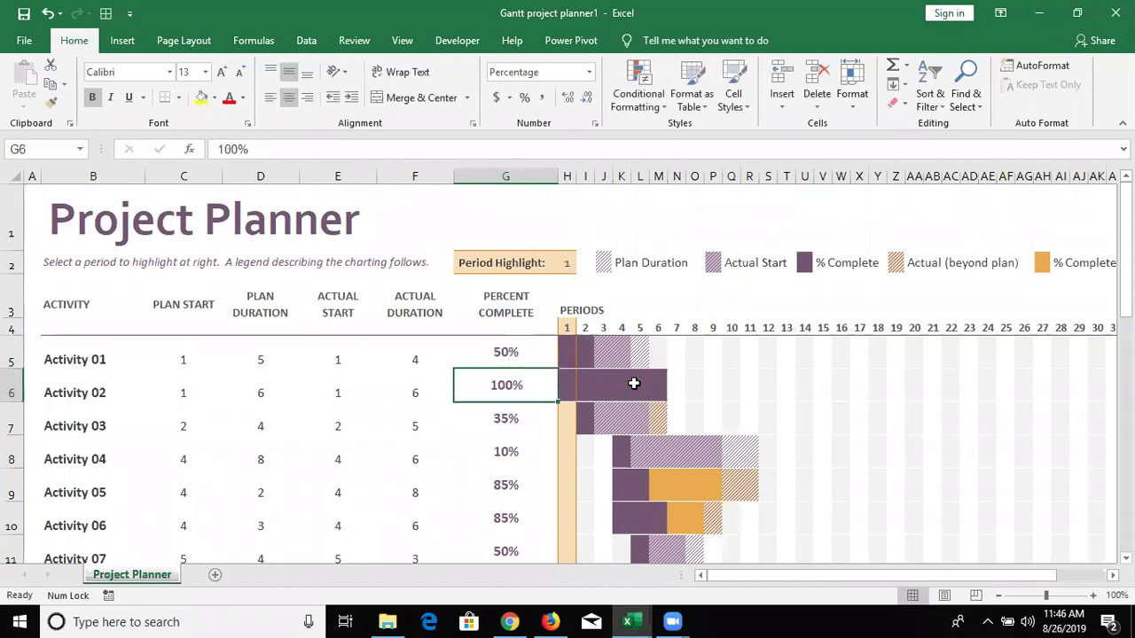
pyautogui.press('Up')
pyautogui.write('60')
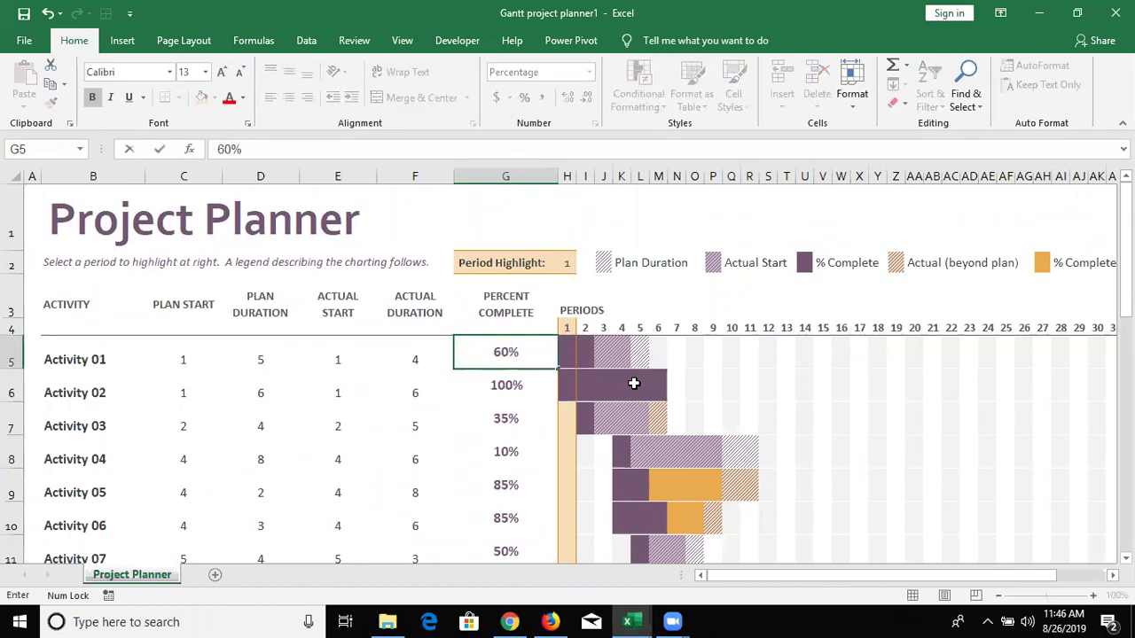
pyautogui.press('Return')
pyautogui.press('Up')
pyautogui.write('70')
pyautogui.press('Return')
pyautogui.press('Up')
pyautogui.write('80')
pyautogui.press('Return')
pyautogui.press('Up')
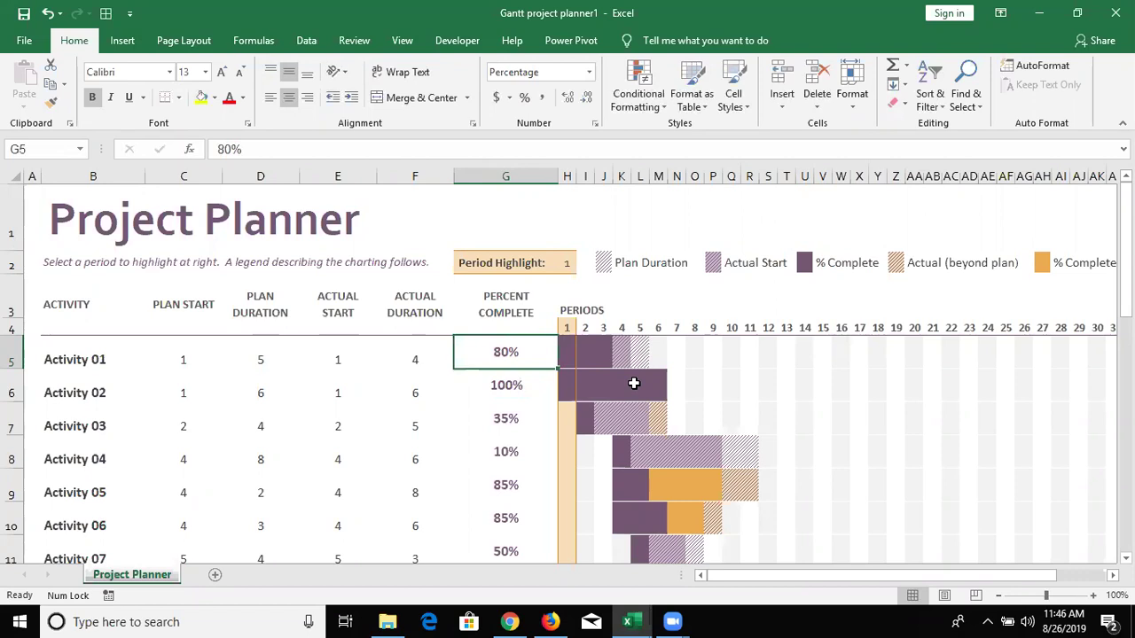
pyautogui.write('90')
pyautogui.press('Return')
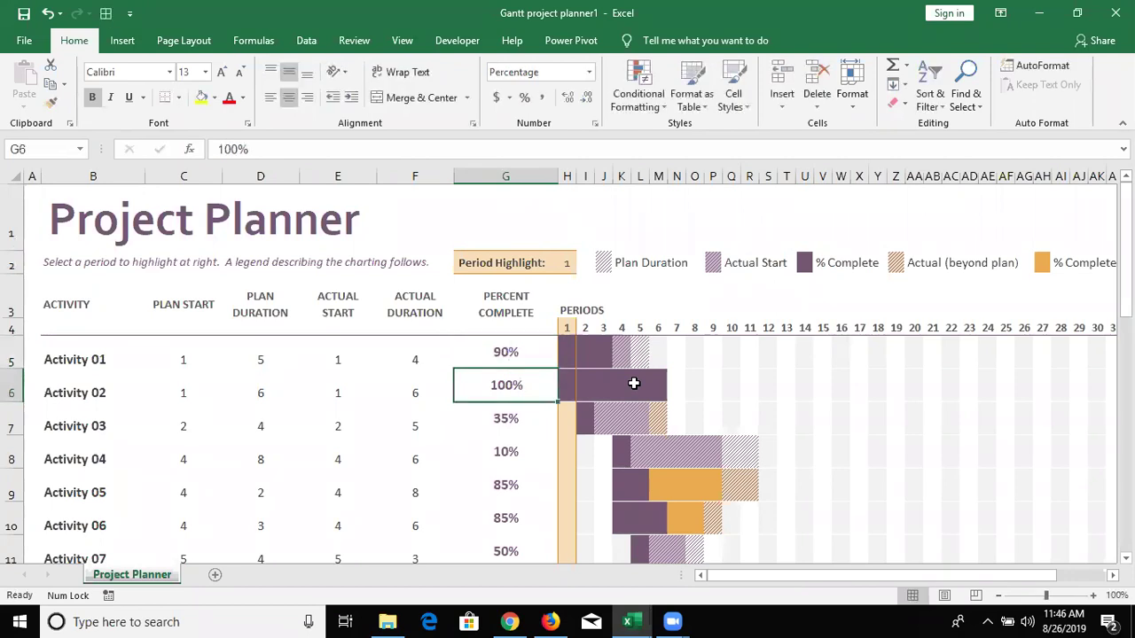
pyautogui.press('Up')
pyautogui.write('100')
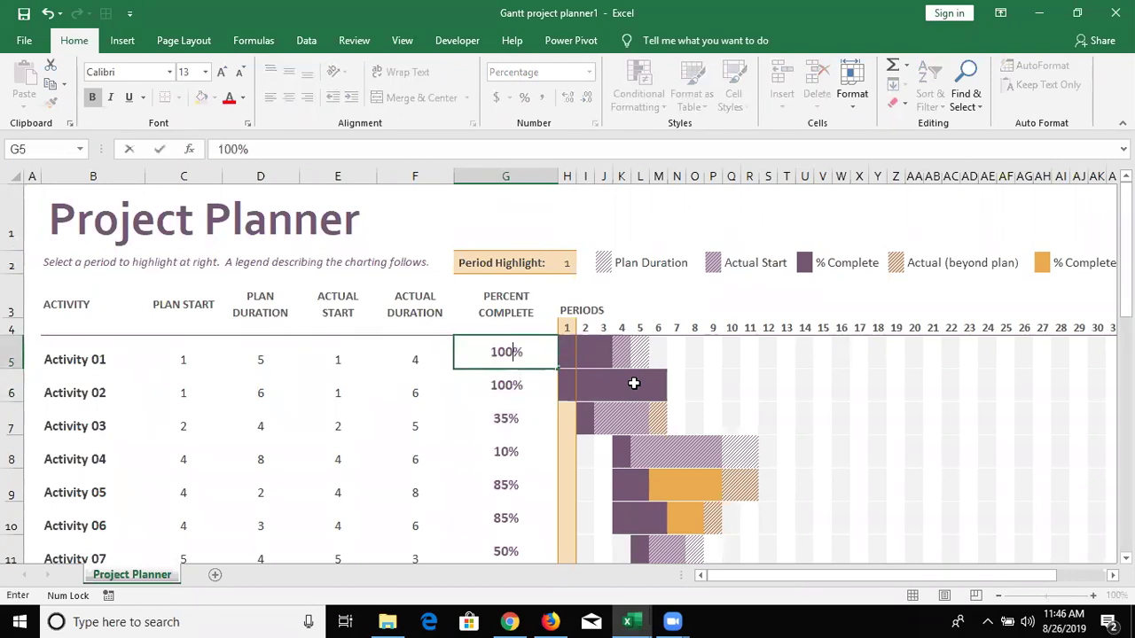
pyautogui.press('Return')
pyautogui.press('Up')
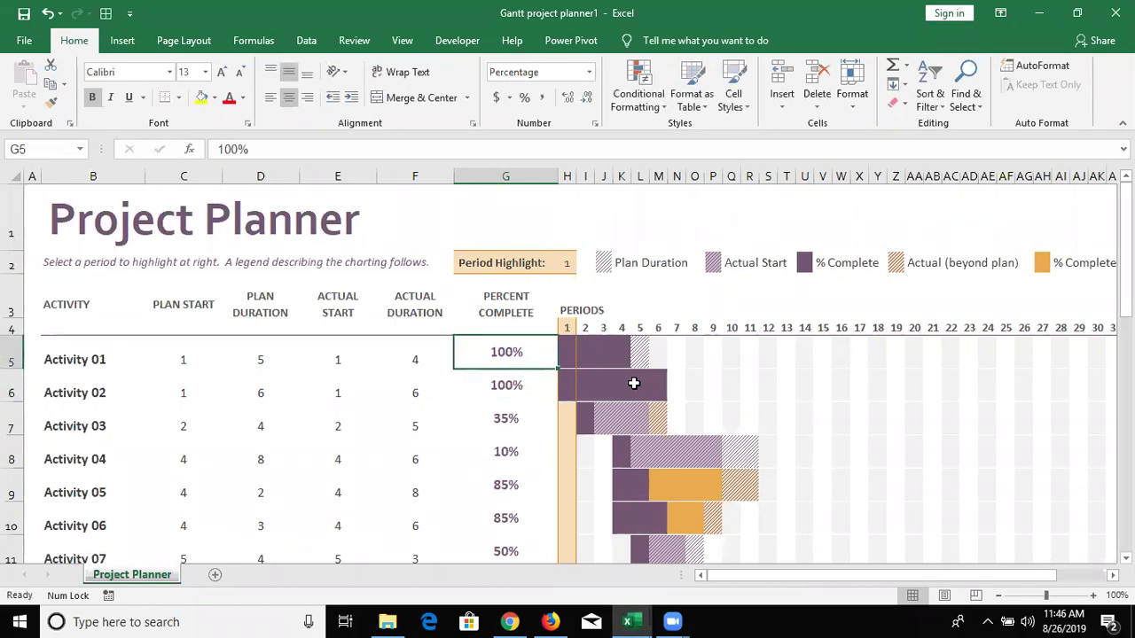
# Step: Settle Activity 01's percent complete at 60%
pyautogui.click(606, 354)
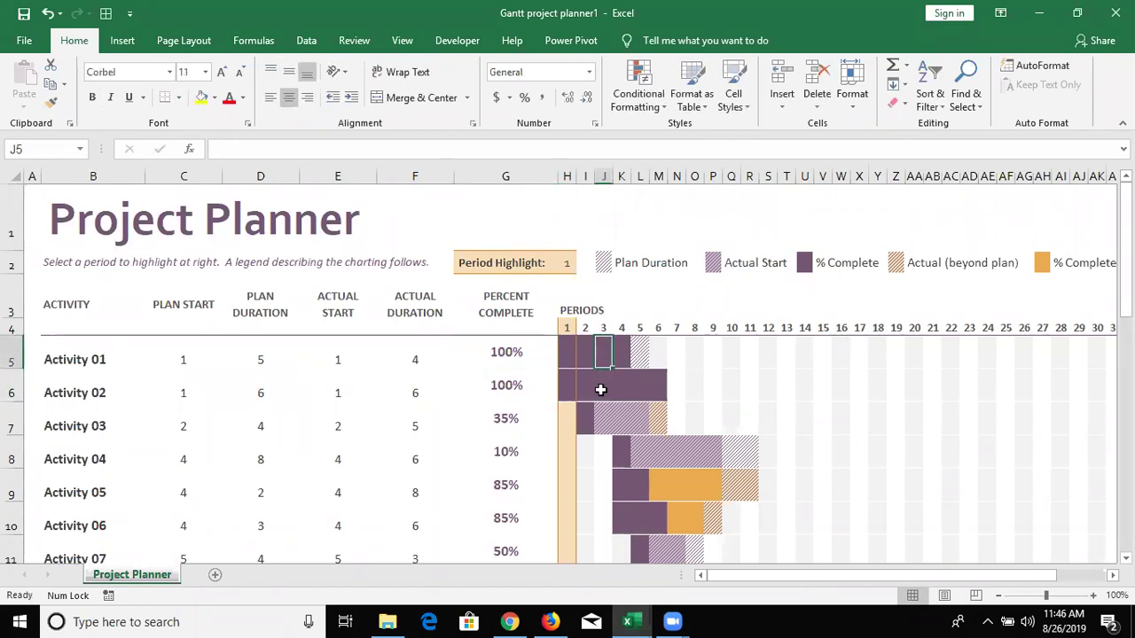
pyautogui.click(517, 357)
pyautogui.write('60')
pyautogui.press('Return')
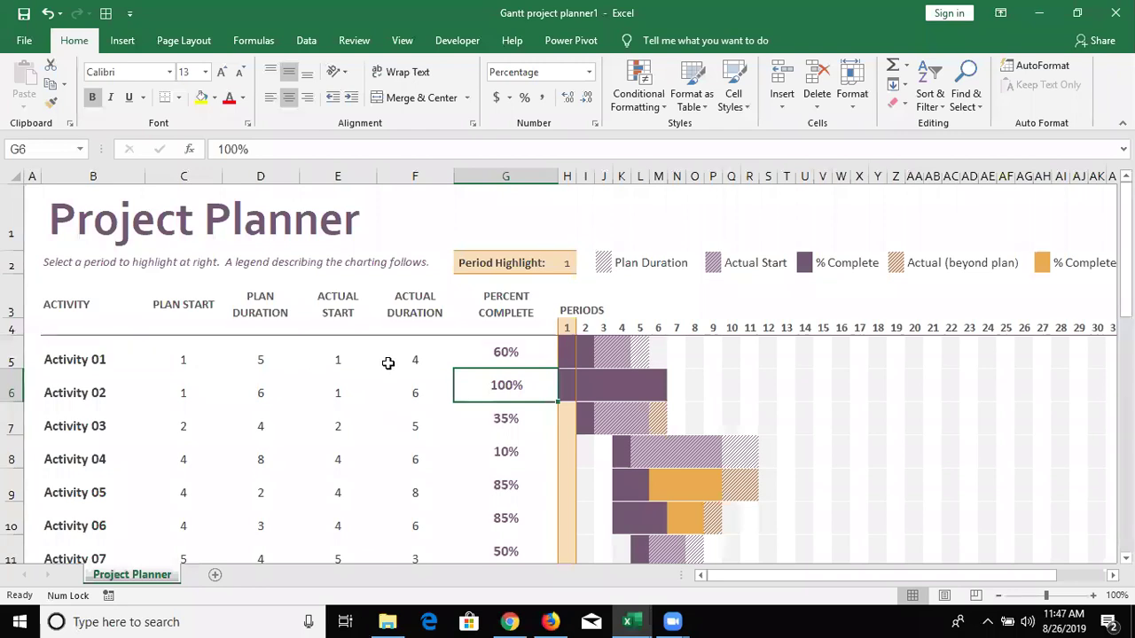
pyautogui.click(184, 364)
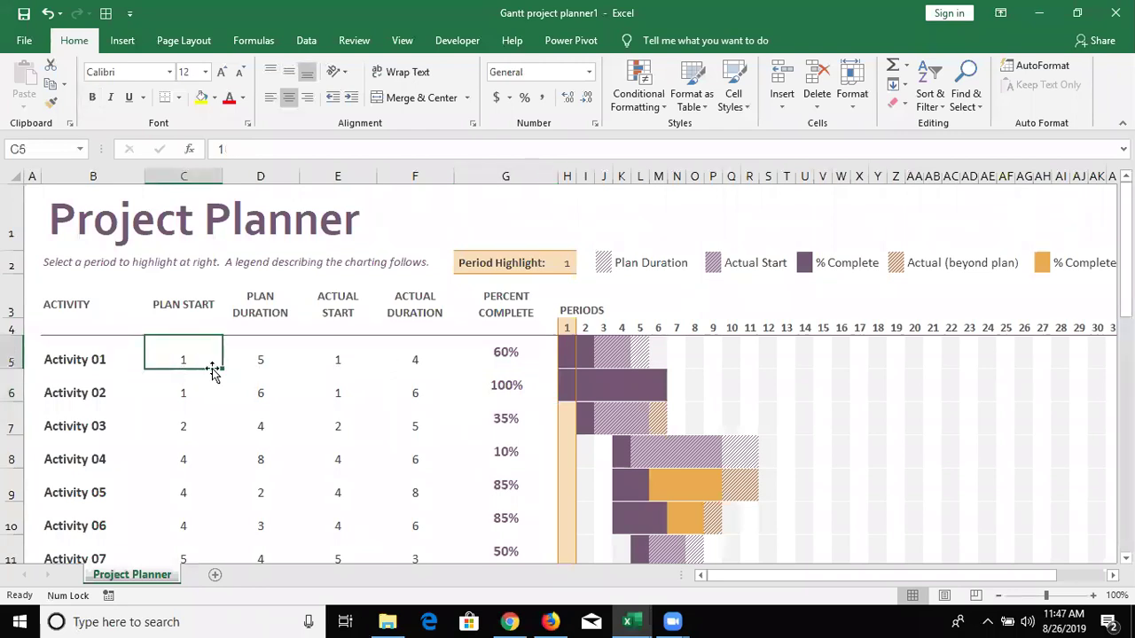
pyautogui.click(564, 355)
pyautogui.moveTo(563, 354); pyautogui.dragTo(641, 354)
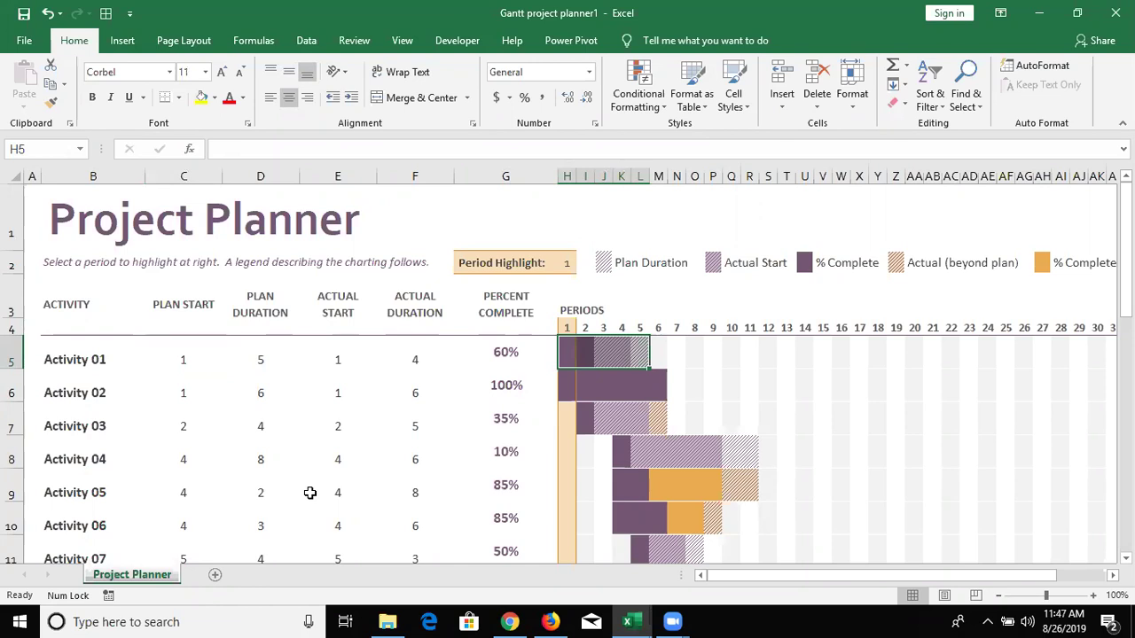
pyautogui.click(567, 348)
pyautogui.moveTo(583, 346); pyautogui.dragTo(626, 354)
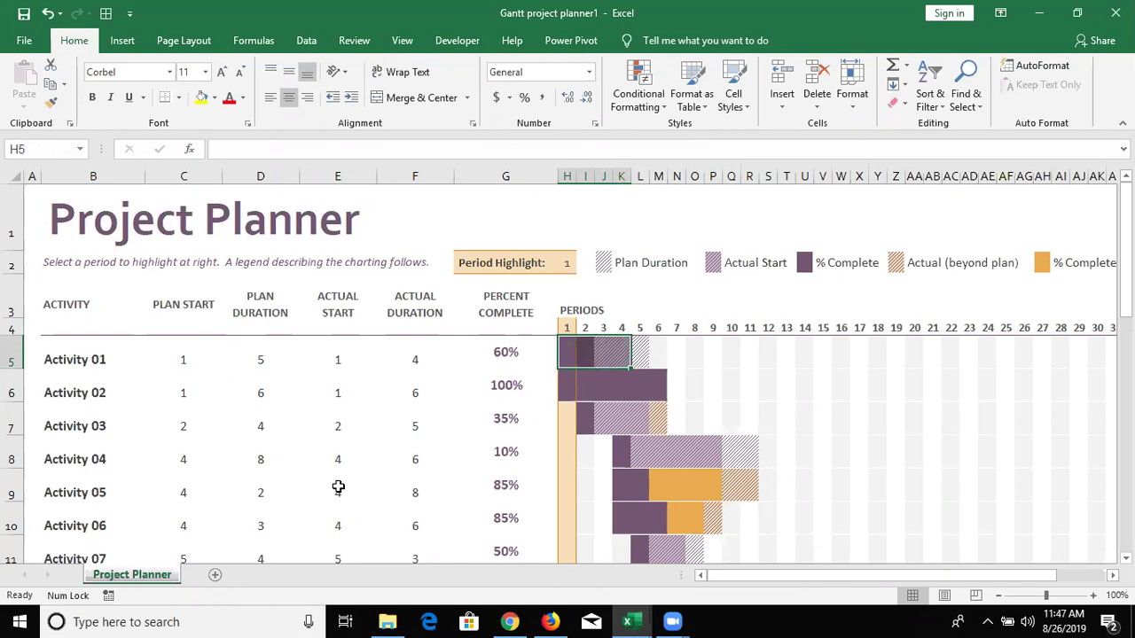
pyautogui.click(490, 361)
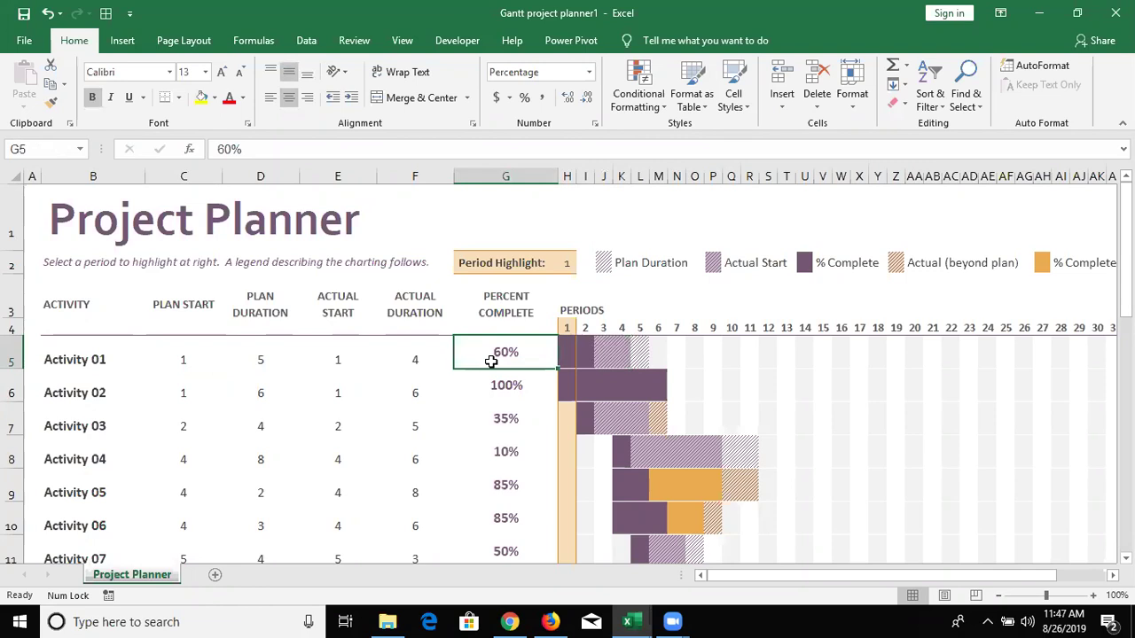
pyautogui.click(570, 348)
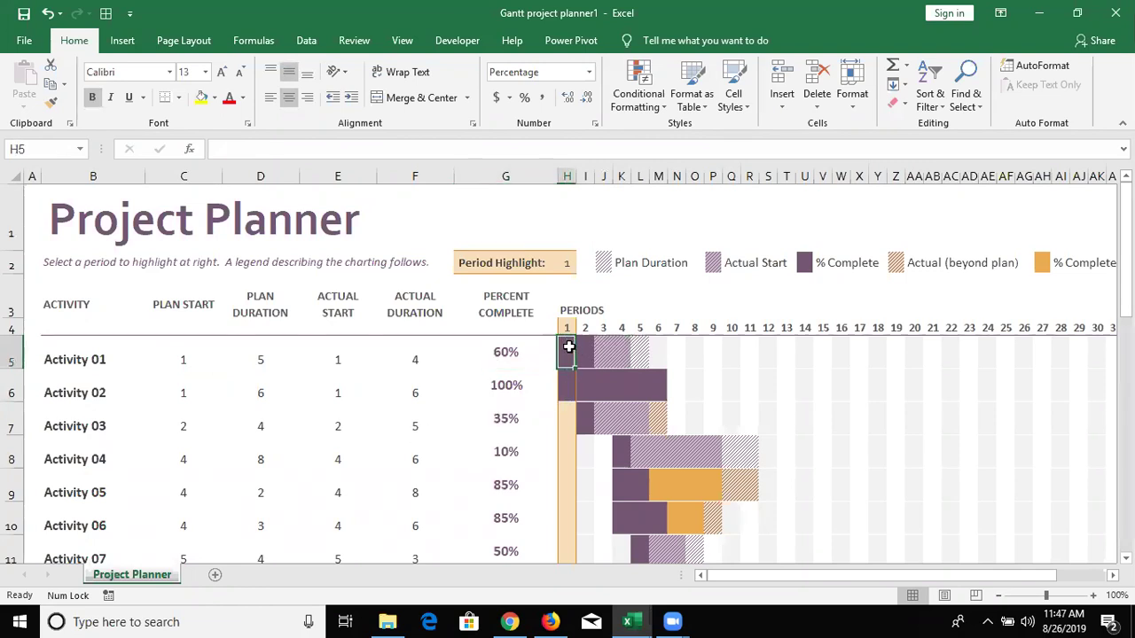
# Step: Choose 3 from the Period Highlight dropdown in H2, then reselect Activity 01's percent complete
pyautogui.click(566, 266)
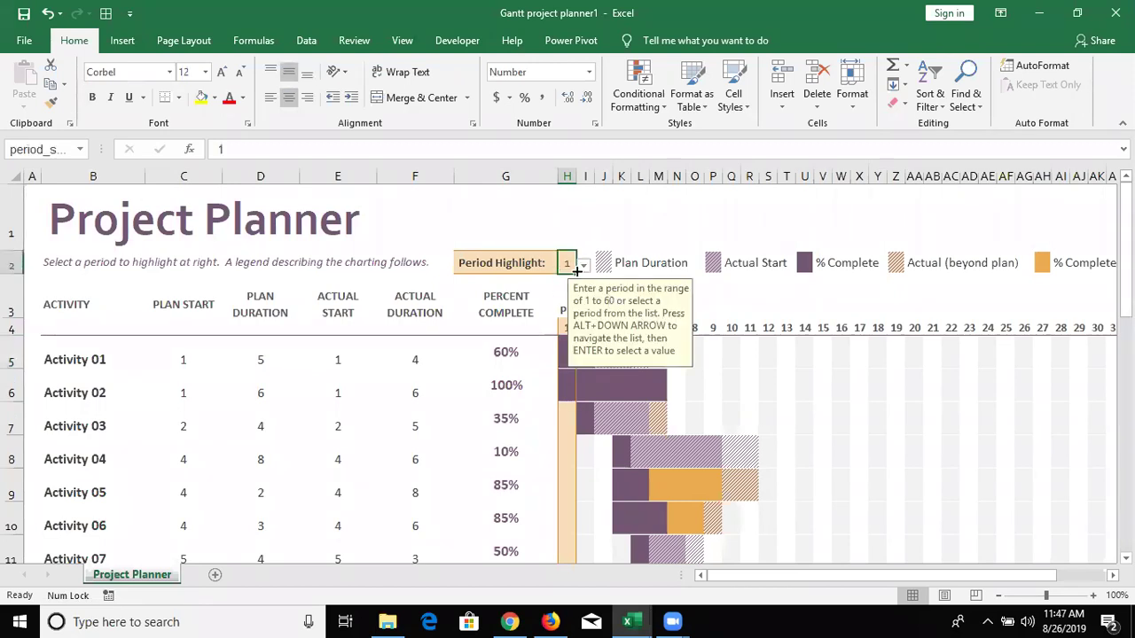
pyautogui.click(582, 267)
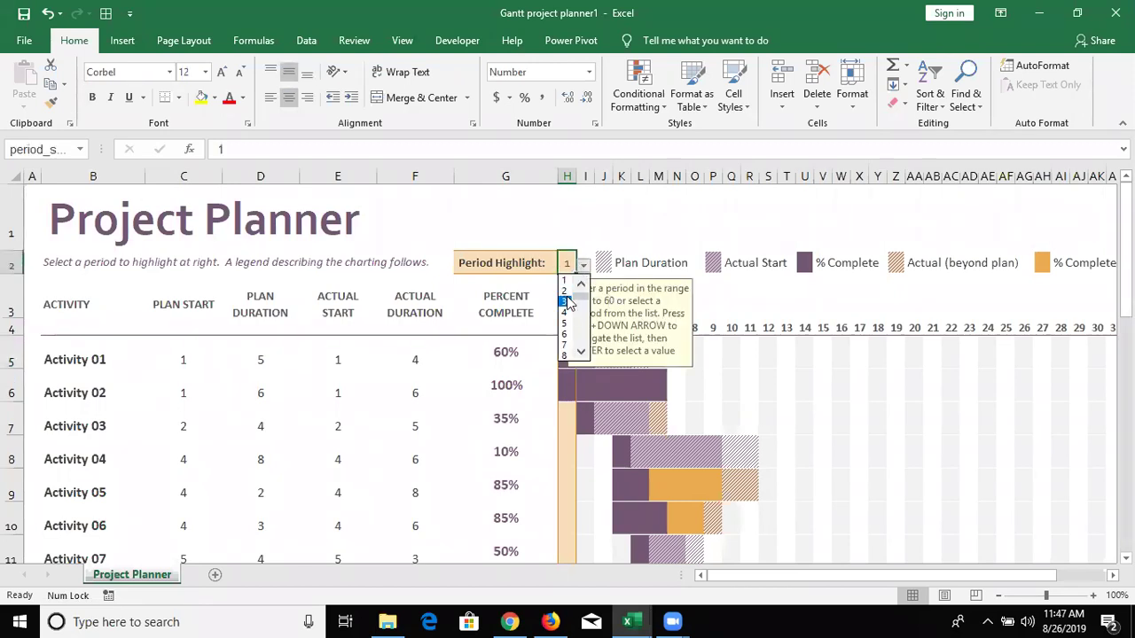
pyautogui.click(569, 304)
pyautogui.click(563, 410)
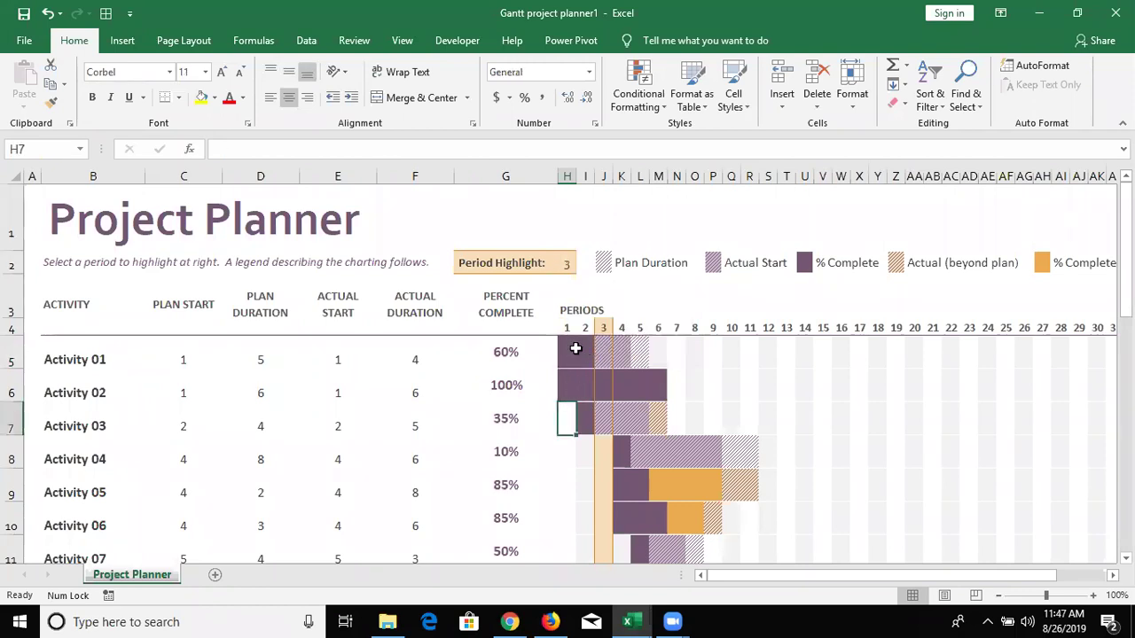
pyautogui.click(581, 351)
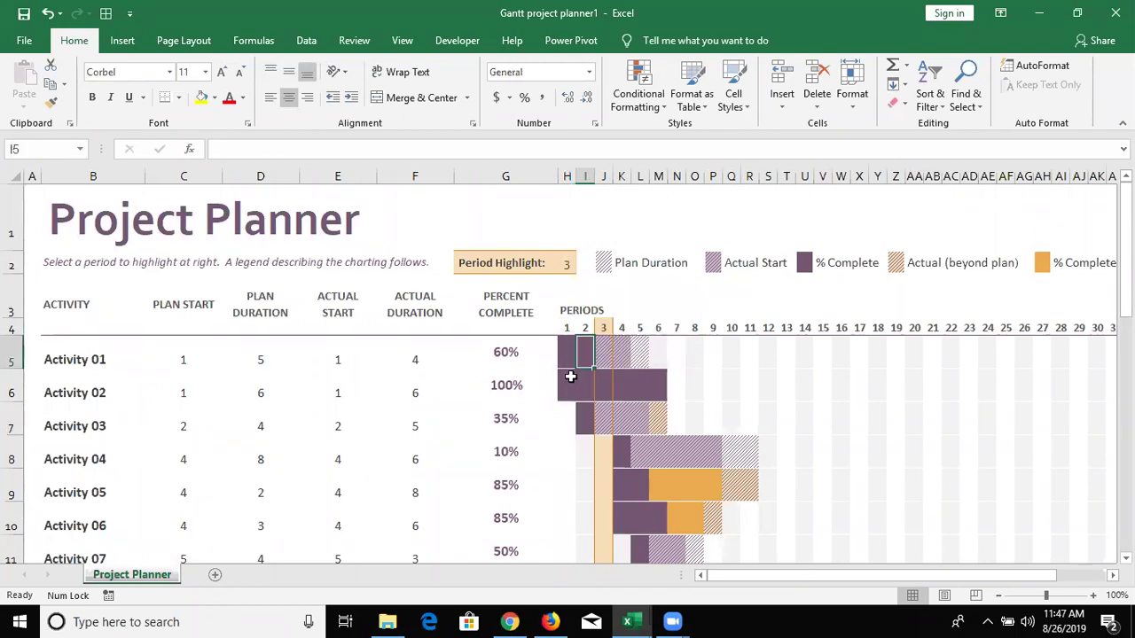
pyautogui.click(496, 355)
# Step: Change Activity 01's percent complete to 90%
pyautogui.write('80')
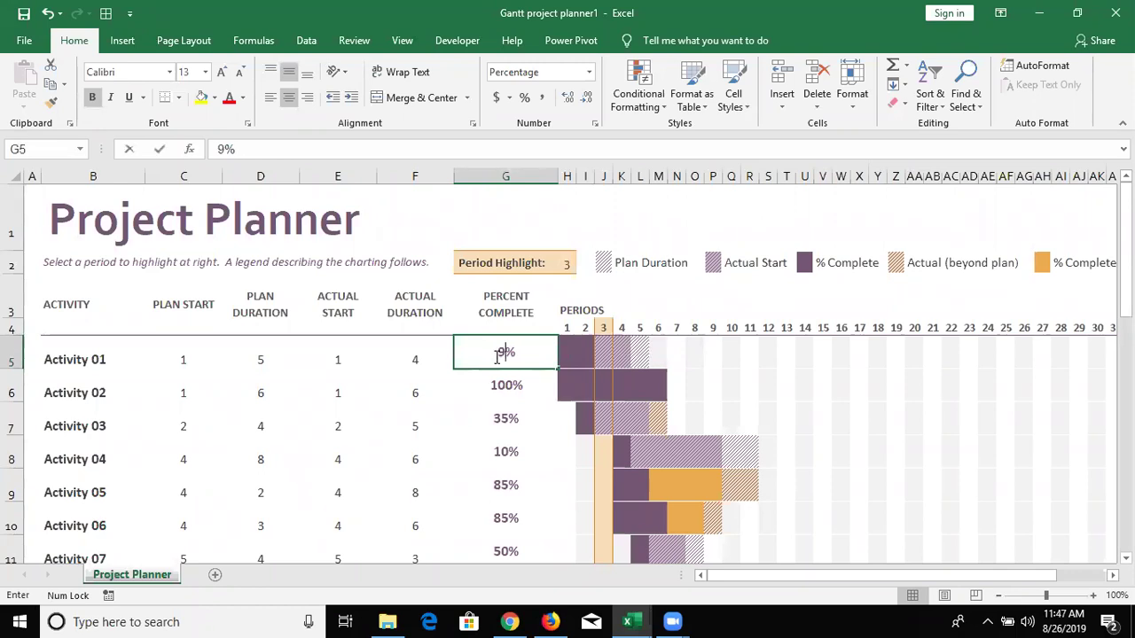
pyautogui.press('Return')
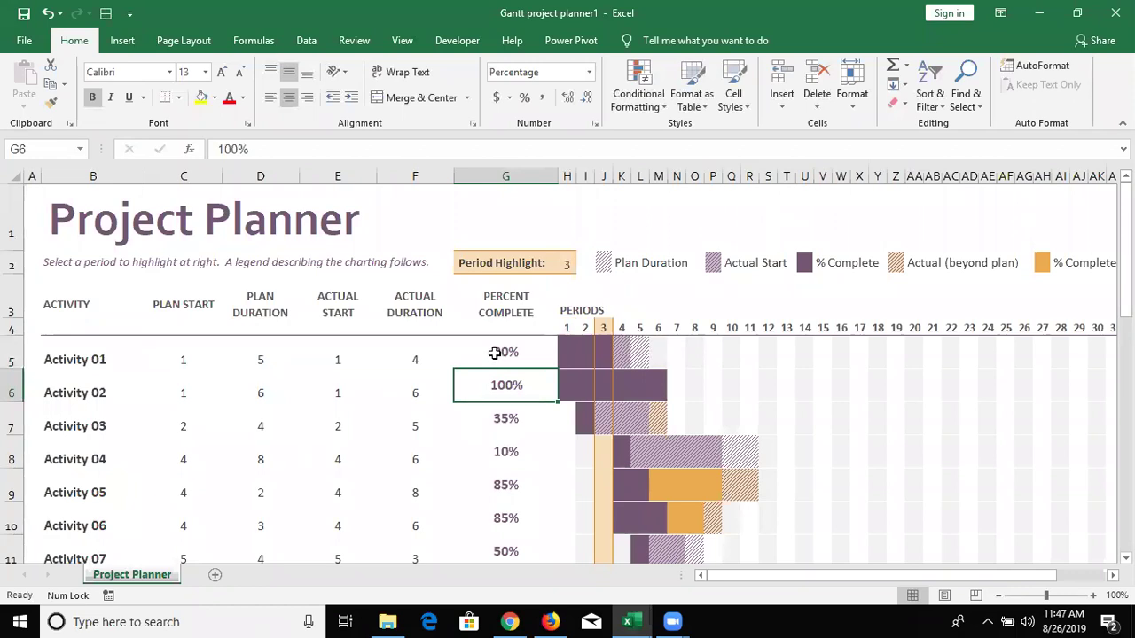
pyautogui.click(493, 353)
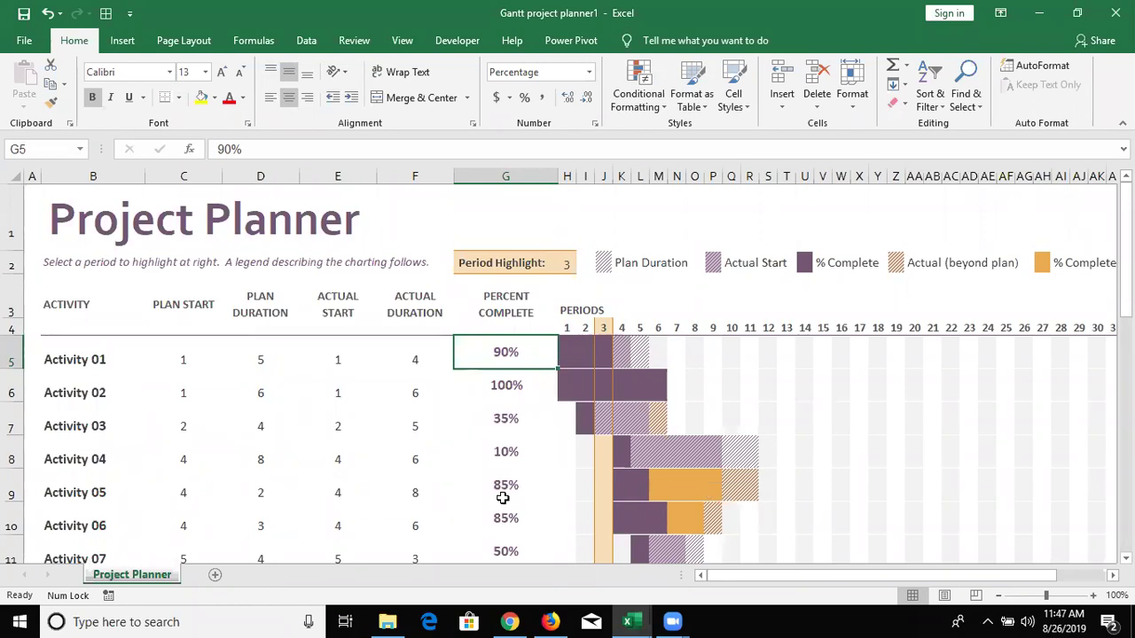
# Step: Review Activity 05's plan start, plan duration and actual start values
pyautogui.click(202, 490)
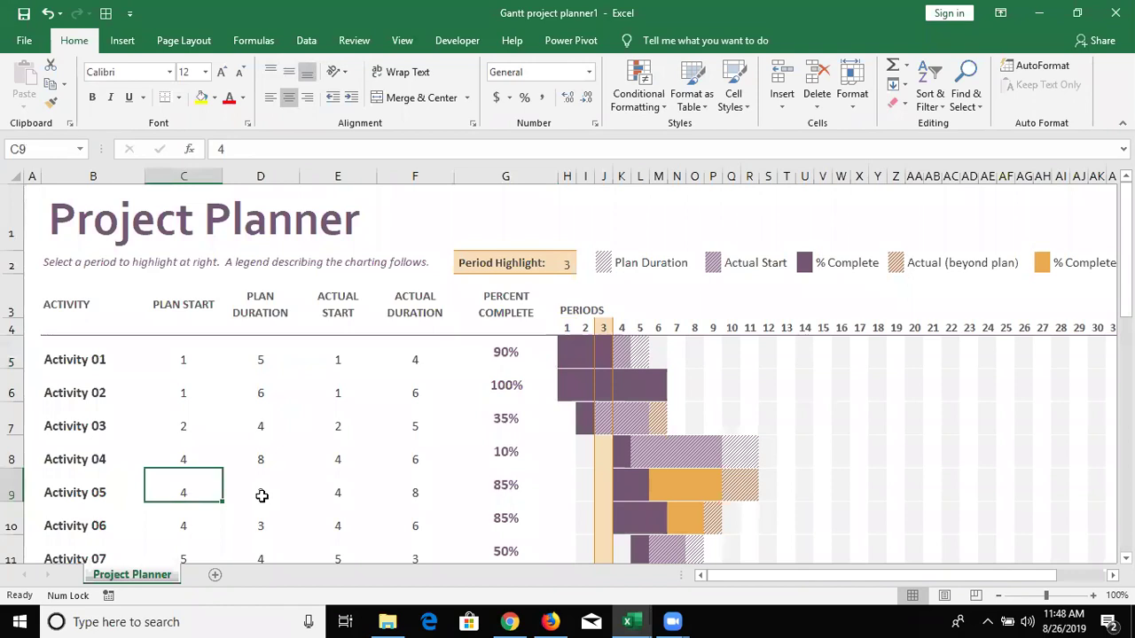
pyautogui.click(261, 495)
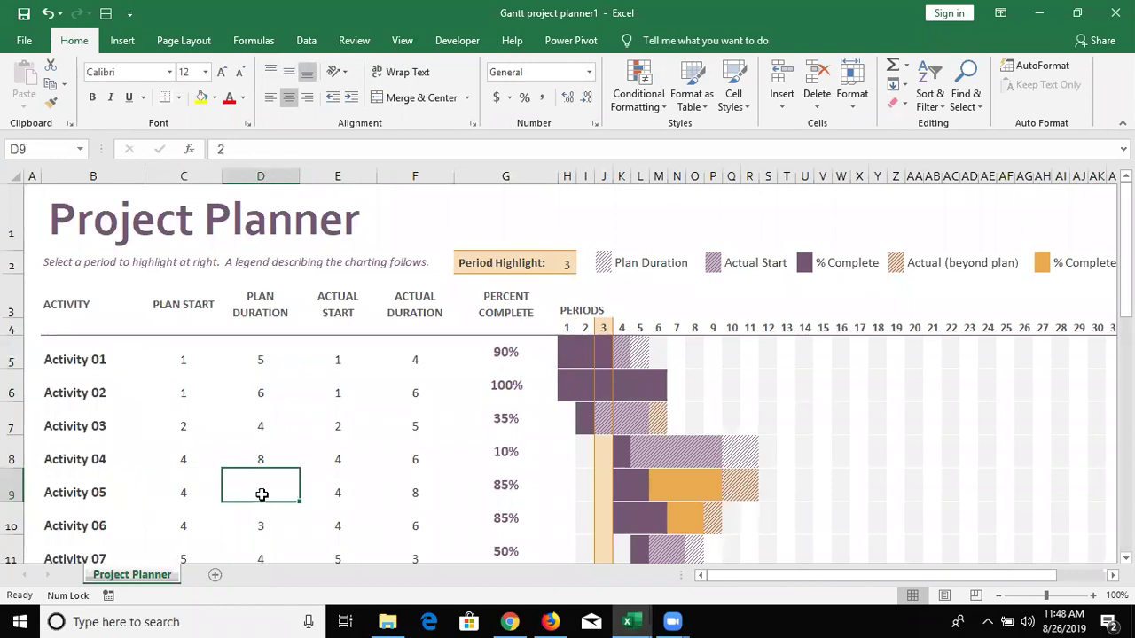
pyautogui.click(335, 494)
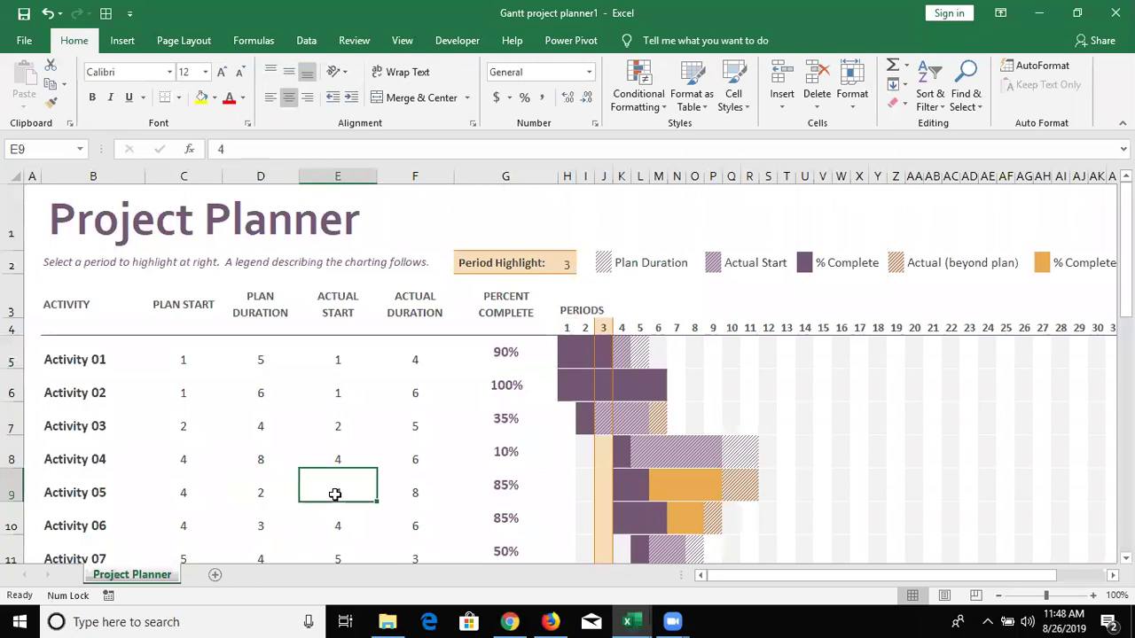